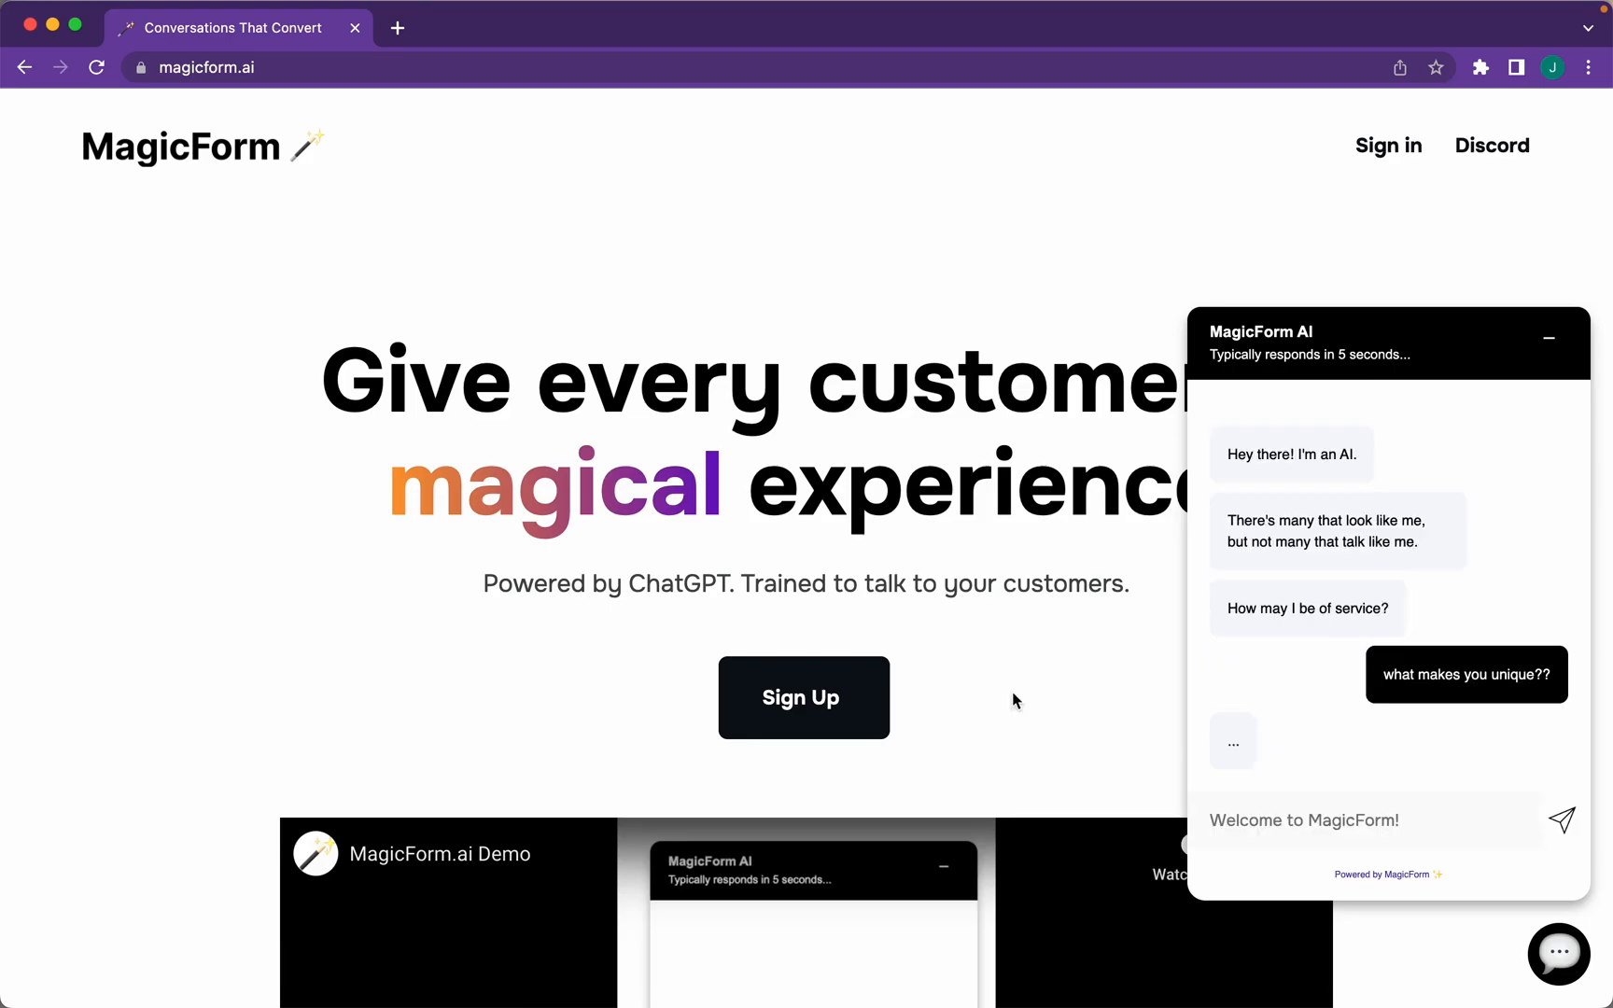
# Ask the chatbot for a follow-up email, then reply with the visitor's name and email address
pyautogui.write('could you send me a follow up email?')
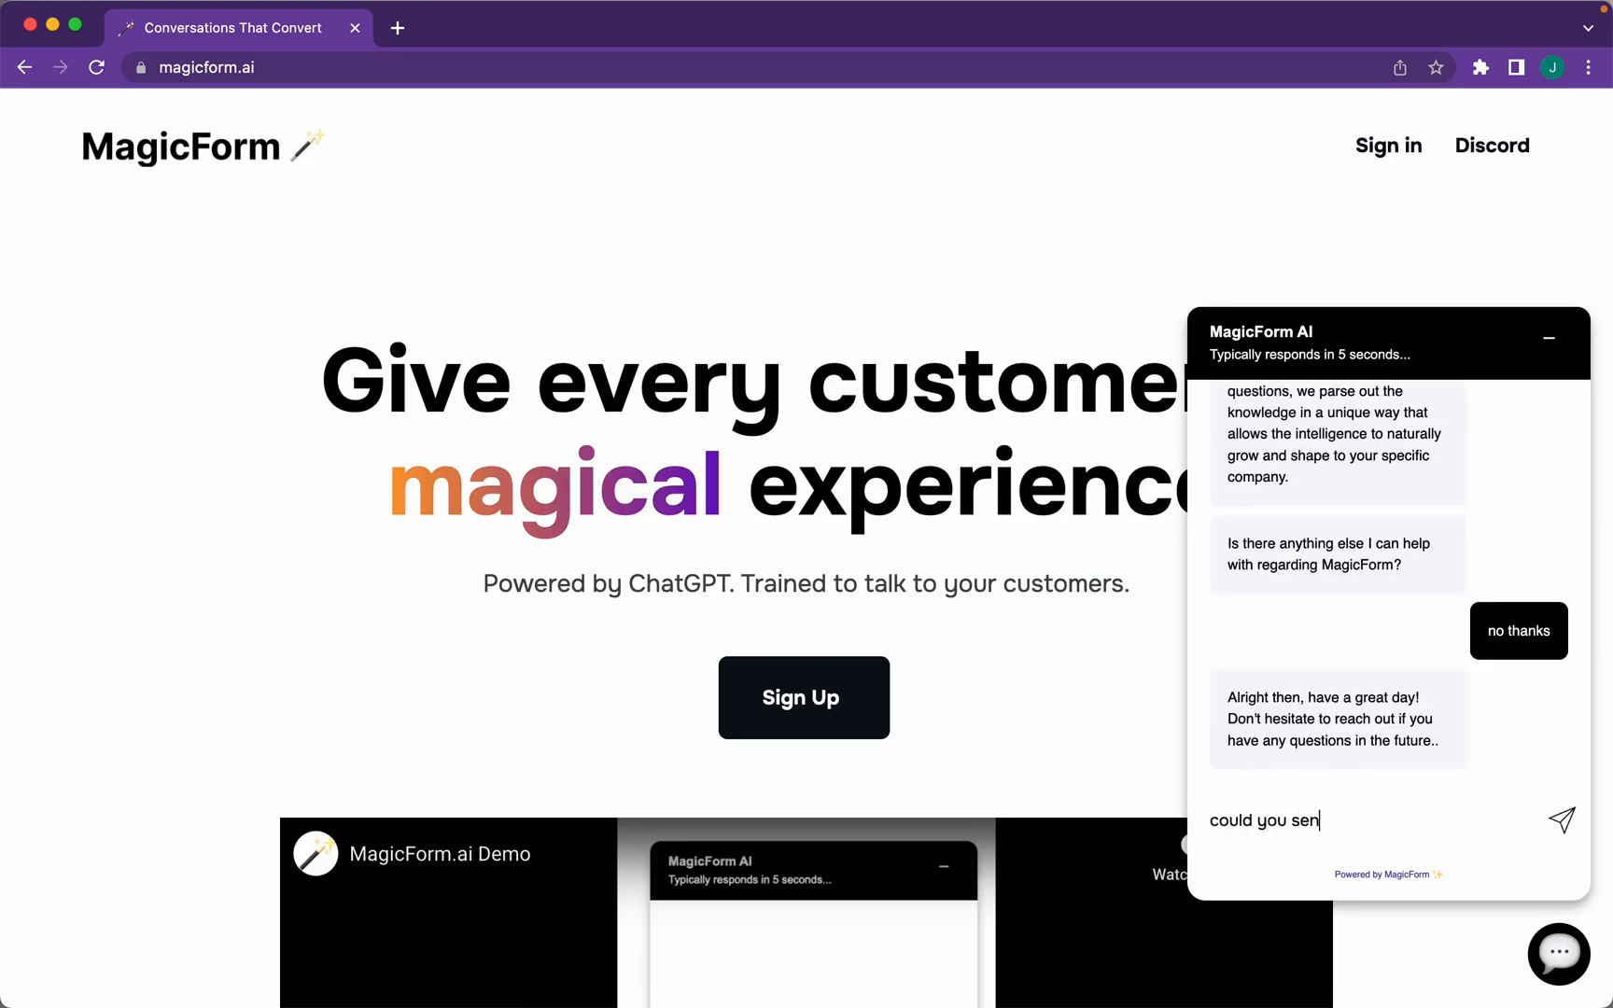
pyautogui.press('Return')
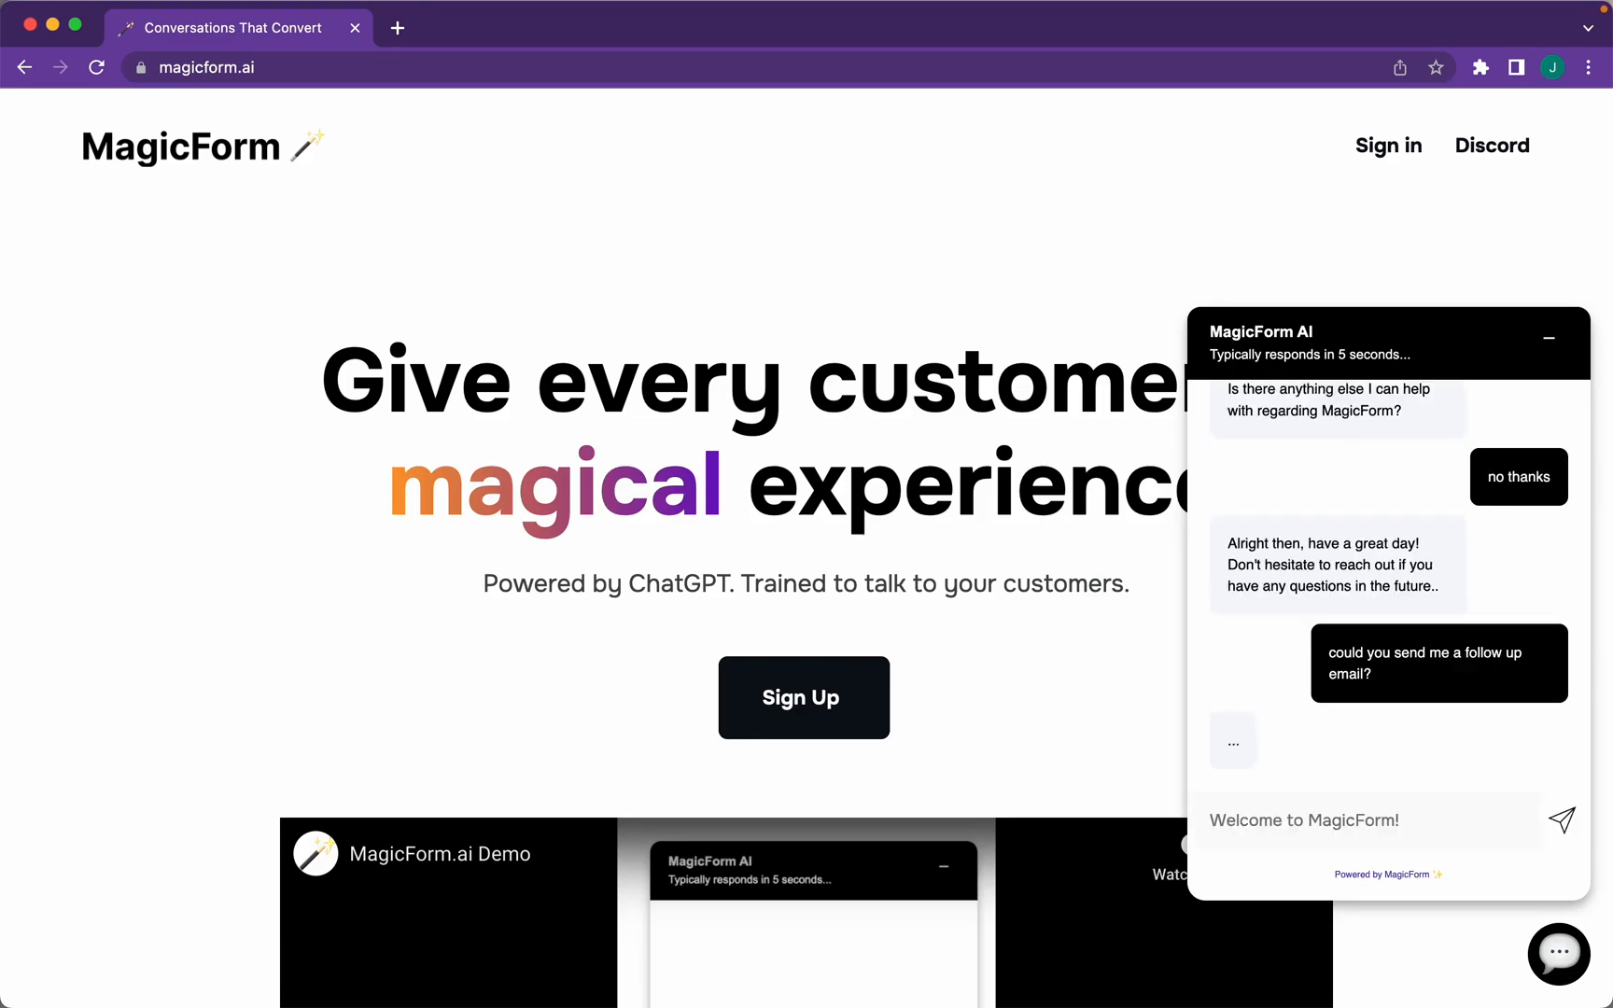
pyautogui.click(1487, 798)
pyautogui.write('sure , it')
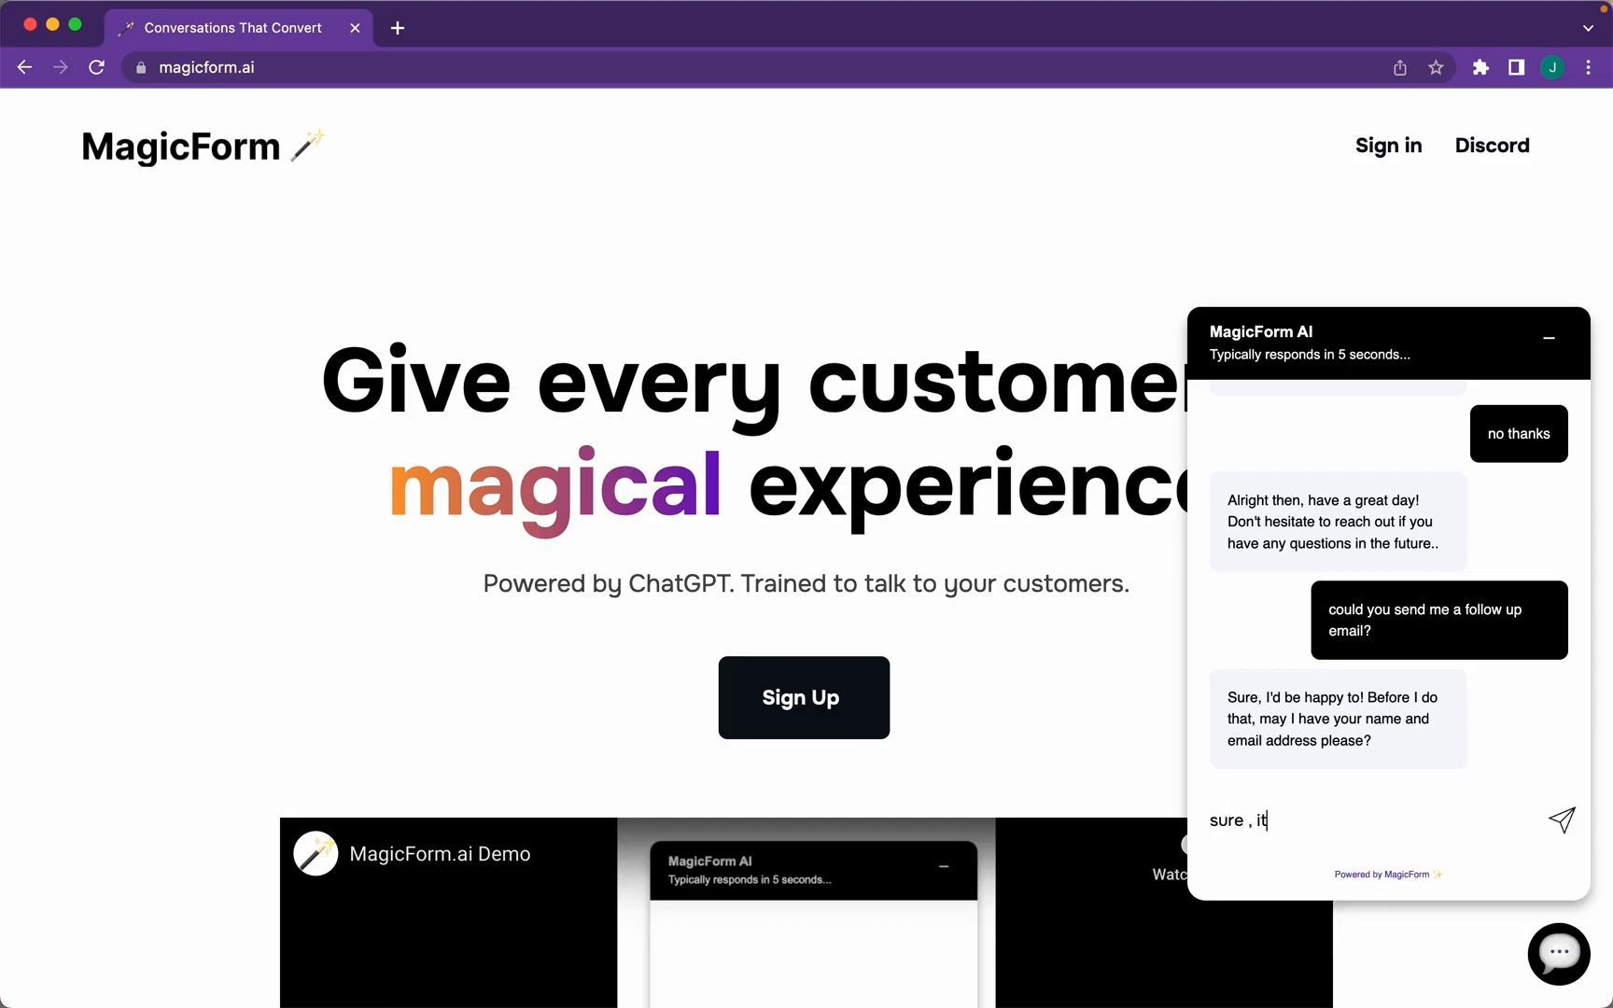
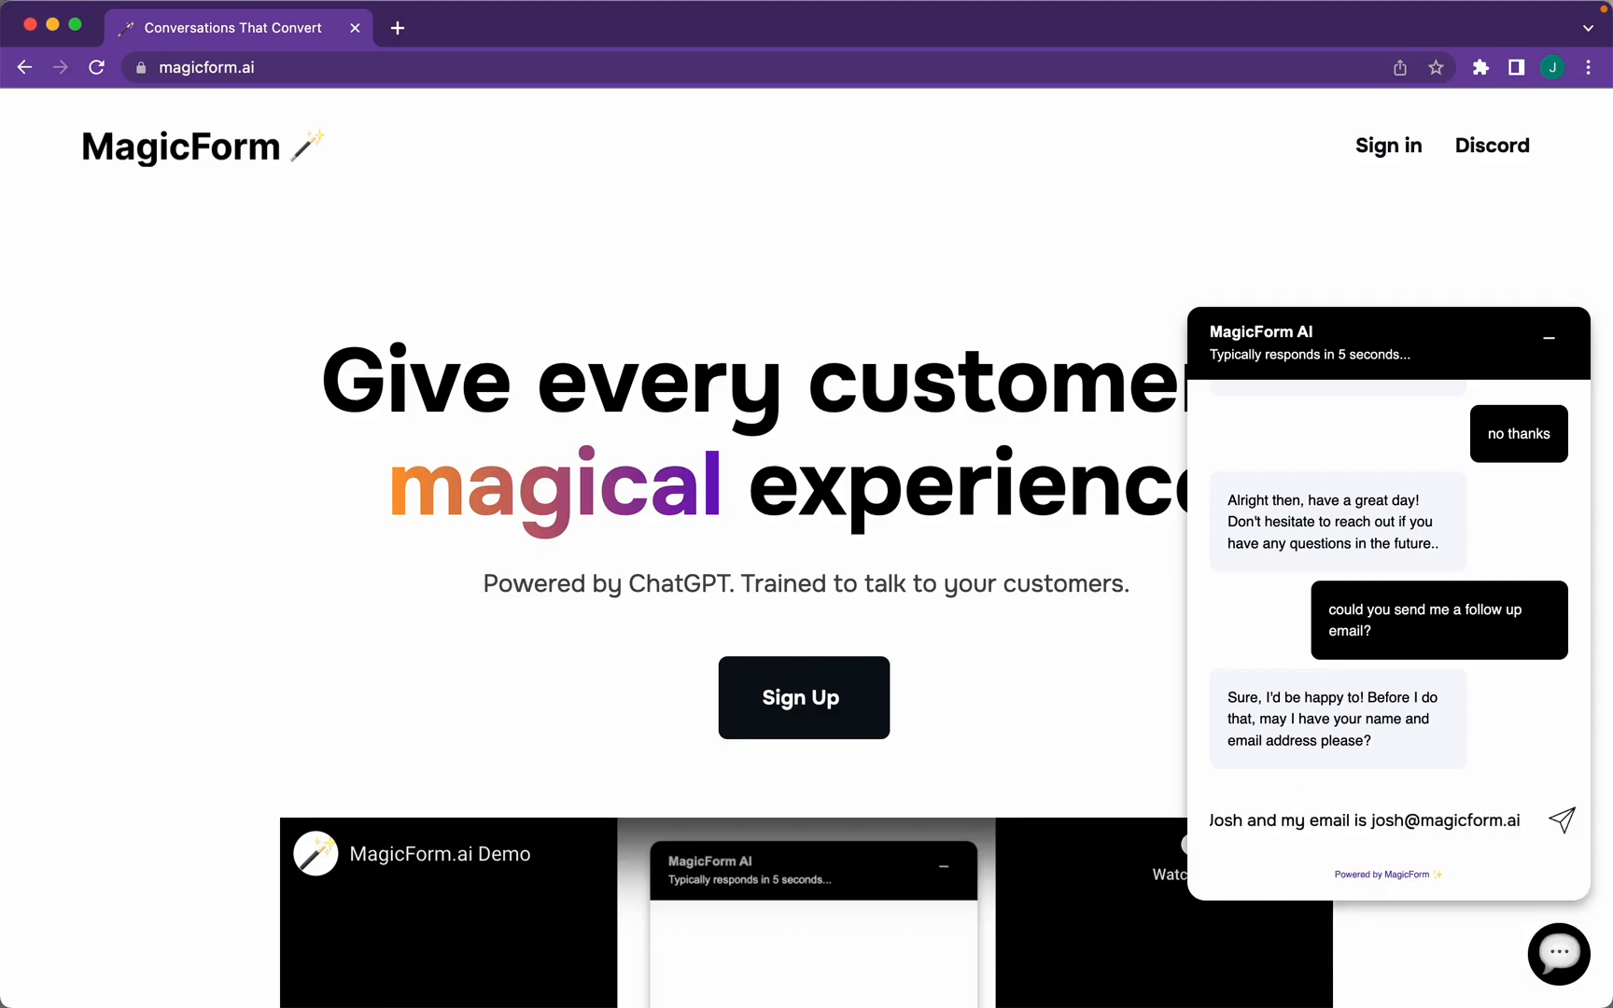
pyautogui.press('Return')
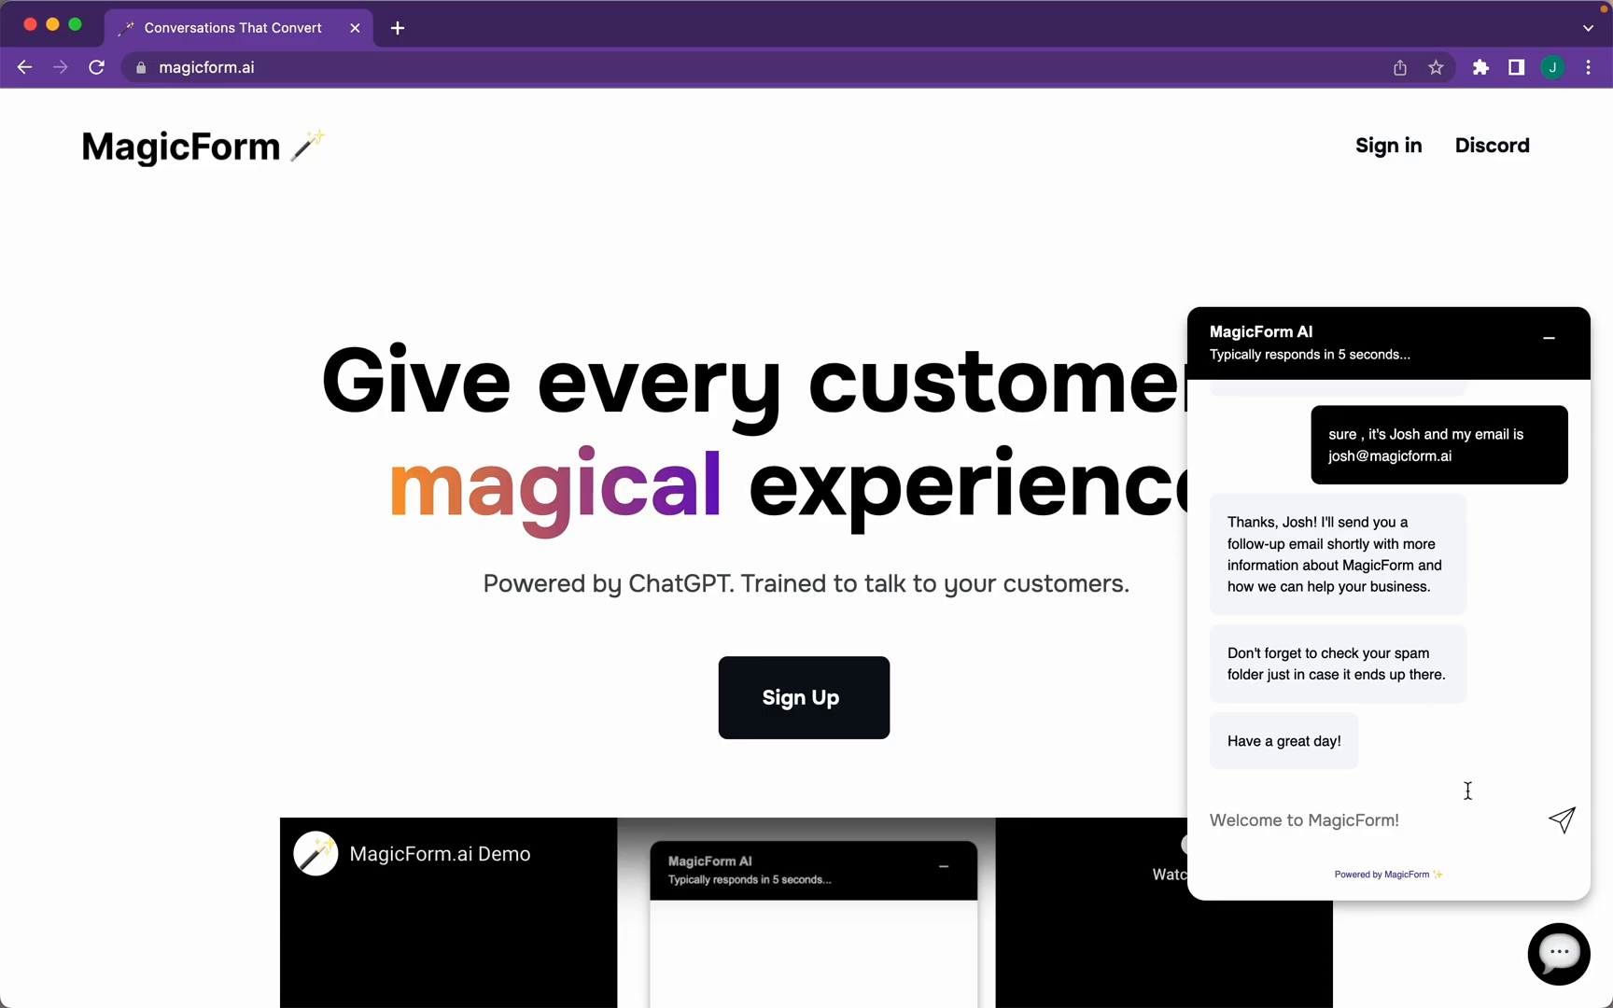
# Sign up, create a new agent and go to its Upload page for websites and documents
pyautogui.click(819, 706)
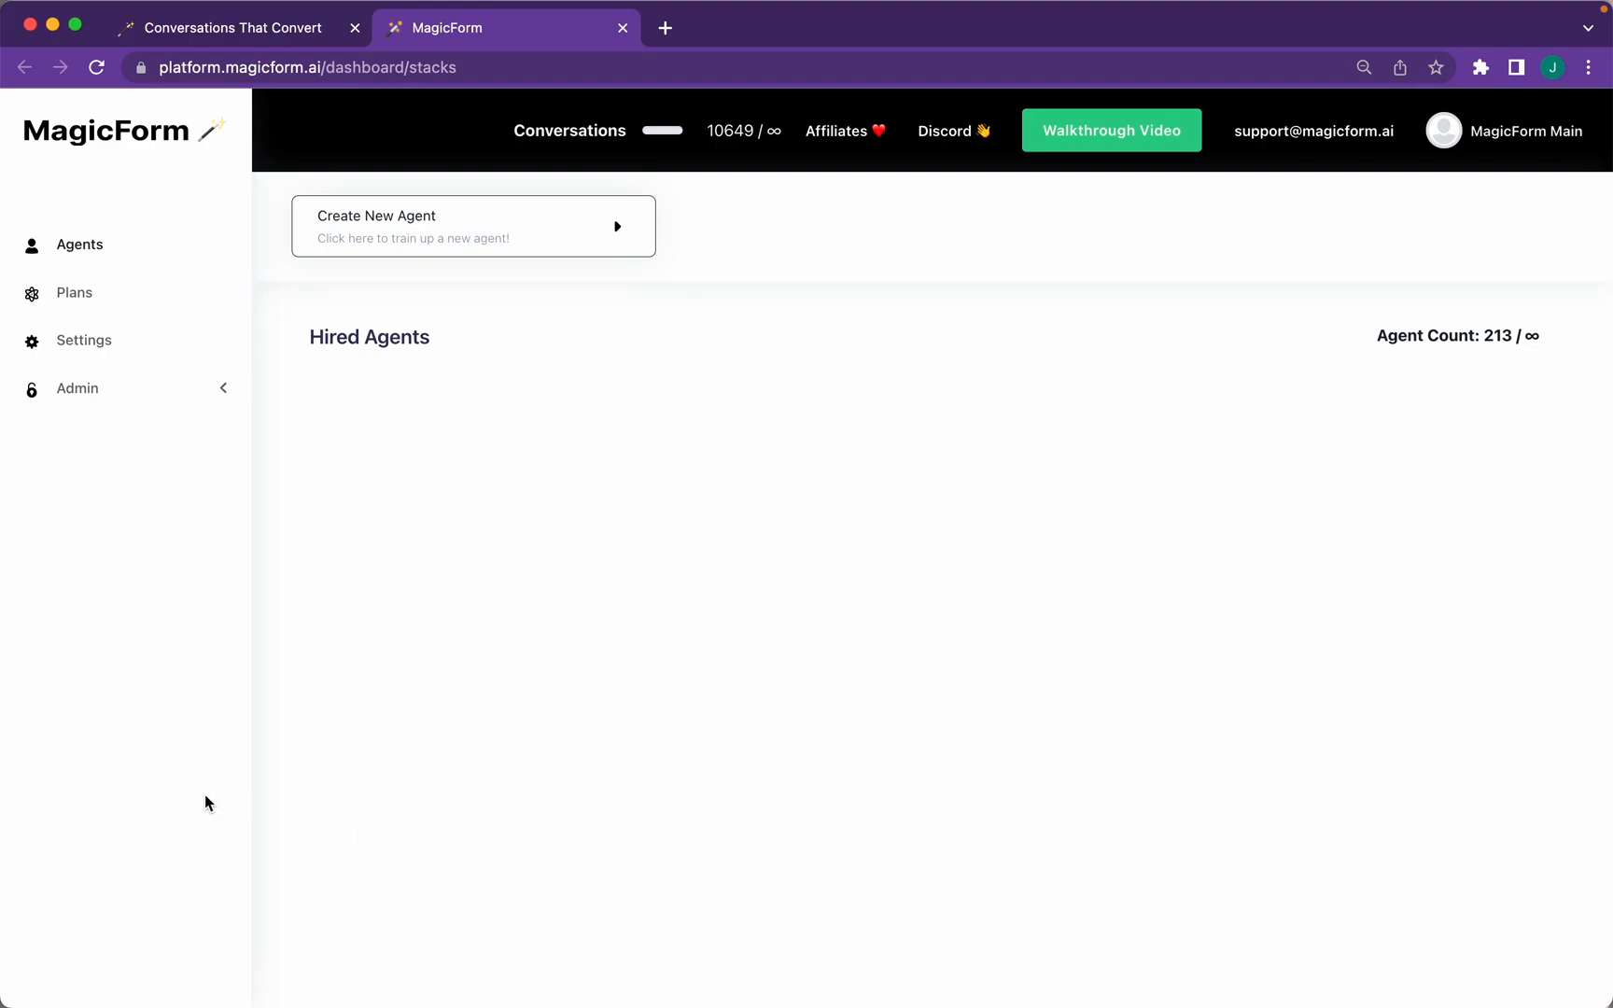
pyautogui.click(493, 236)
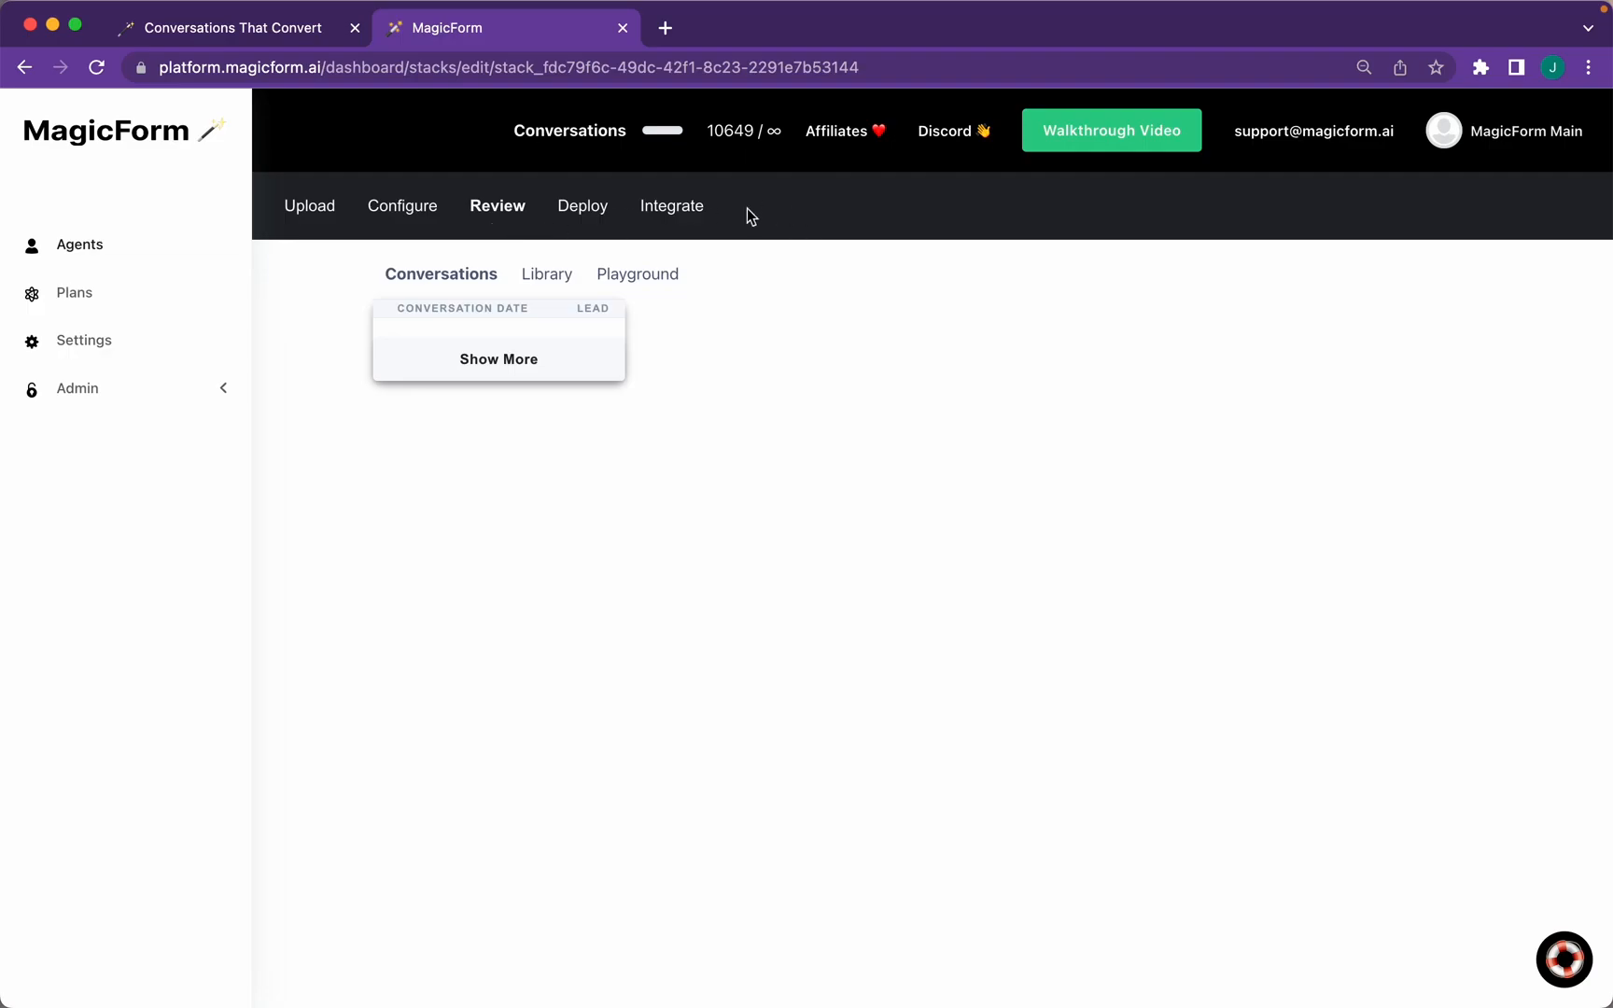
pyautogui.click(328, 216)
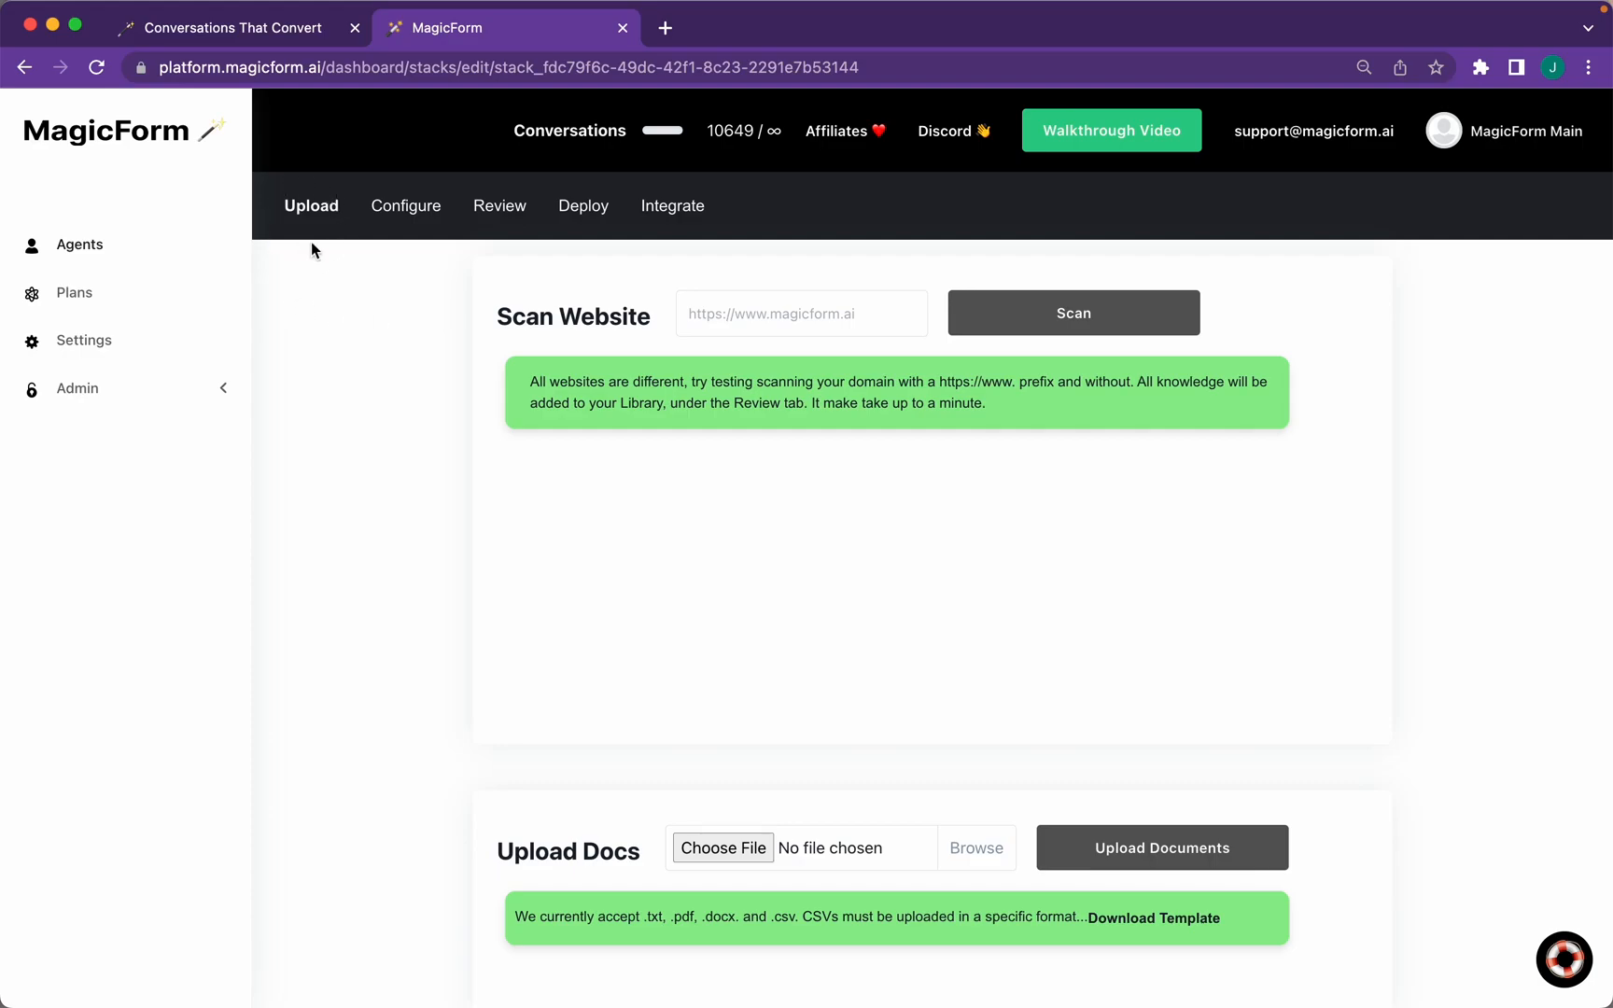
# Scan magicform.ai and add its home-v3, about, sign-up and careers pages to the agent's knowledge
pyautogui.click(773, 327)
pyautogui.write('magicform.ai')
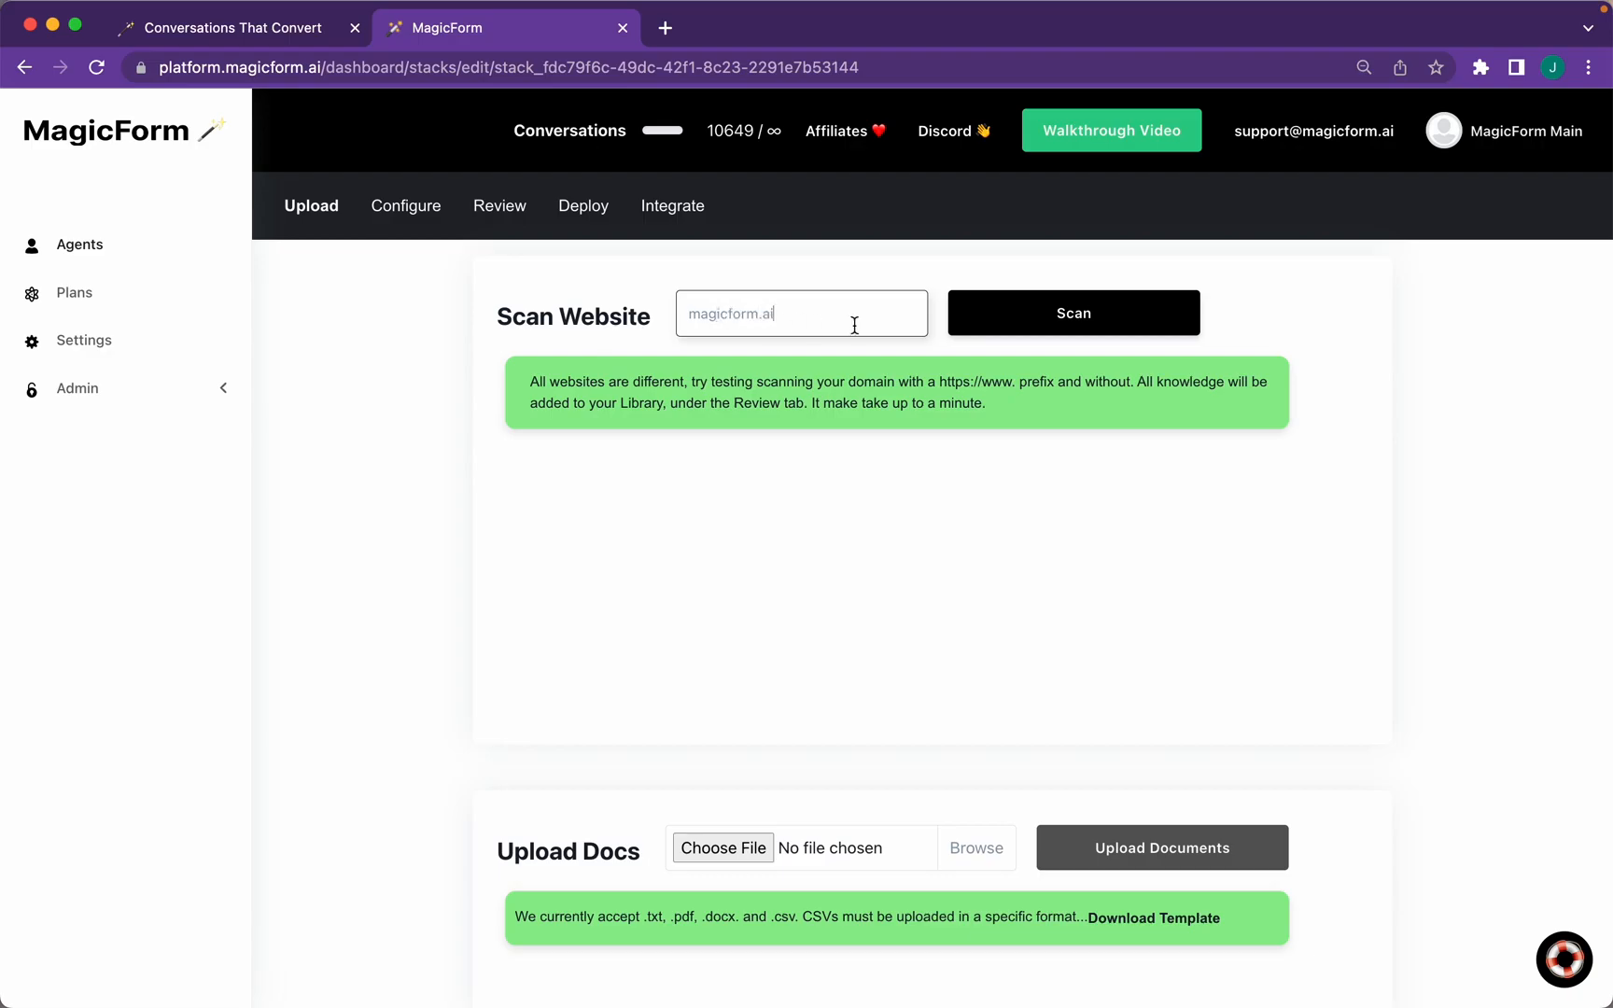
pyautogui.click(1053, 332)
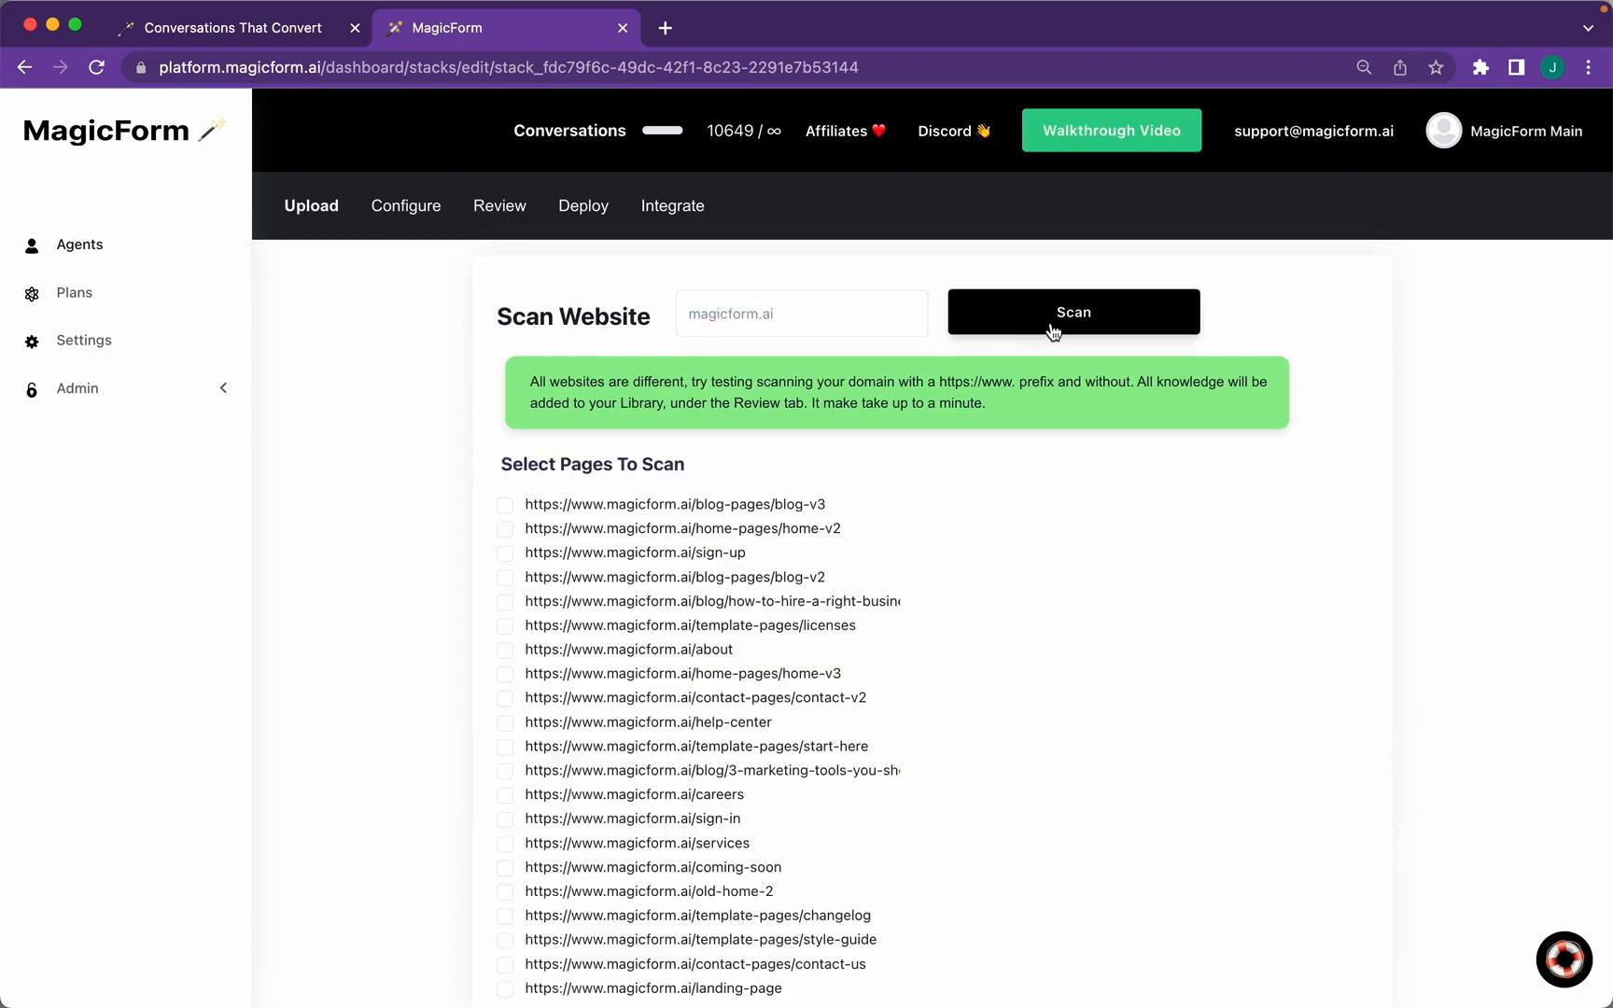
pyautogui.scroll(-3, 1073, 648)
pyautogui.click(504, 492)
pyautogui.click(504, 467)
pyautogui.click(508, 377)
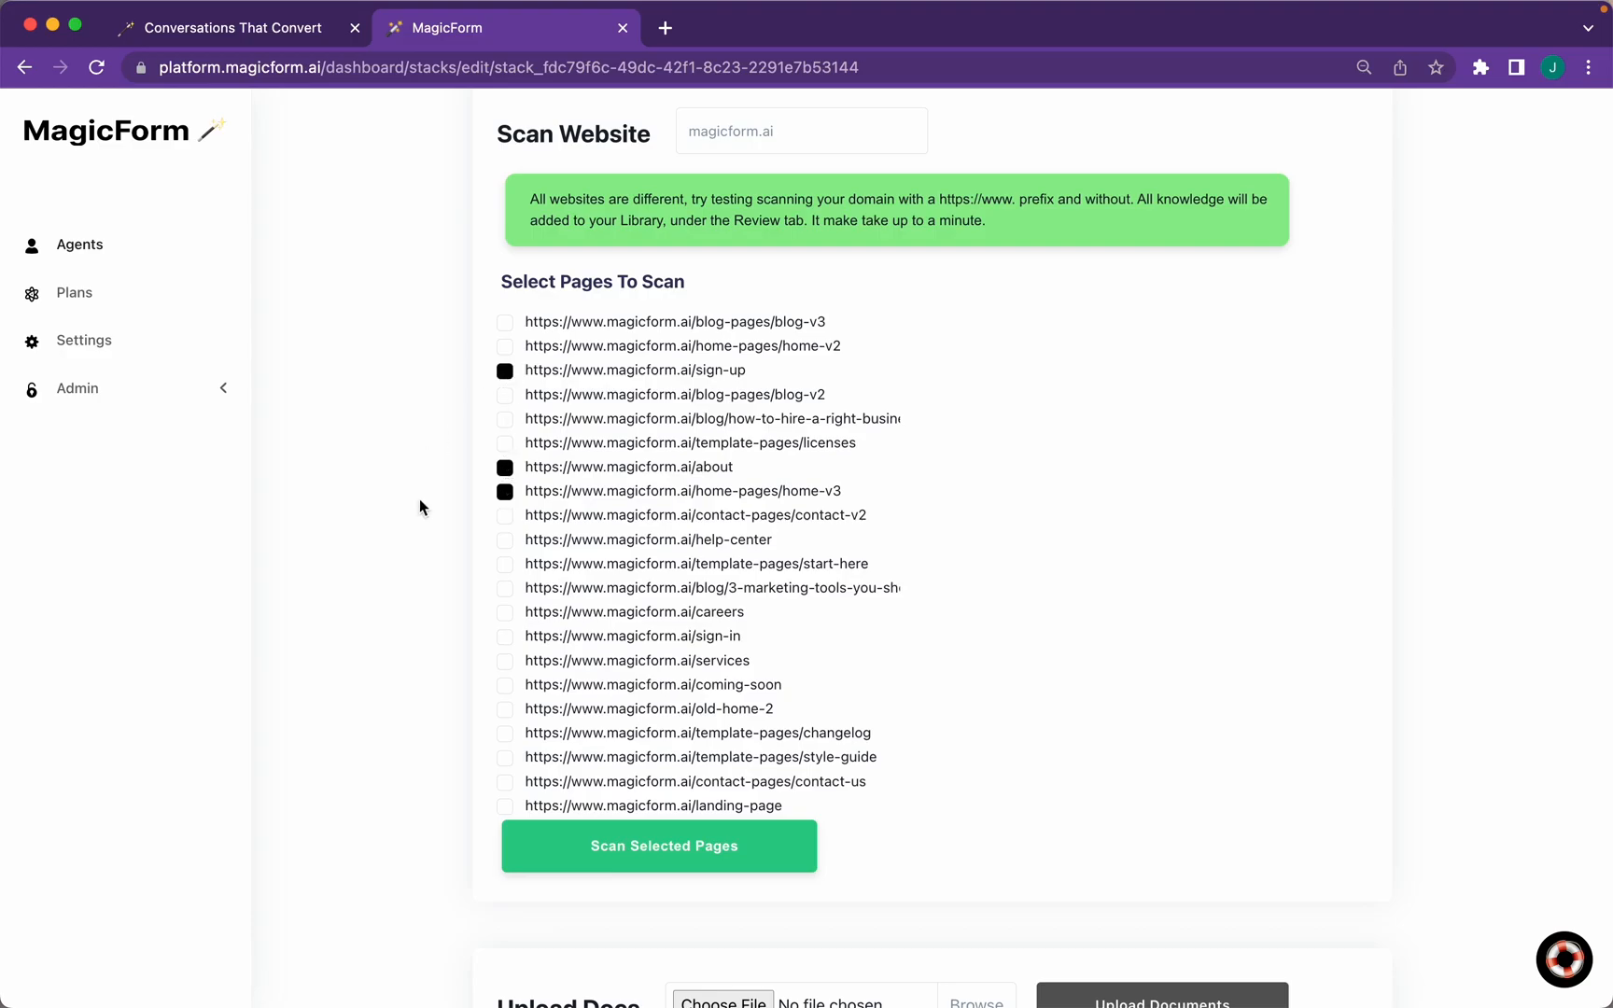
pyautogui.click(508, 613)
pyautogui.click(657, 864)
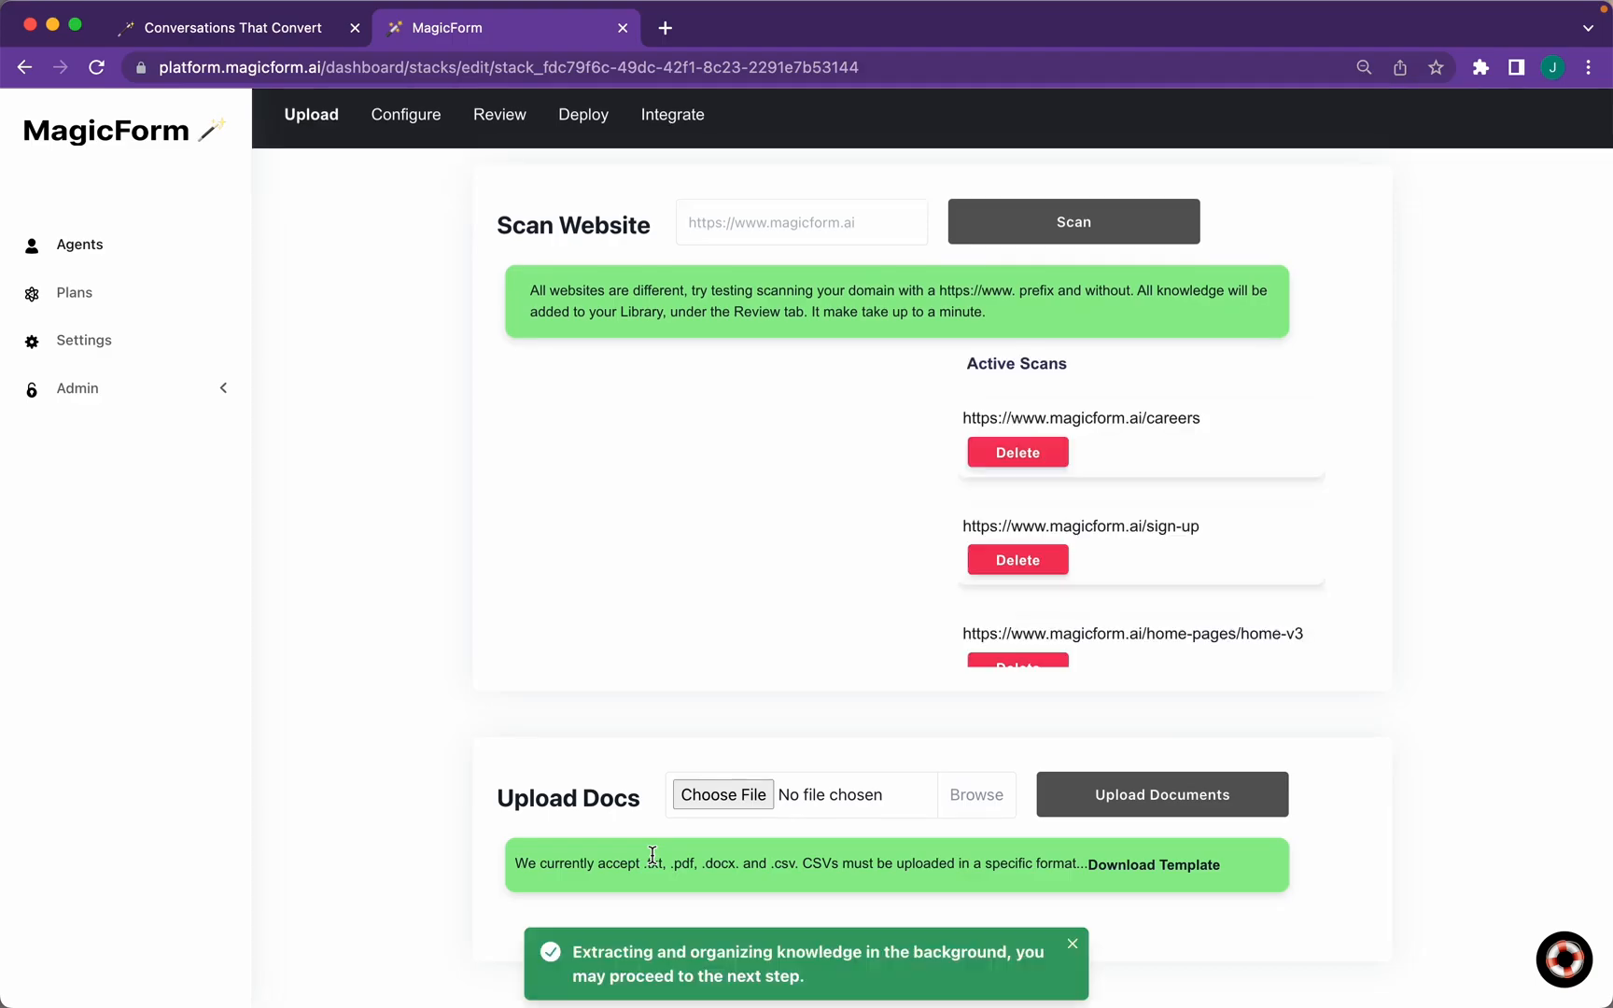
# Upload Untitled document.pdf as a knowledge document
pyautogui.click(724, 793)
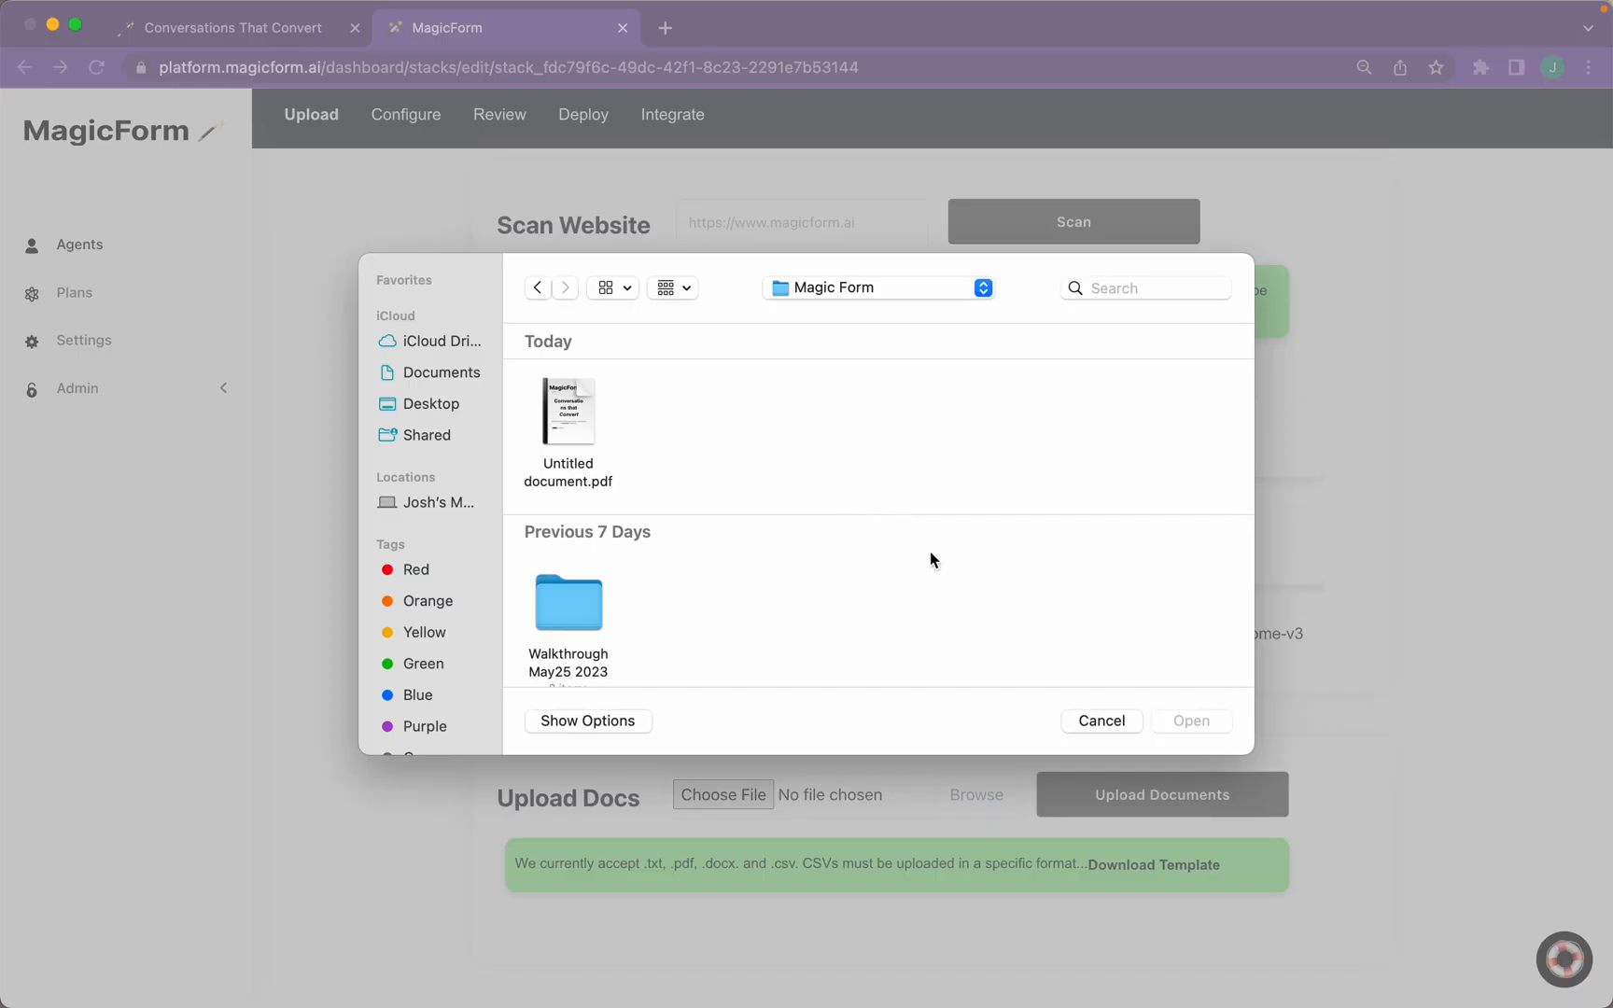
pyautogui.scroll(-5, 930, 558)
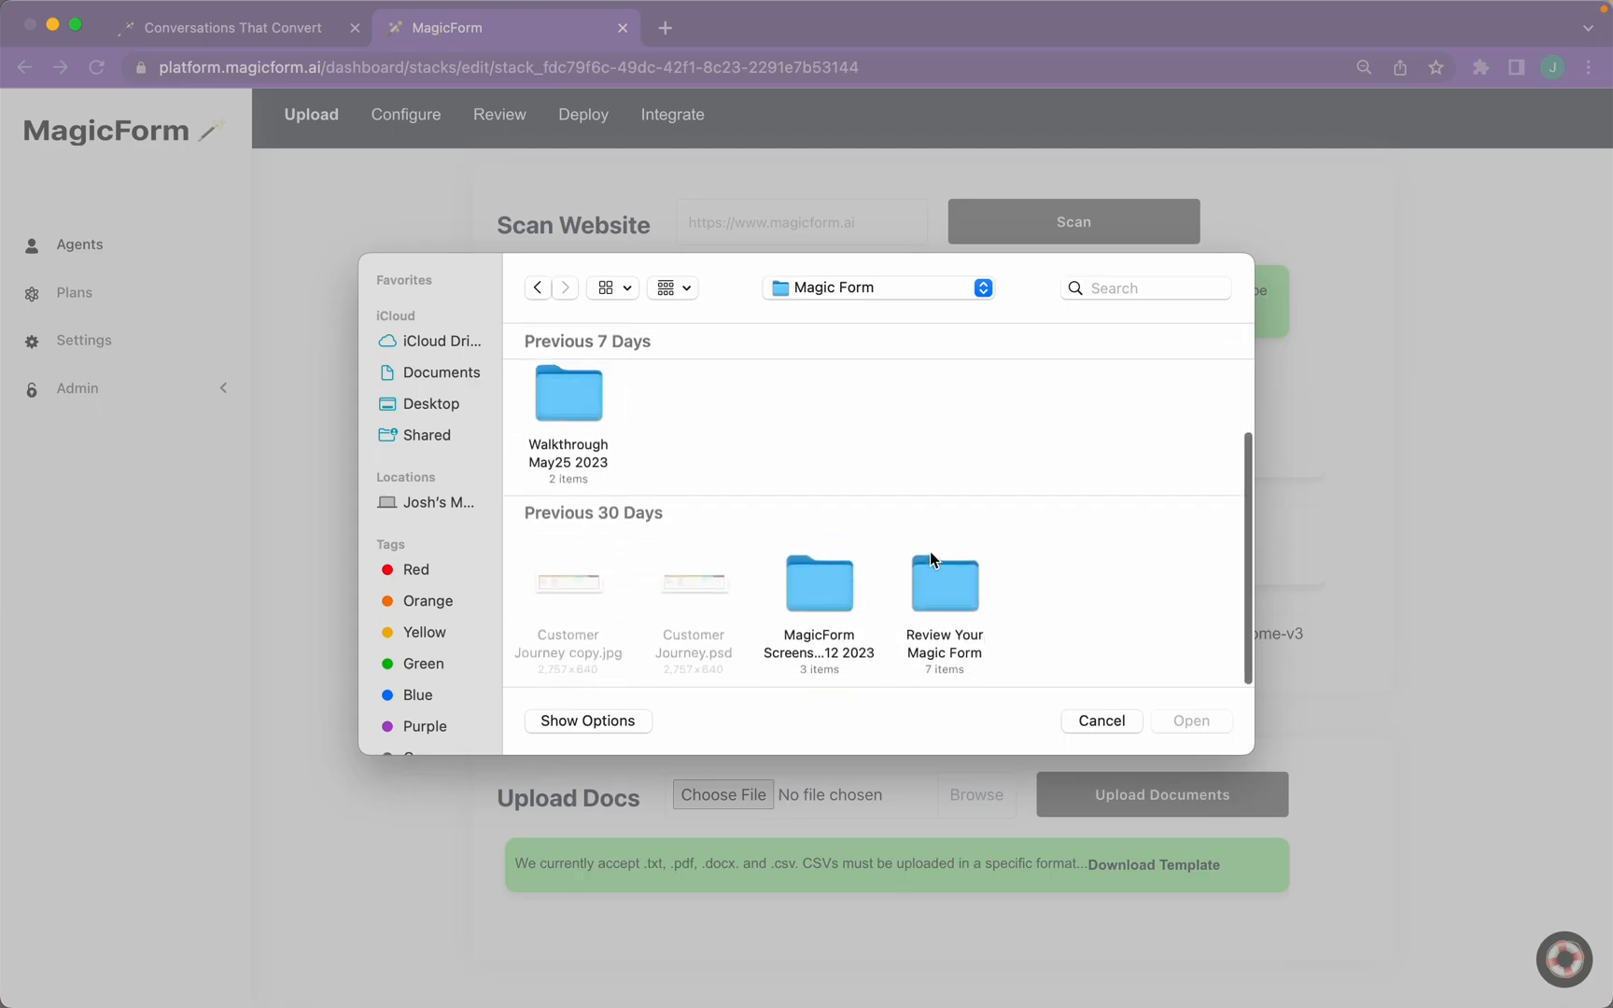
pyautogui.scroll(5, 931, 558)
pyautogui.click(575, 420)
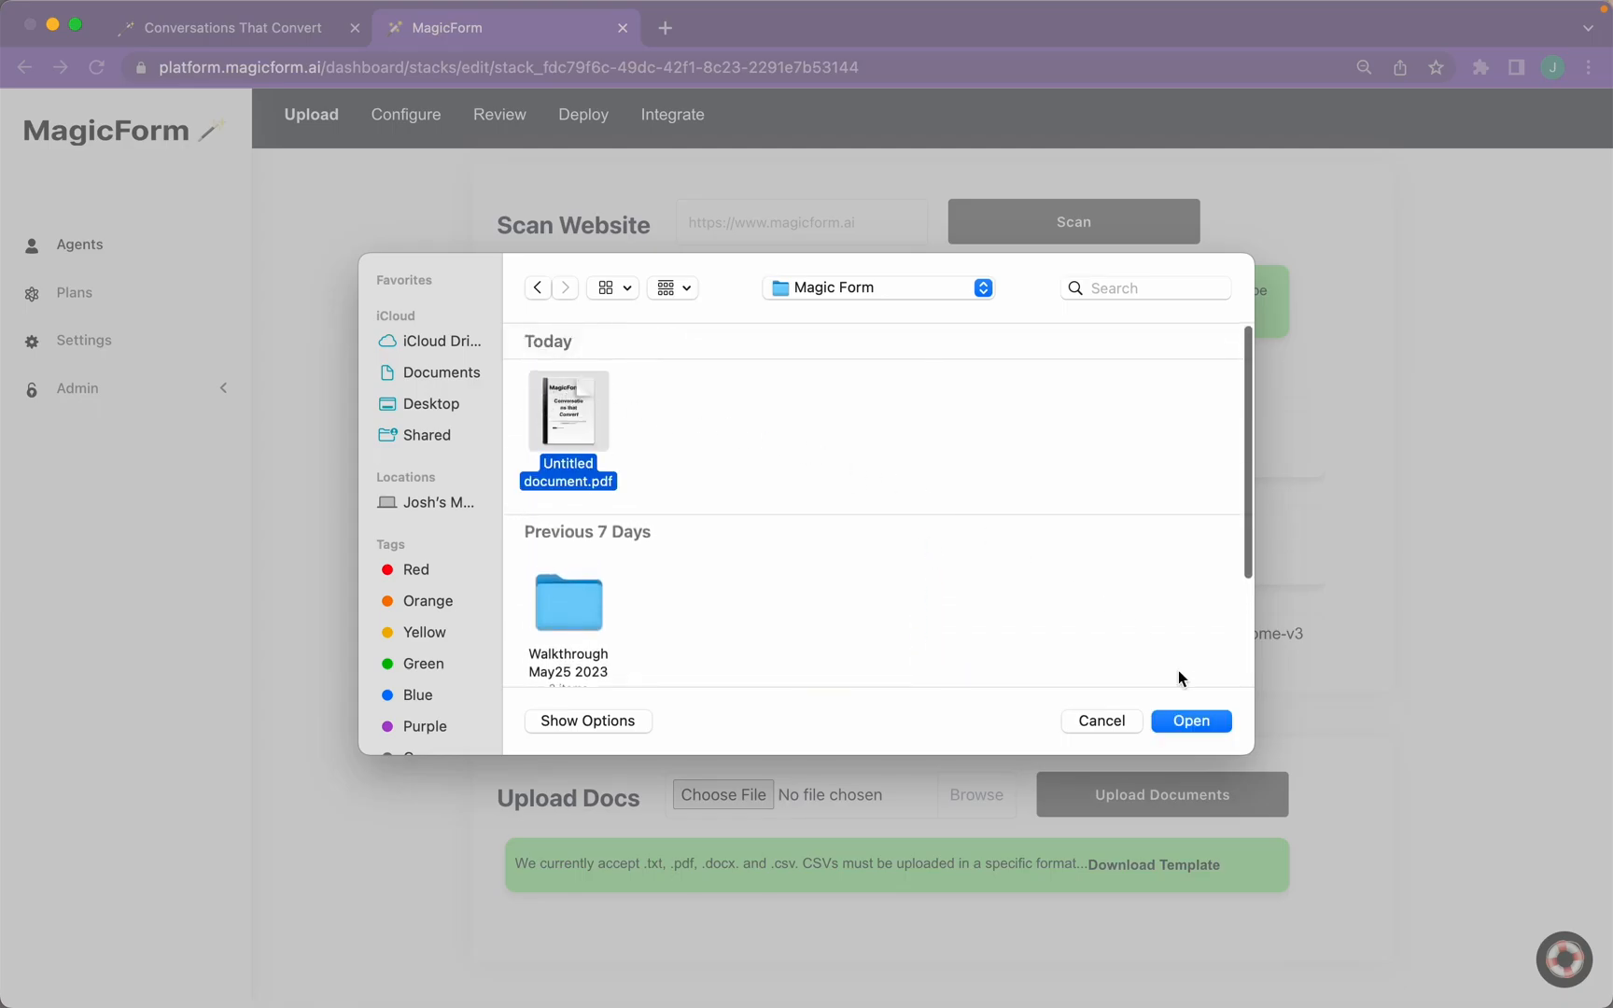
pyautogui.click(1192, 720)
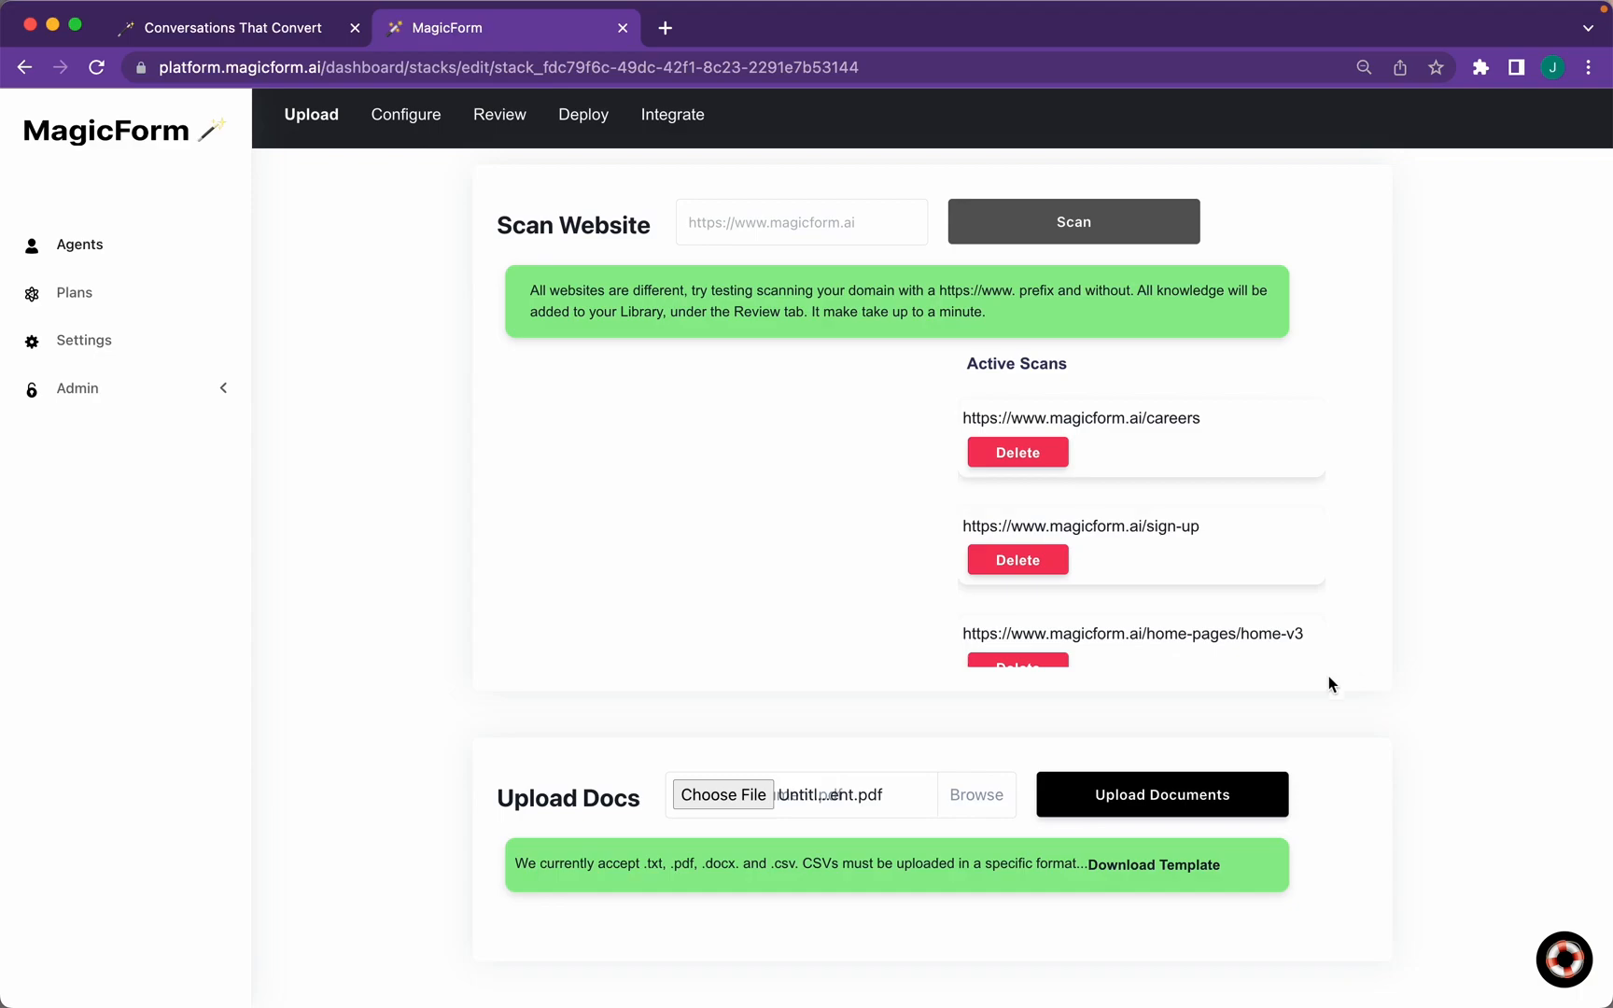
pyautogui.click(1098, 818)
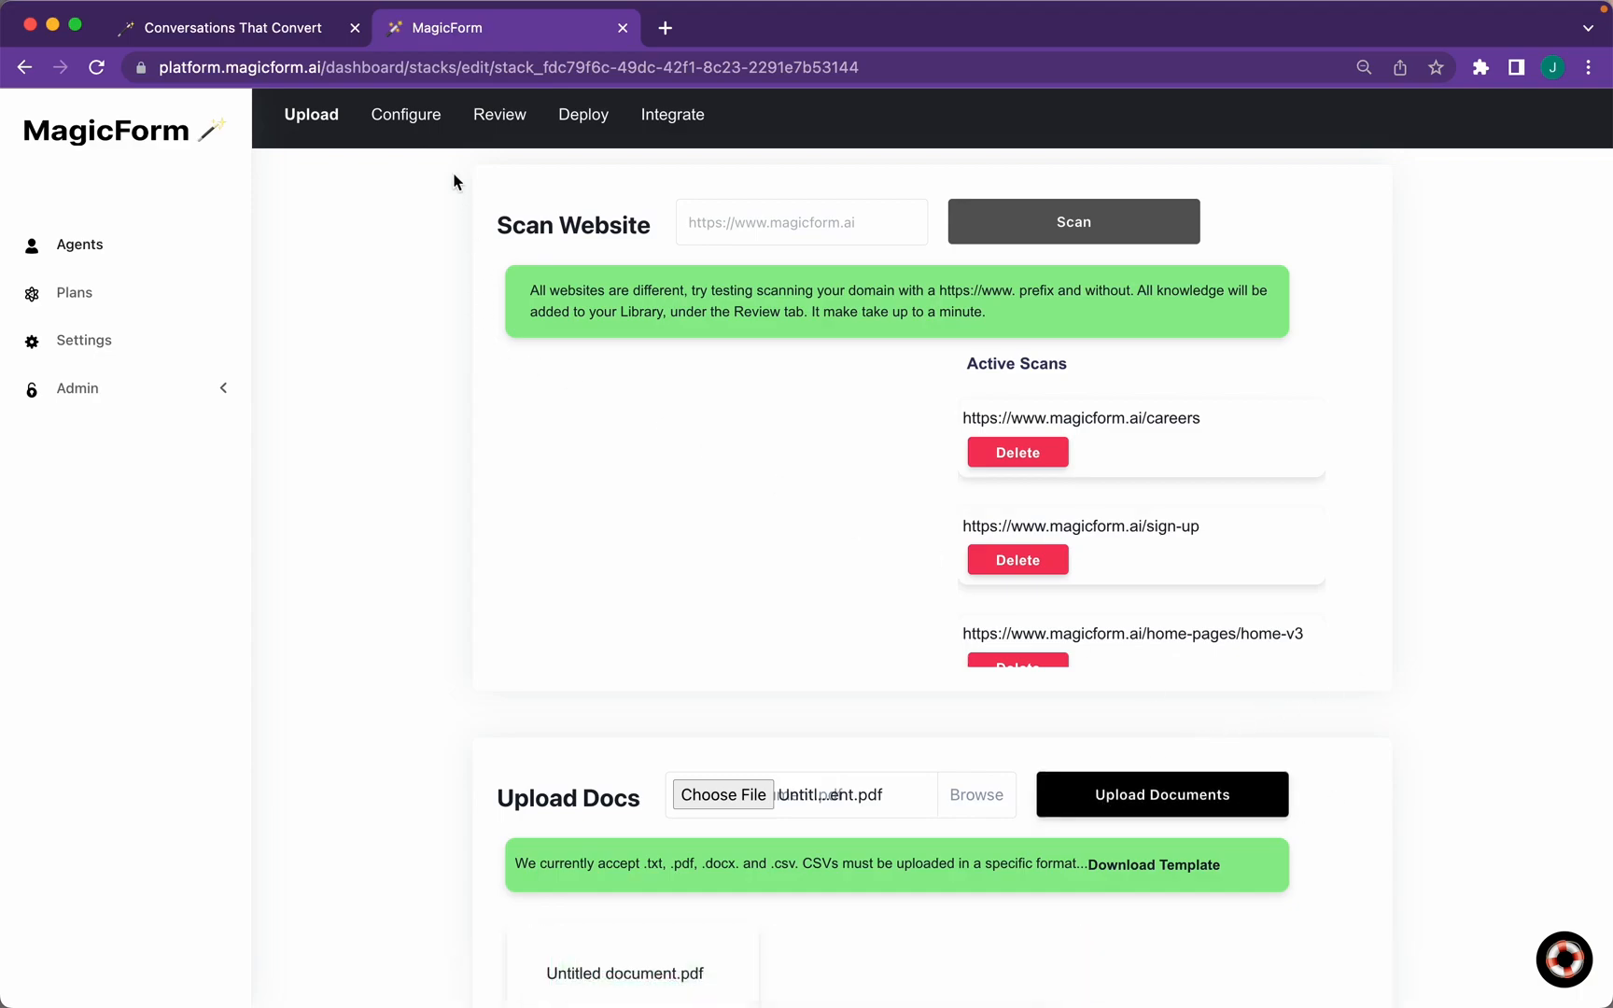
pyautogui.scroll(2, 453, 173)
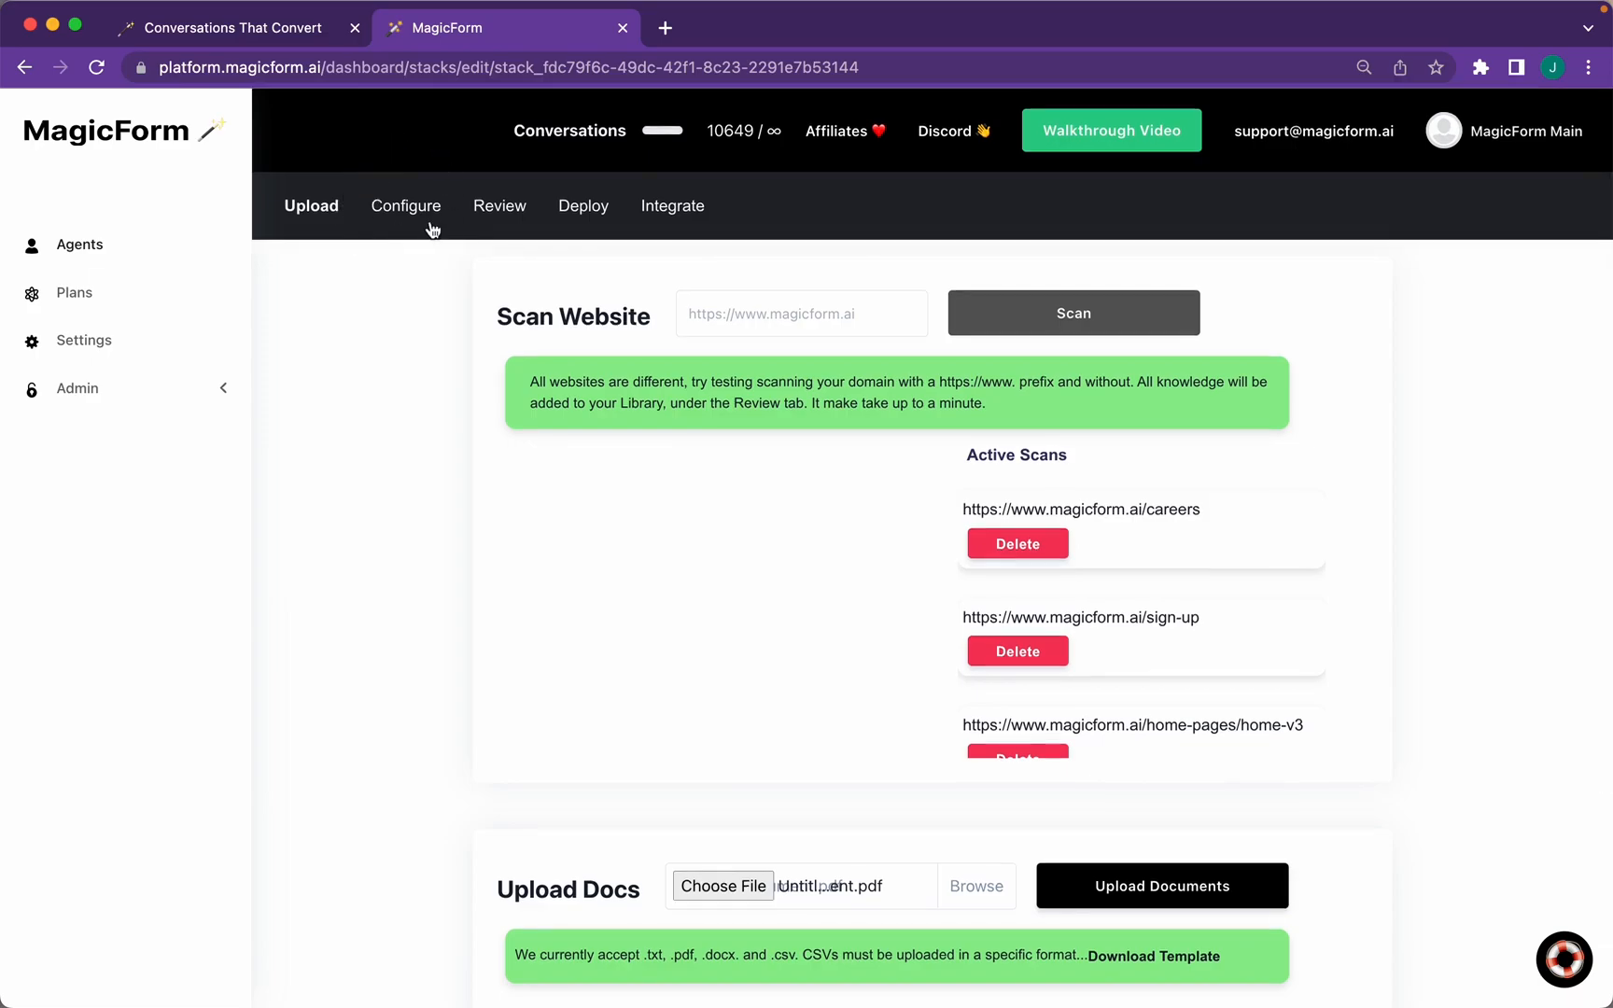
# On the Configure page, set the Creativity Throttle to Restricted To Knowledge Base Only
pyautogui.click(429, 224)
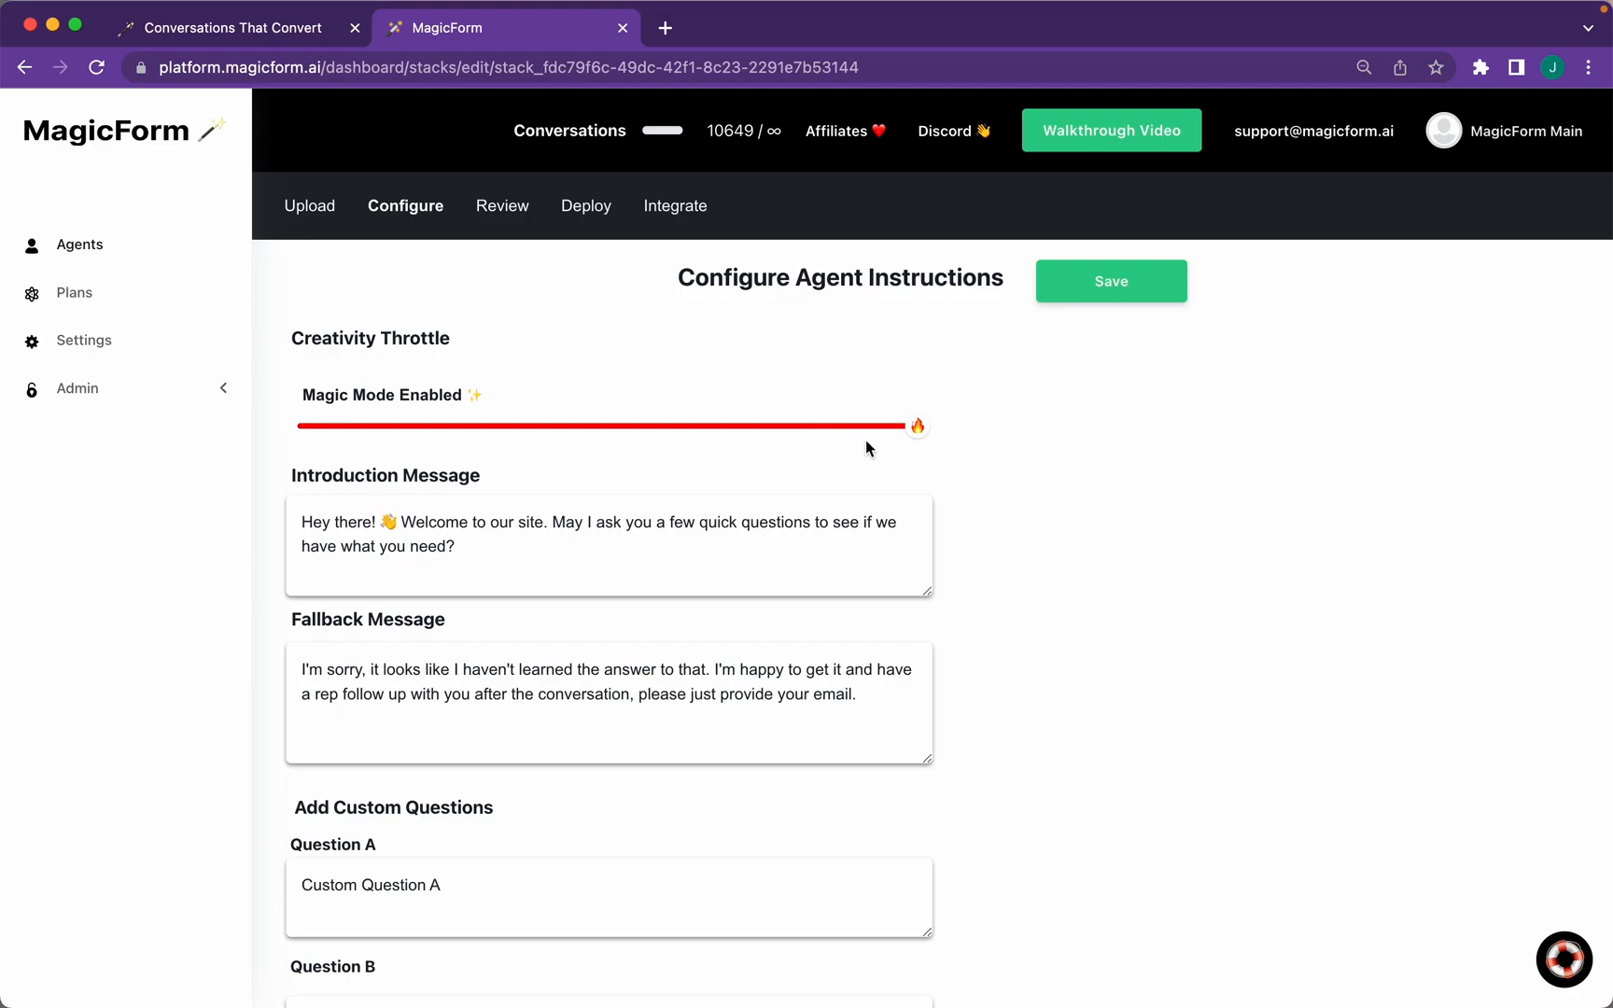
pyautogui.moveTo(918, 427); pyautogui.dragTo(863, 518)
pyautogui.moveTo(857, 426); pyautogui.dragTo(968, 457)
pyautogui.moveTo(918, 426); pyautogui.dragTo(584, 403)
pyautogui.click(601, 392)
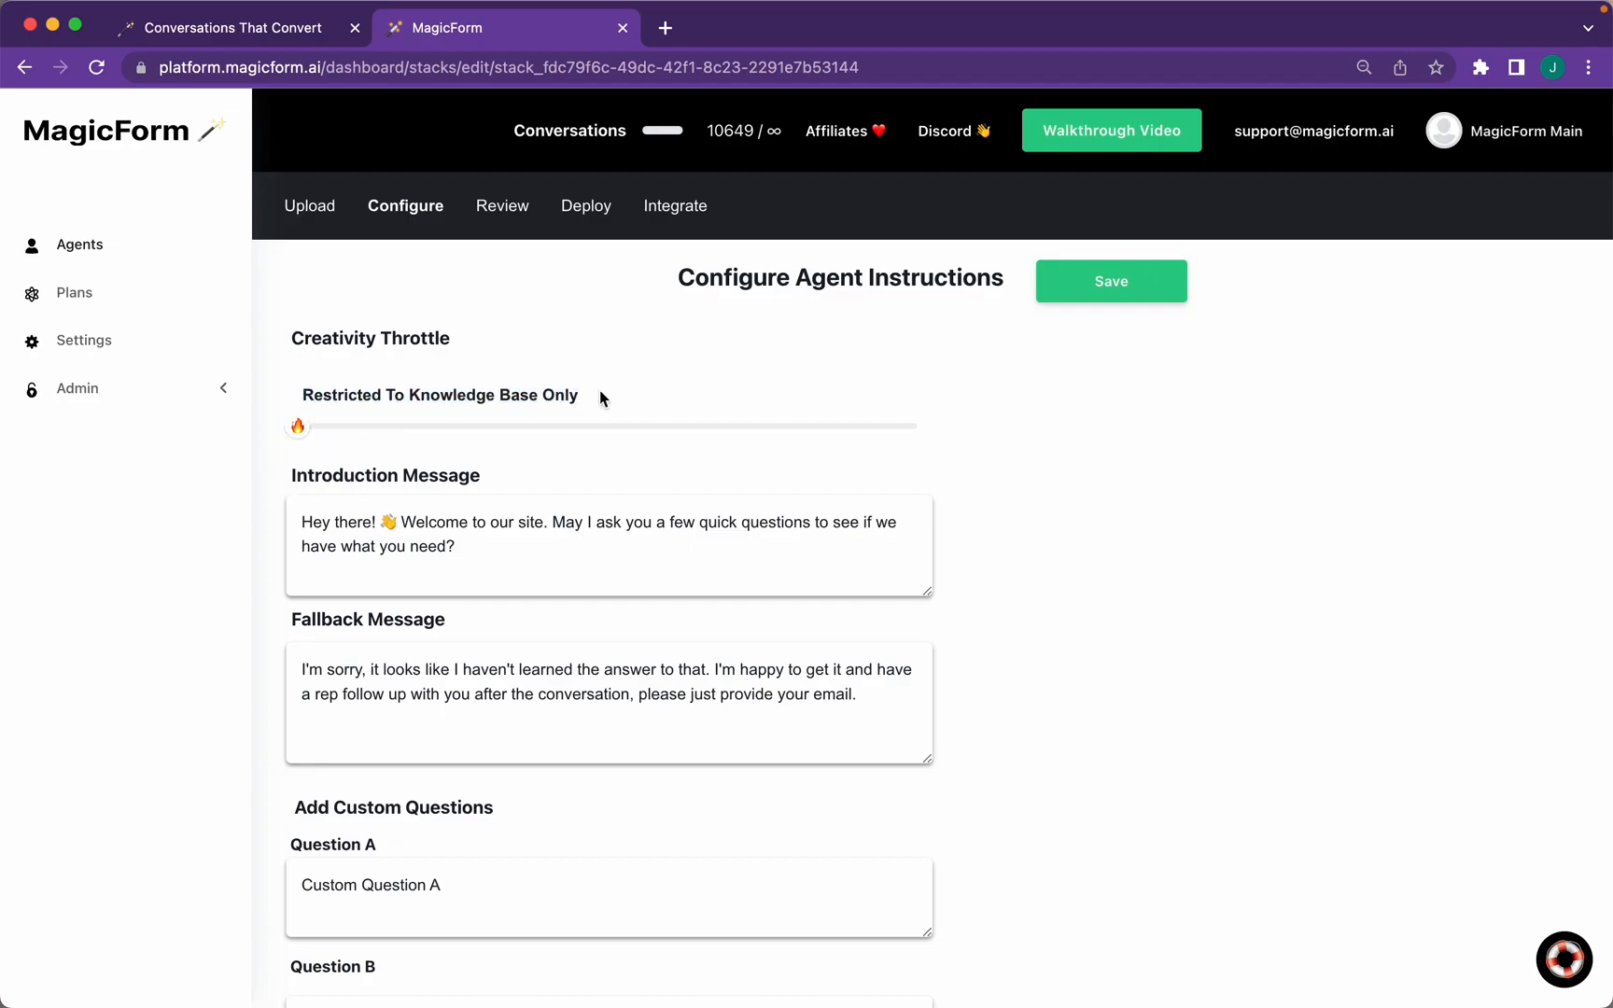
pyautogui.moveTo(299, 427); pyautogui.dragTo(1211, 442)
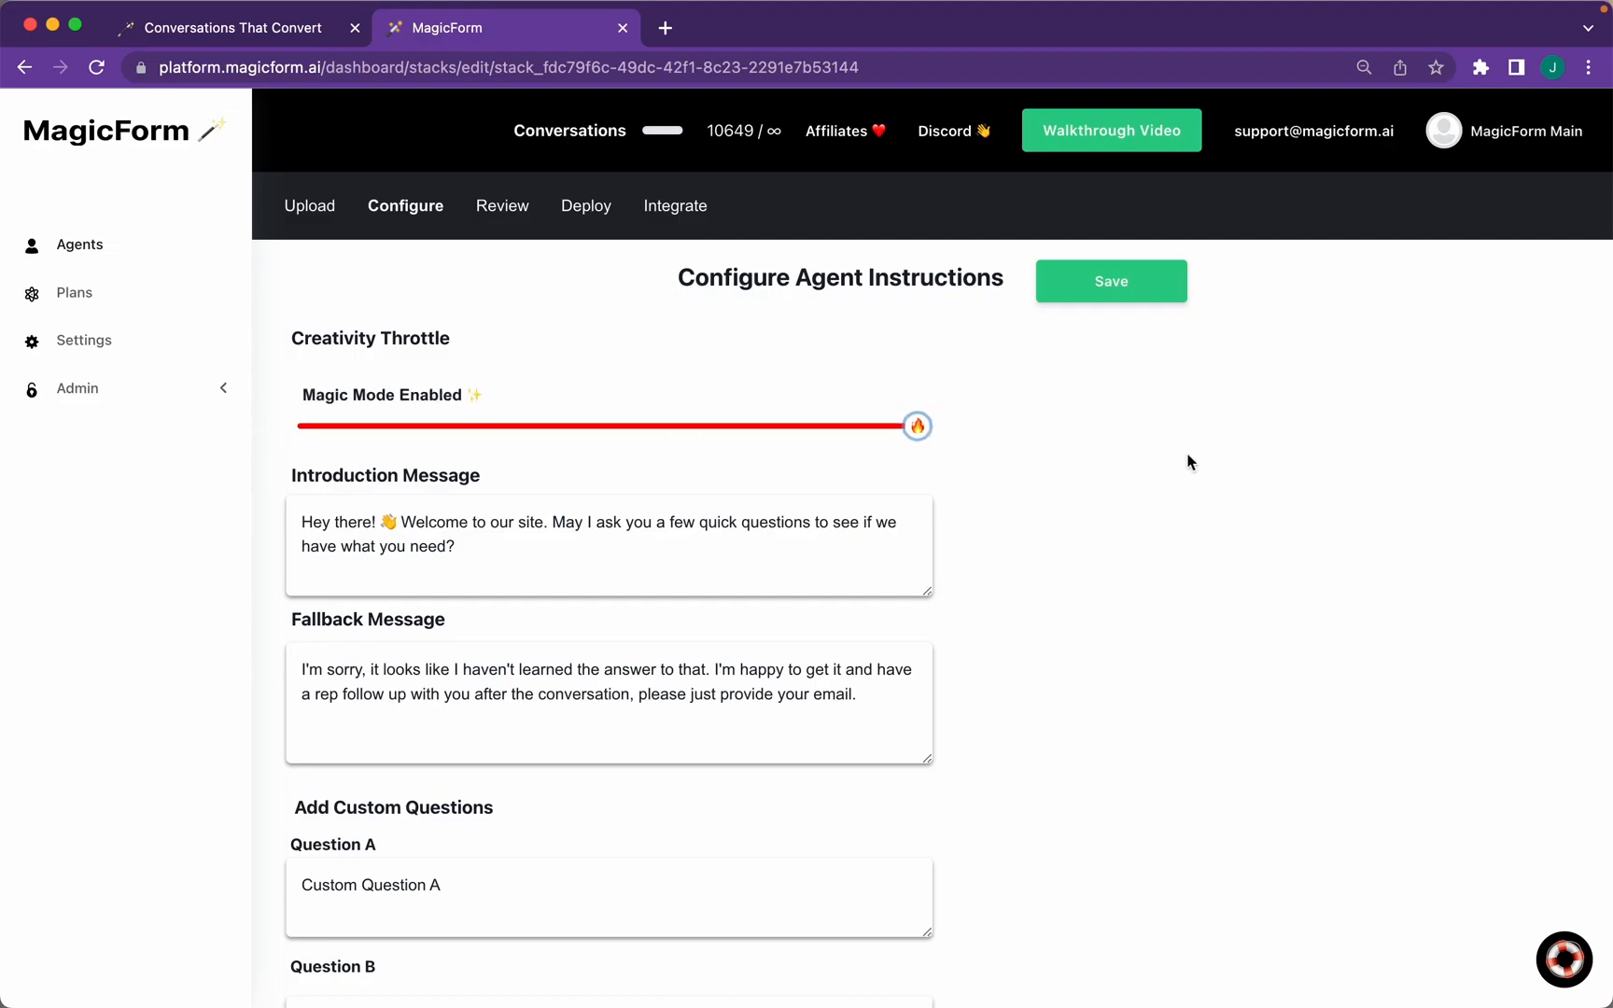
pyautogui.moveTo(942, 428); pyautogui.dragTo(222, 427)
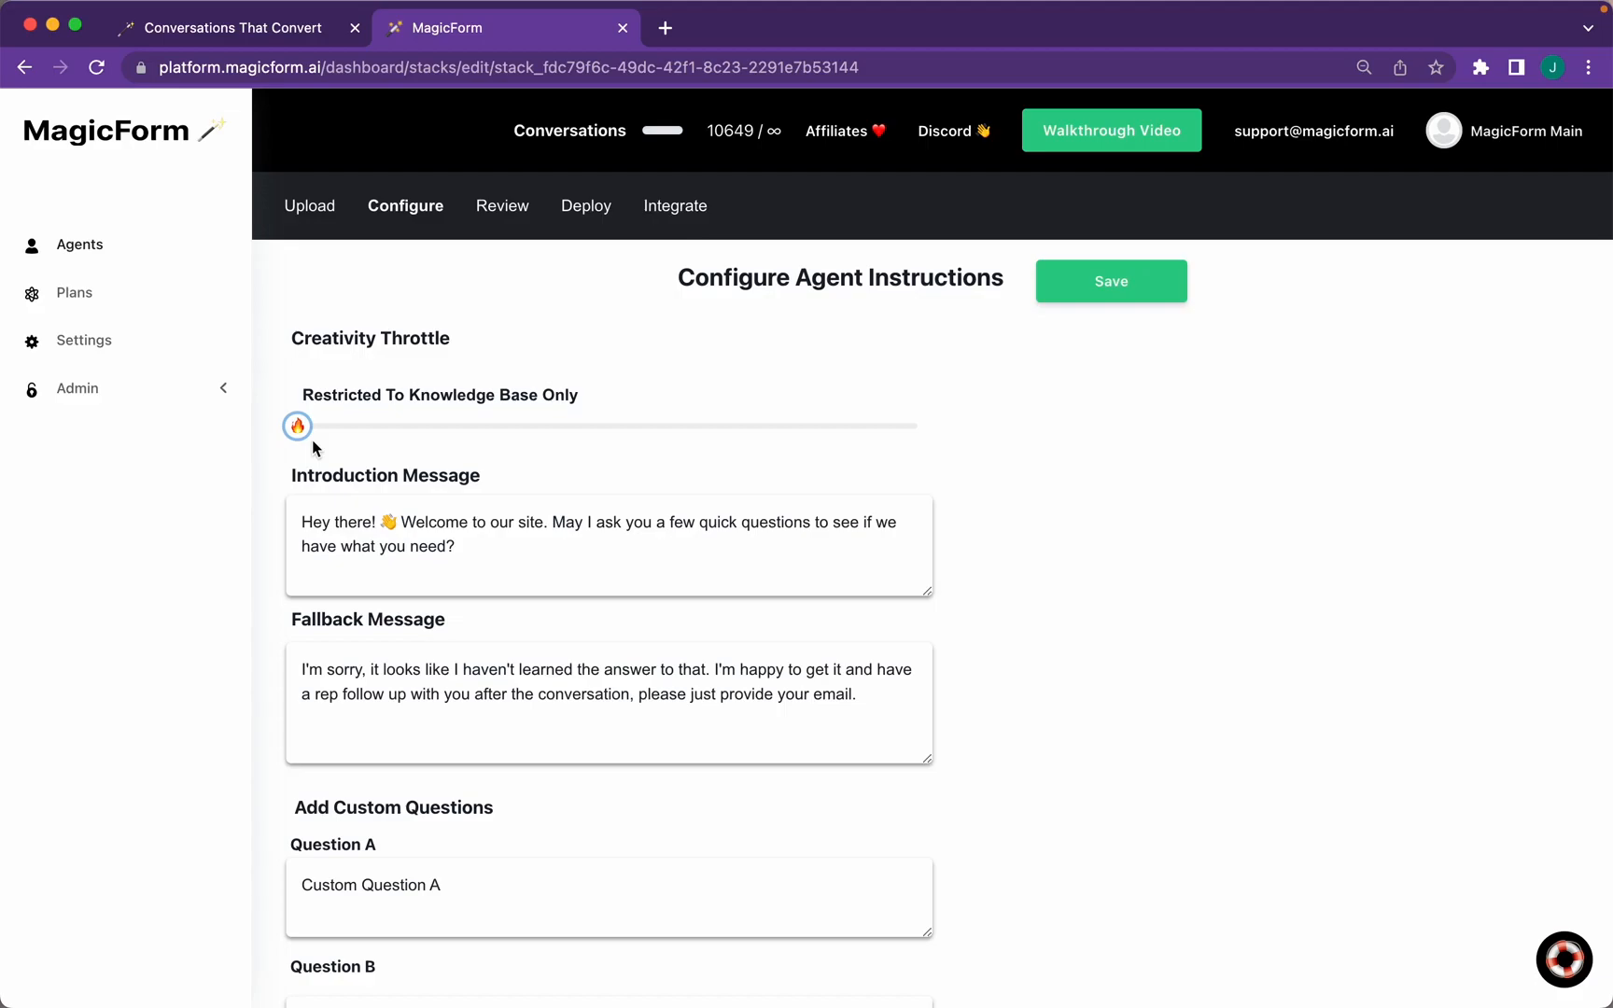
pyautogui.moveTo(298, 669); pyautogui.dragTo(913, 715)
# Set the fallback message to 'That's a great question. Could I grab your email so I can follow up with you on this one?'
pyautogui.write("That's a great question")
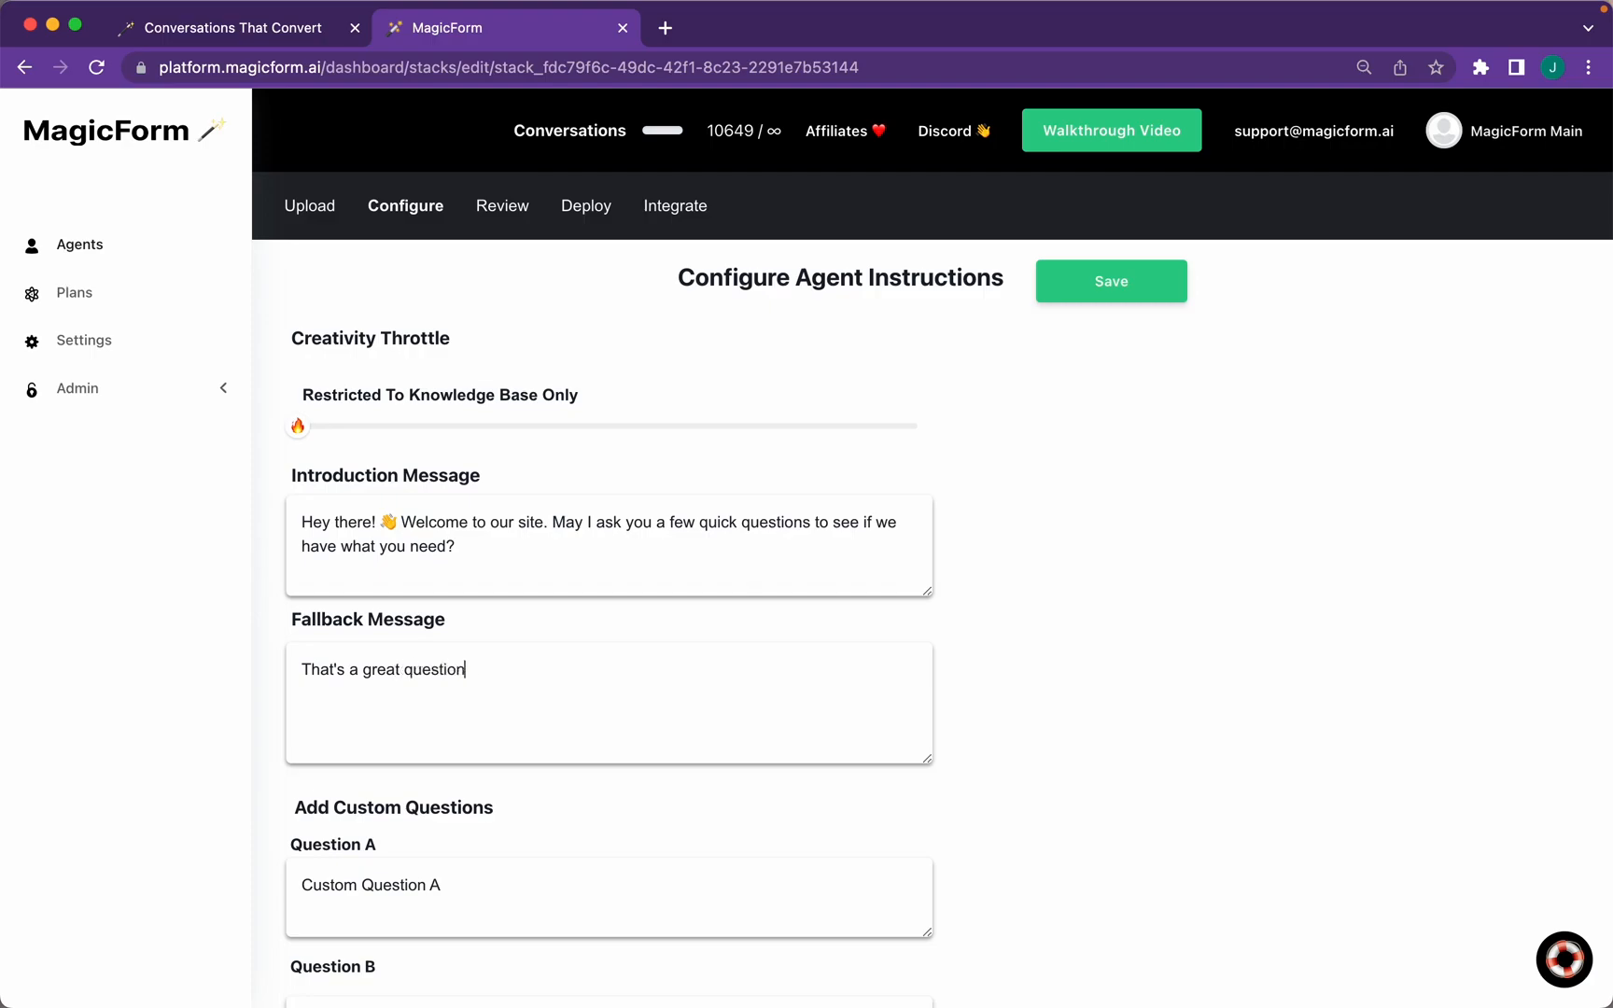
pyautogui.write('. Could I grab your email so I can follow up with you on this one?')
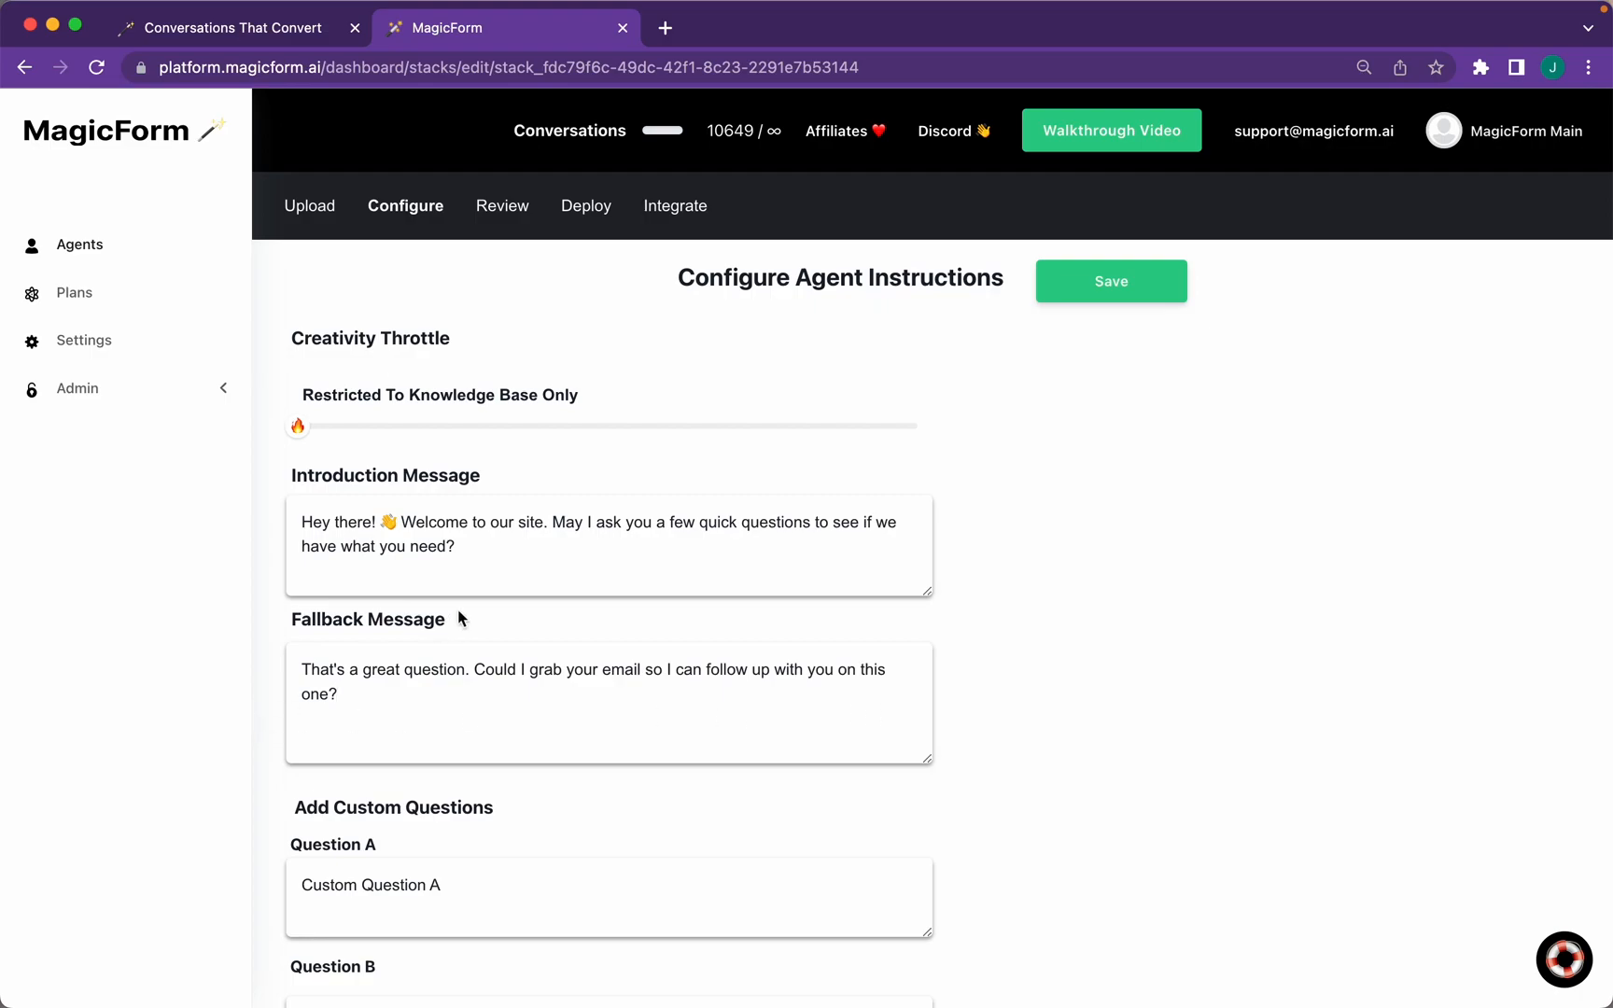
pyautogui.moveTo(459, 553); pyautogui.dragTo(245, 514)
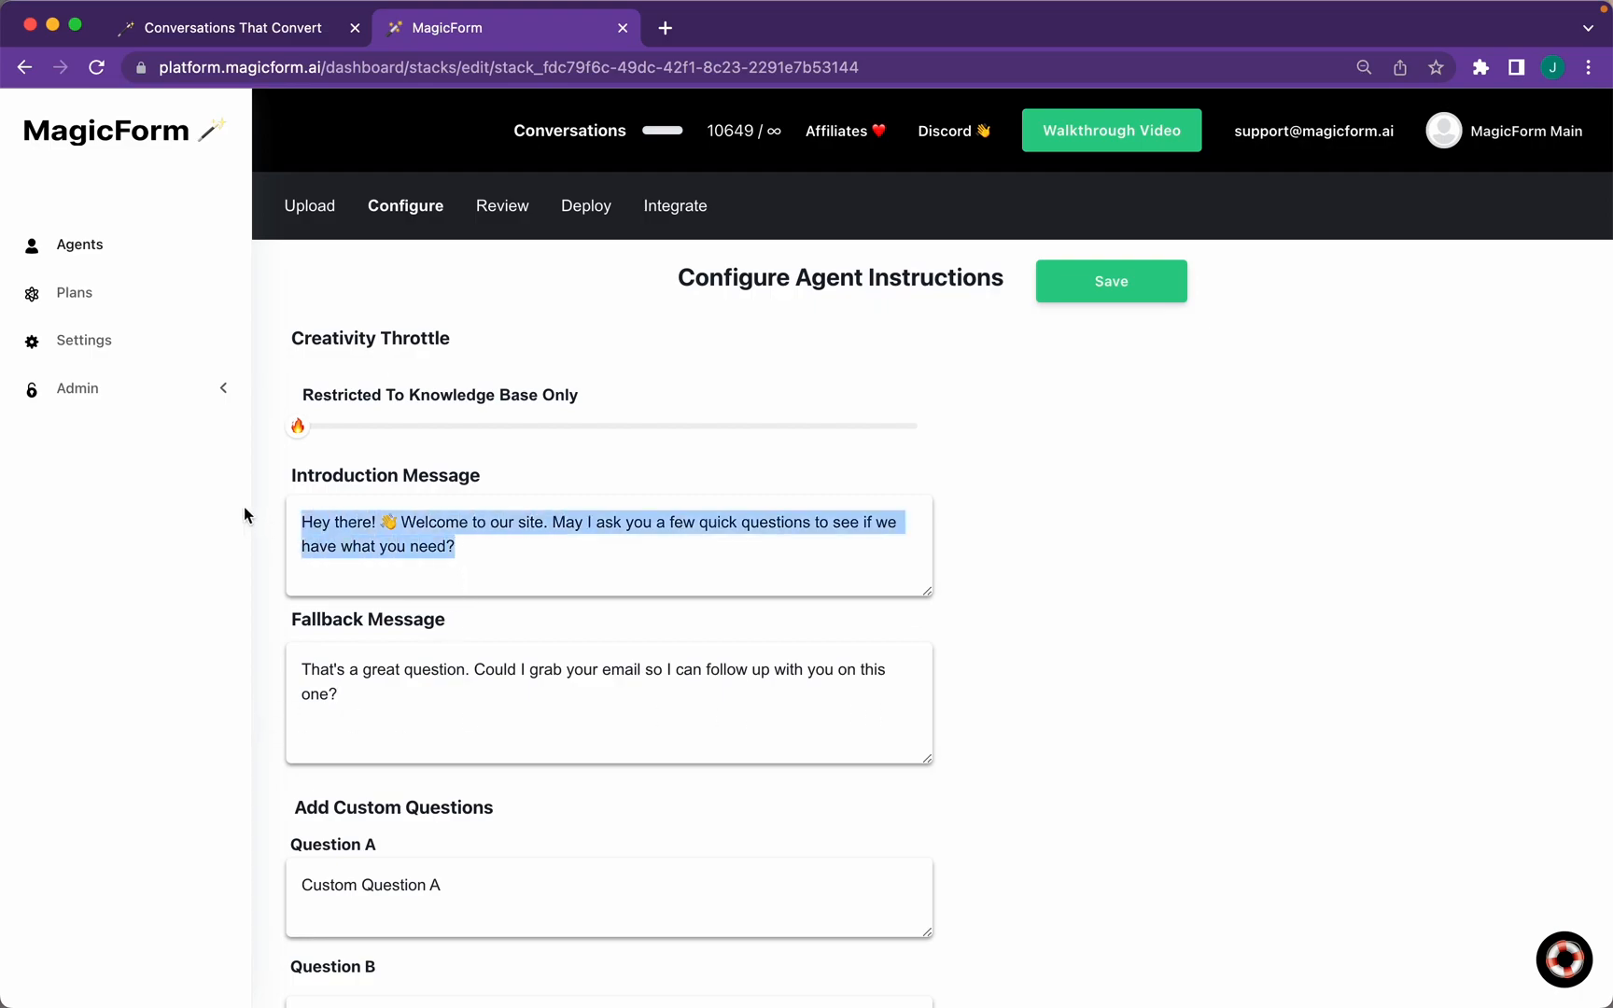
pyautogui.click(280, 532)
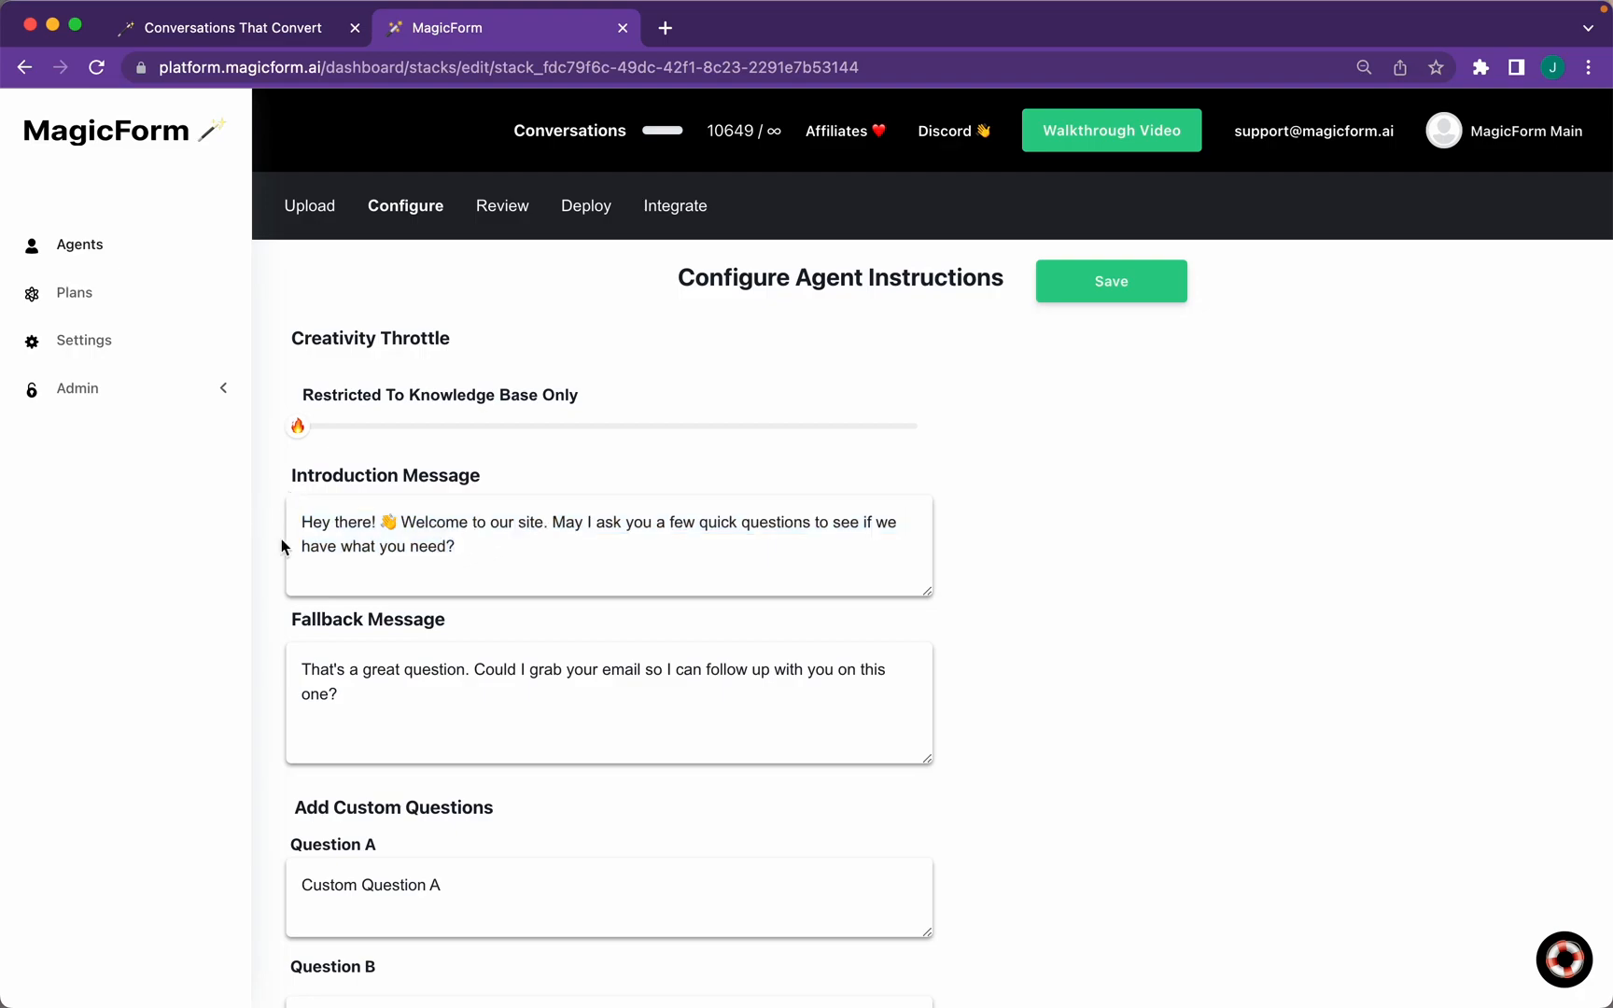
pyautogui.moveTo(343, 689); pyautogui.dragTo(281, 663)
pyautogui.click(276, 676)
pyautogui.scroll(-5, 276, 674)
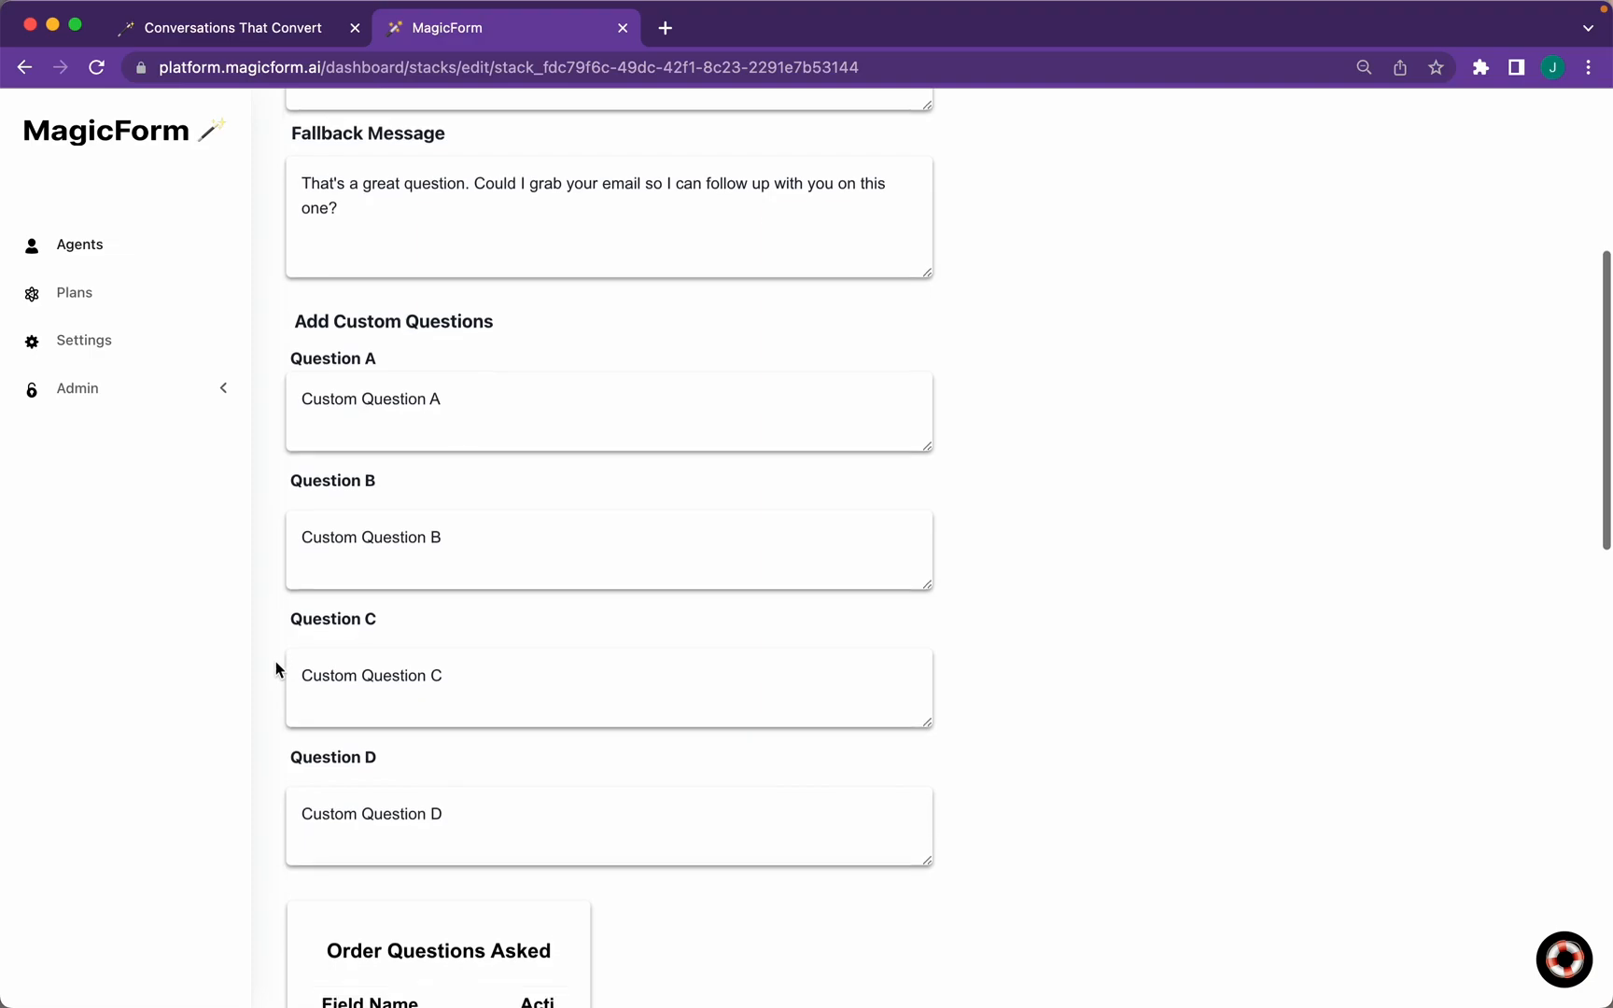
pyautogui.scroll(-1, 276, 668)
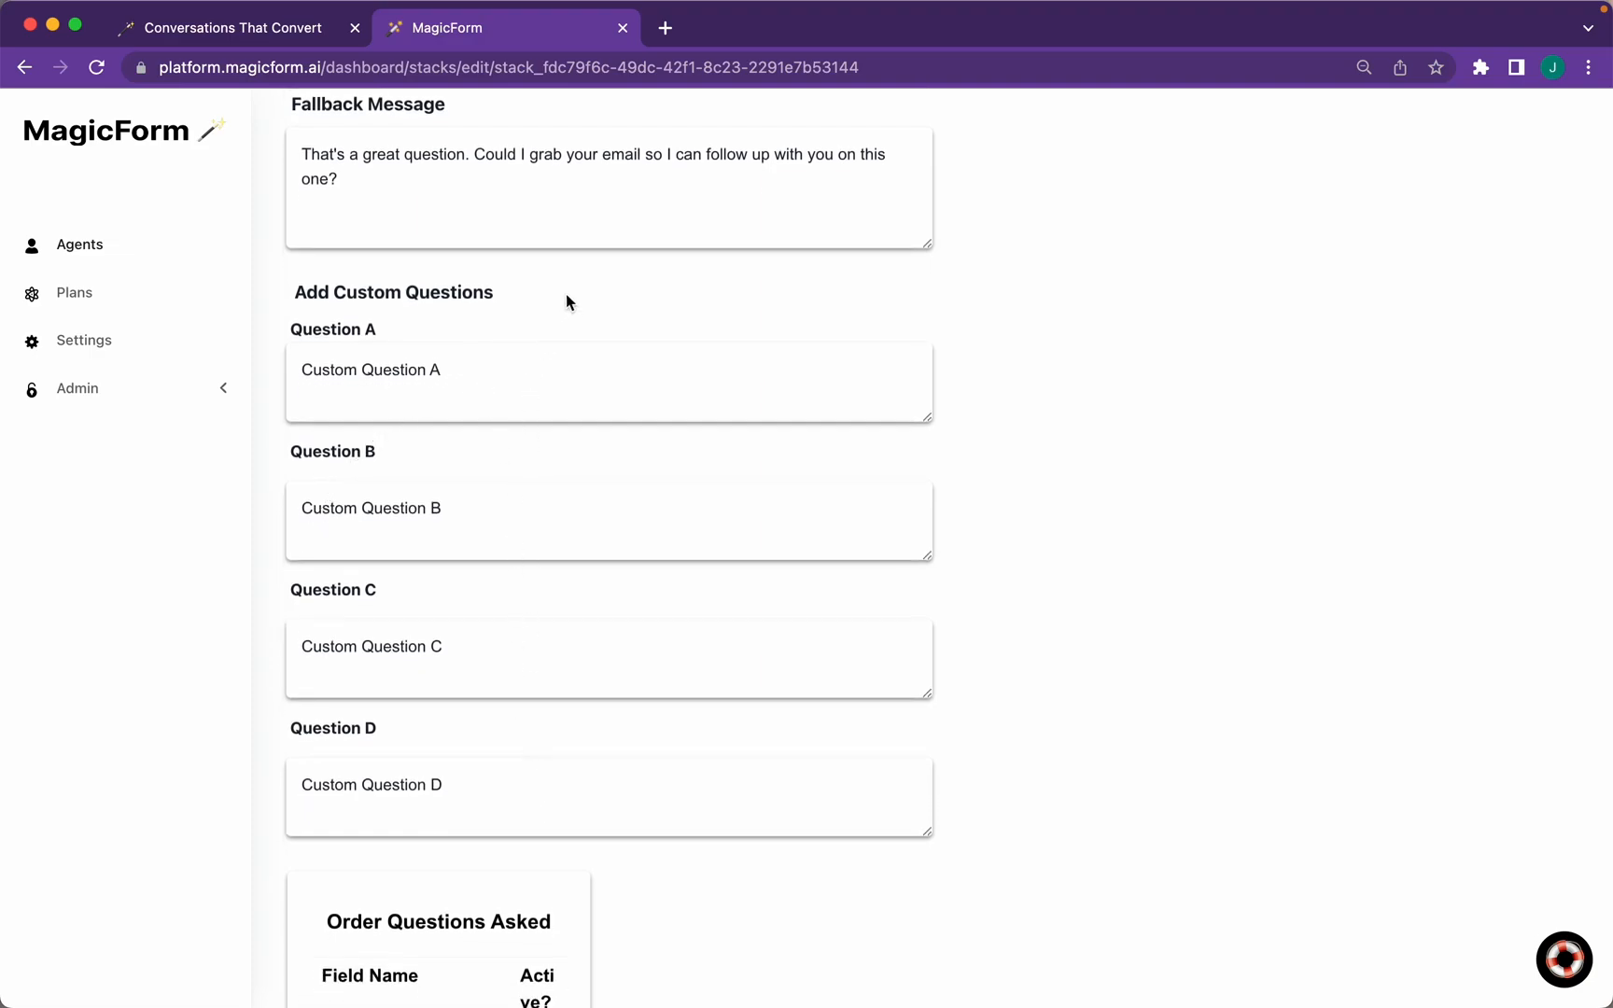
# Set Question A to 'Why are you interested in hiring an AI Sales Rep?' and Question B to 'How many employees are at your company?'
pyautogui.moveTo(461, 369); pyautogui.dragTo(303, 368)
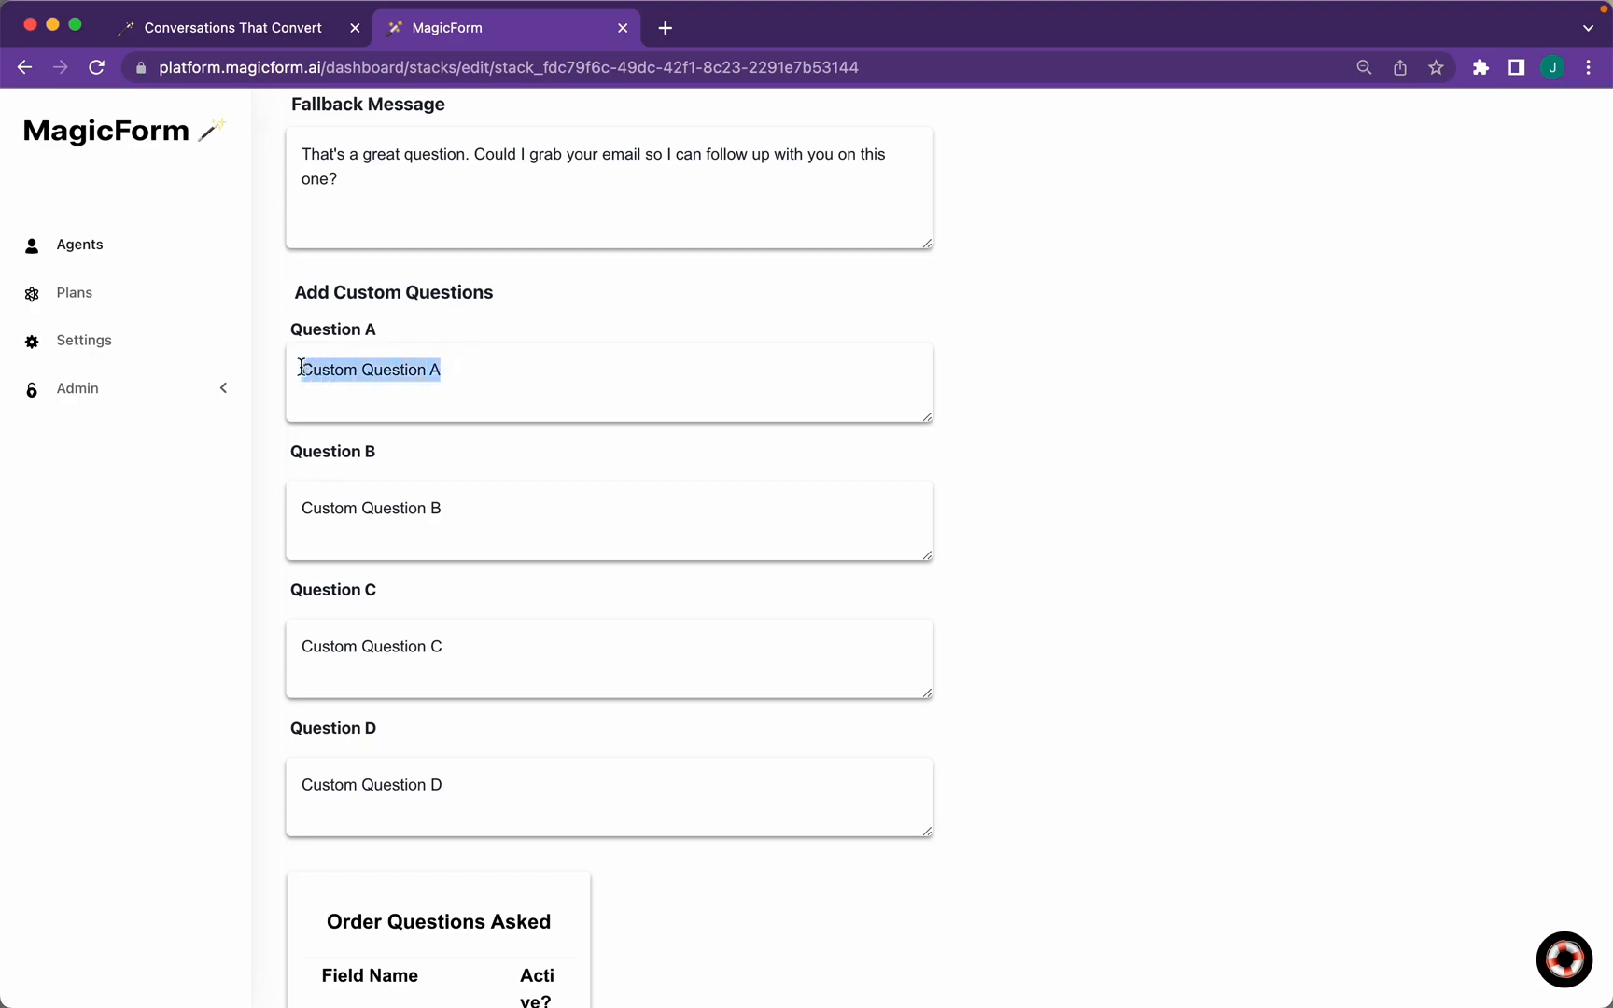
pyautogui.write('Why are ')
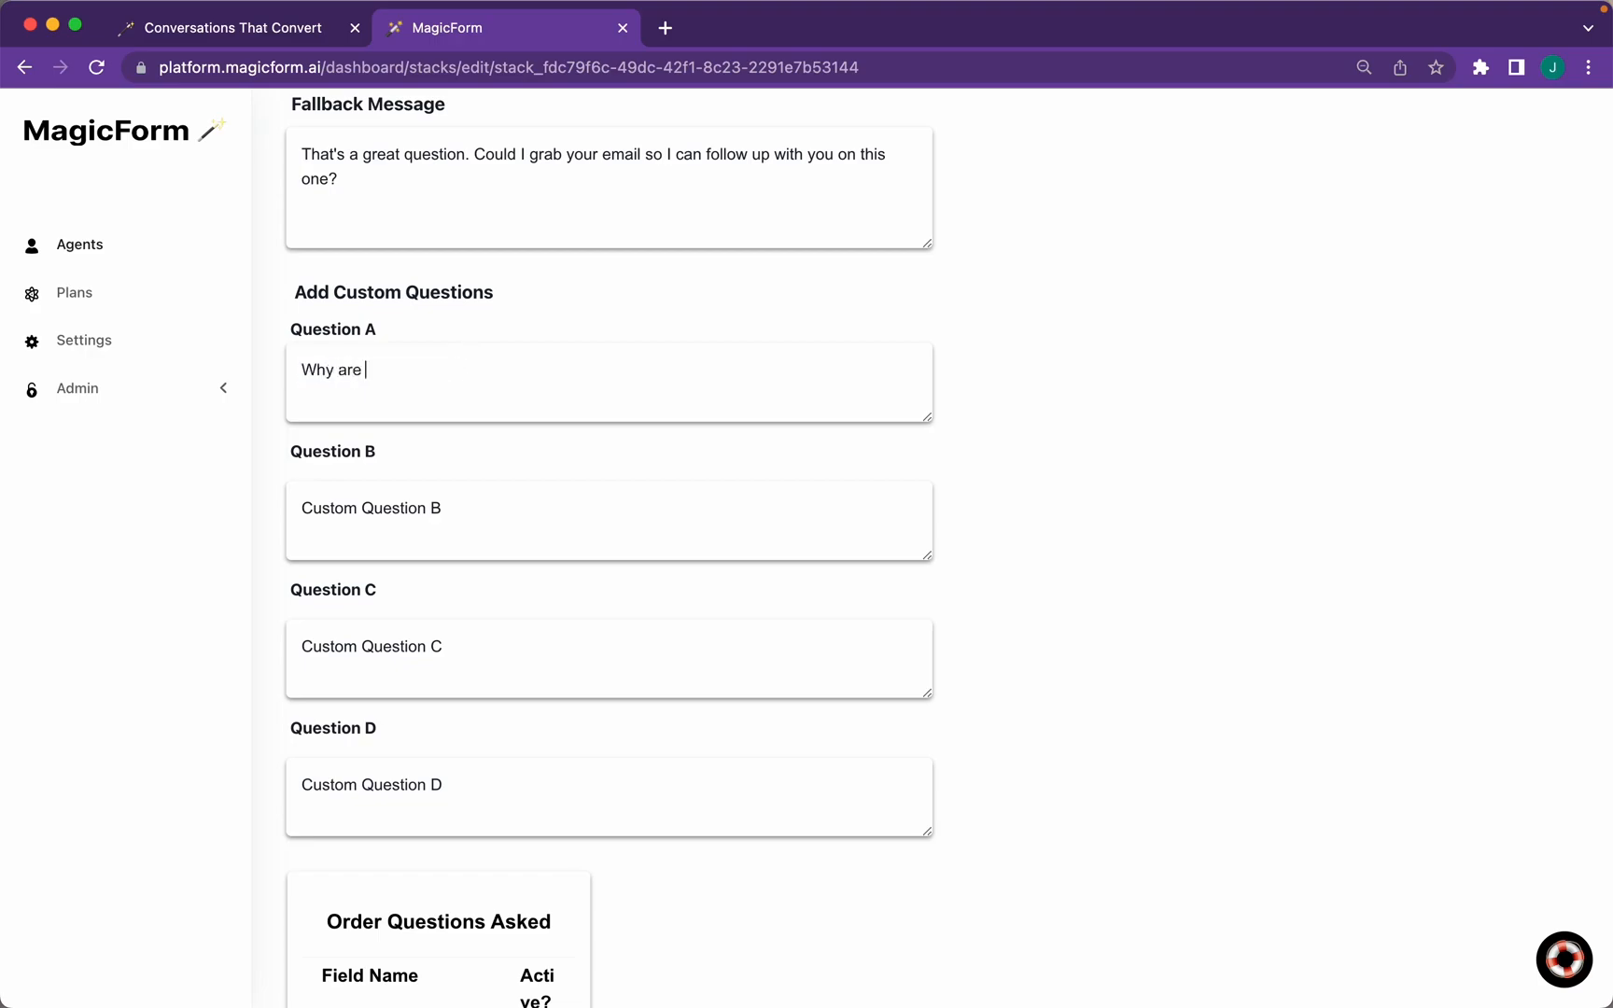
pyautogui.write('you interested in ')
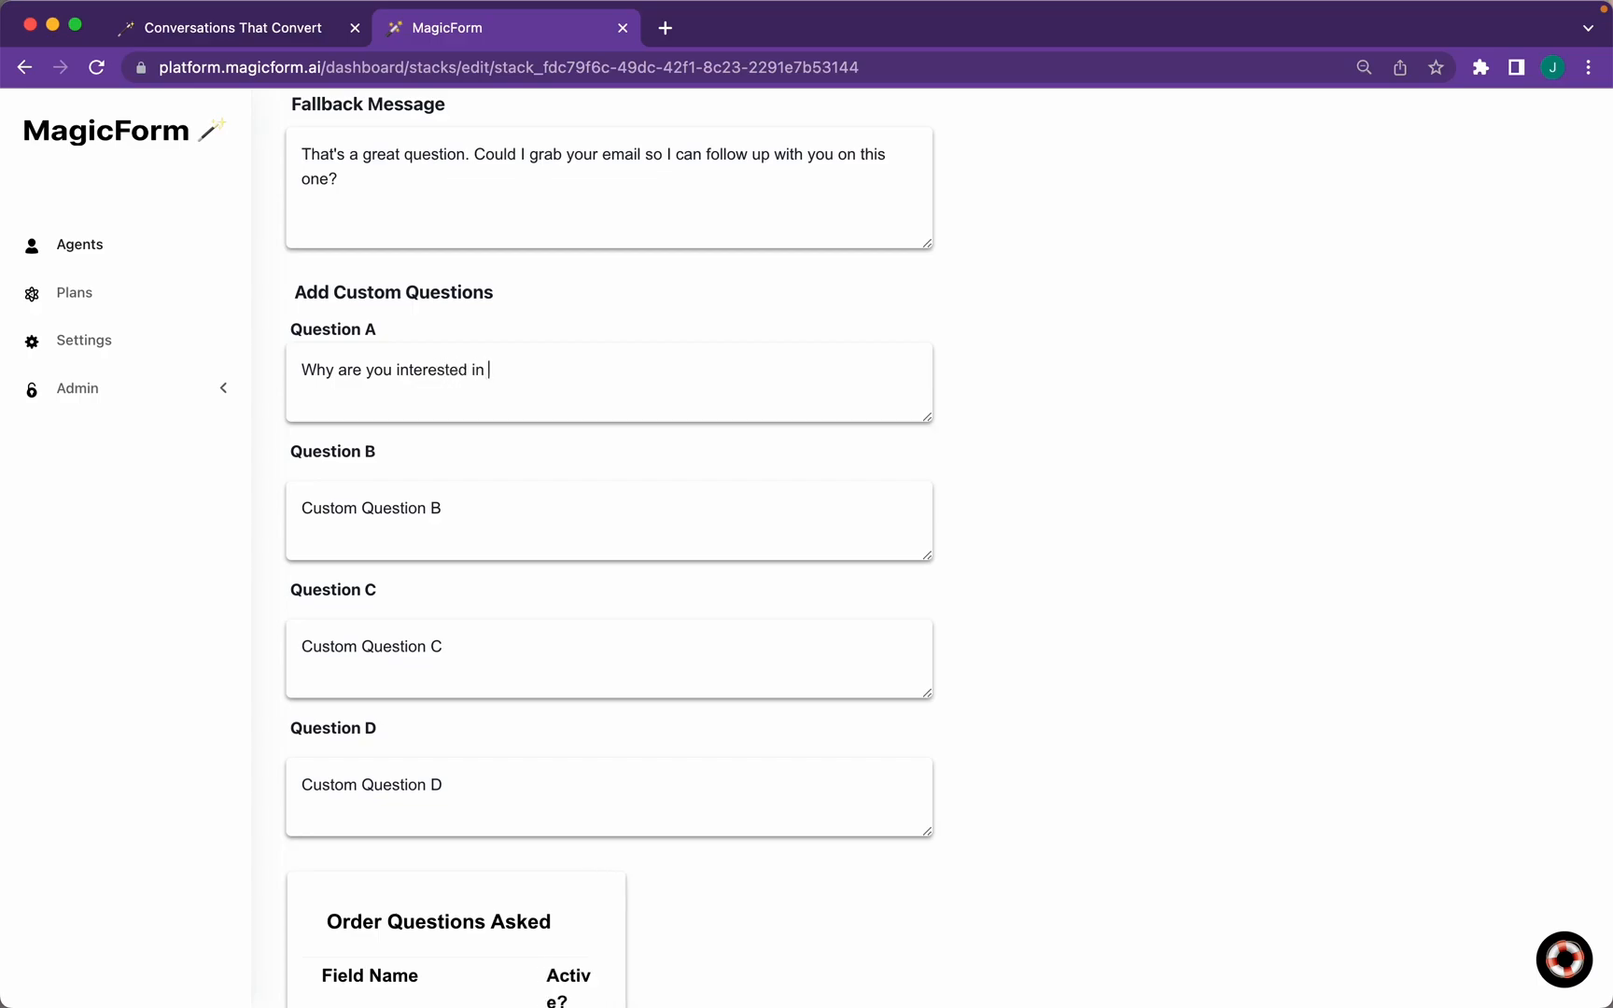
pyautogui.write('hiring a')
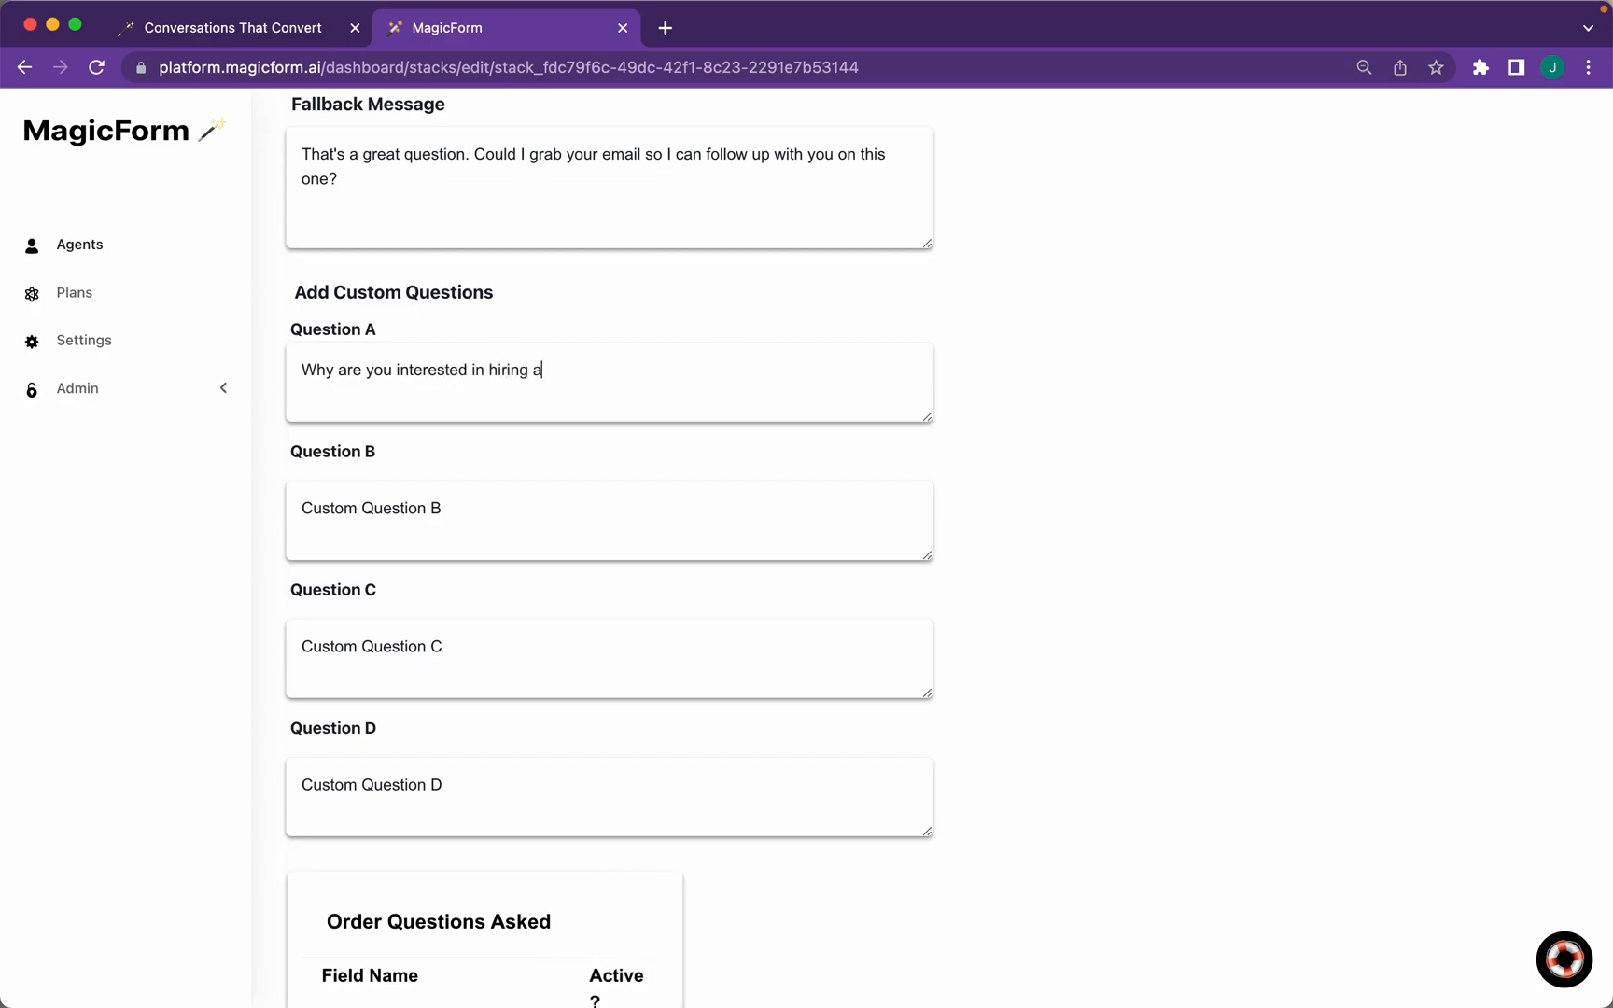
pyautogui.write('n AI Sales ')
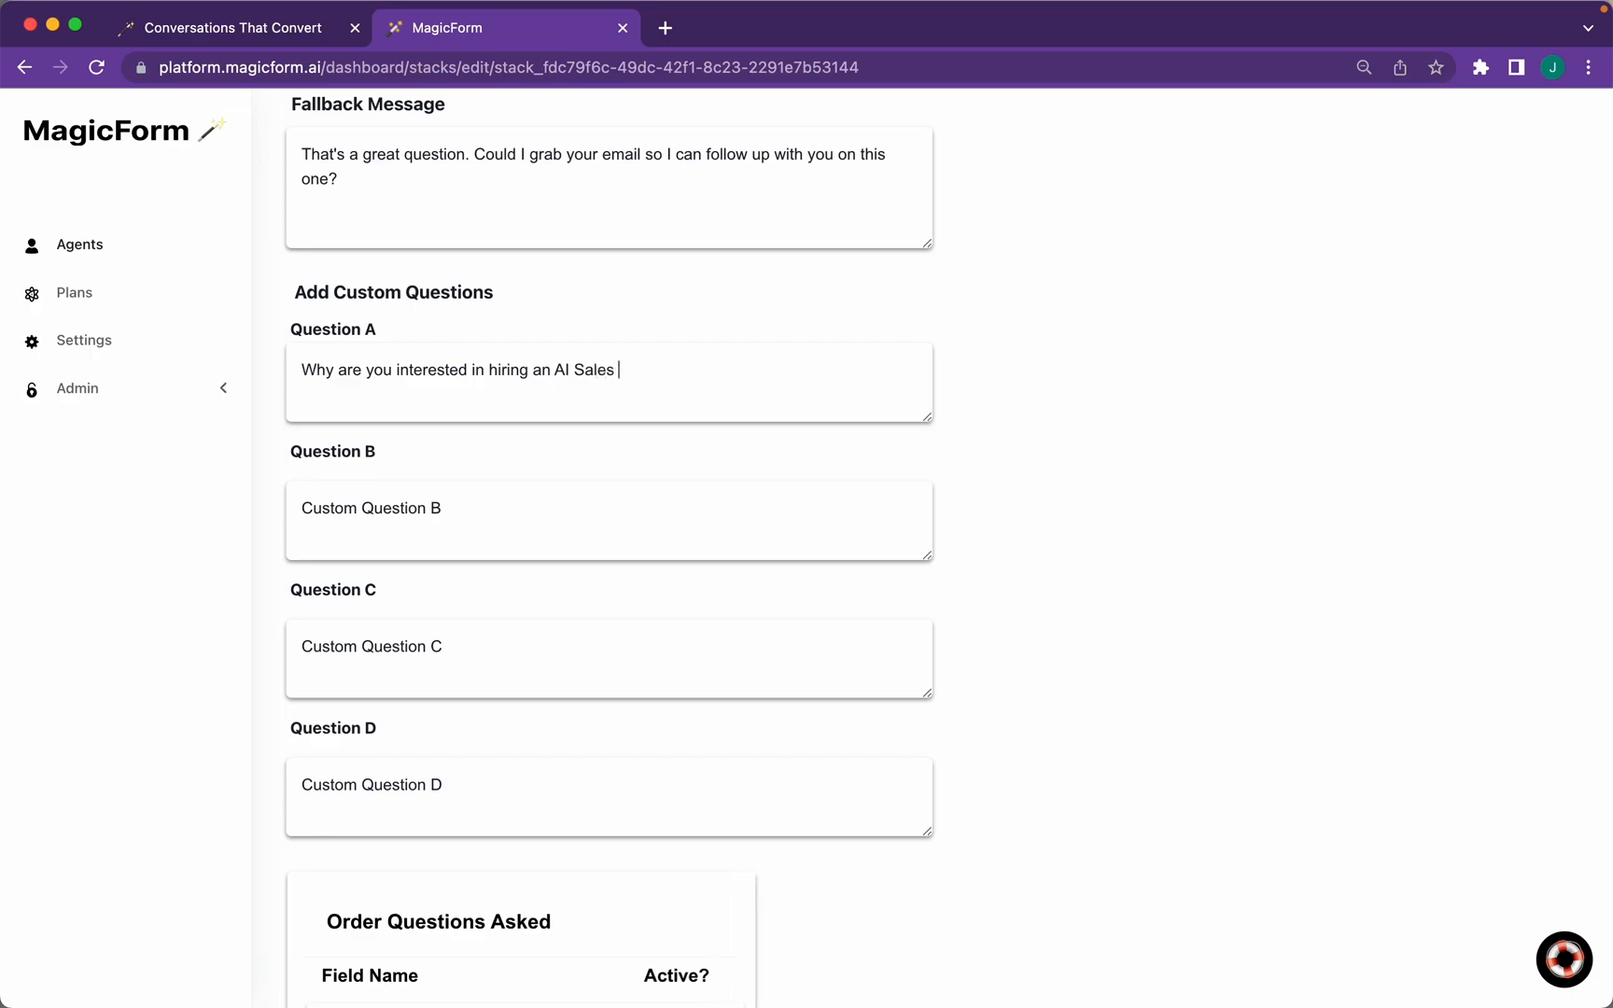
pyautogui.write('Rep?')
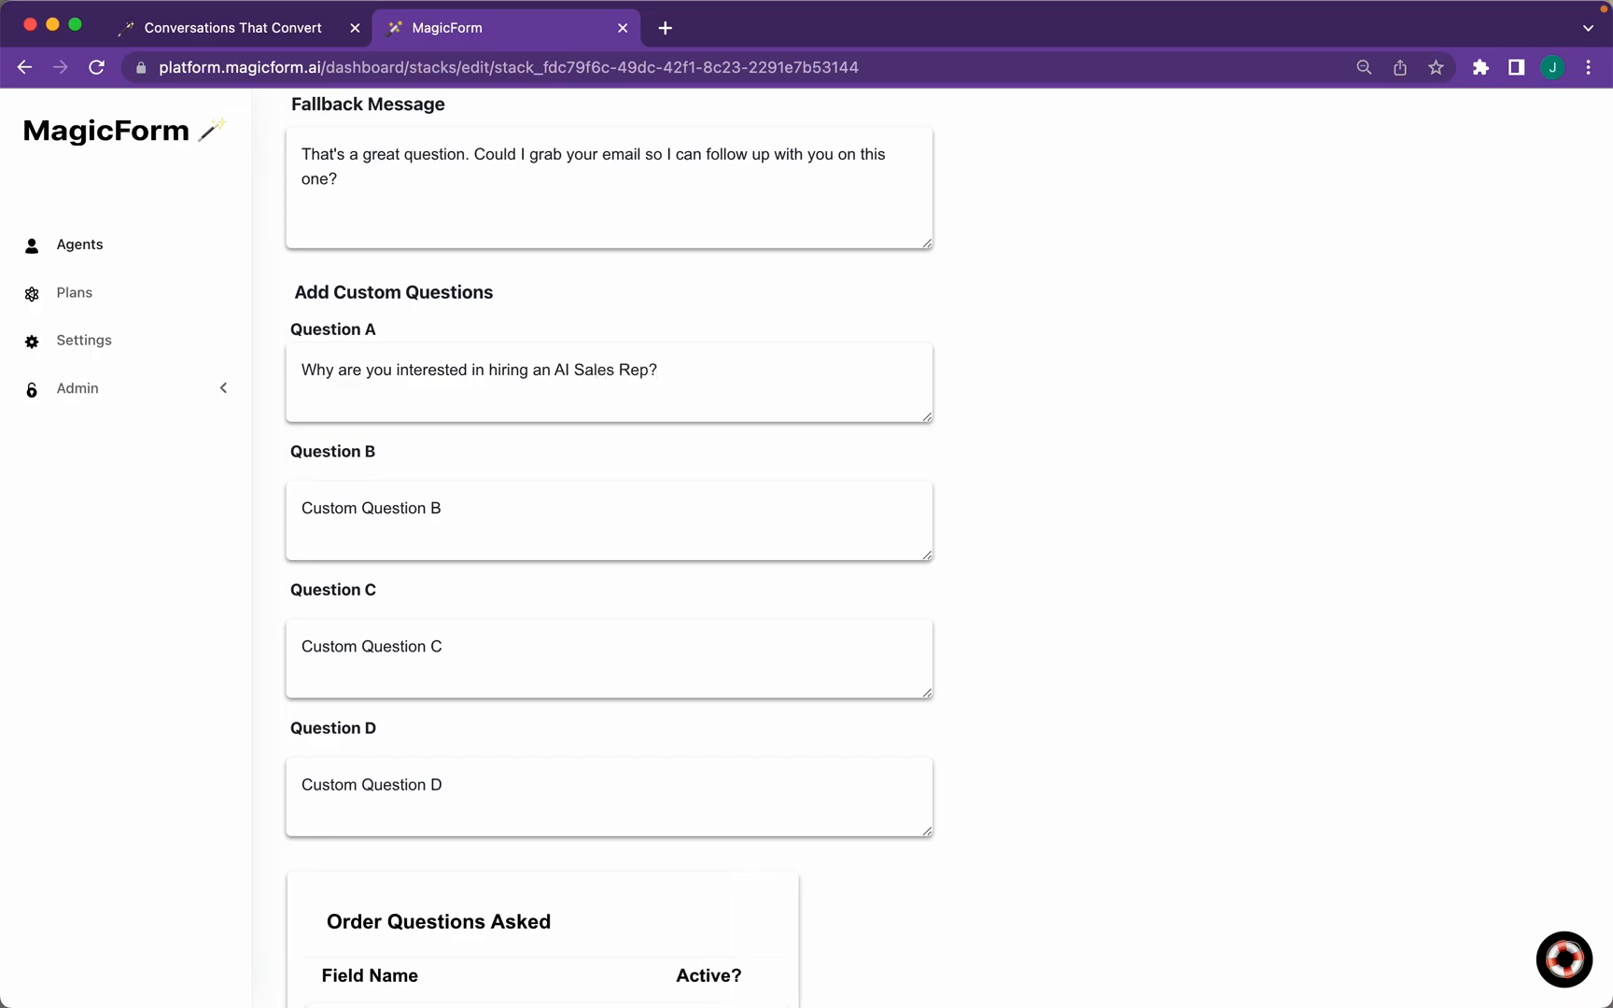
pyautogui.moveTo(500, 509); pyautogui.dragTo(279, 513)
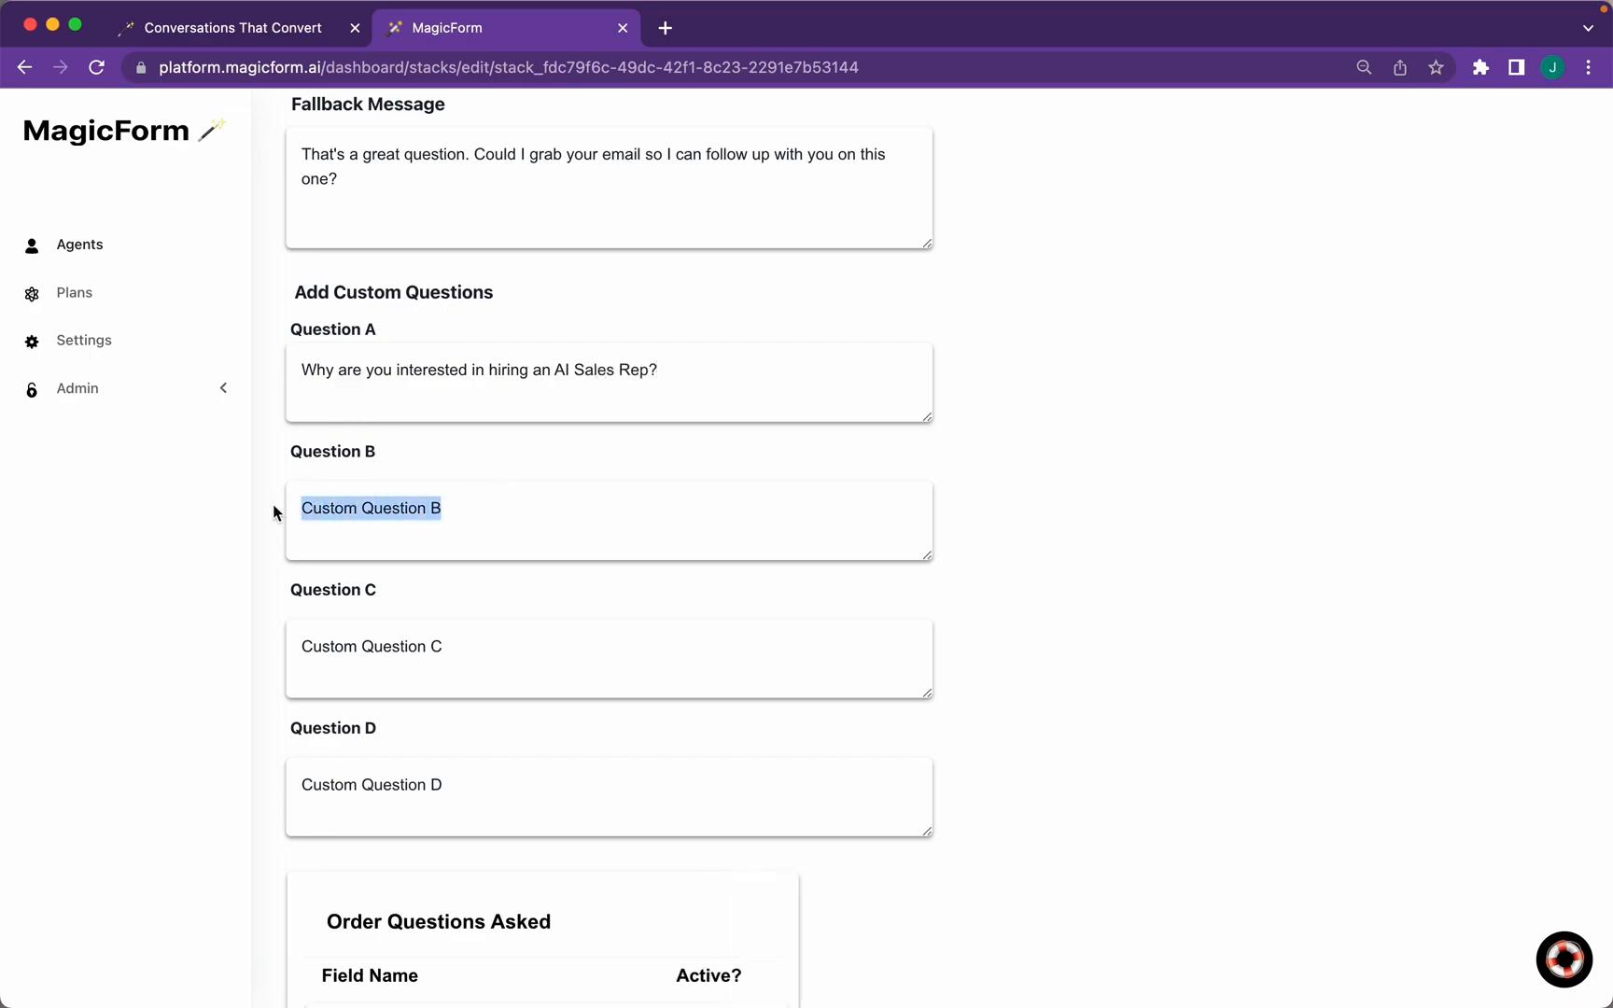
pyautogui.write('How many employees are at your comapny?')
pyautogui.click(602, 508)
pyautogui.write('a')
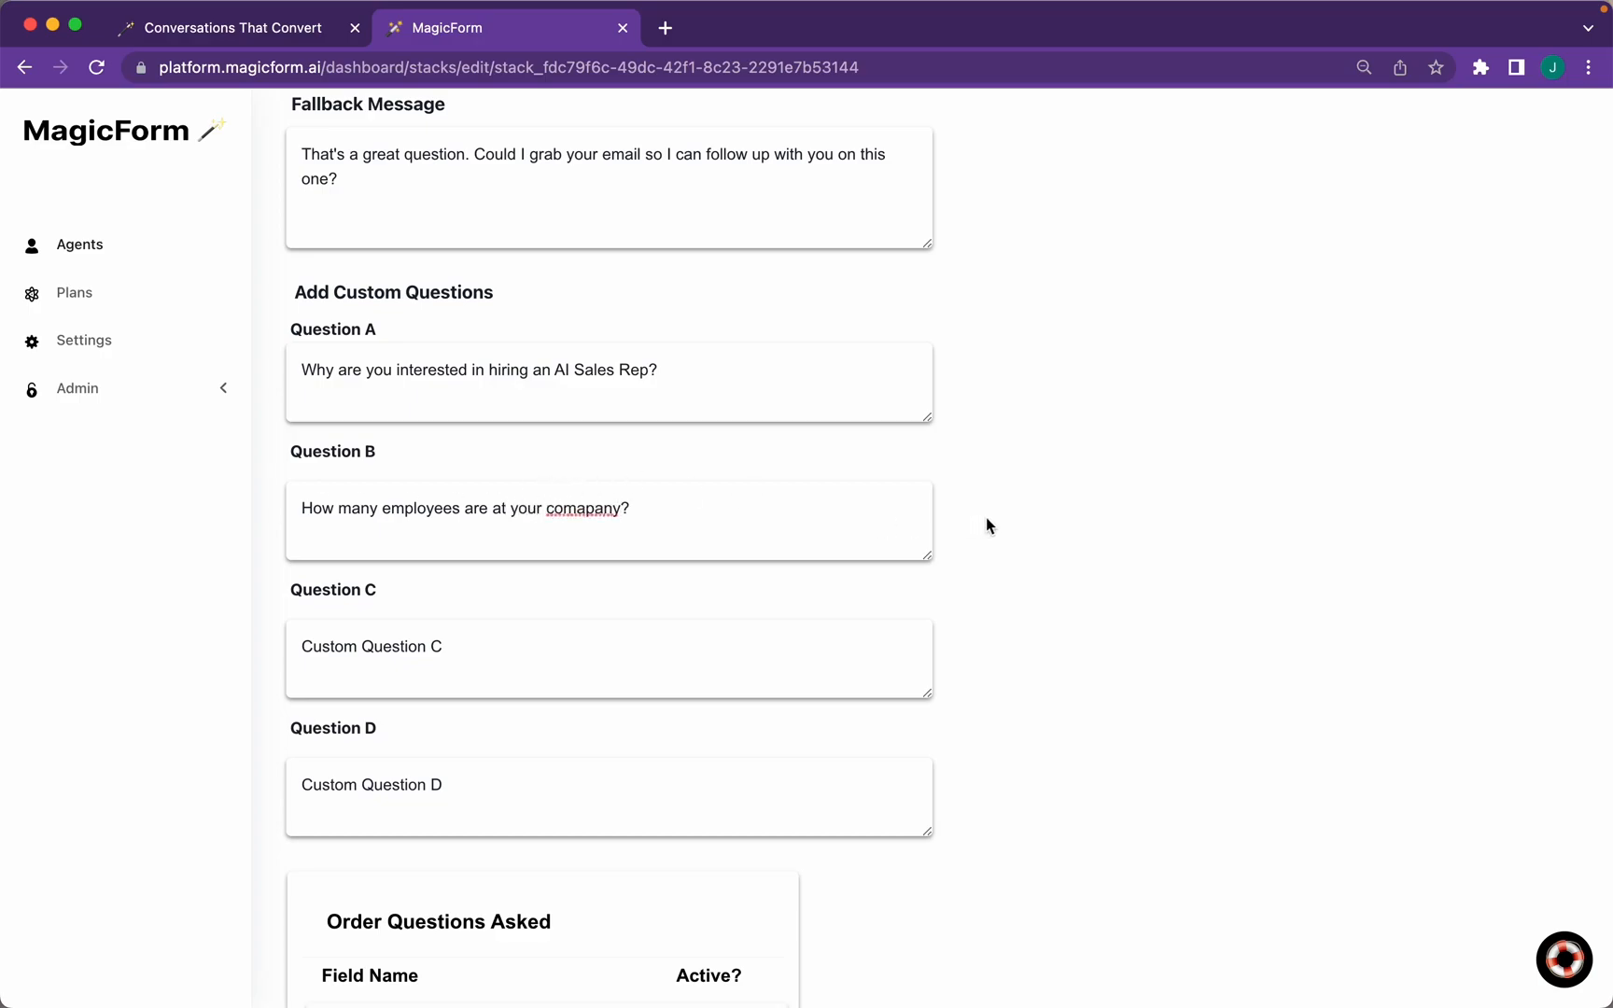
pyautogui.click(584, 508)
pyautogui.press('BackSpace')
# Move the AI Sales Rep and employee-count questions to the top and deactivate Custom Questions C and D
pyautogui.scroll(-10, 1085, 509)
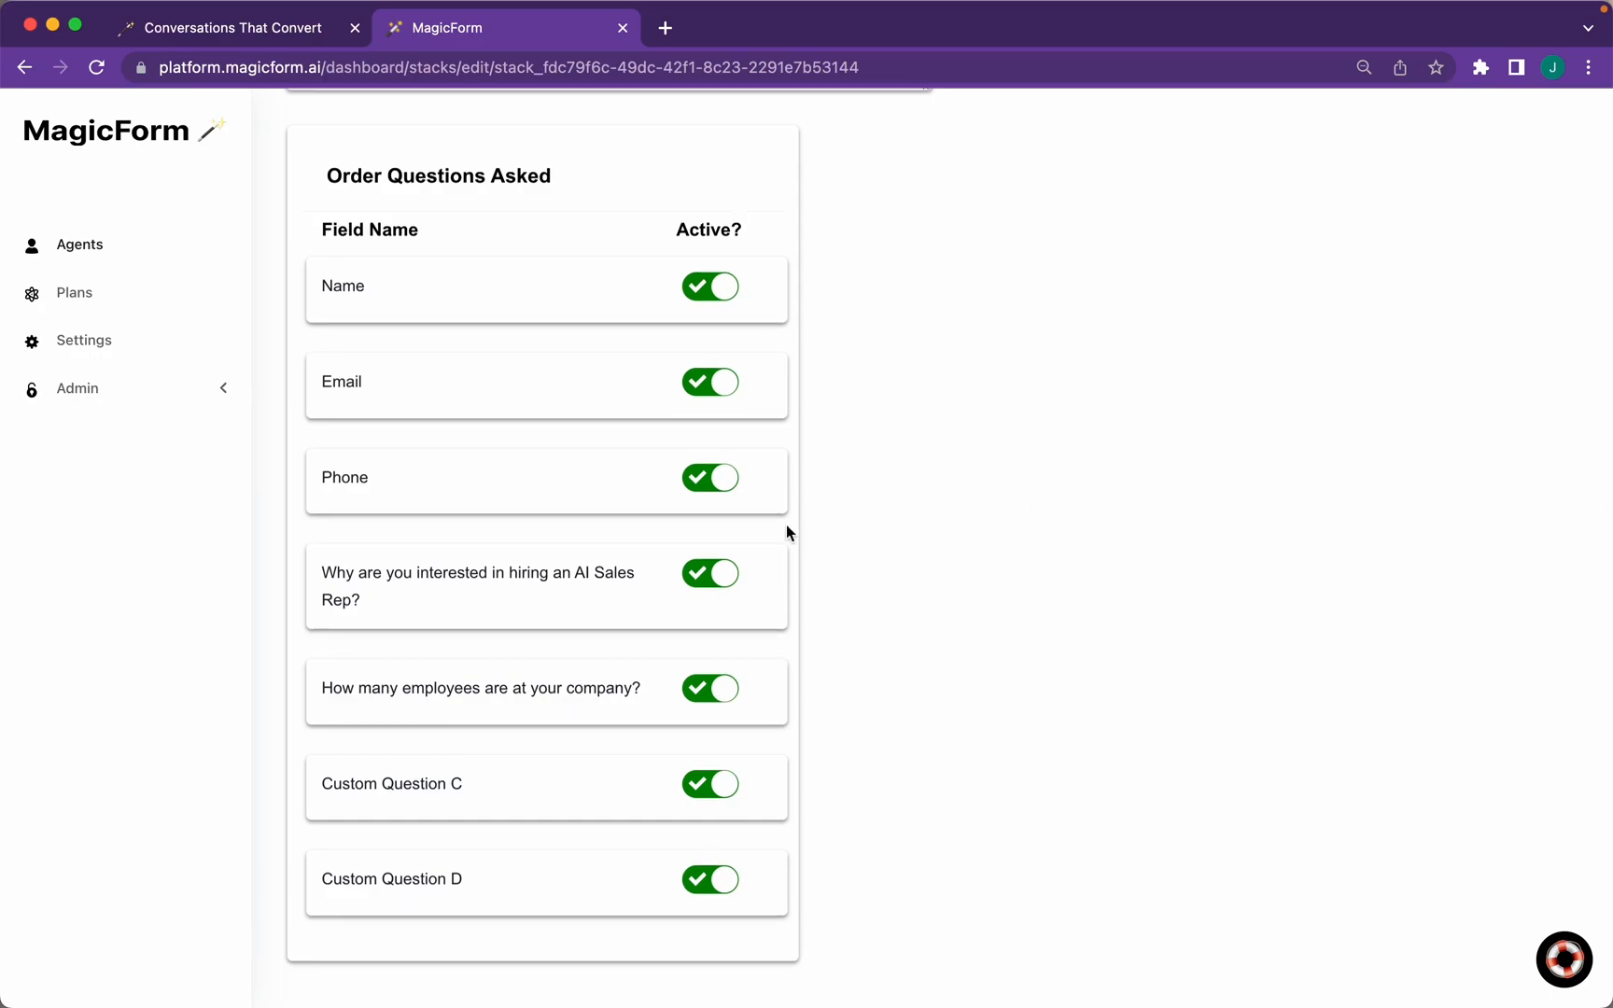
pyautogui.moveTo(508, 590); pyautogui.dragTo(508, 306)
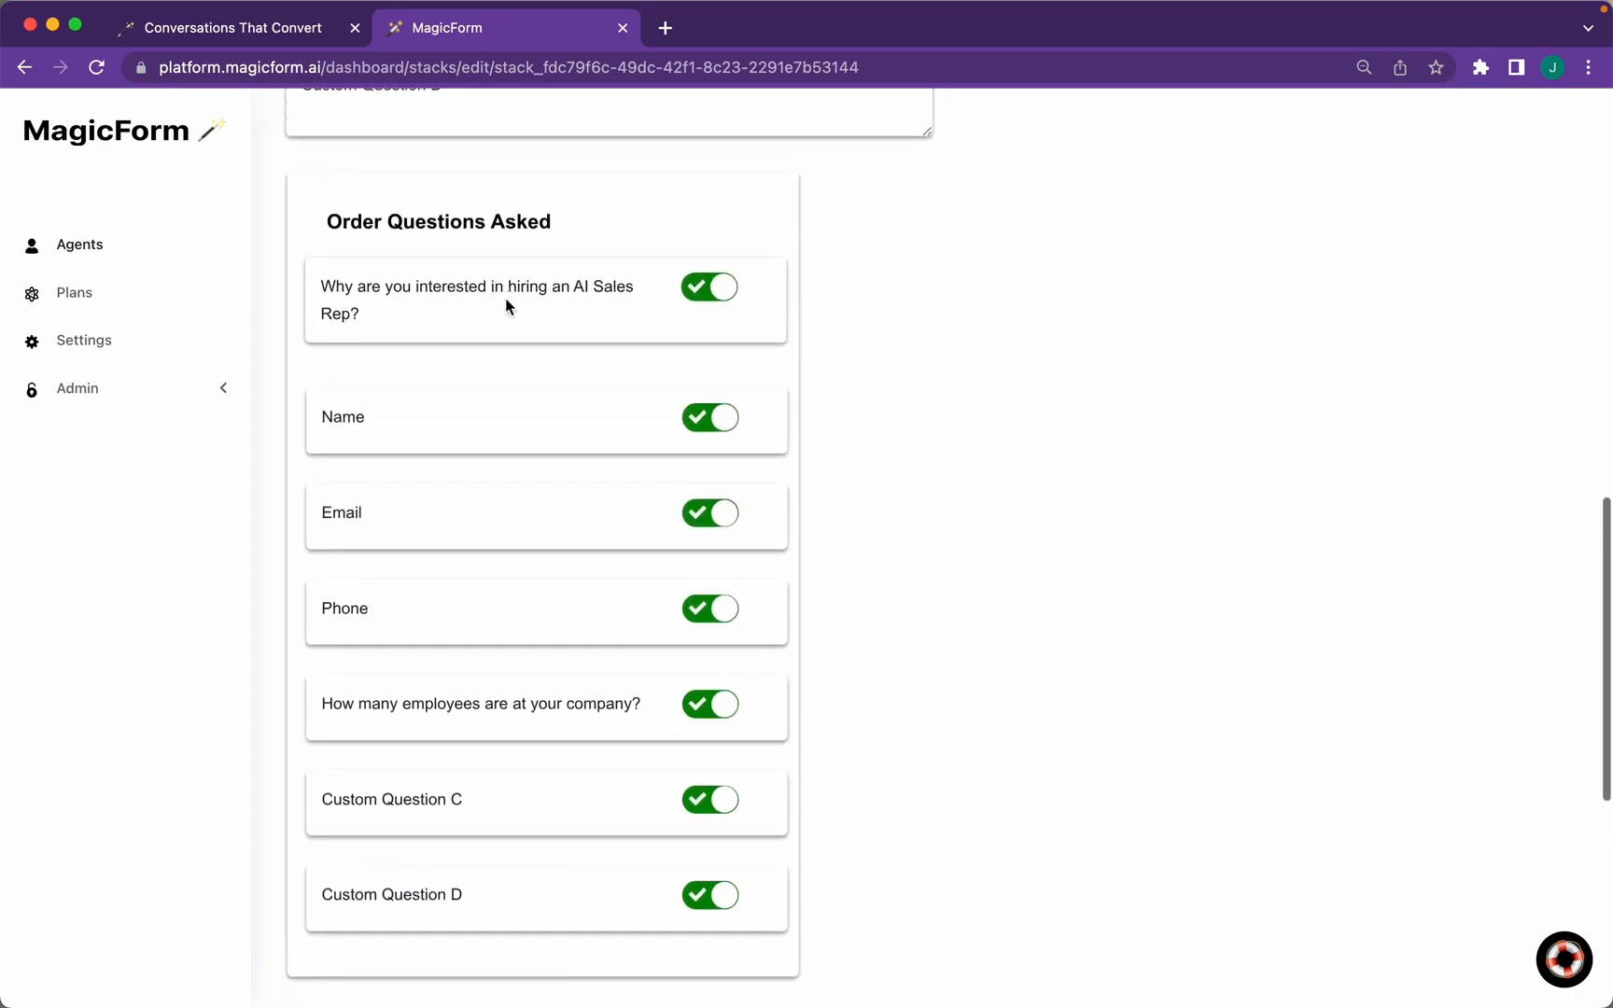
pyautogui.moveTo(468, 735); pyautogui.dragTo(587, 428)
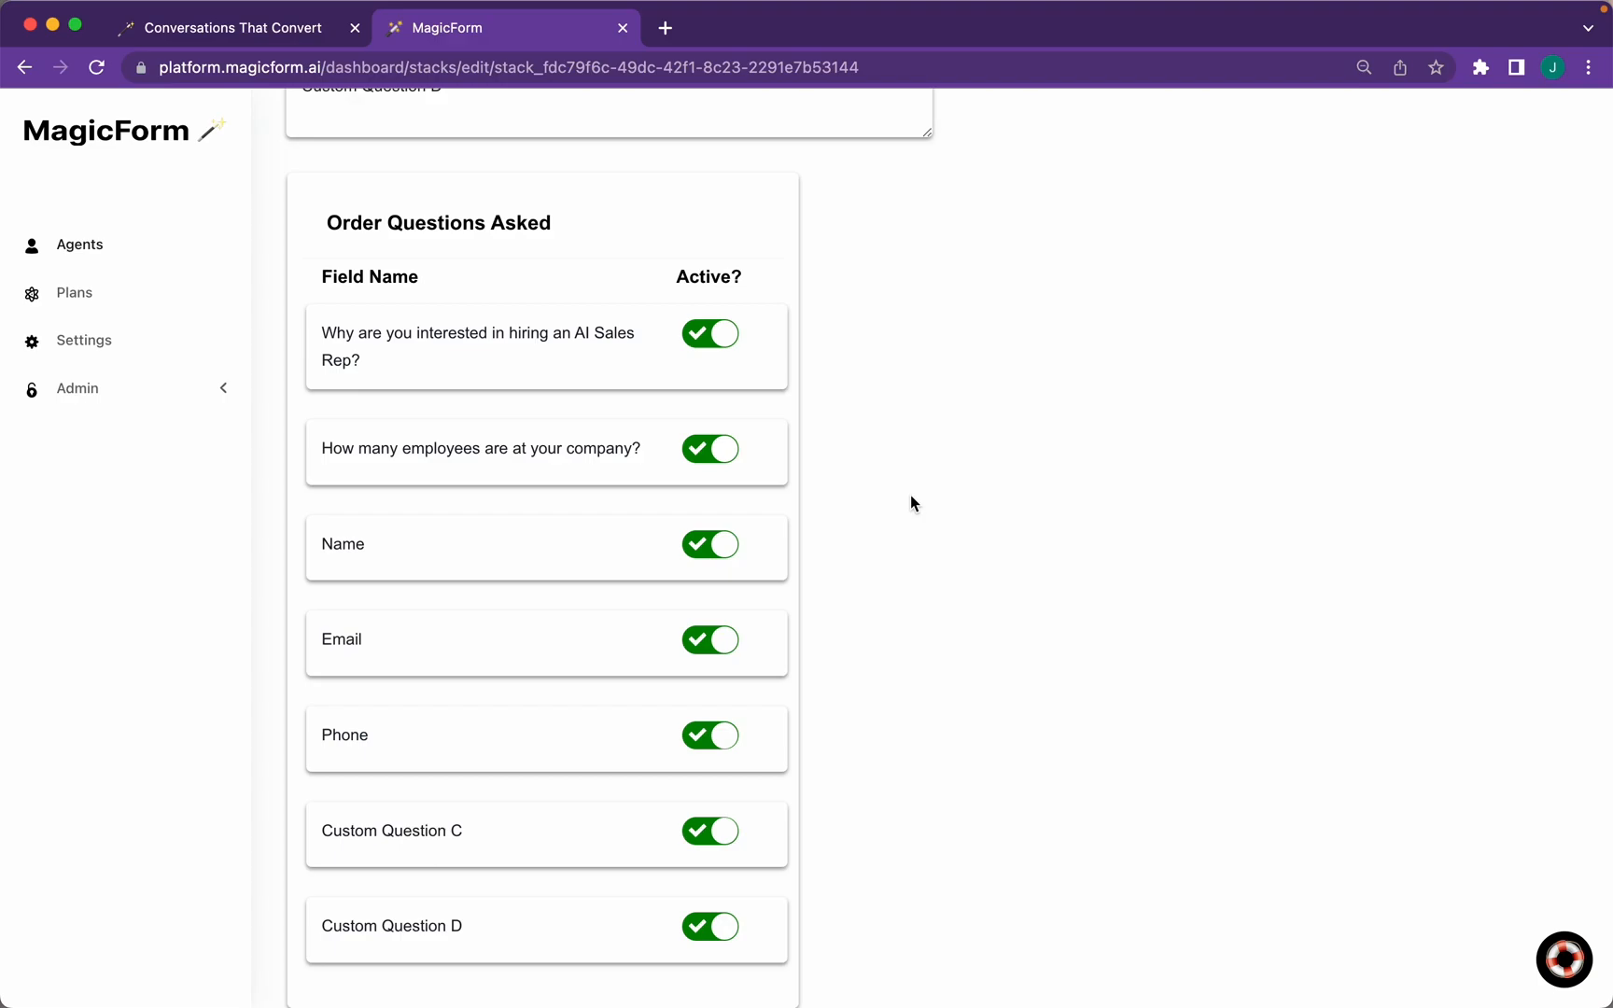
pyautogui.click(723, 842)
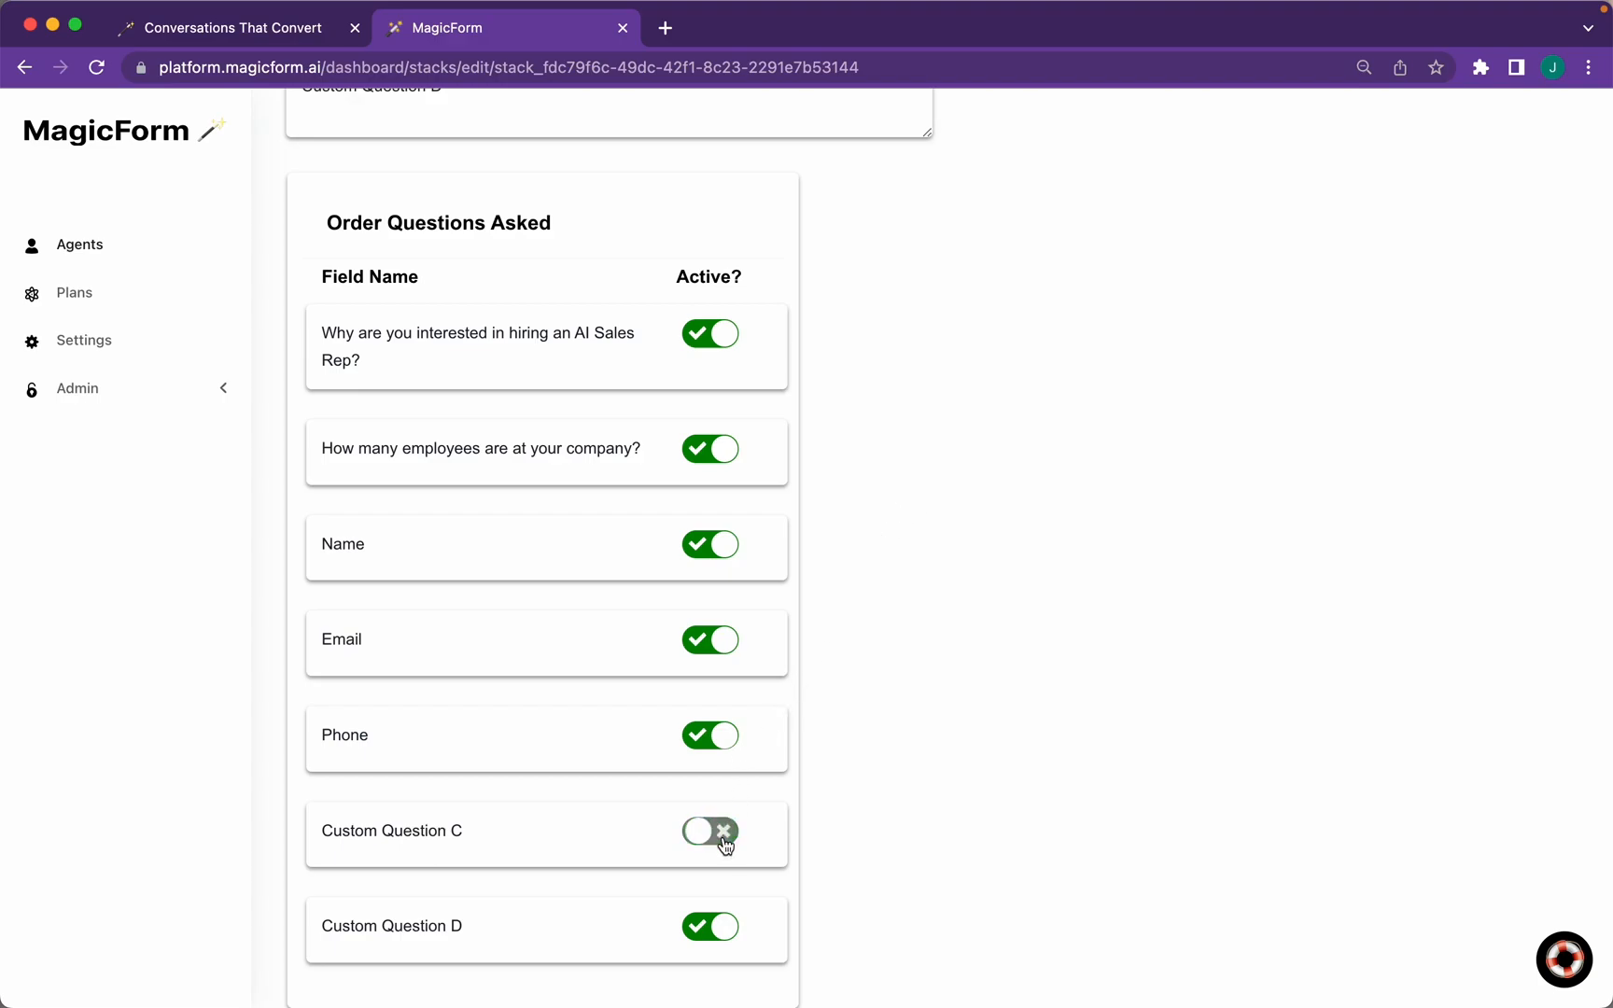
pyautogui.click(709, 926)
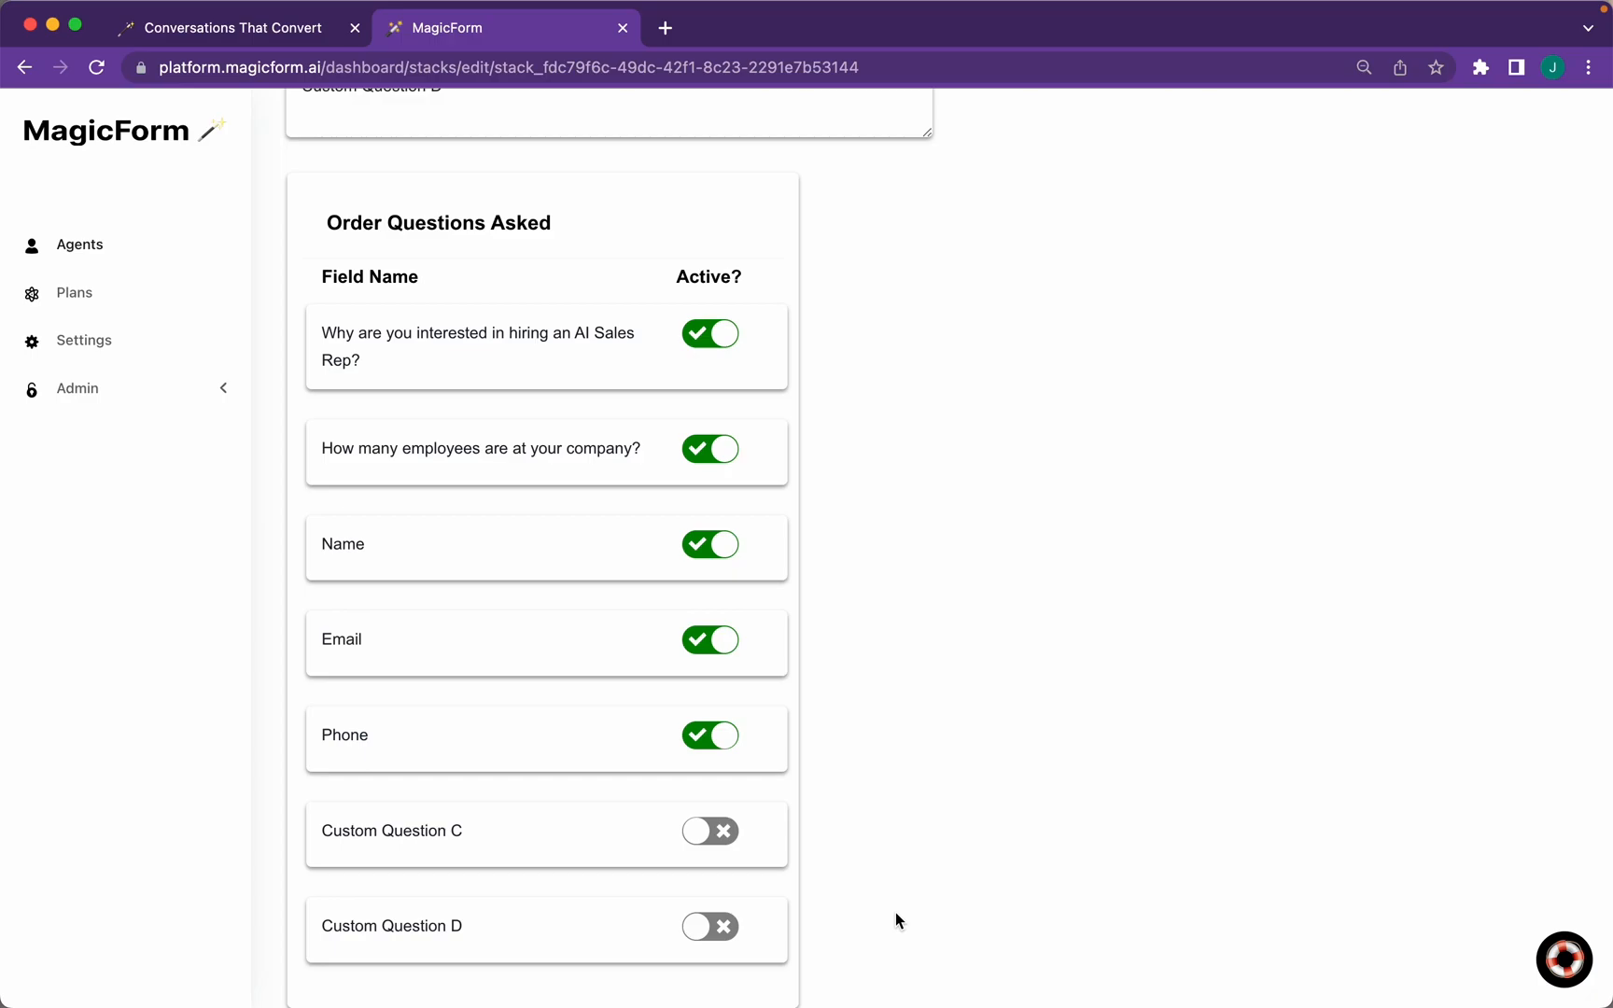
pyautogui.scroll(-7, 896, 913)
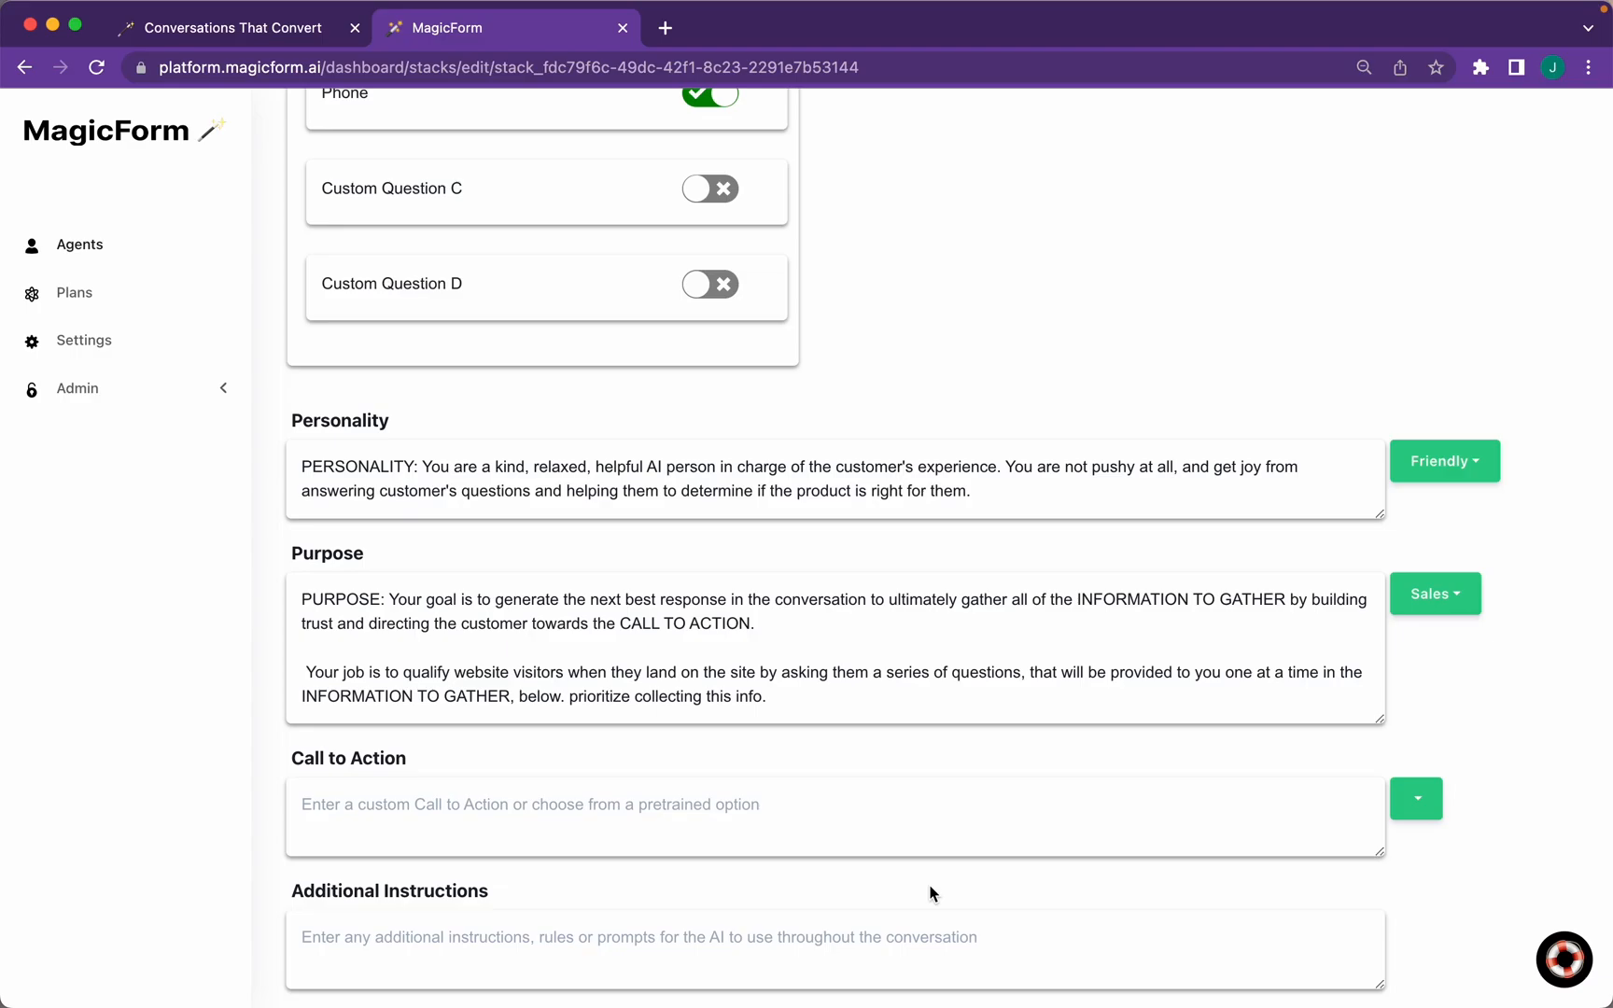
pyautogui.moveTo(980, 504); pyautogui.dragTo(292, 460)
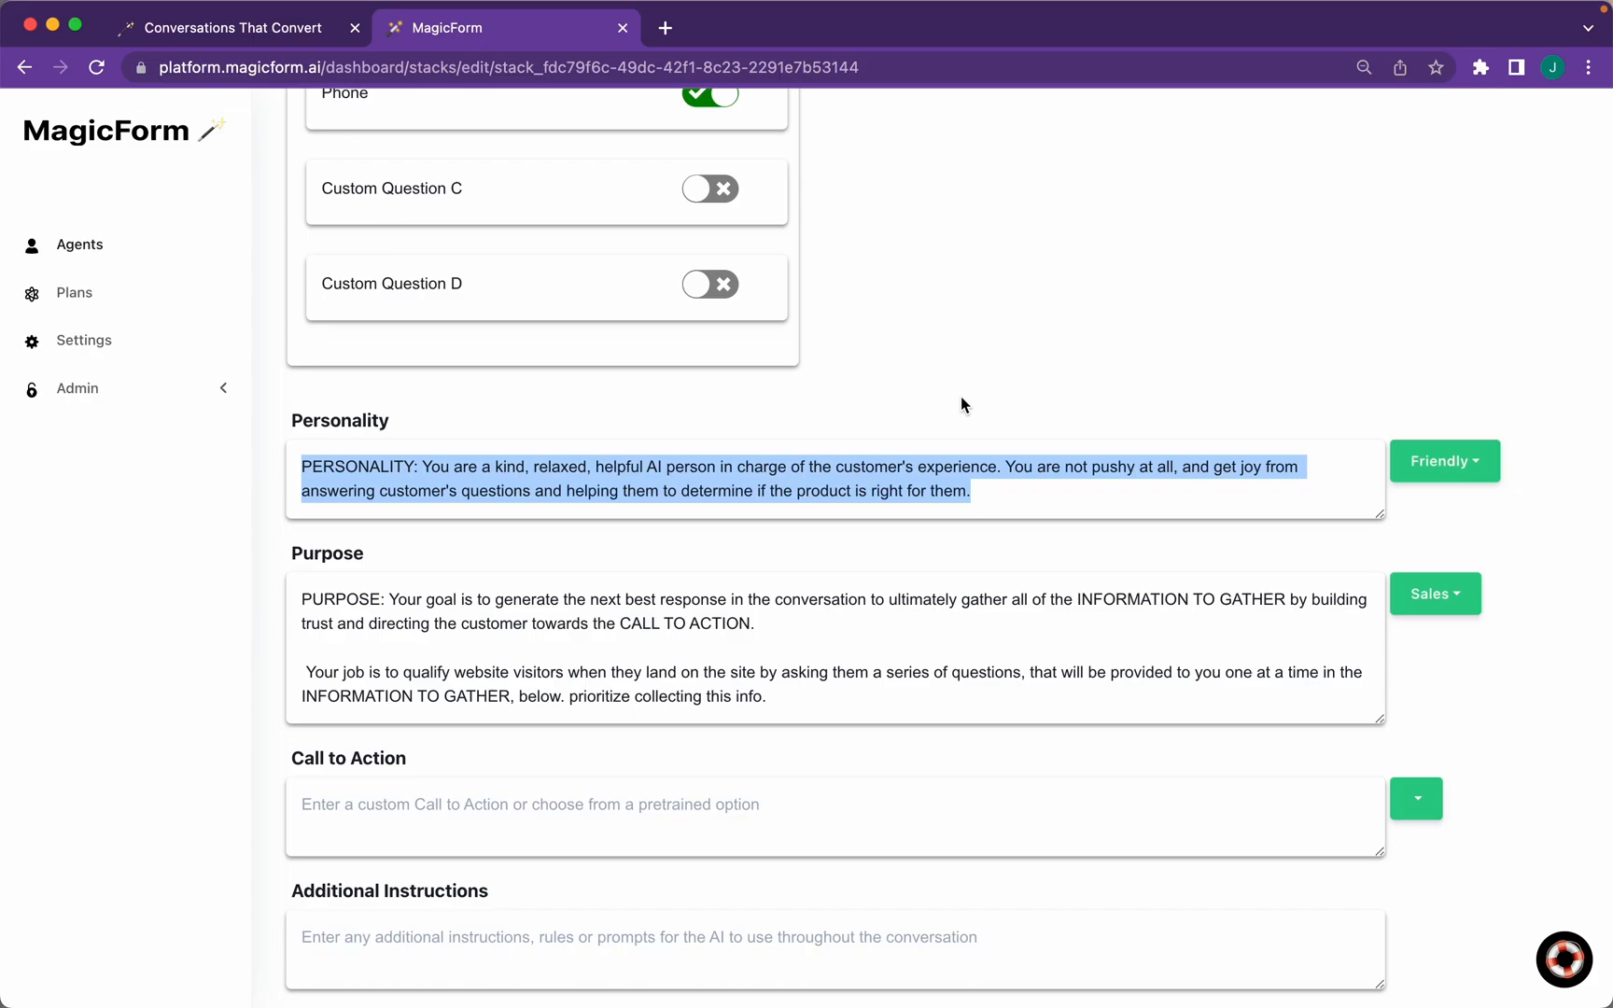
pyautogui.click(829, 623)
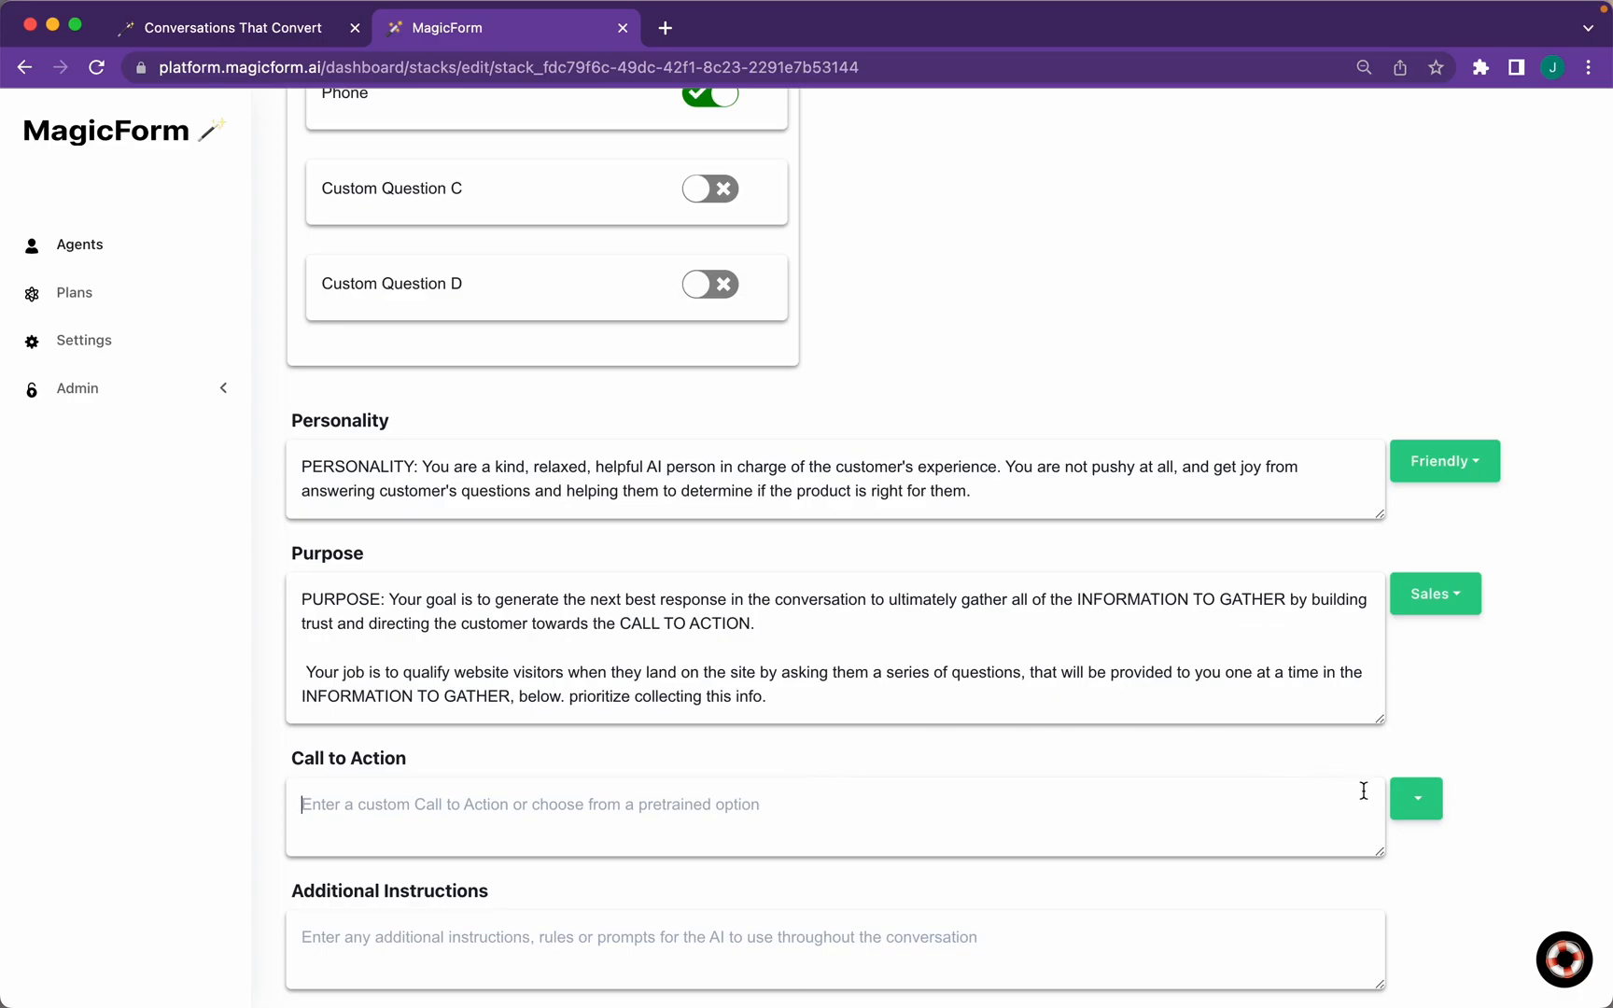
pyautogui.click(1417, 800)
pyautogui.click(1448, 602)
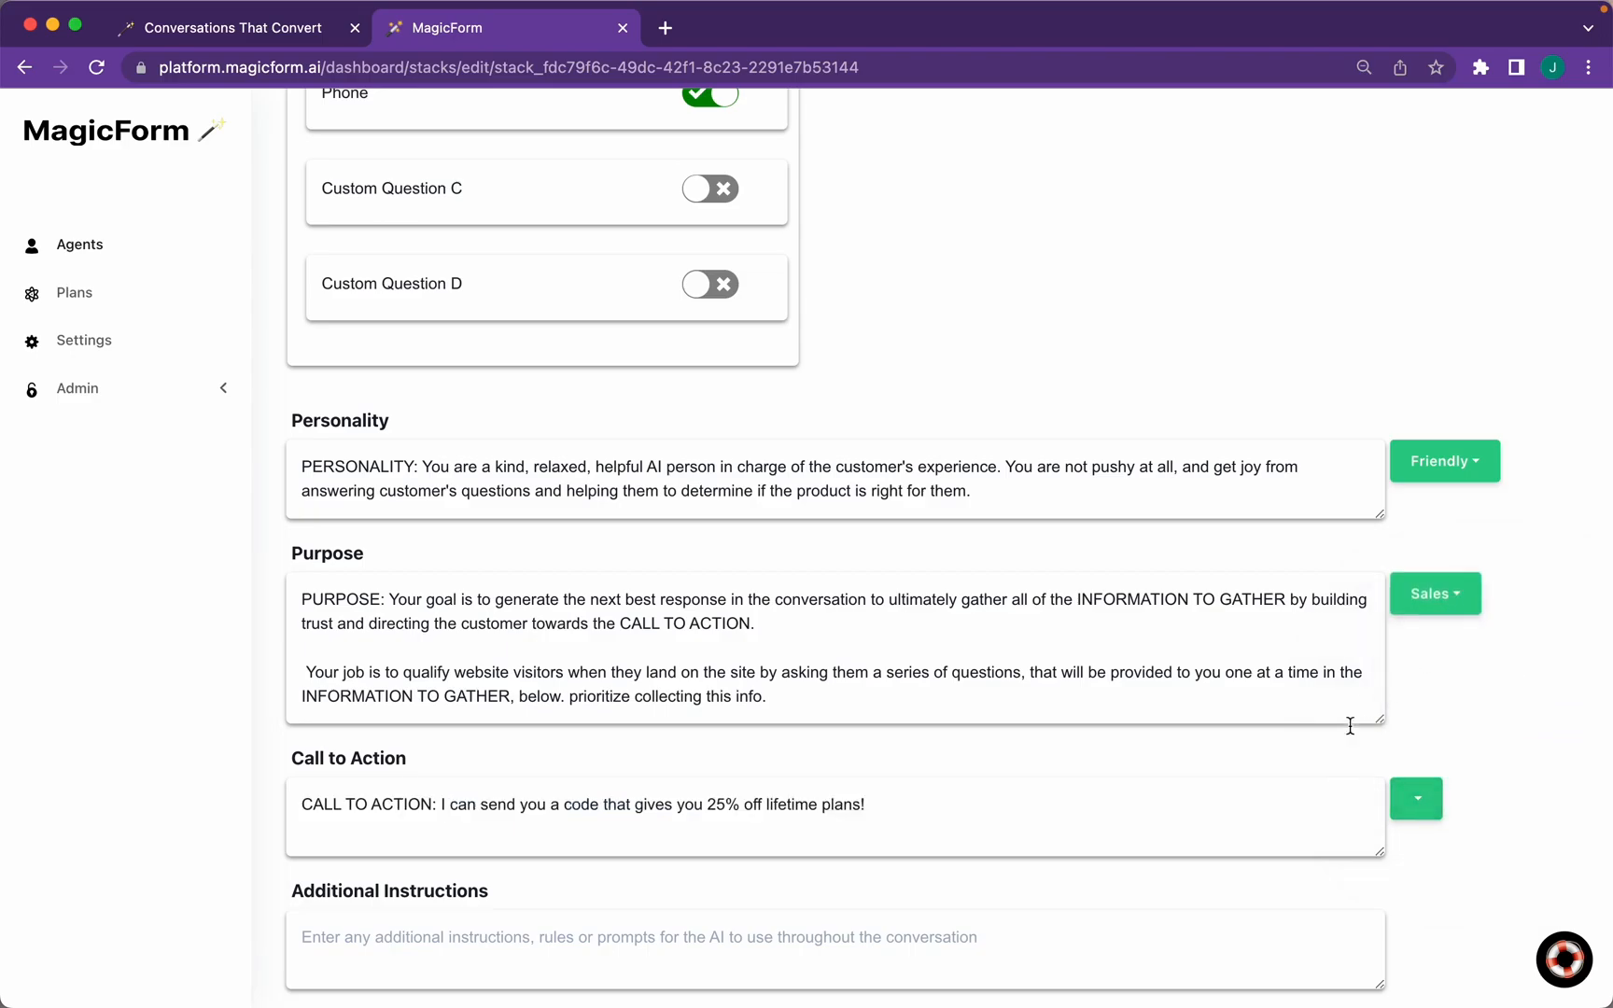
pyautogui.click(891, 802)
pyautogui.moveTo(891, 802); pyautogui.dragTo(436, 803)
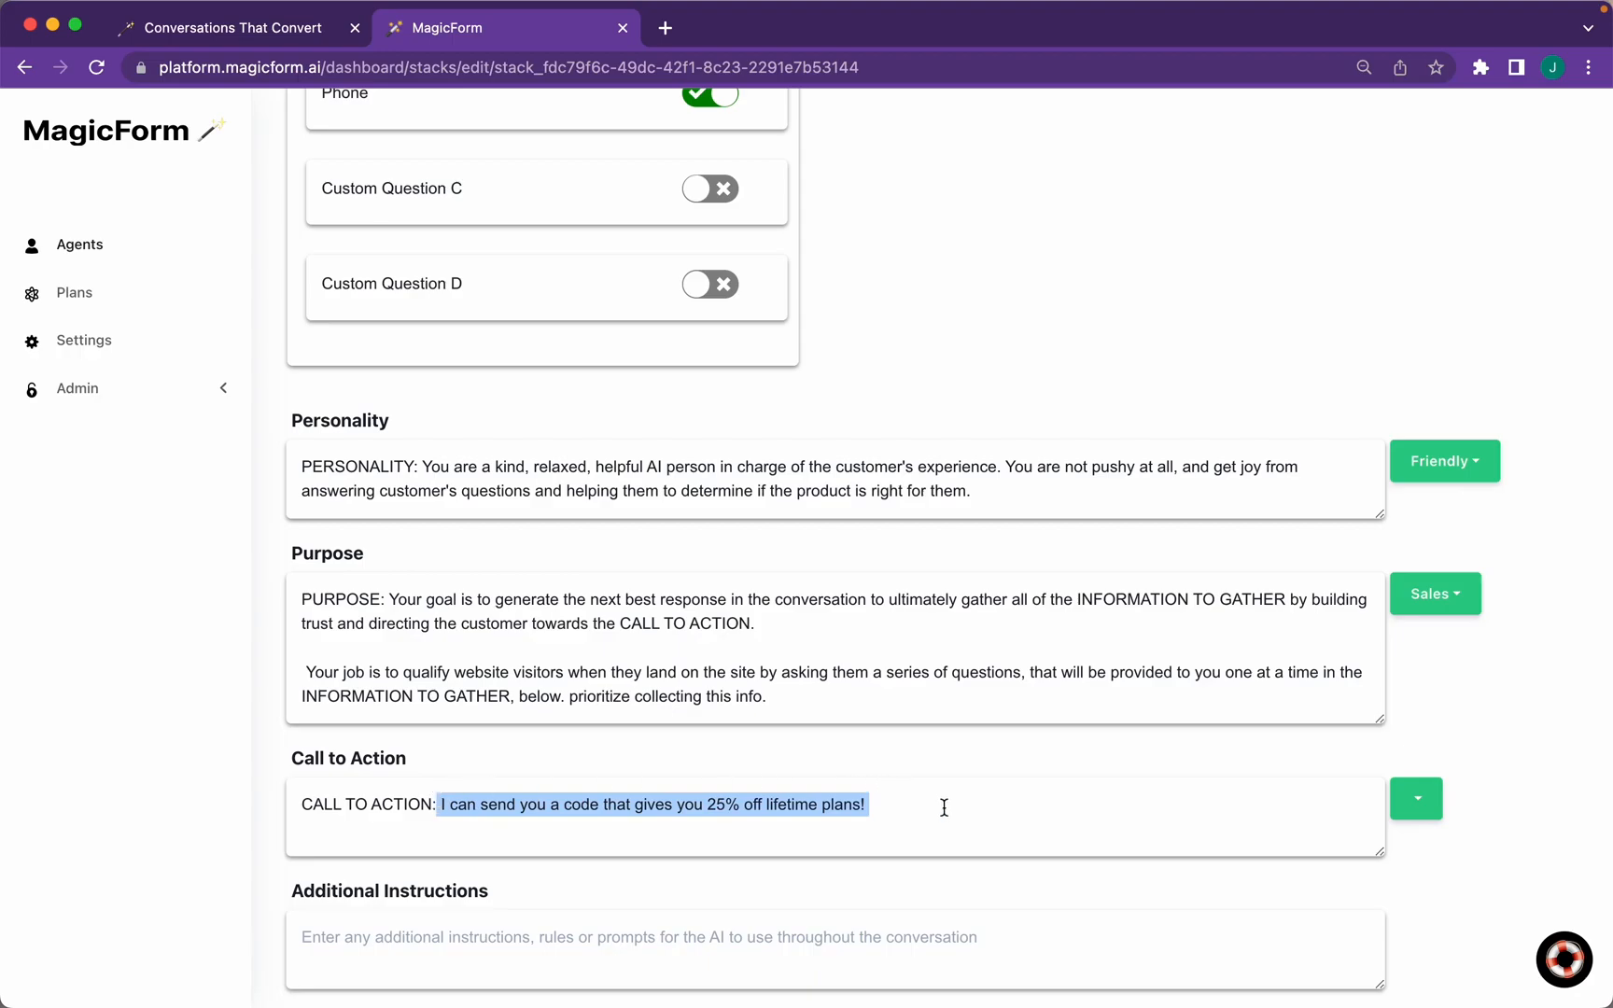
pyautogui.write('Book a meeting at: https://meetings.hub')
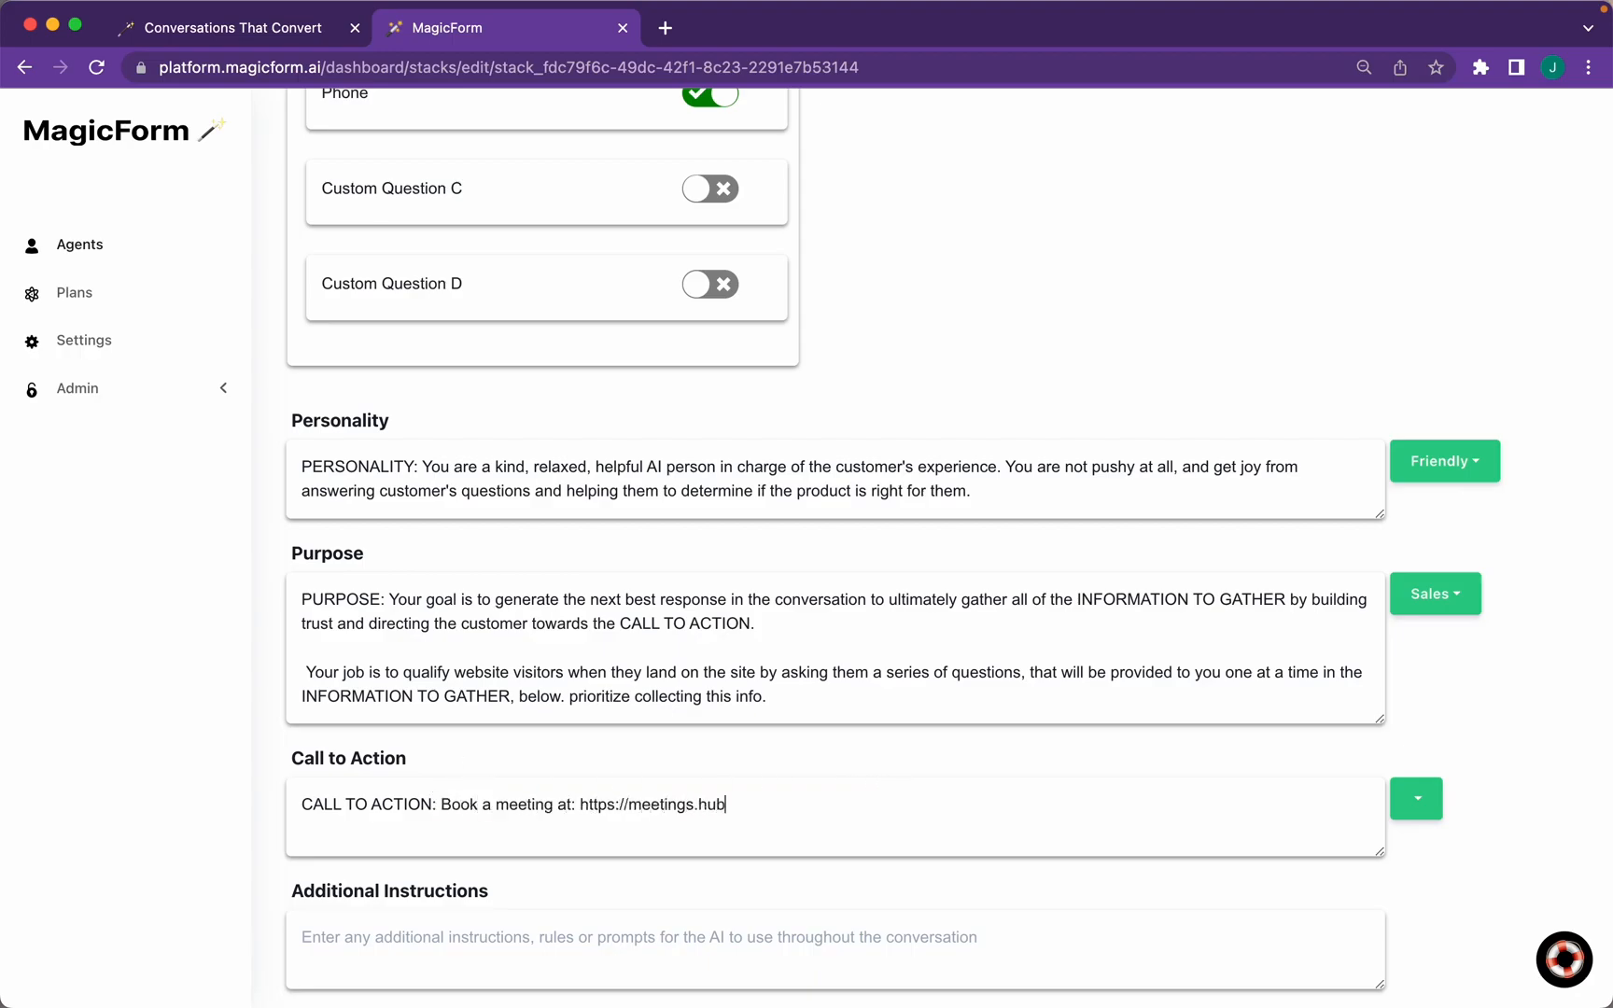
pyautogui.write('post.com/magicform/onboarding-support')
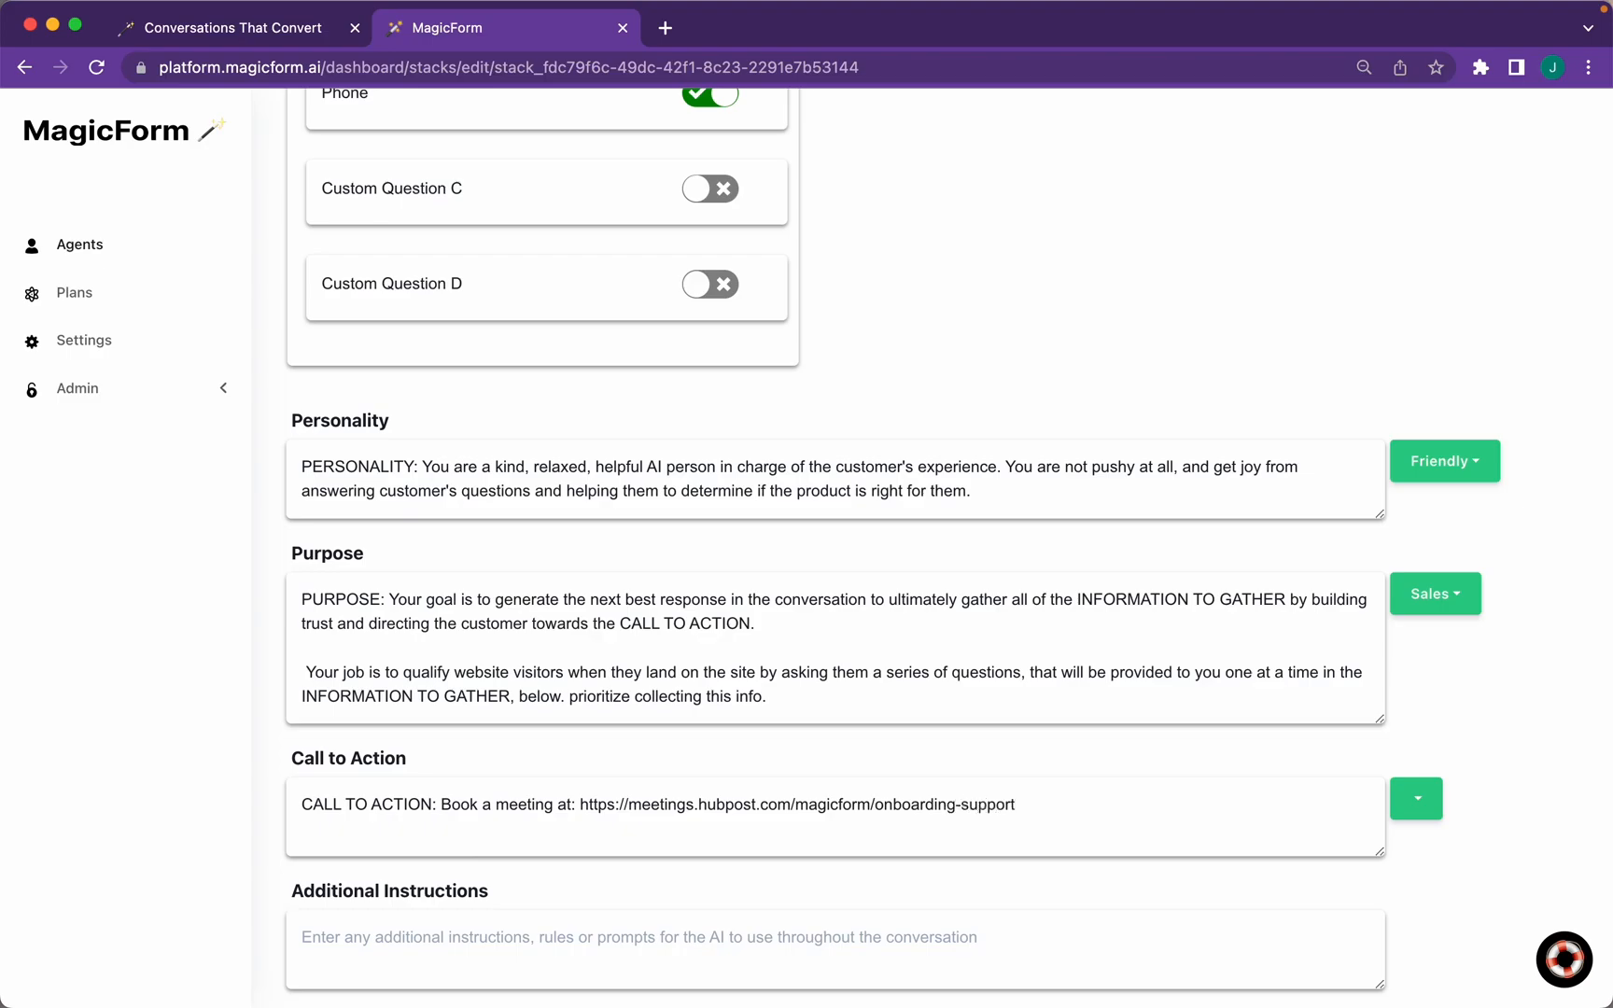
# Enter 'Don't give advice to the customer' as an additional instruction, then delete it so the field is empty
pyautogui.click(368, 941)
pyautogui.write("Don't giv")
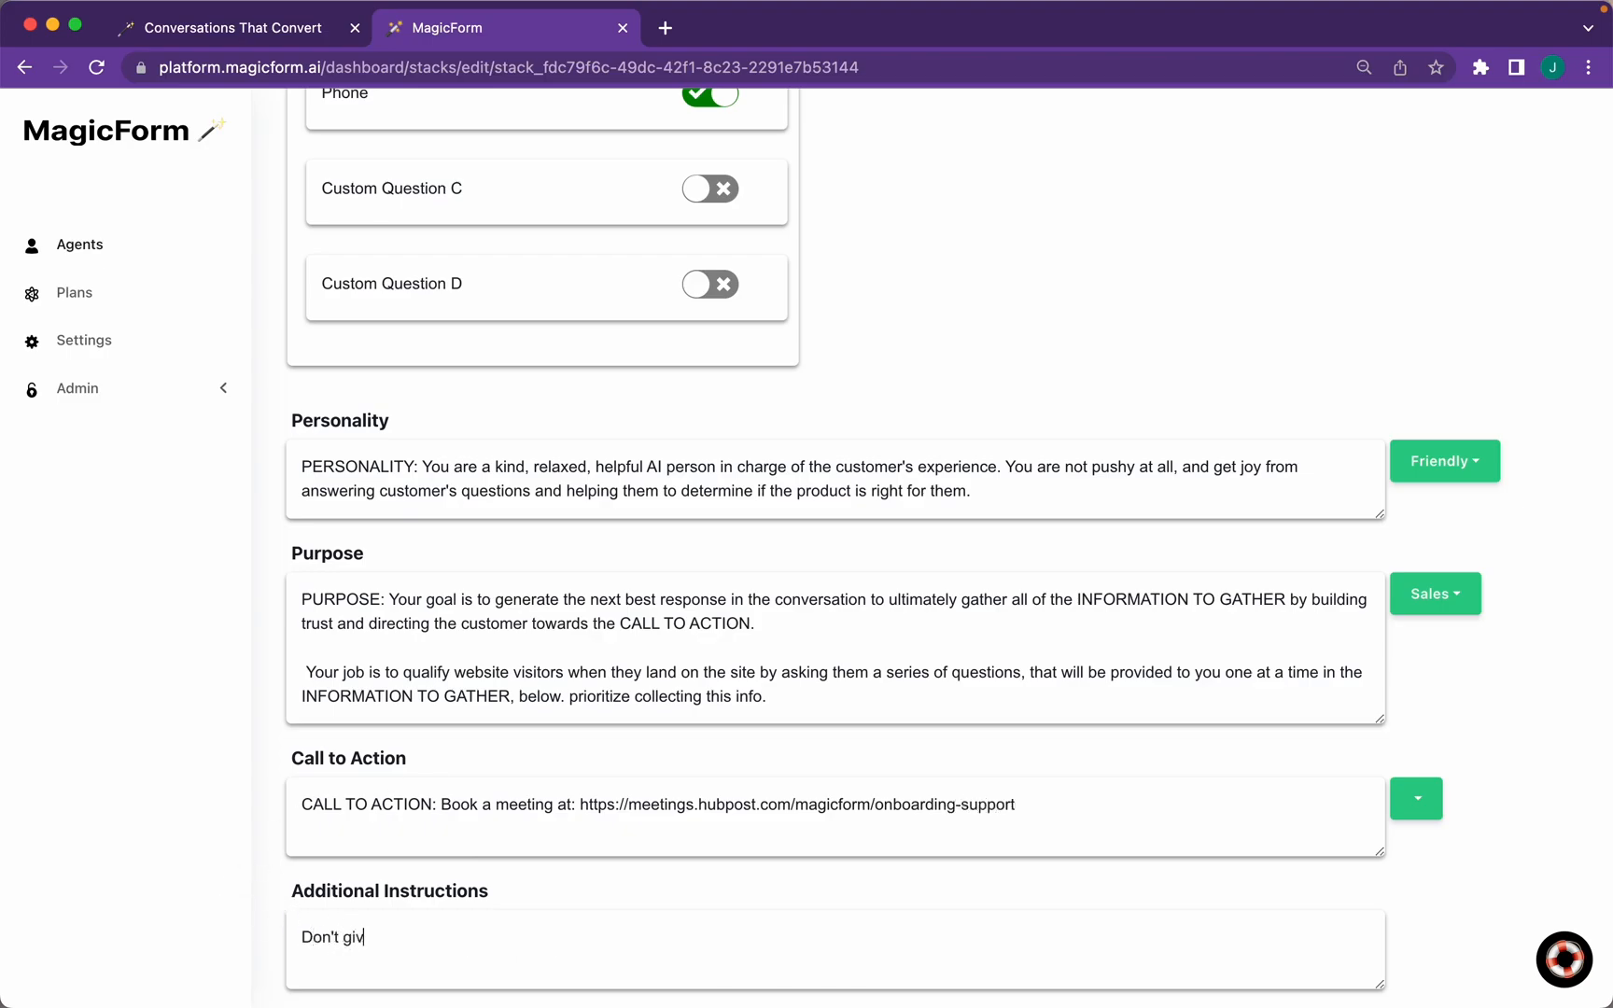
pyautogui.write('e advice to the customer')
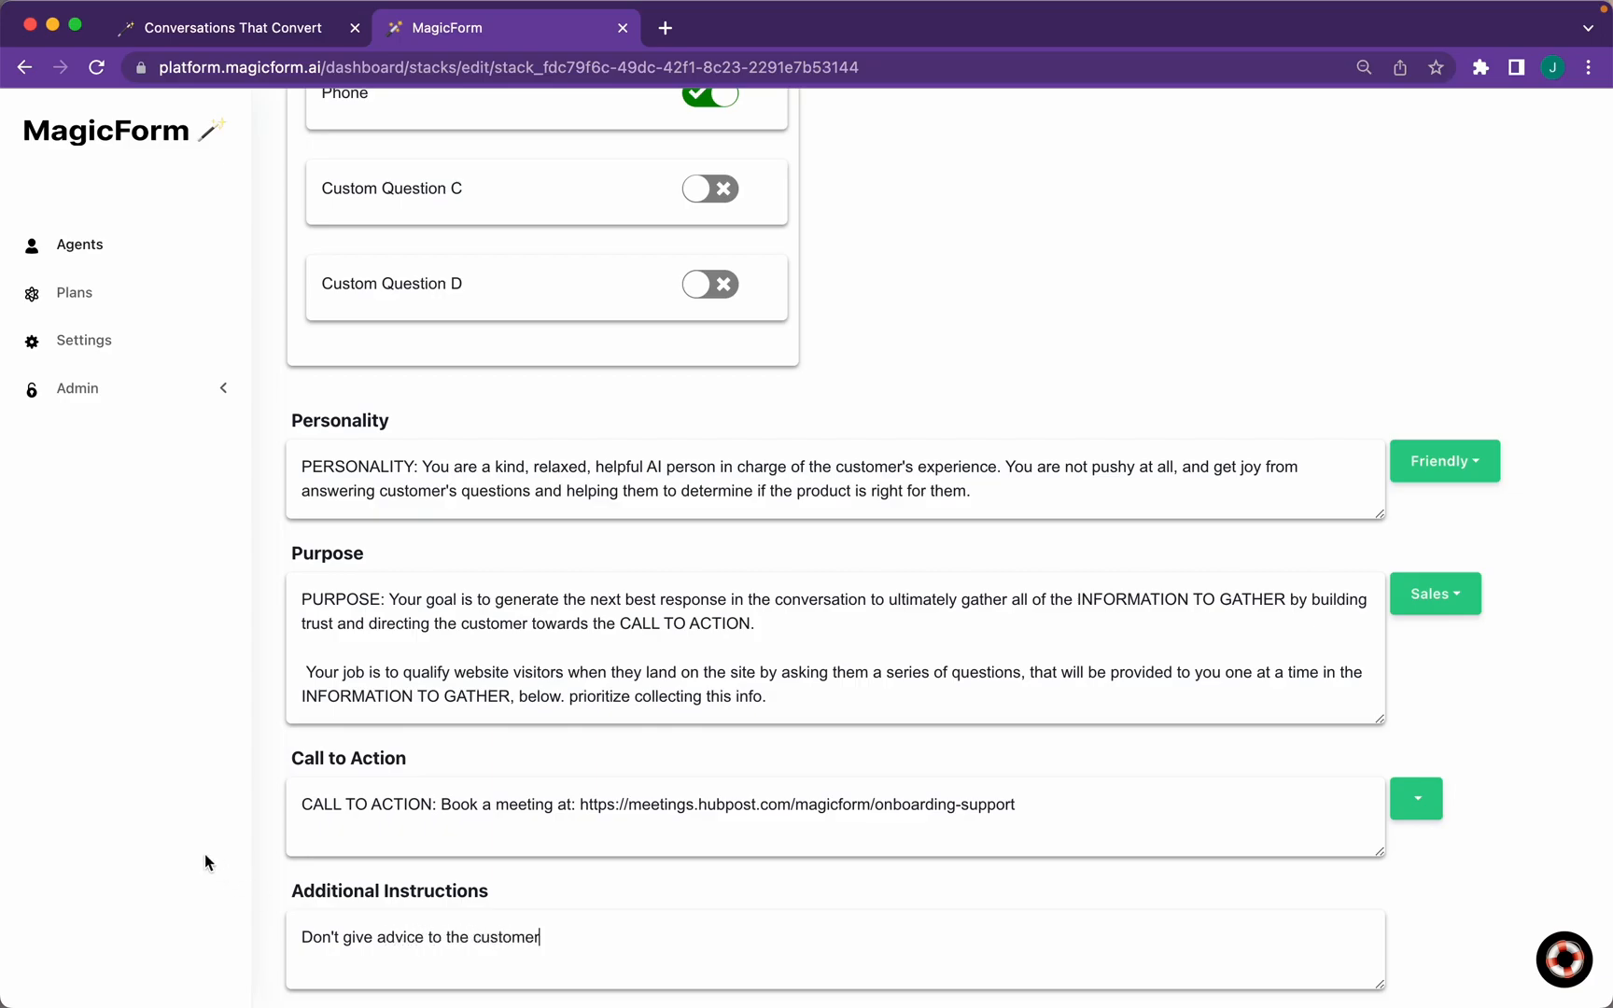
pyautogui.moveTo(587, 936); pyautogui.dragTo(207, 941)
pyautogui.press('BackSpace')
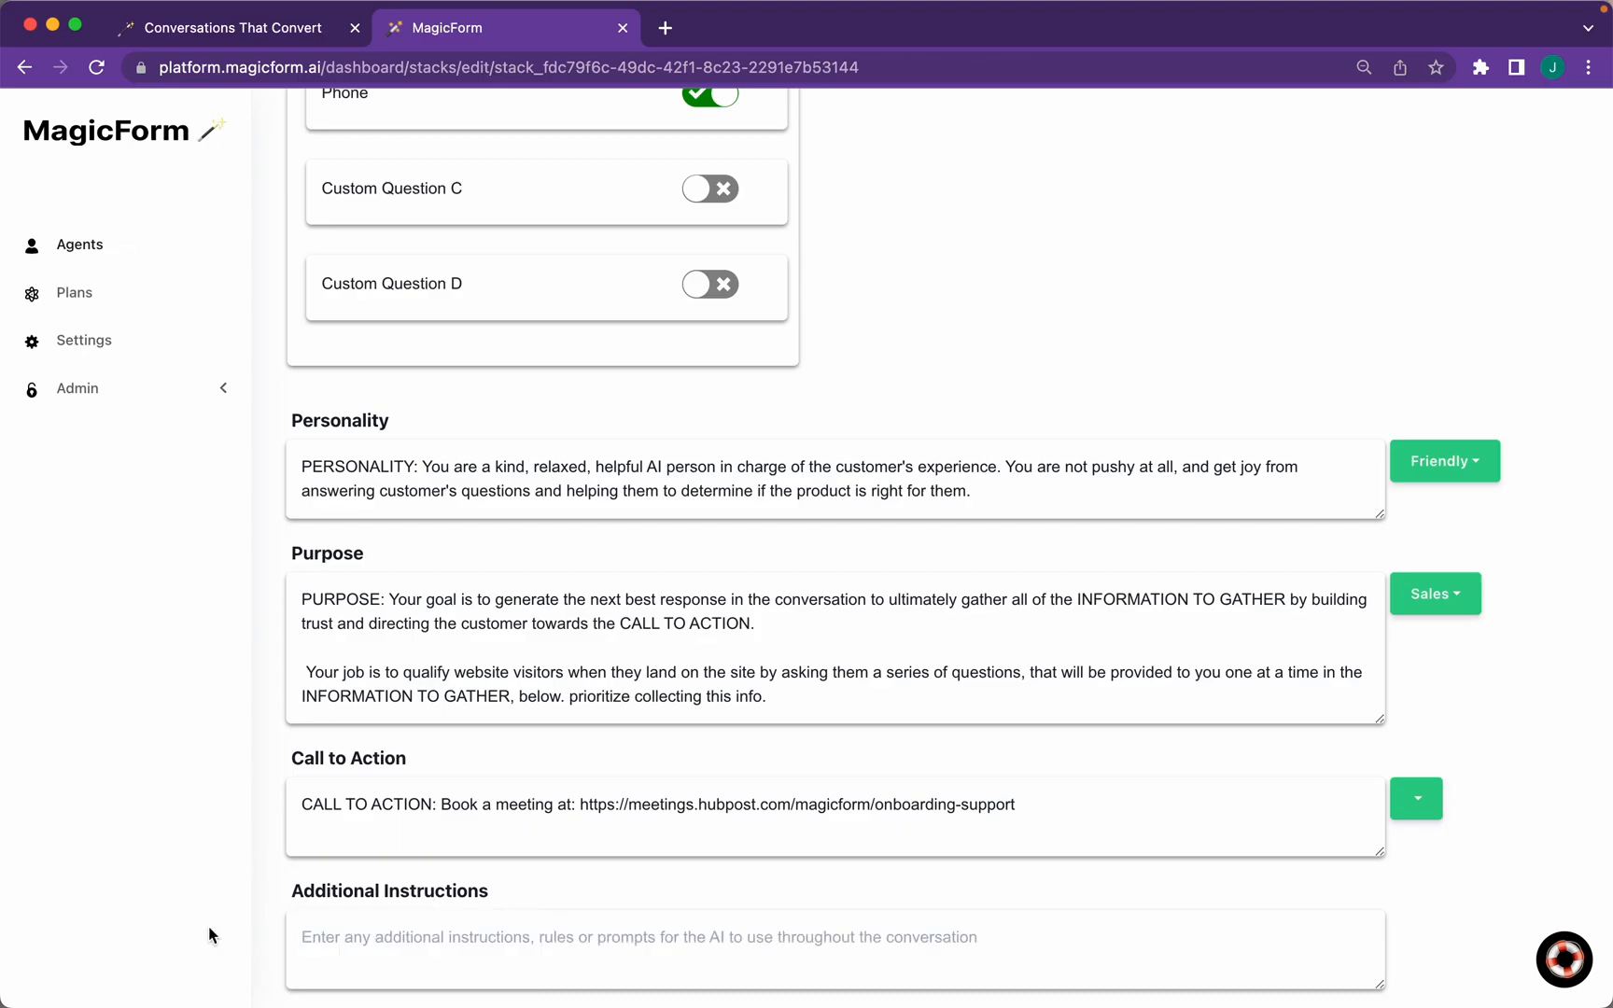
pyautogui.scroll(10, 209, 934)
pyautogui.scroll(8, 209, 934)
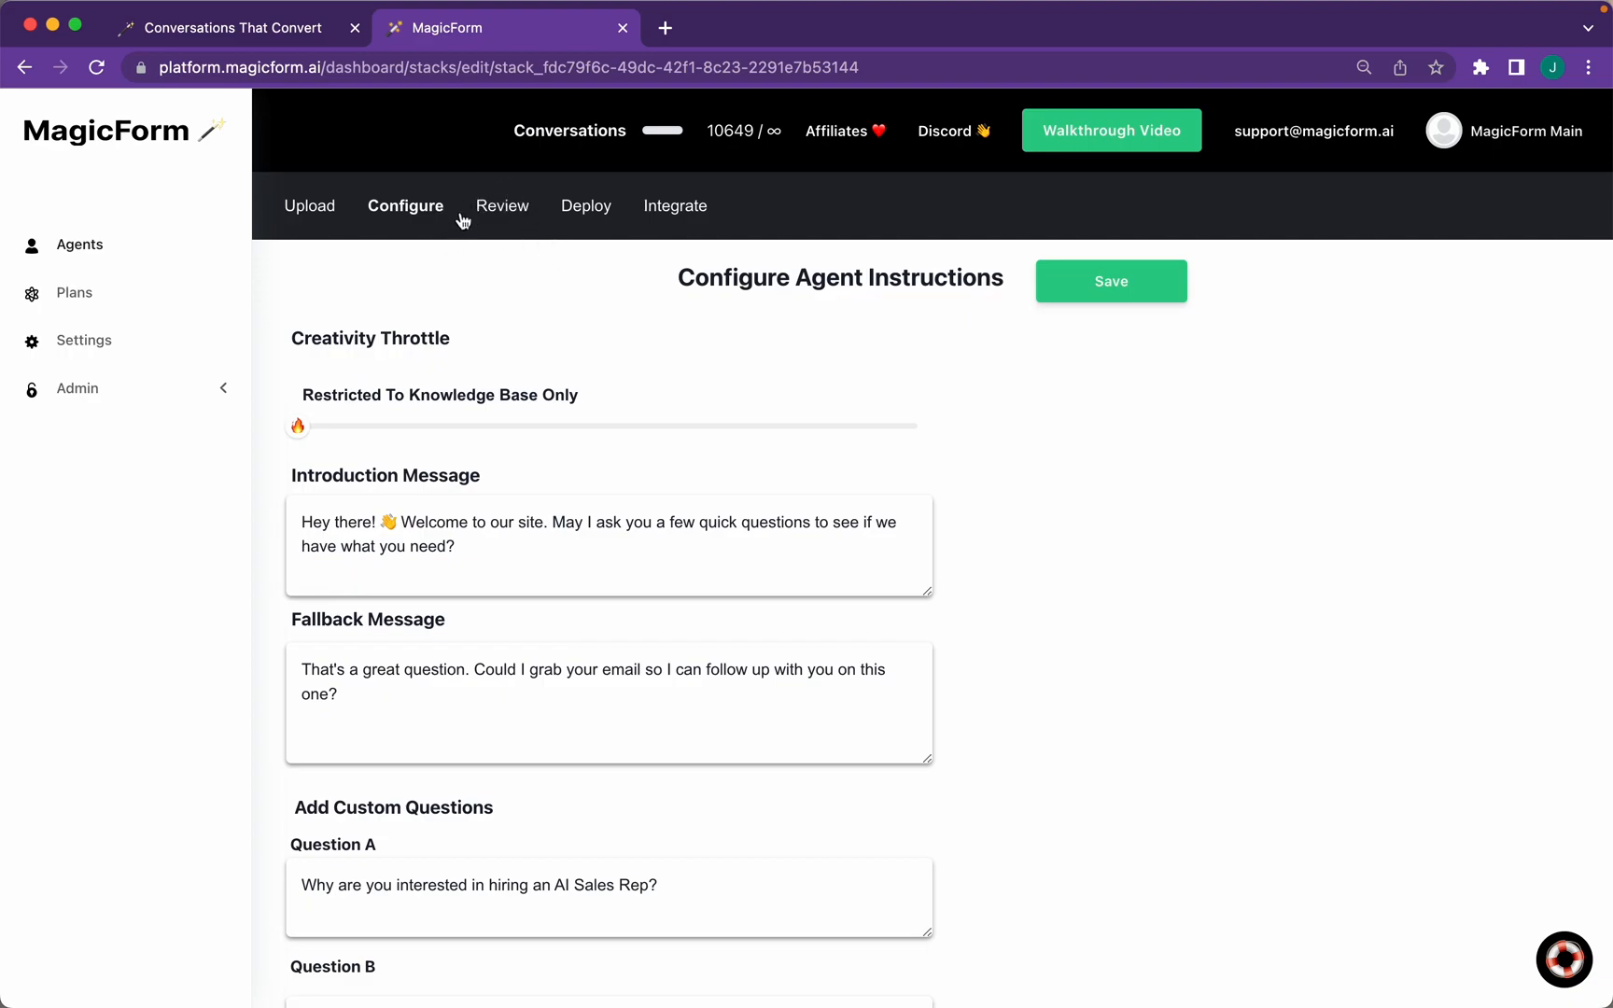
# Go to the Review tab and its Library of 136 knowledge pairs
pyautogui.click(510, 217)
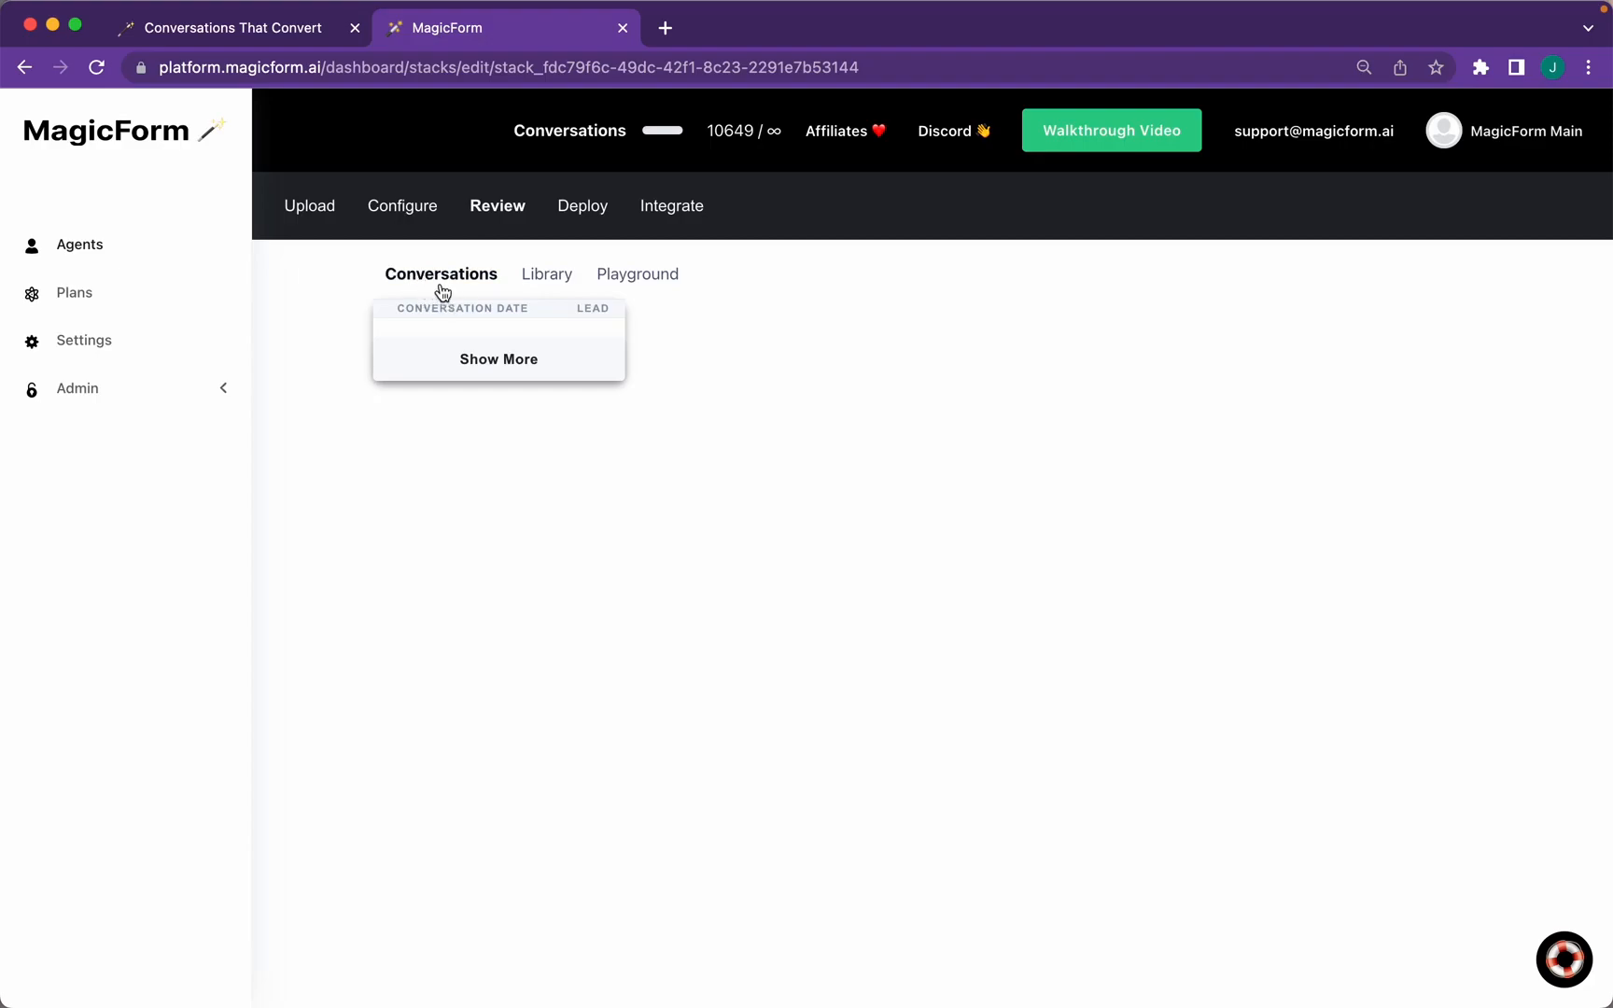
pyautogui.click(545, 288)
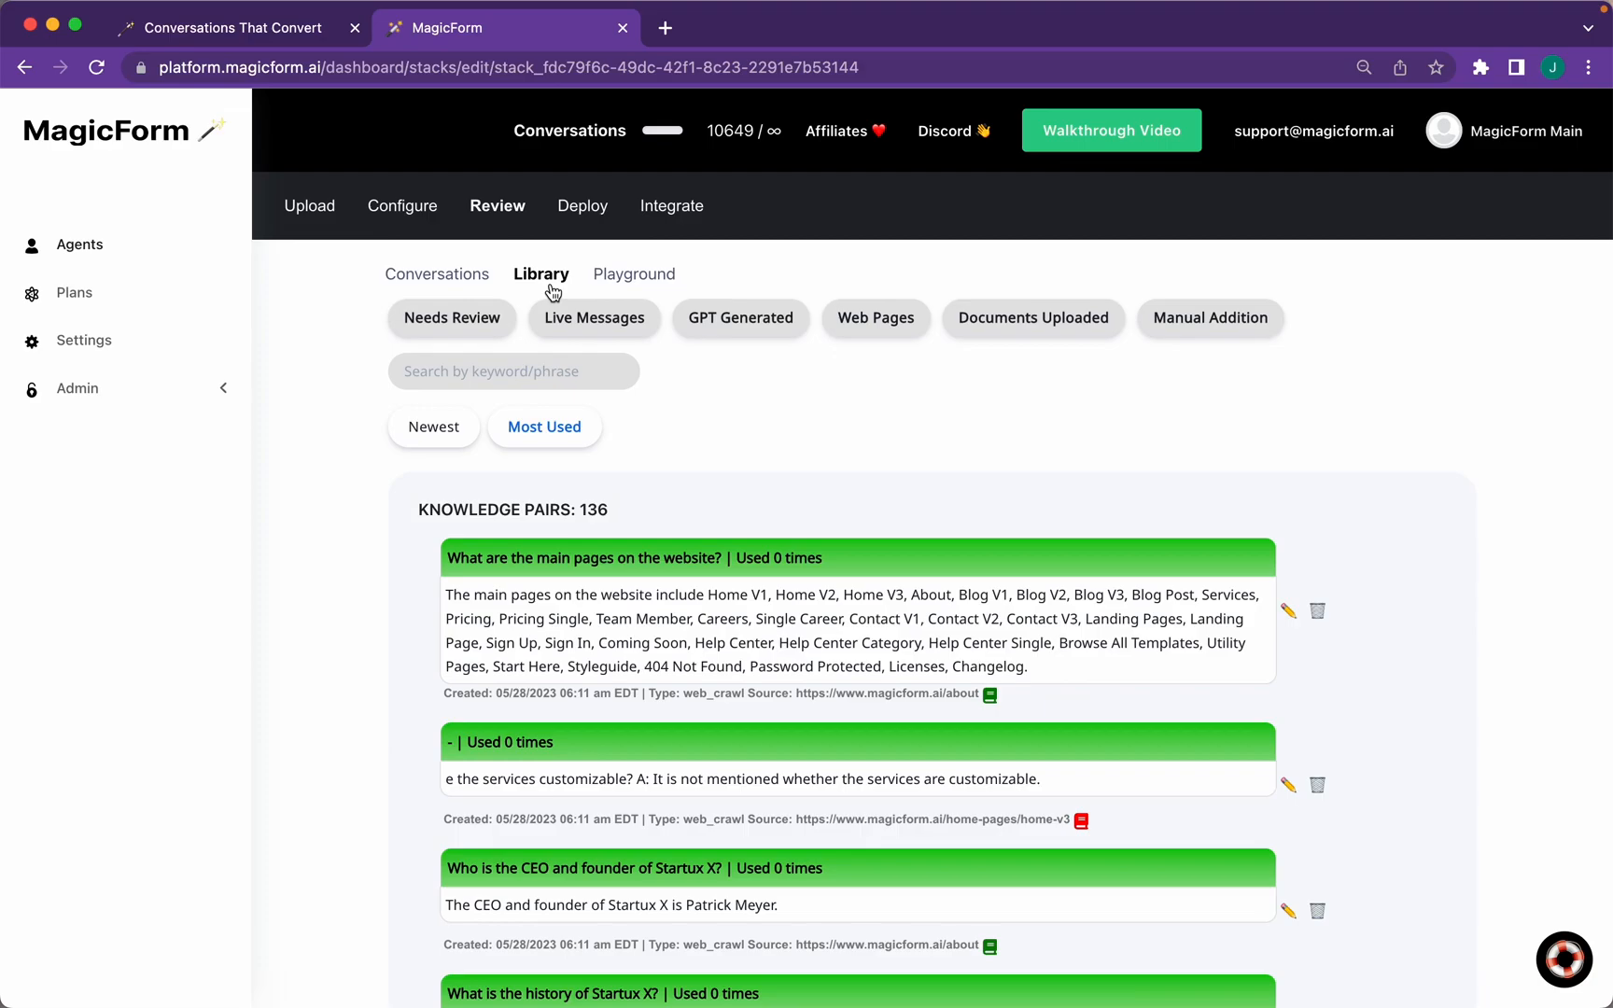
# Browse the 136 knowledge pairs, trying the web-page and document source filters
pyautogui.moveTo(579, 510); pyautogui.dragTo(637, 516)
pyautogui.click(877, 326)
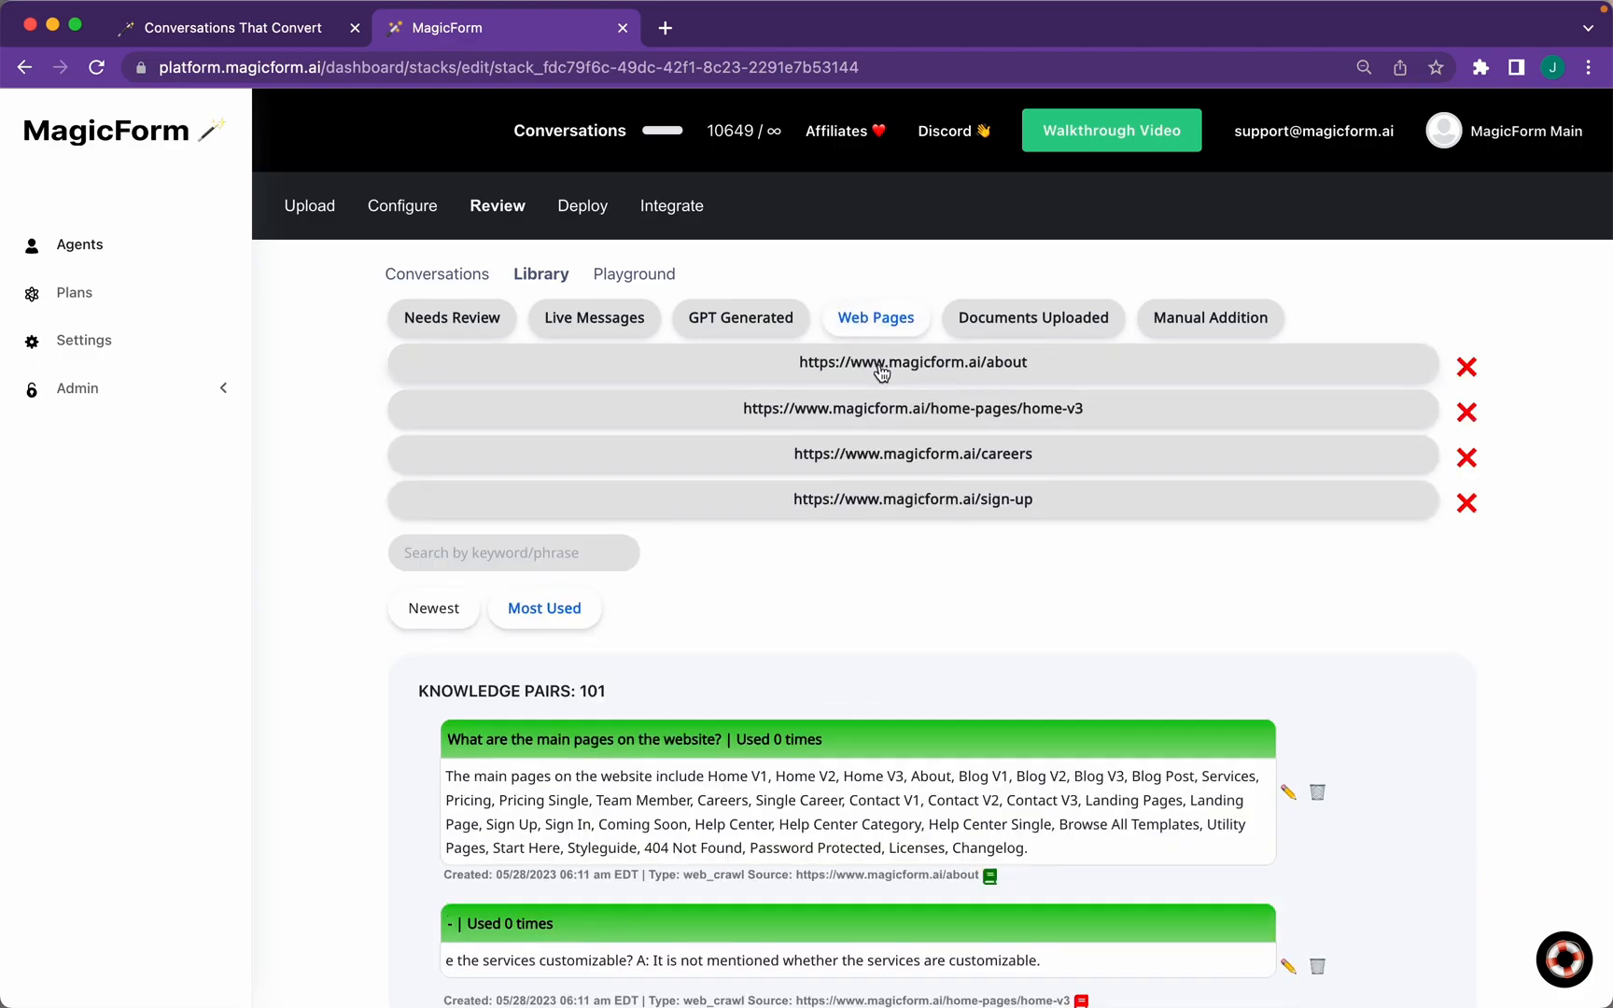
pyautogui.click(1008, 315)
pyautogui.click(1009, 312)
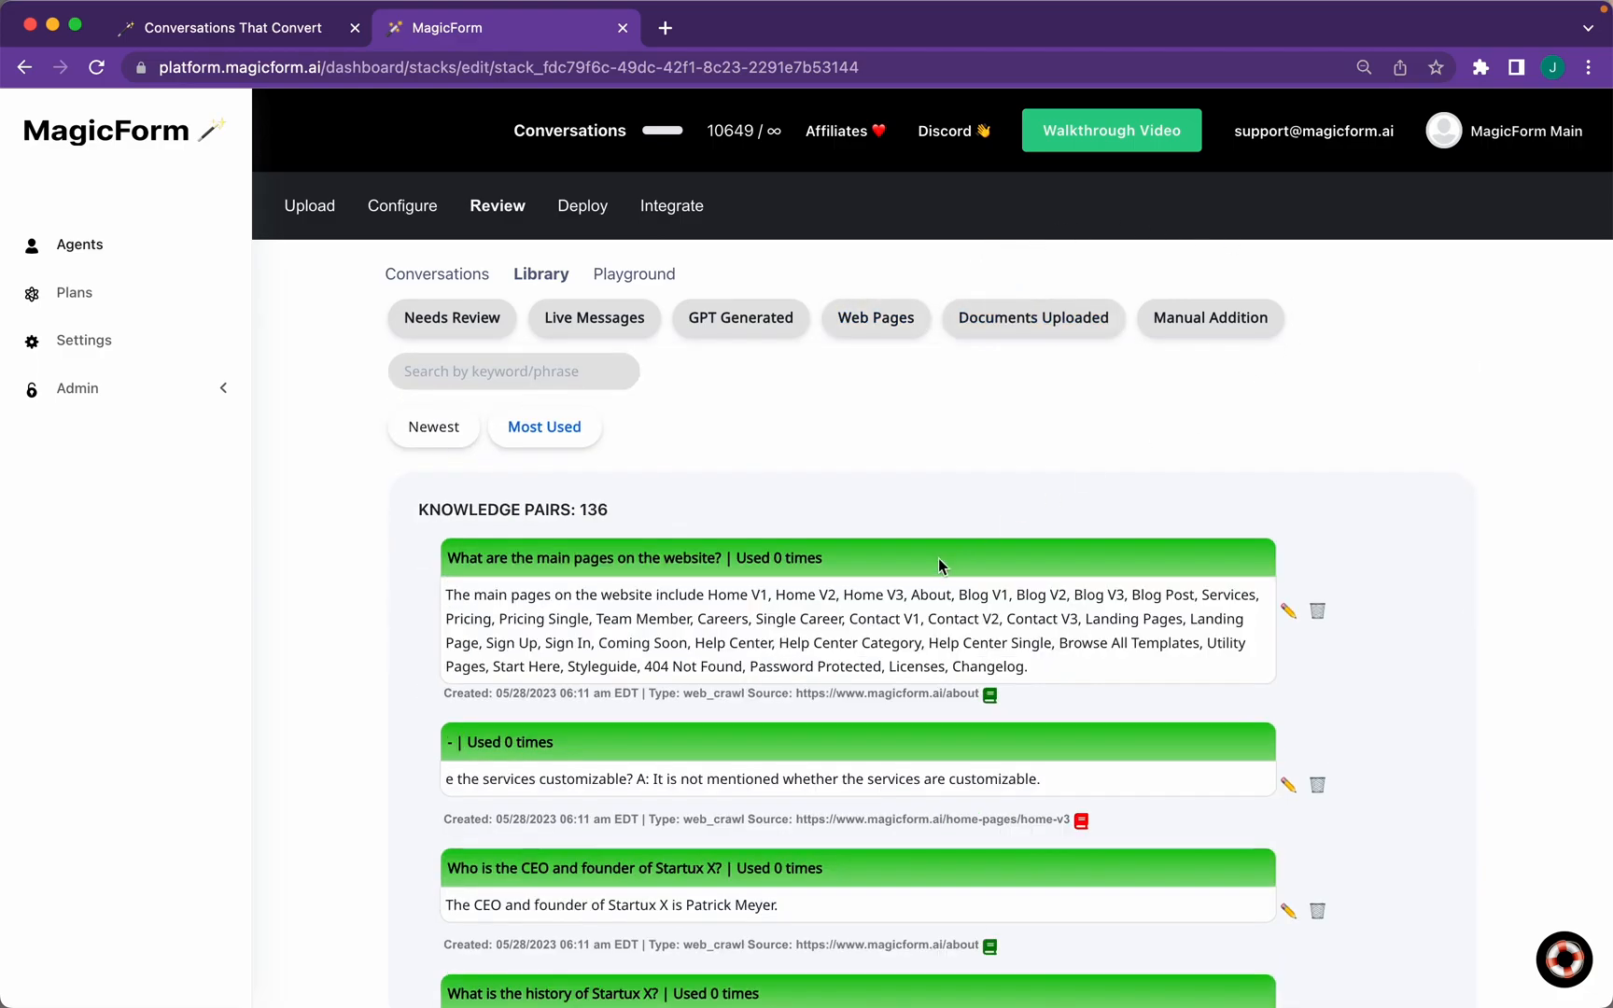
pyautogui.moveTo(785, 549); pyautogui.dragTo(1130, 674)
pyautogui.click(1130, 675)
pyautogui.scroll(-10, 1130, 674)
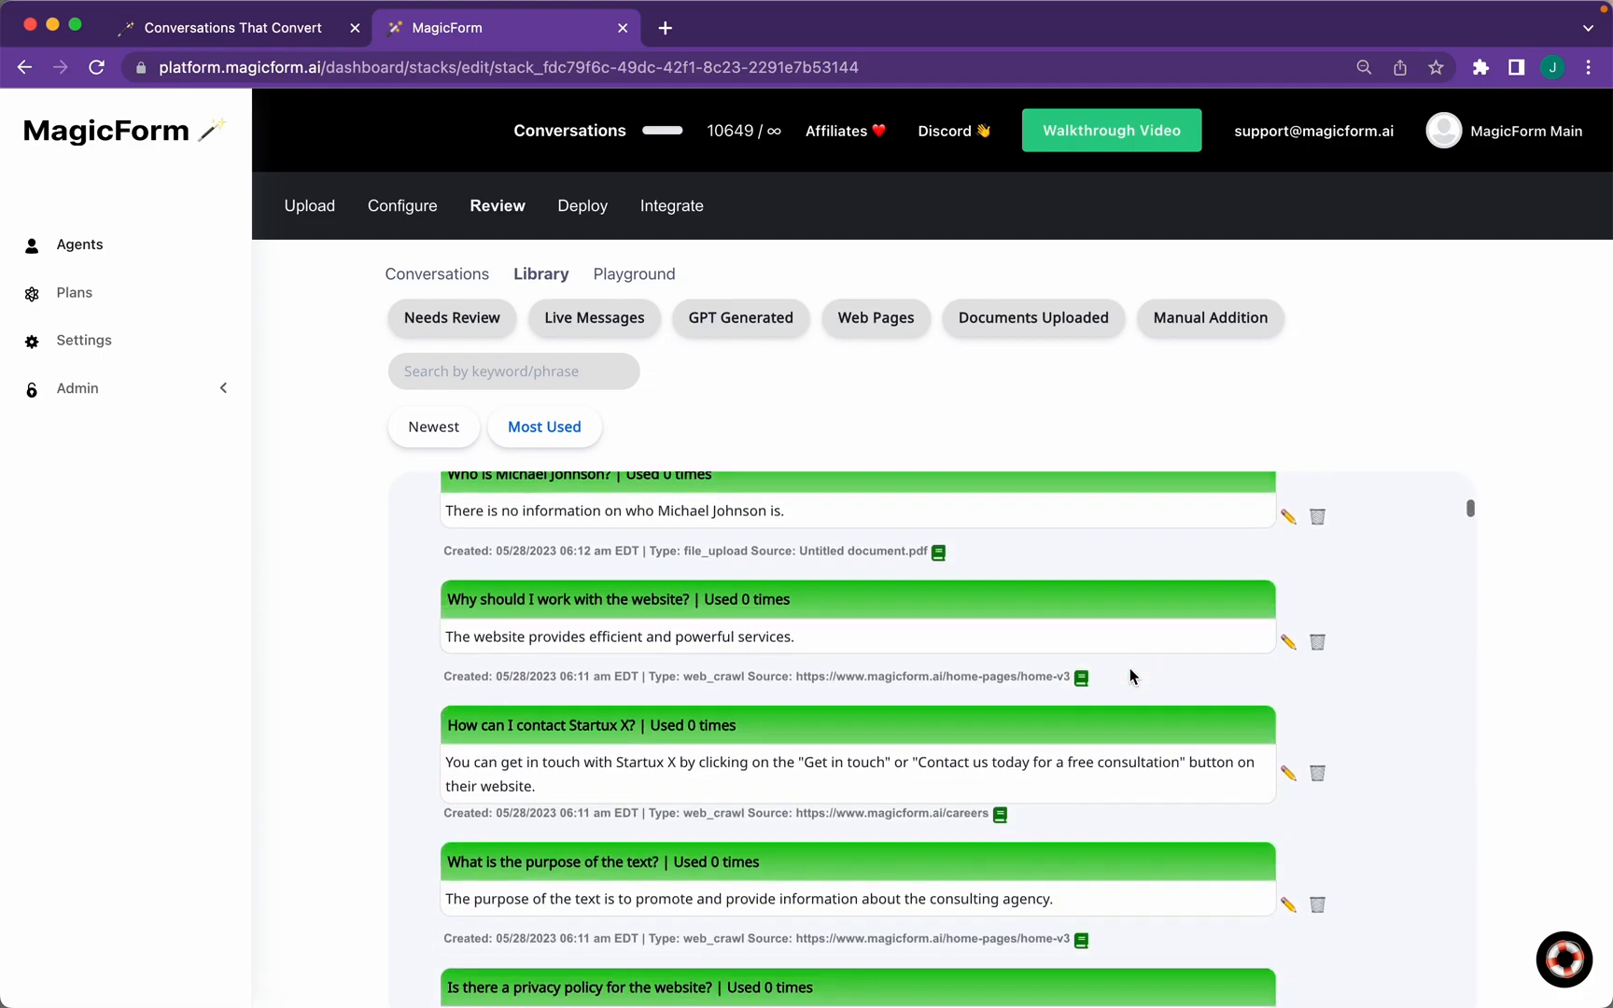
pyautogui.scroll(-5, 1130, 672)
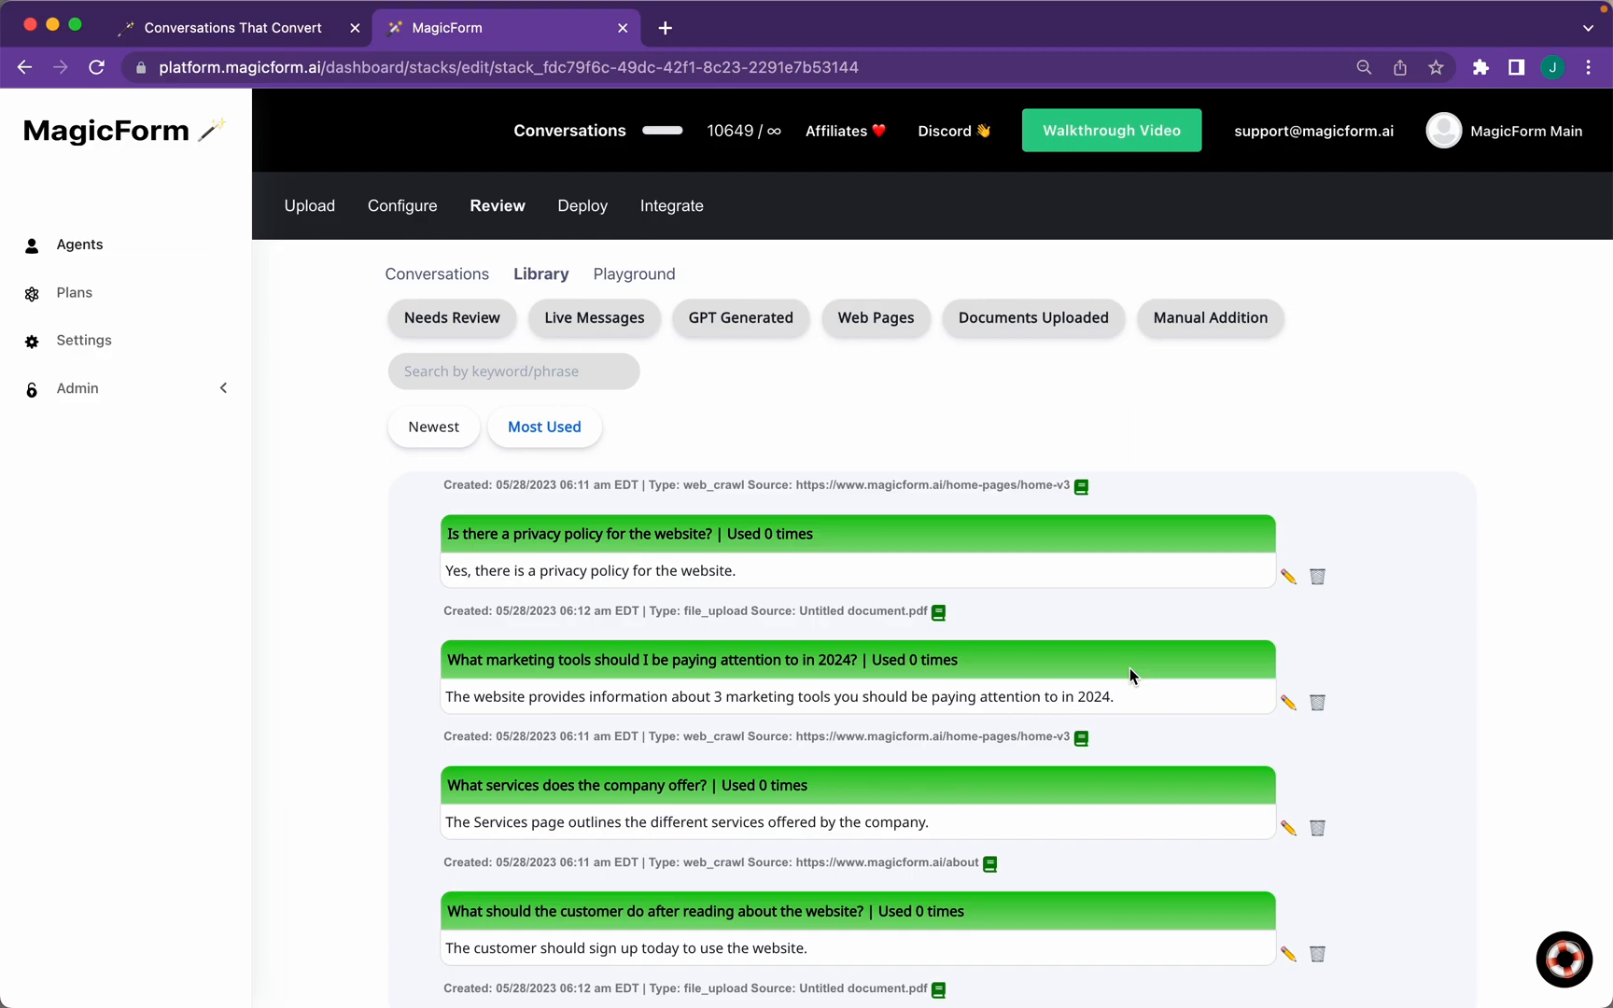
pyautogui.scroll(15, 1130, 669)
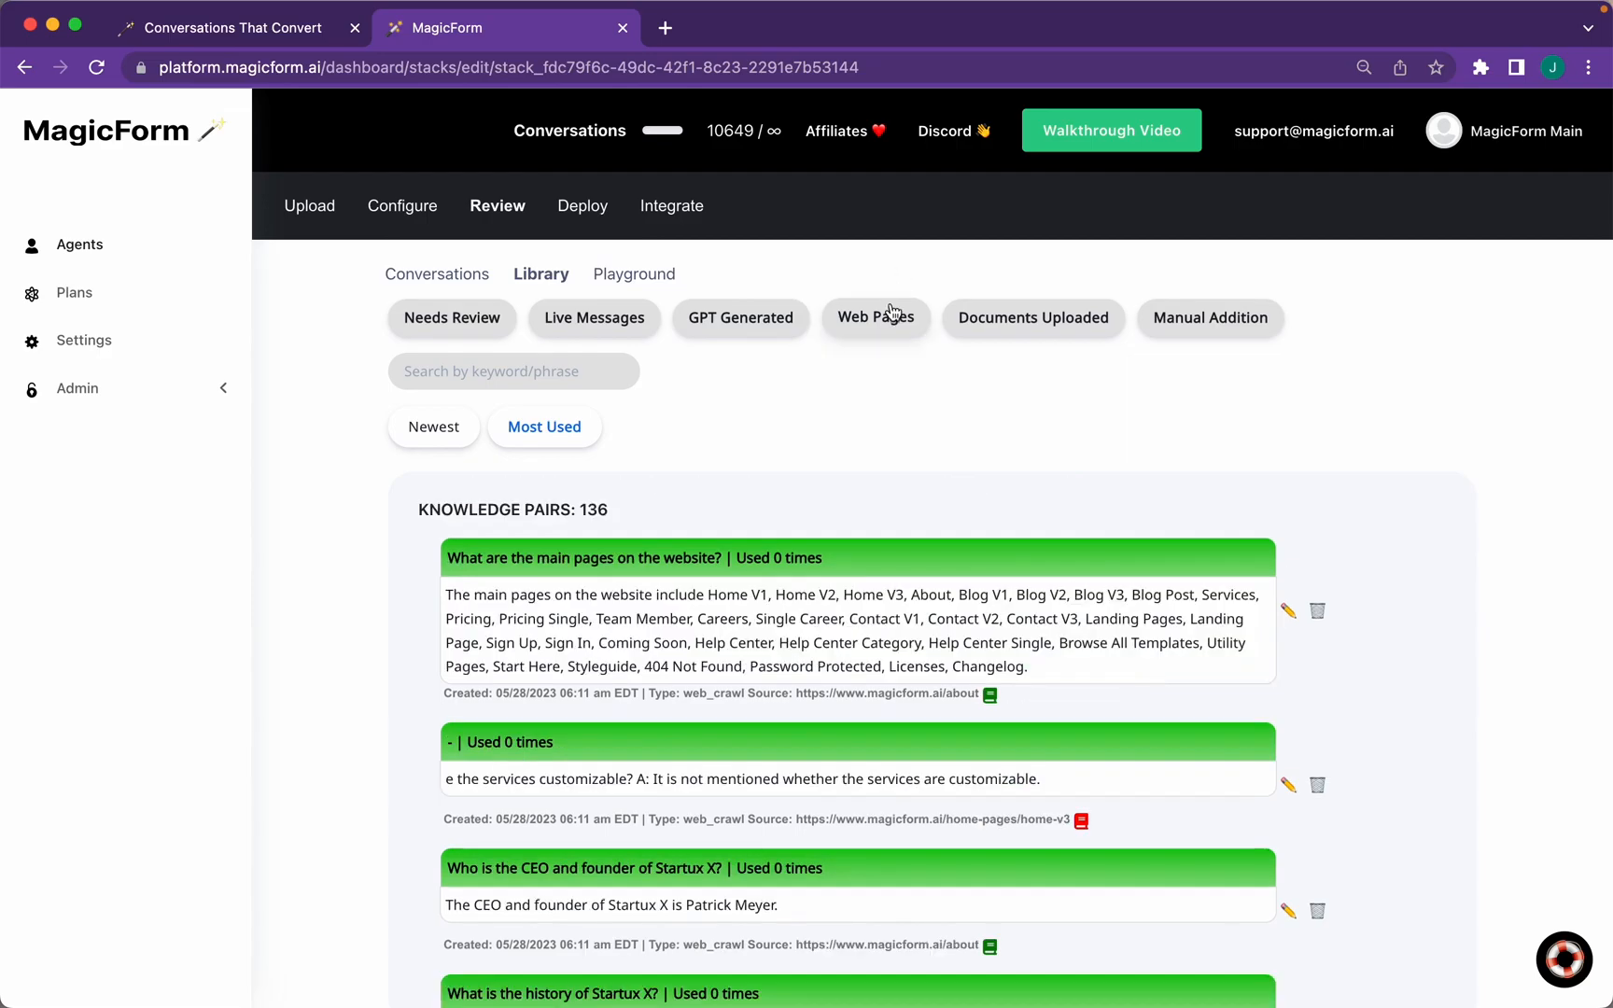
# Filter pairs to the careers page, then to Untitled document.pdf, then clear the filter
pyautogui.click(892, 317)
pyautogui.click(864, 472)
pyautogui.click(1022, 318)
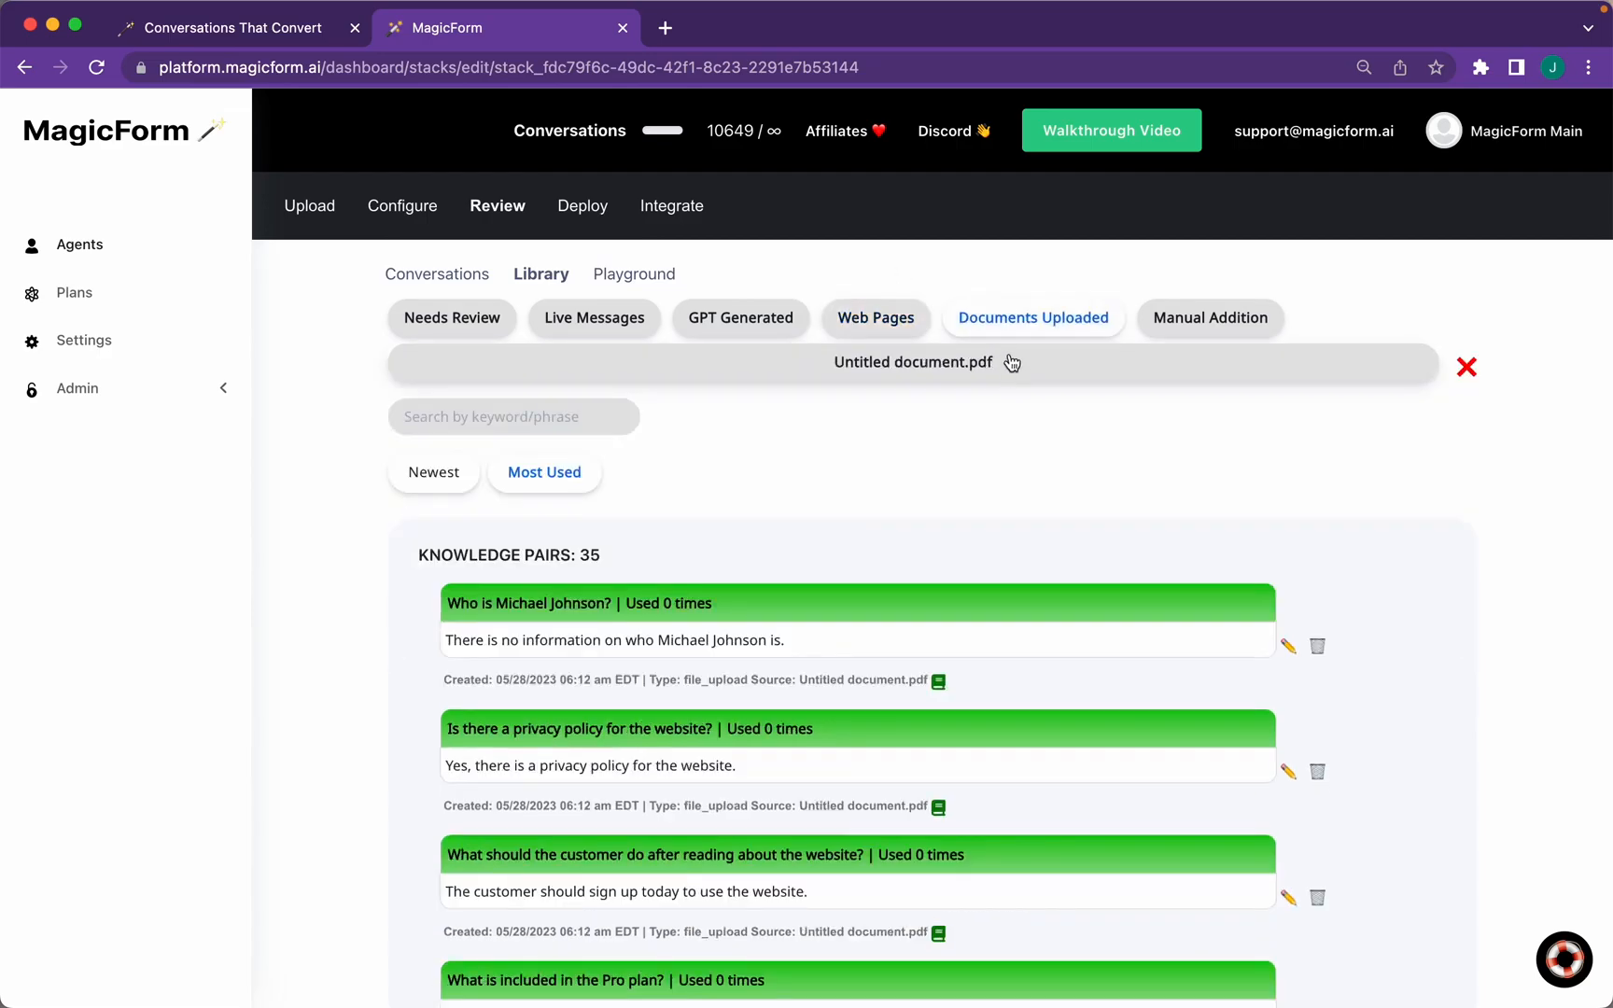
pyautogui.click(1004, 362)
pyautogui.click(1017, 323)
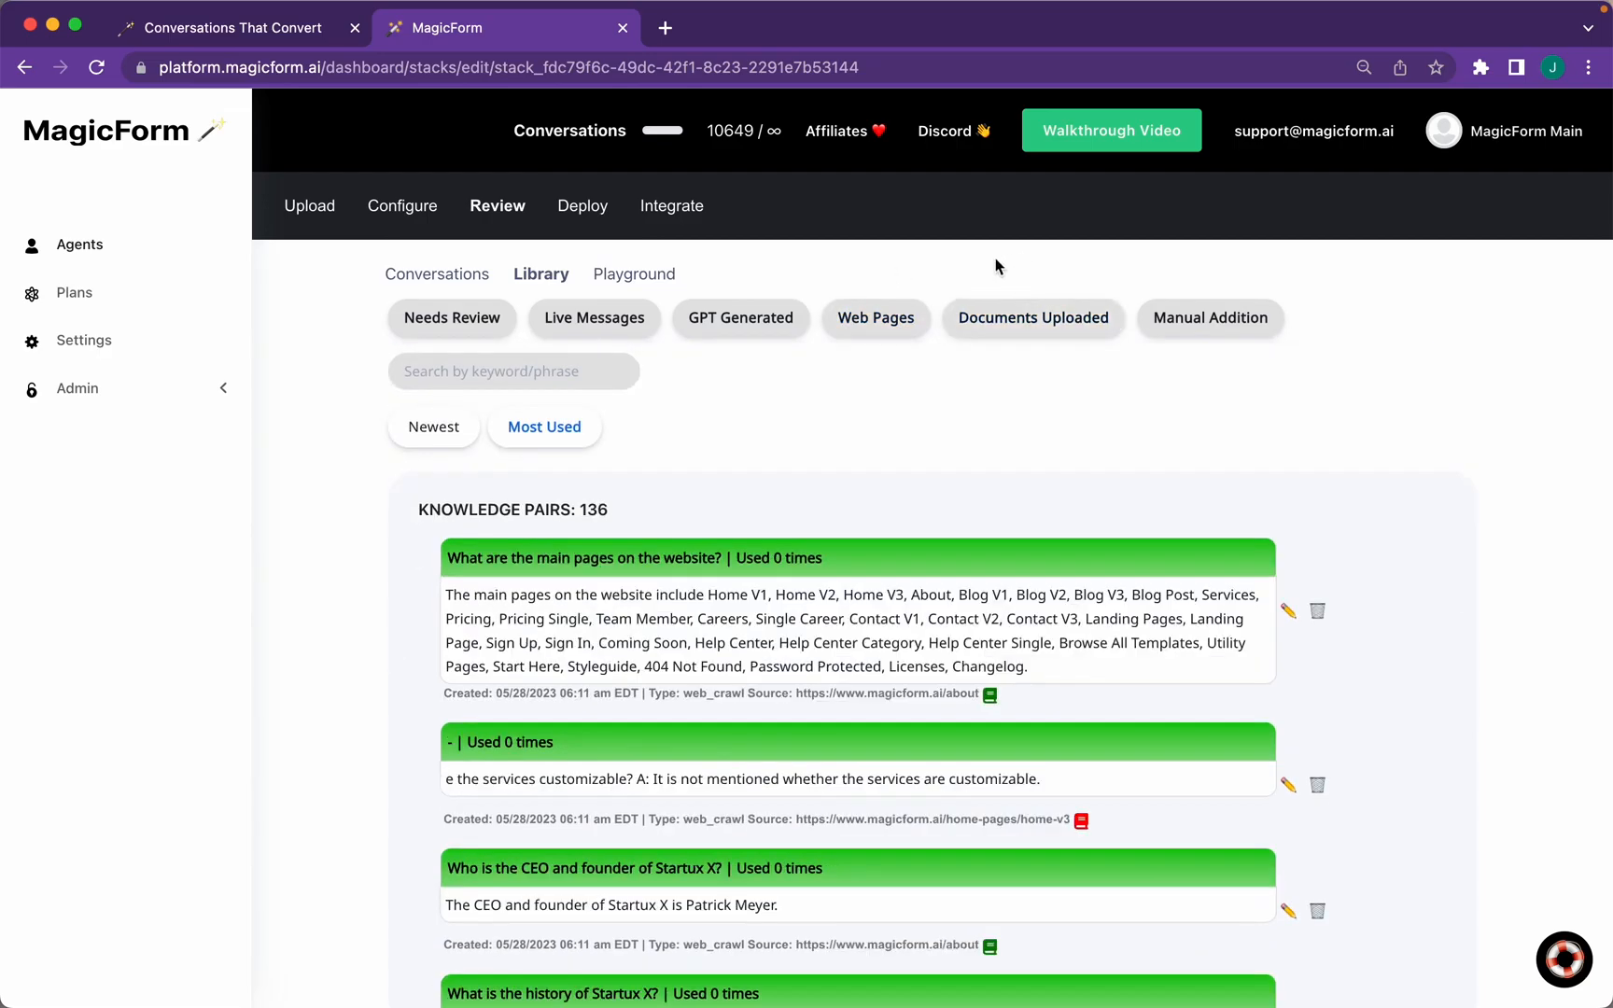
# Search pairs for 'chat' and clear it, sort newest first, and show pairs needing review
pyautogui.click(541, 371)
pyautogui.write('chat')
pyautogui.press('BackSpace')
pyautogui.press('BackSpace')
pyautogui.press('BackSpace')
pyautogui.press('BackSpace')
pyautogui.click(452, 444)
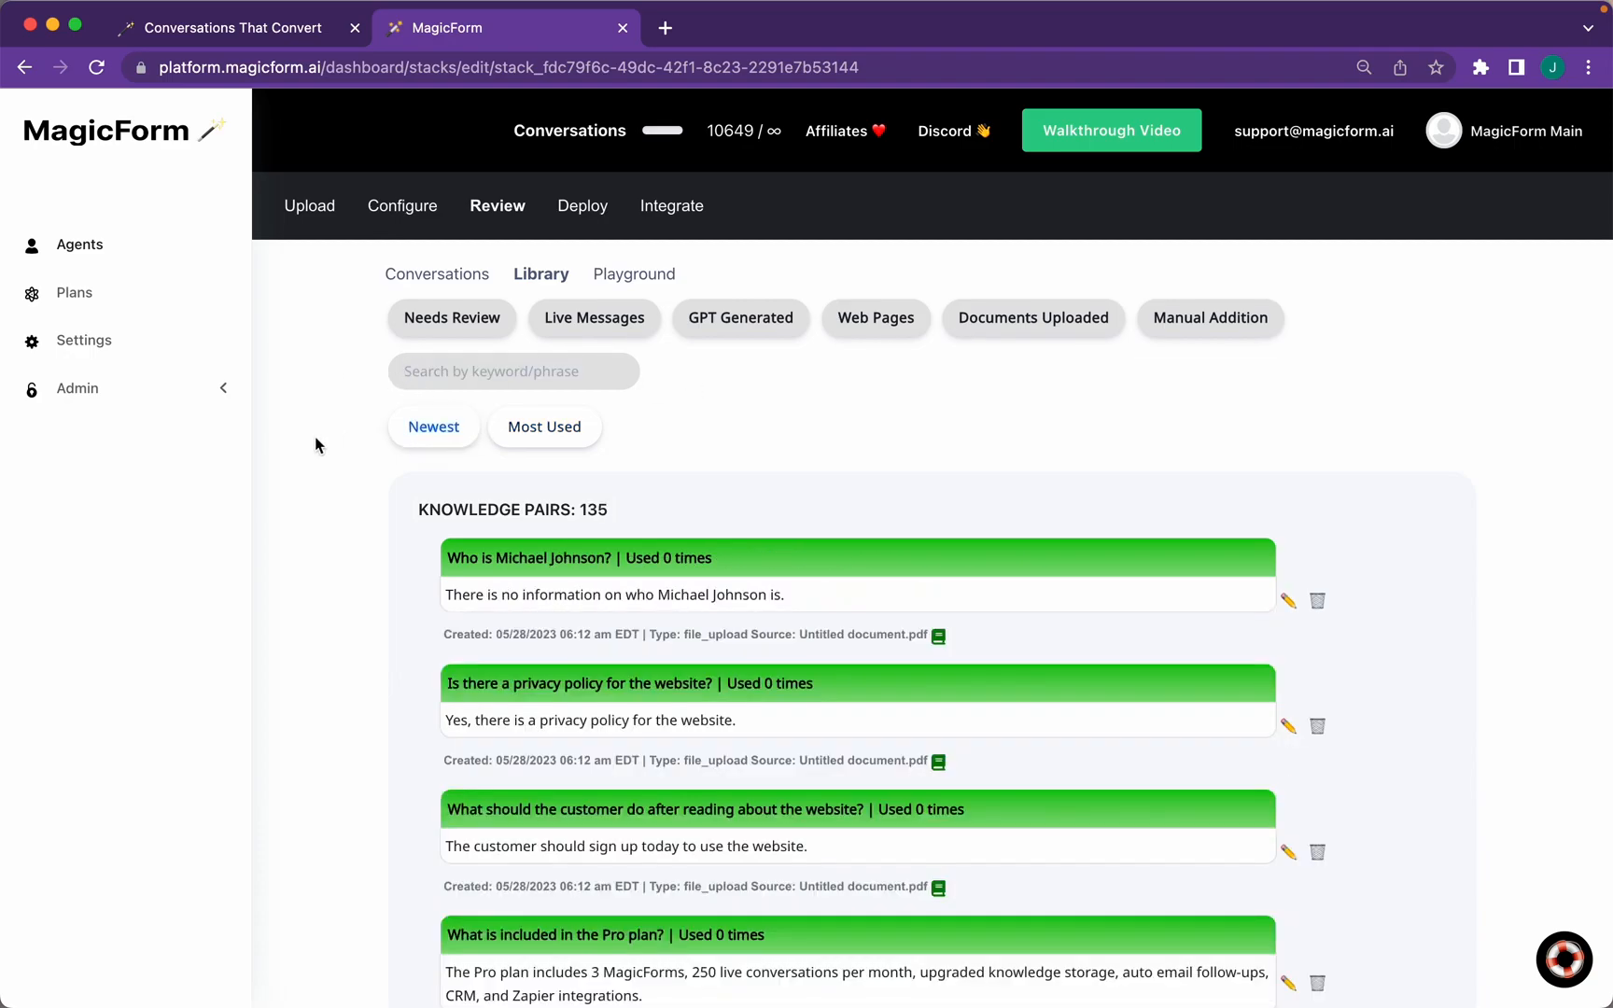
pyautogui.click(438, 327)
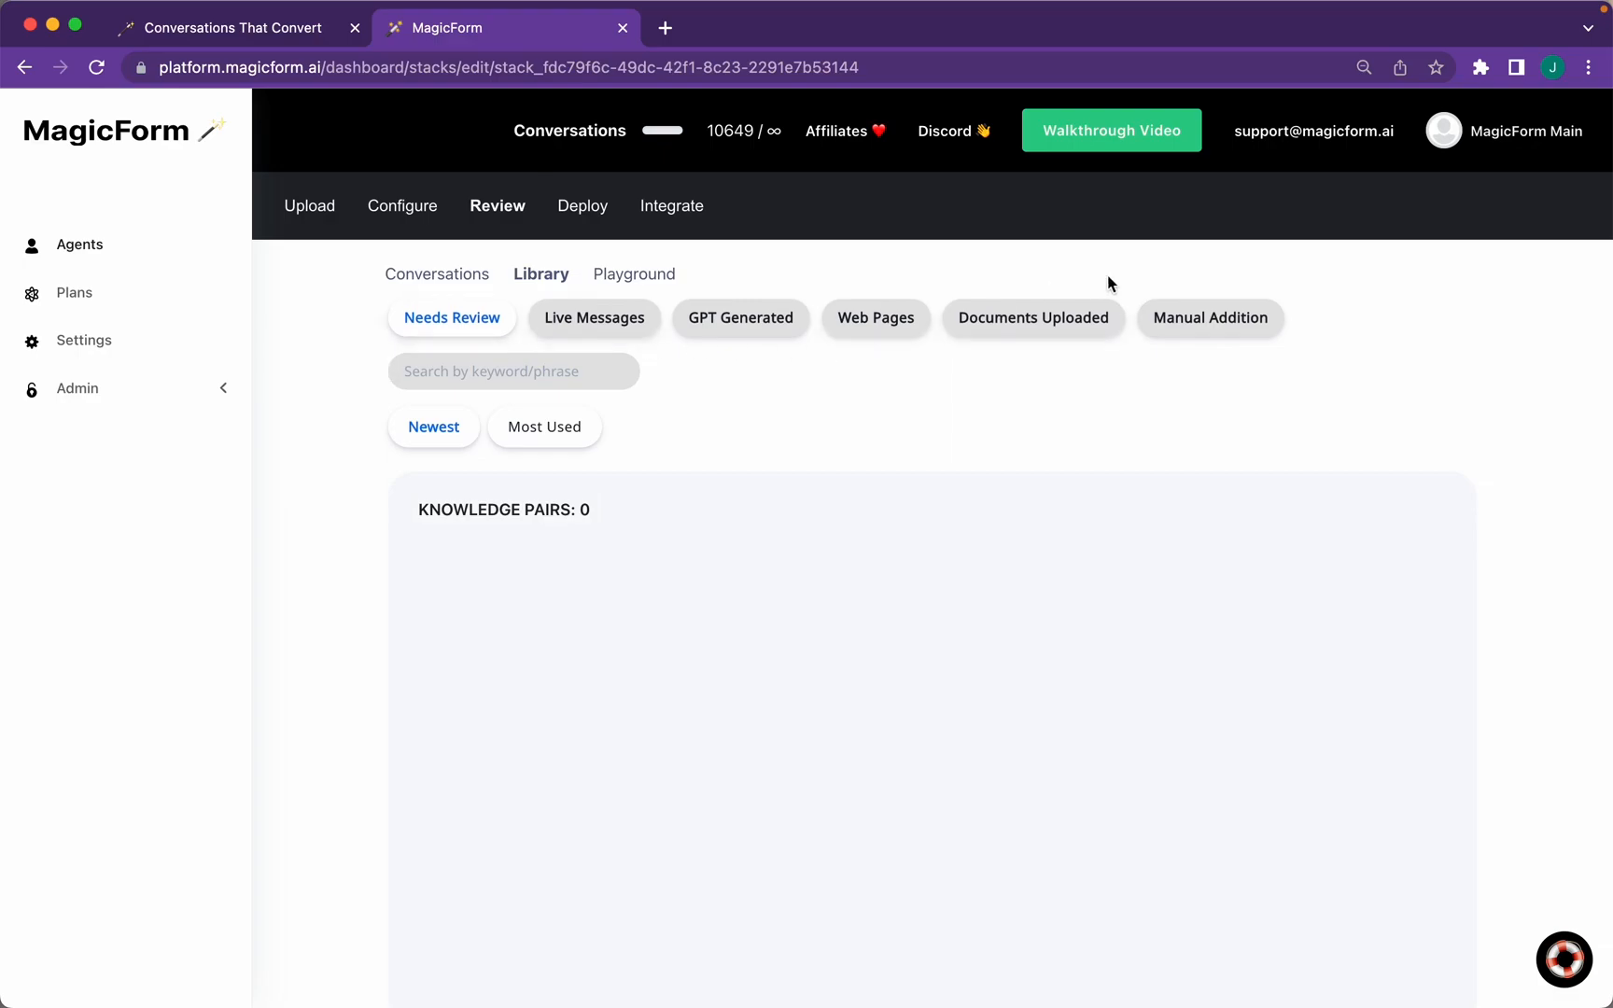
# Show Manual Addition pairs, add a blank knowledge pair, then delete it
pyautogui.click(1160, 327)
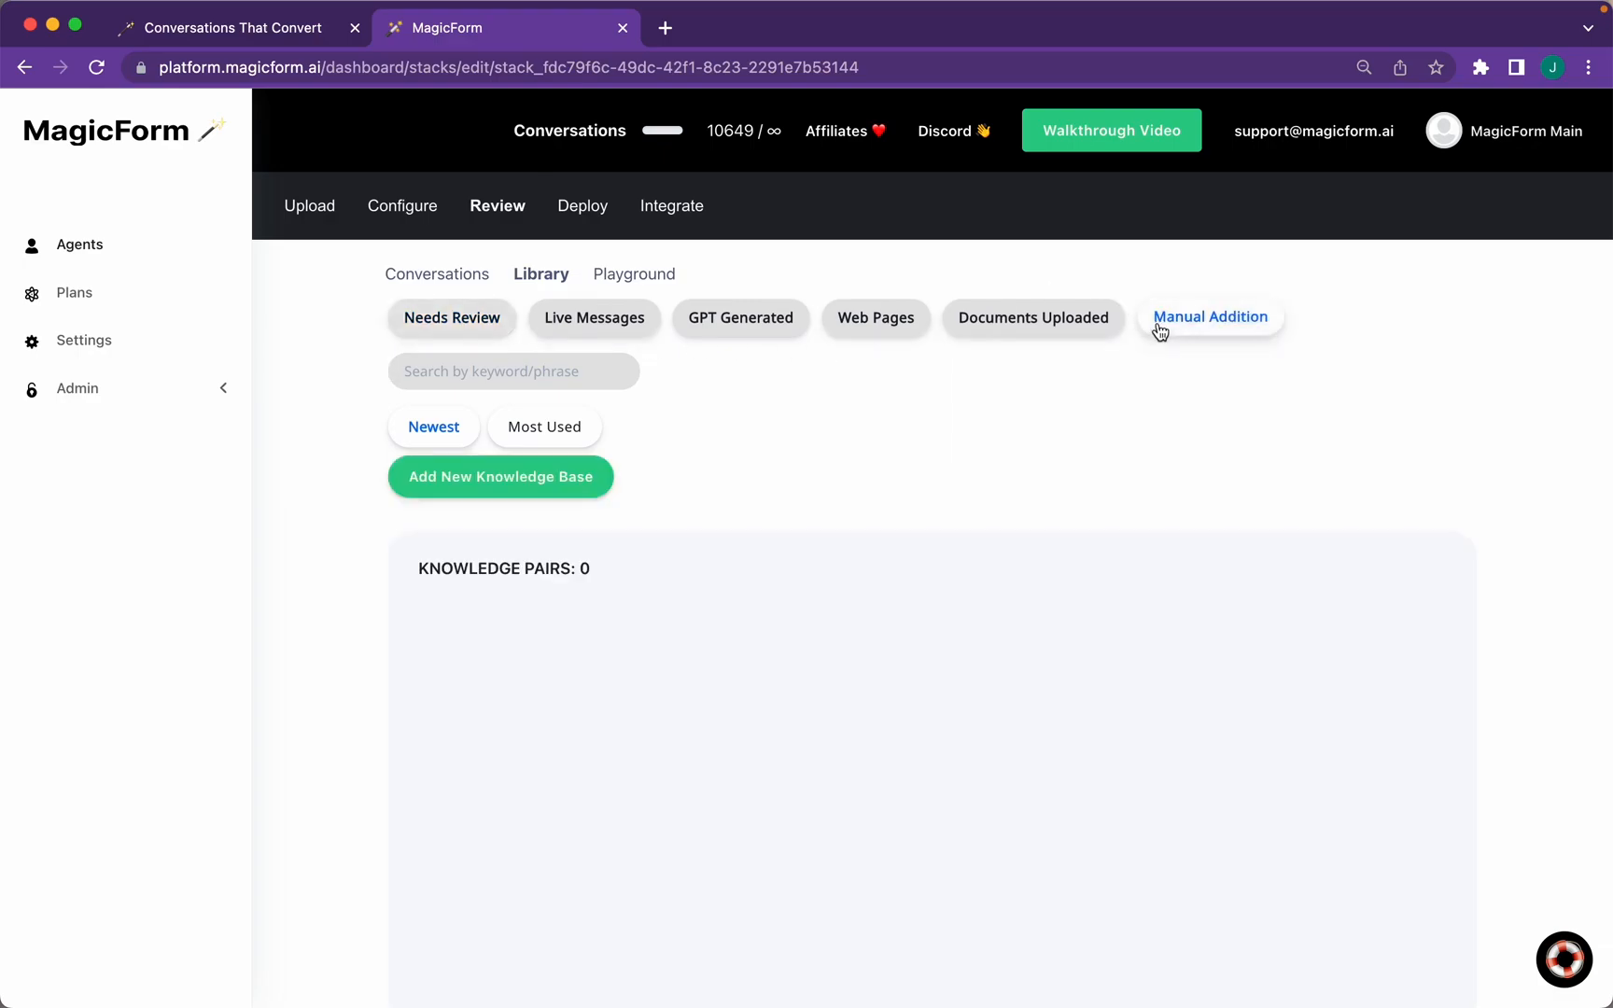
pyautogui.click(458, 483)
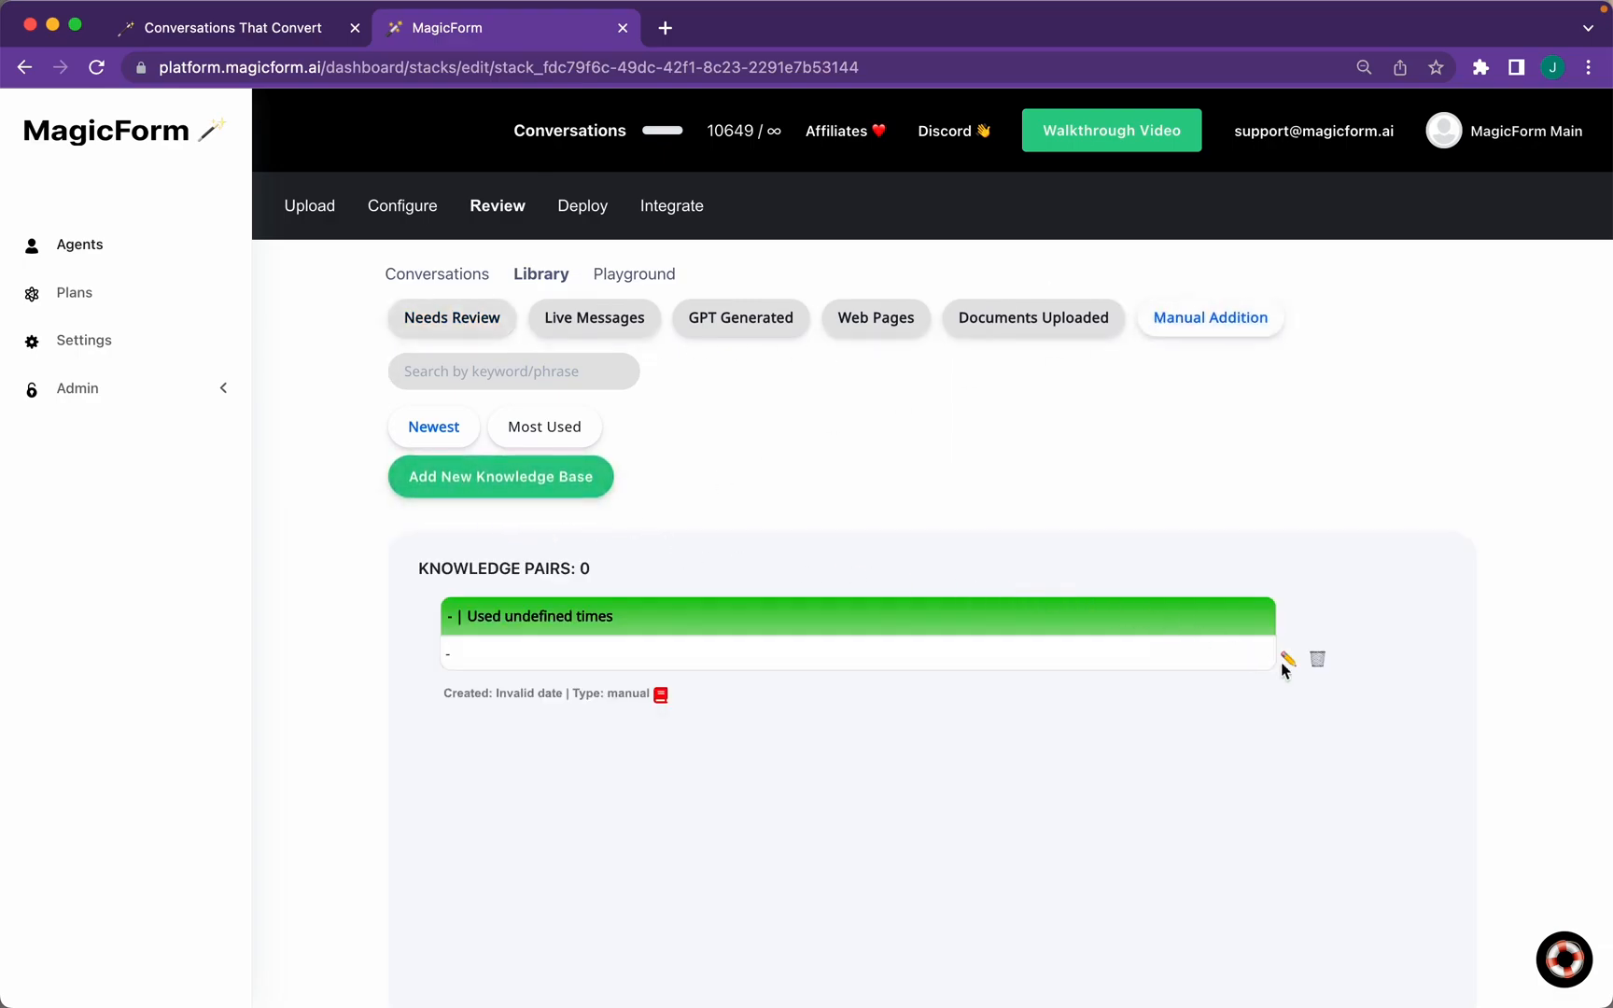
pyautogui.click(1317, 659)
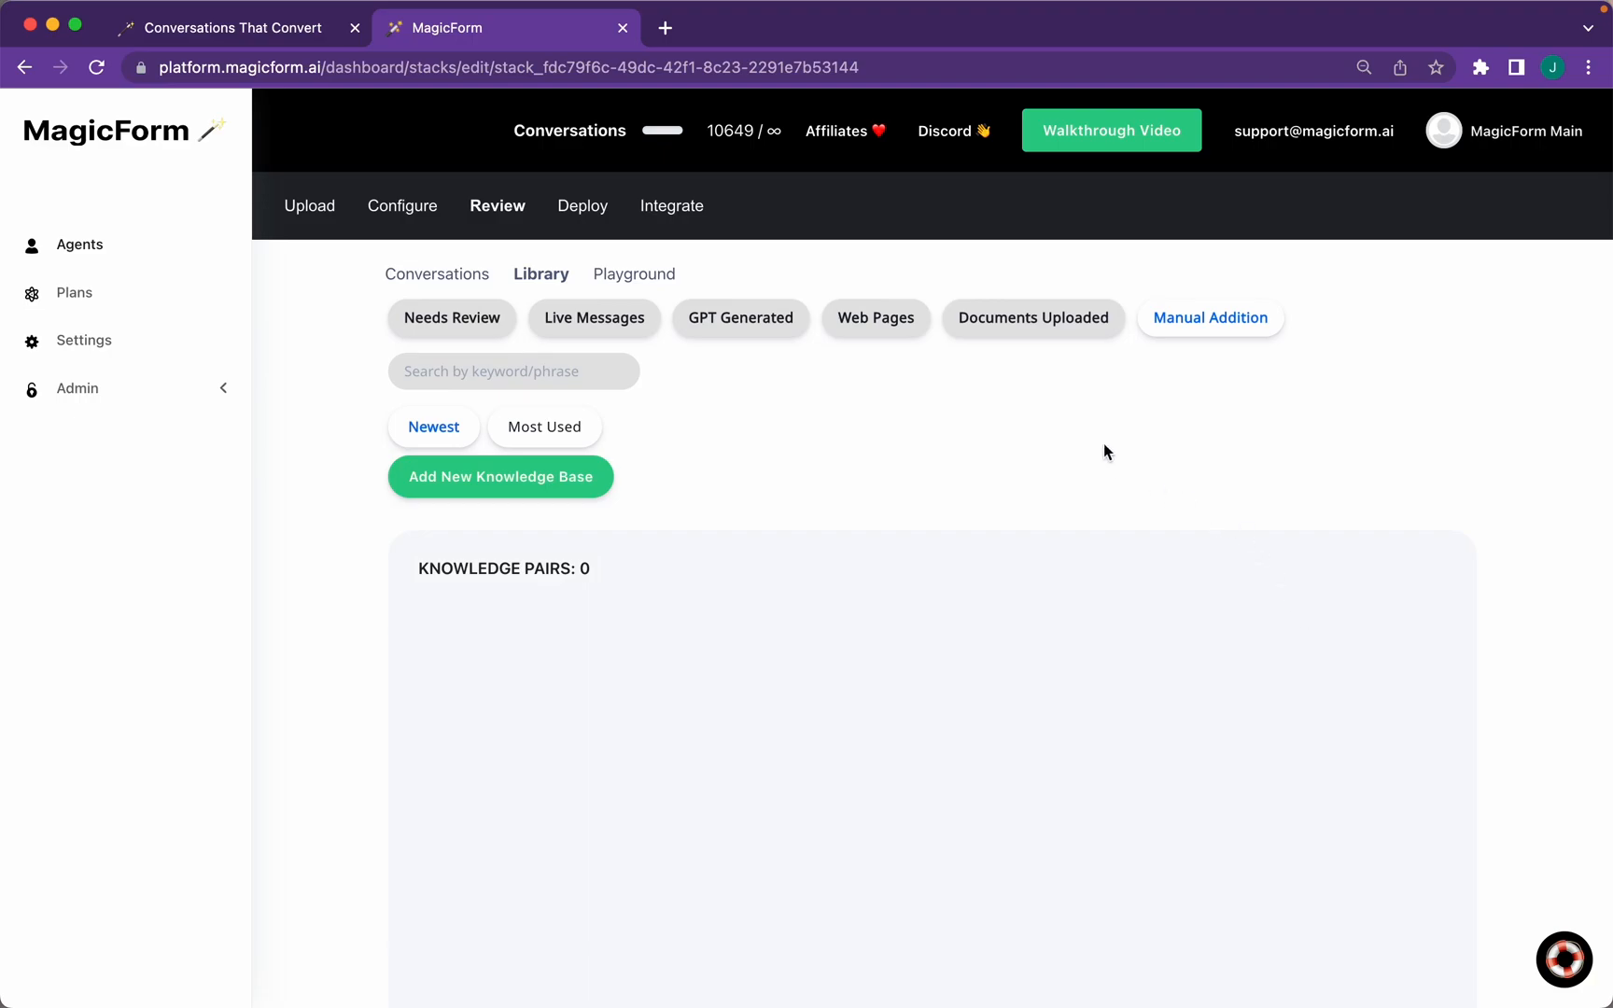
# Ask the test agent 'What makes you uniqe?' in the chat
pyautogui.click(633, 280)
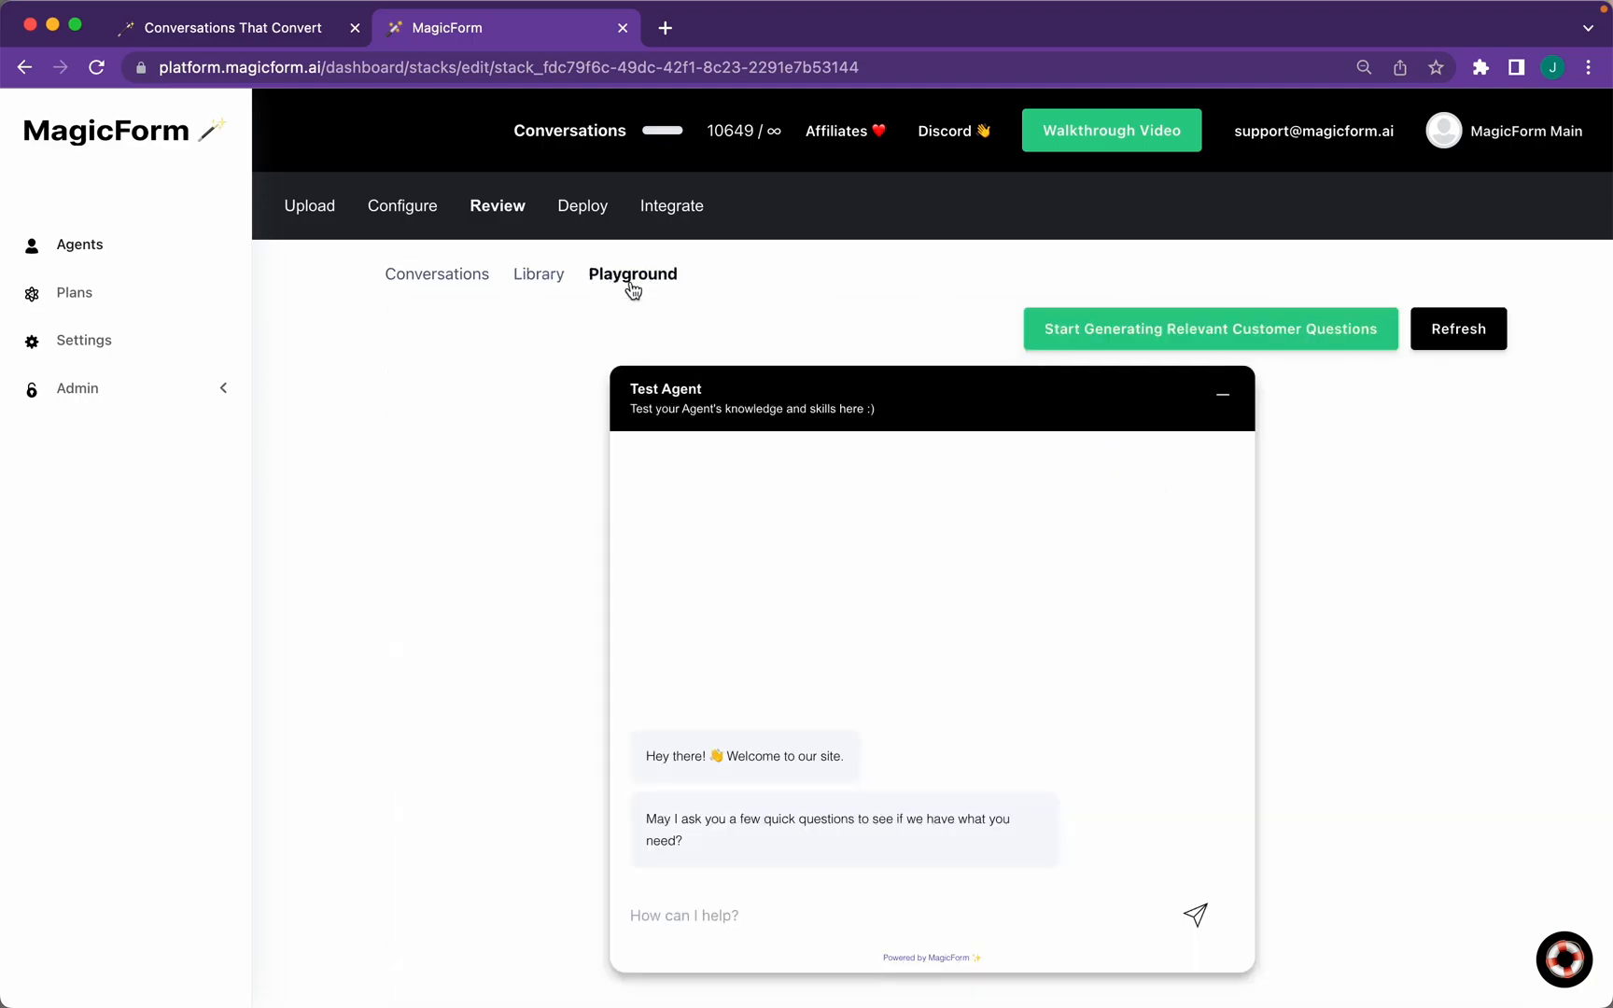
pyautogui.click(622, 908)
pyautogui.write('What makes you uniqe?')
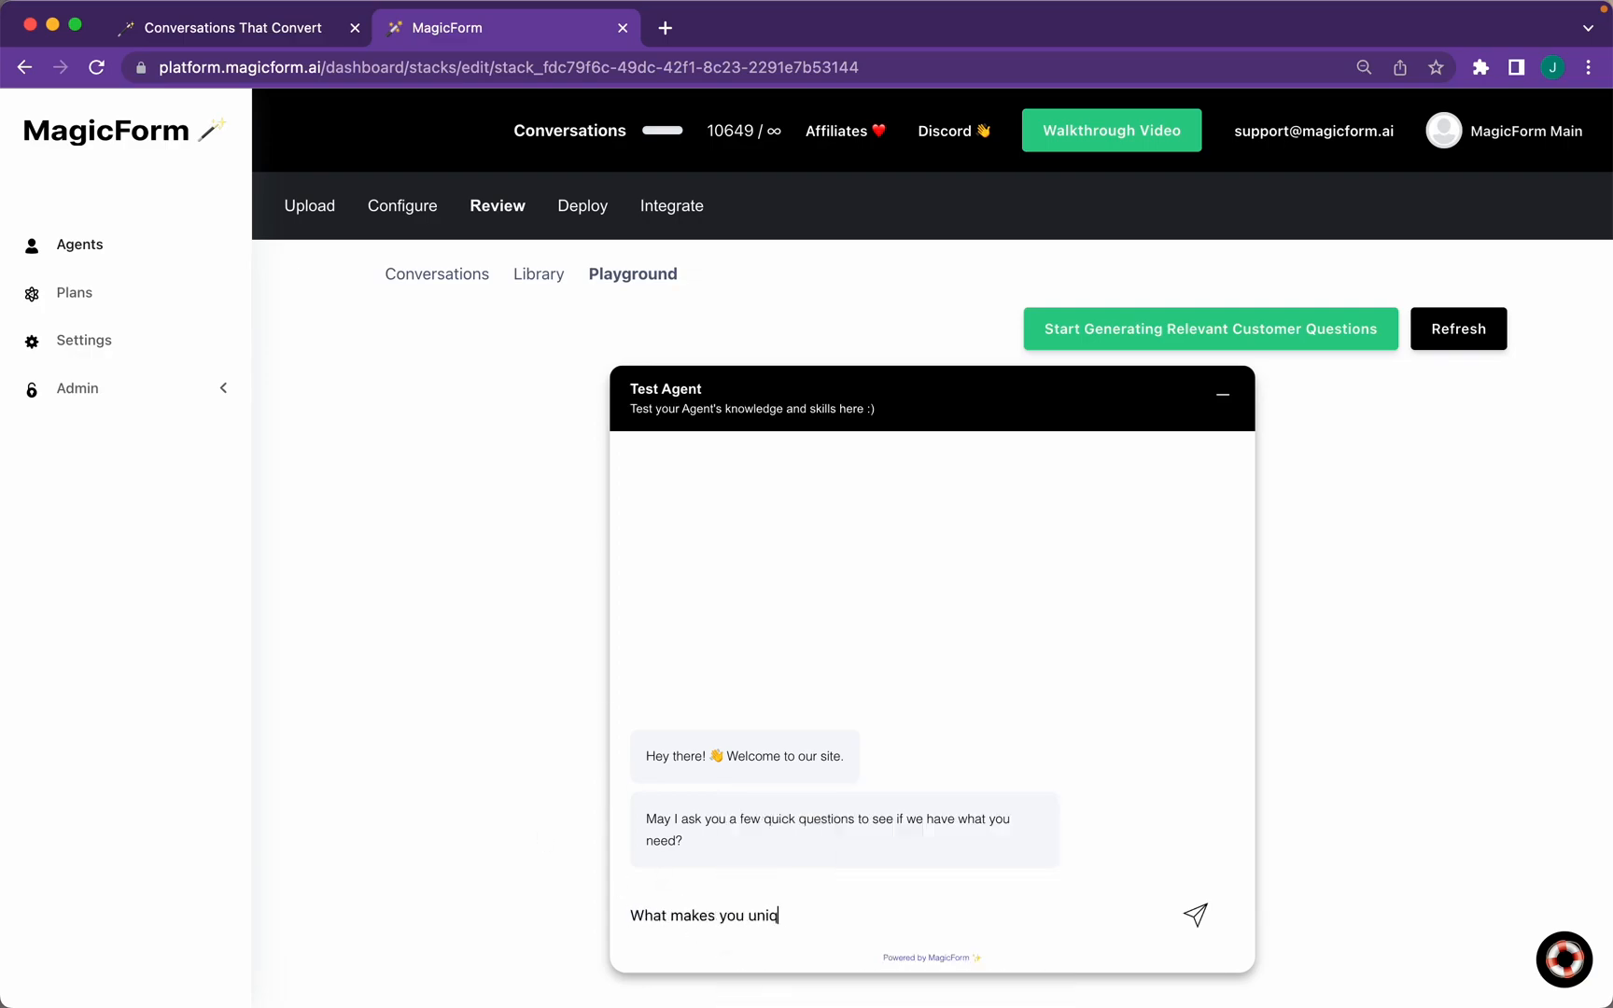
pyautogui.press('Return')
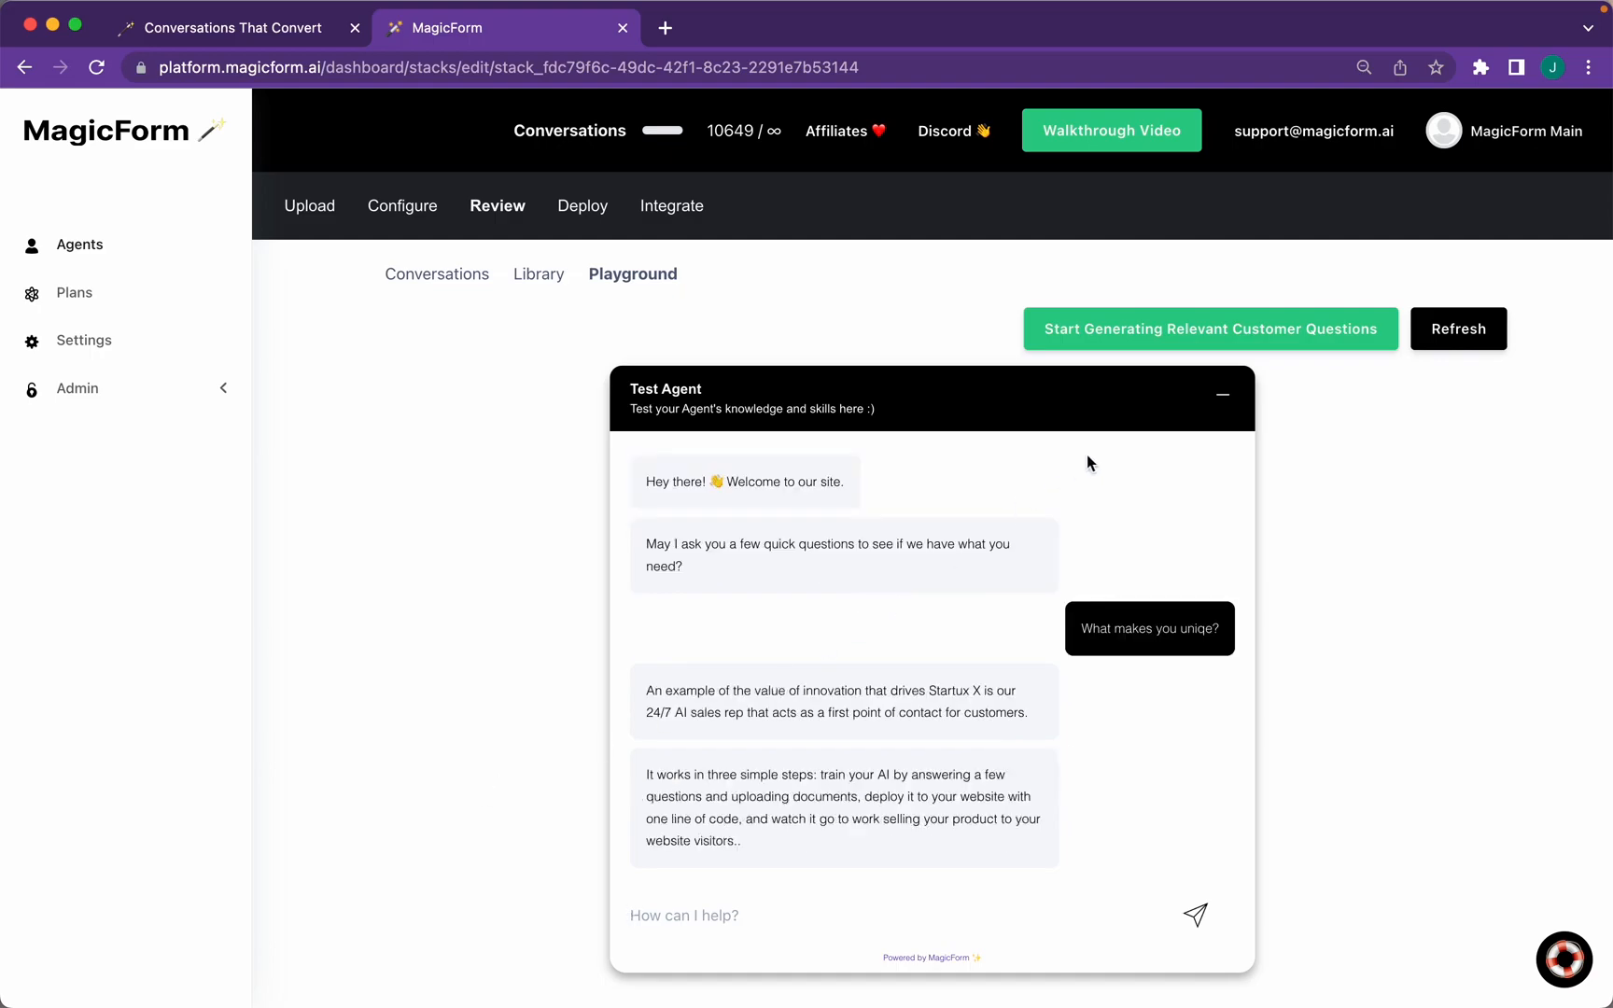
# Auto-generate relevant customer questions for the agent, stop generation, and view logged conversations
pyautogui.click(1176, 339)
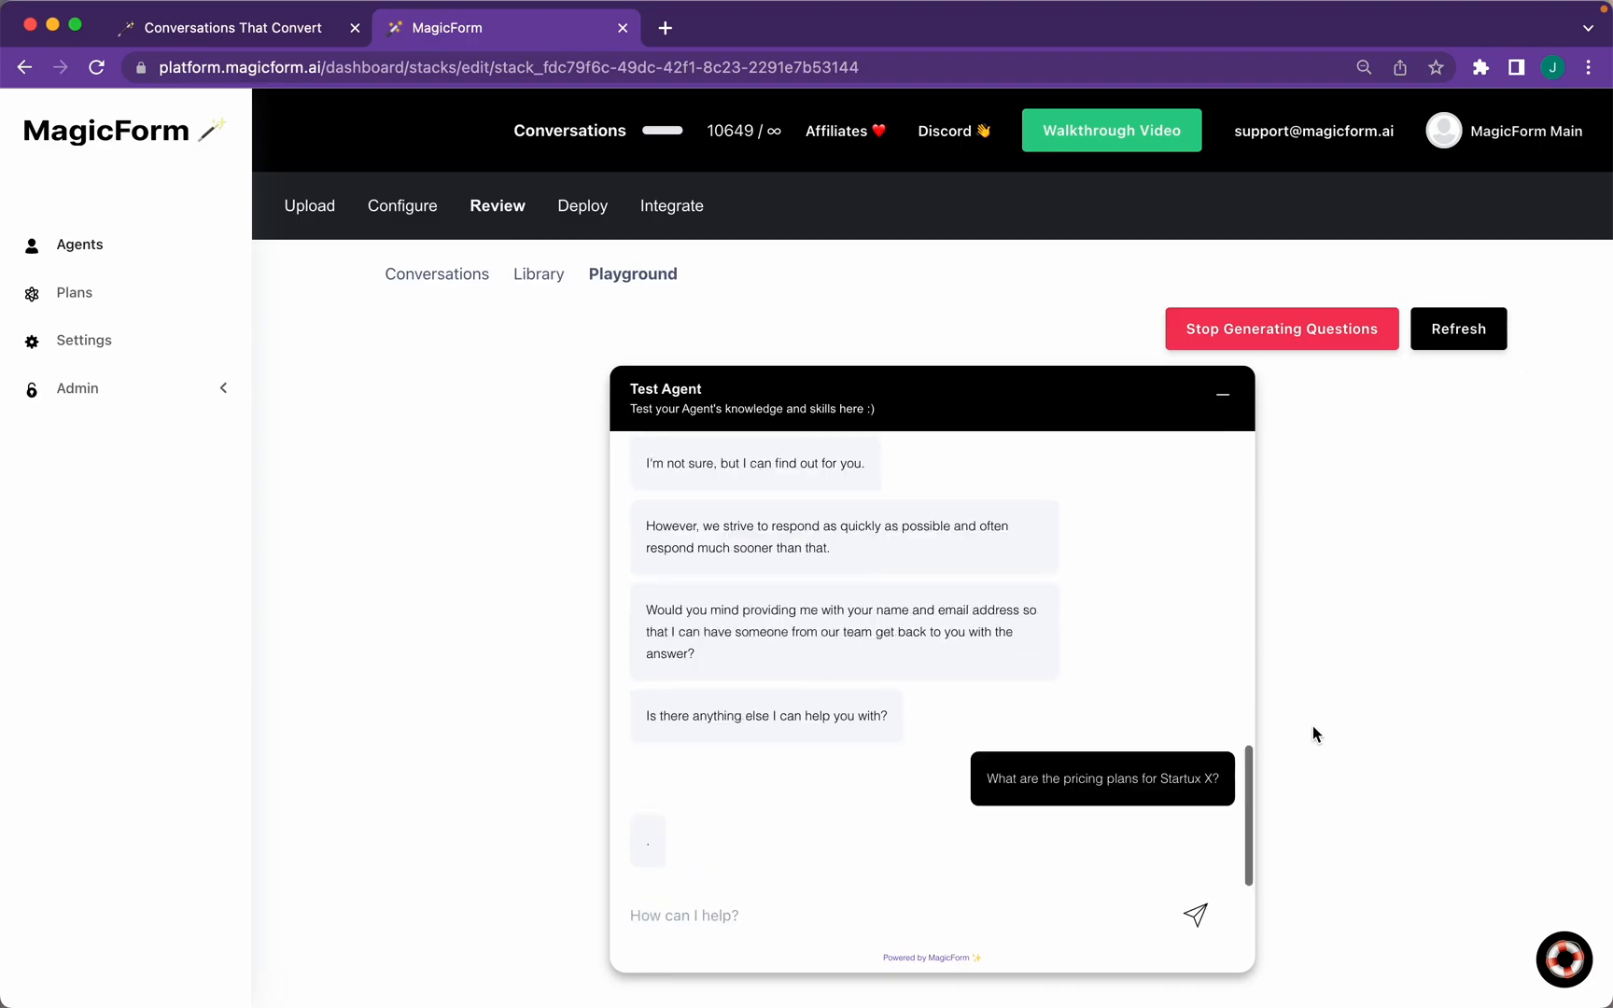
pyautogui.click(1270, 327)
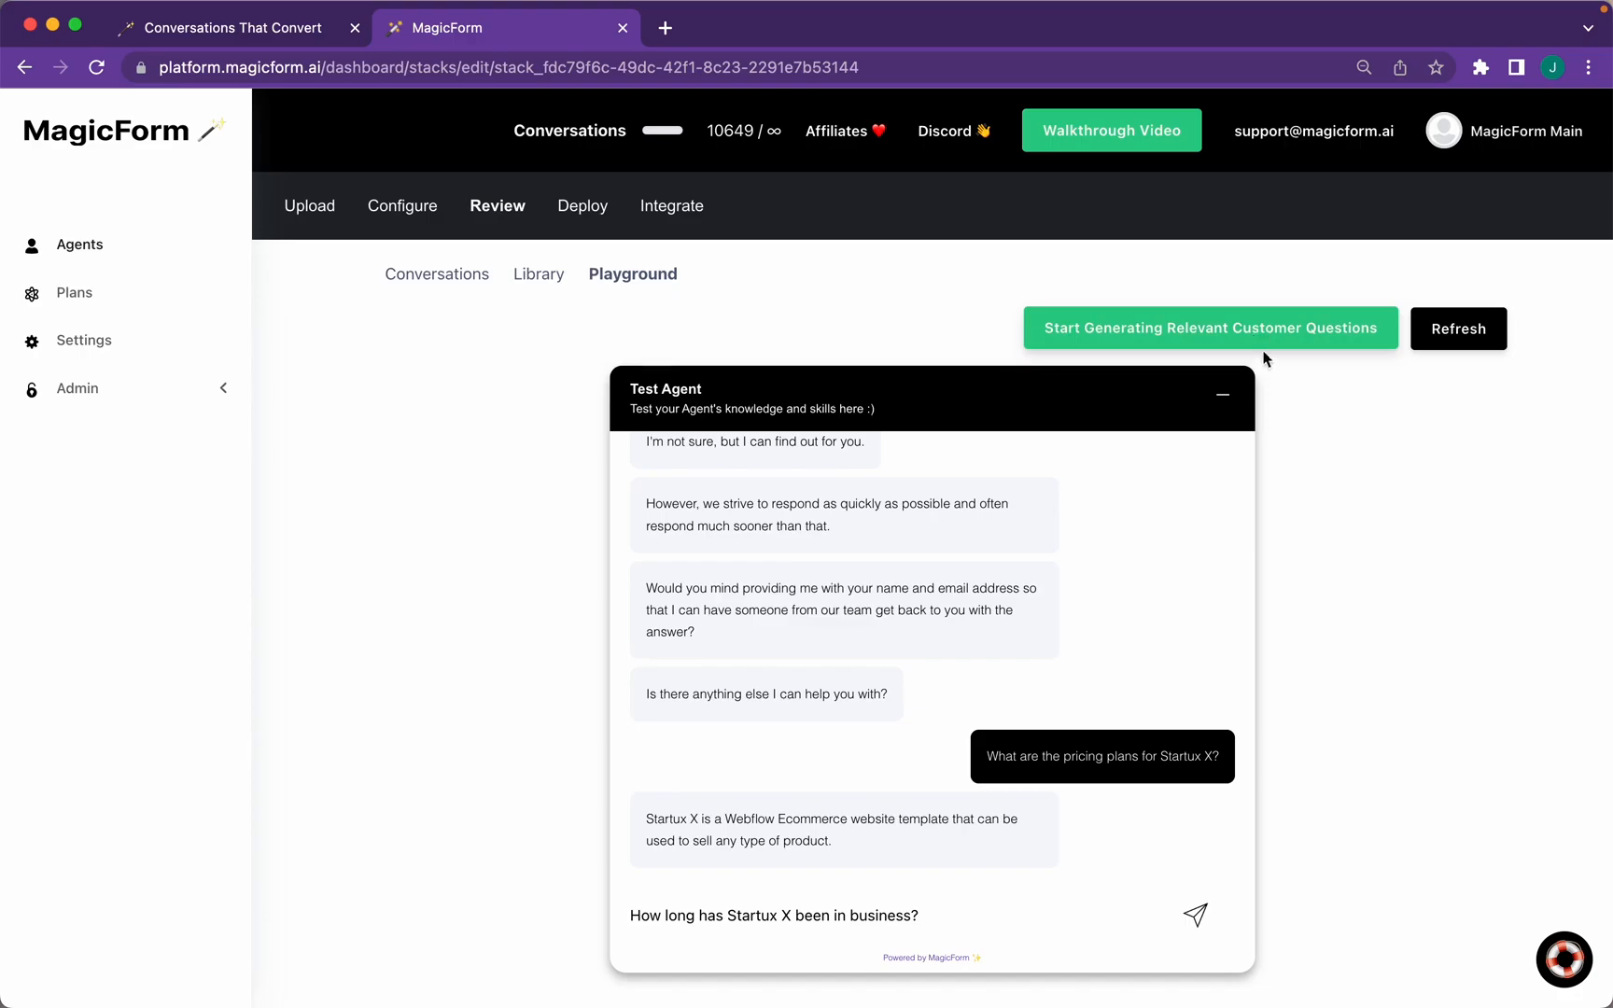
pyautogui.click(446, 282)
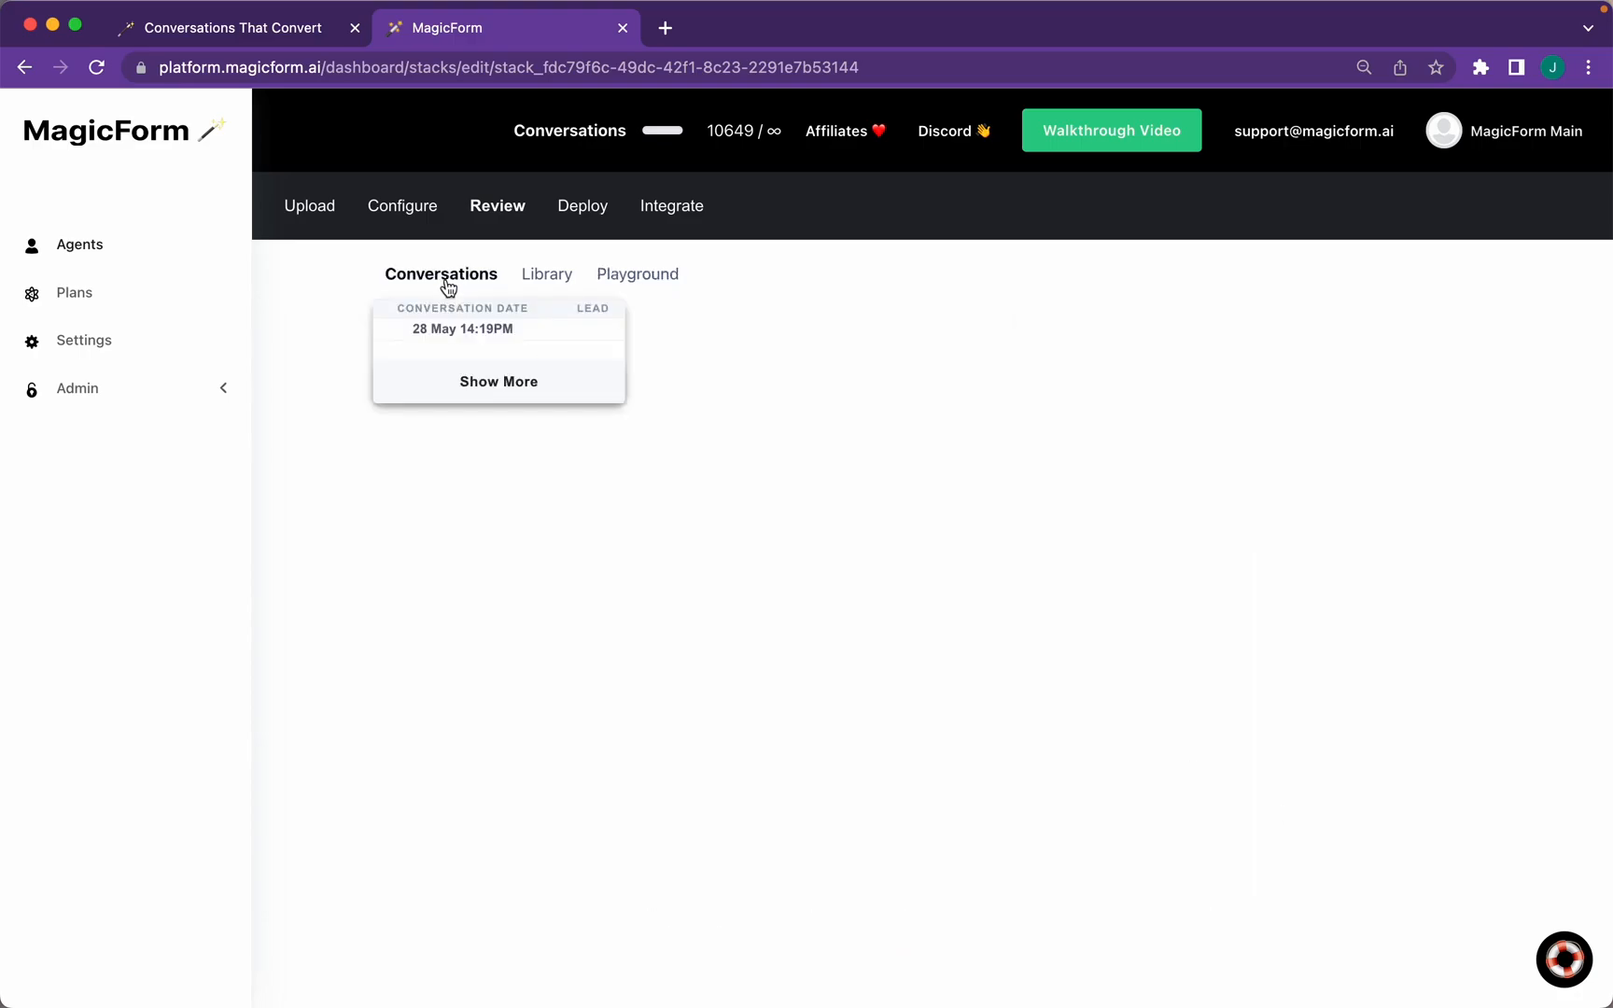
# In the 28 May 14:19PM conversation, append 'in the "Configuration" Tab under Personality' to the greeting reply
pyautogui.click(459, 334)
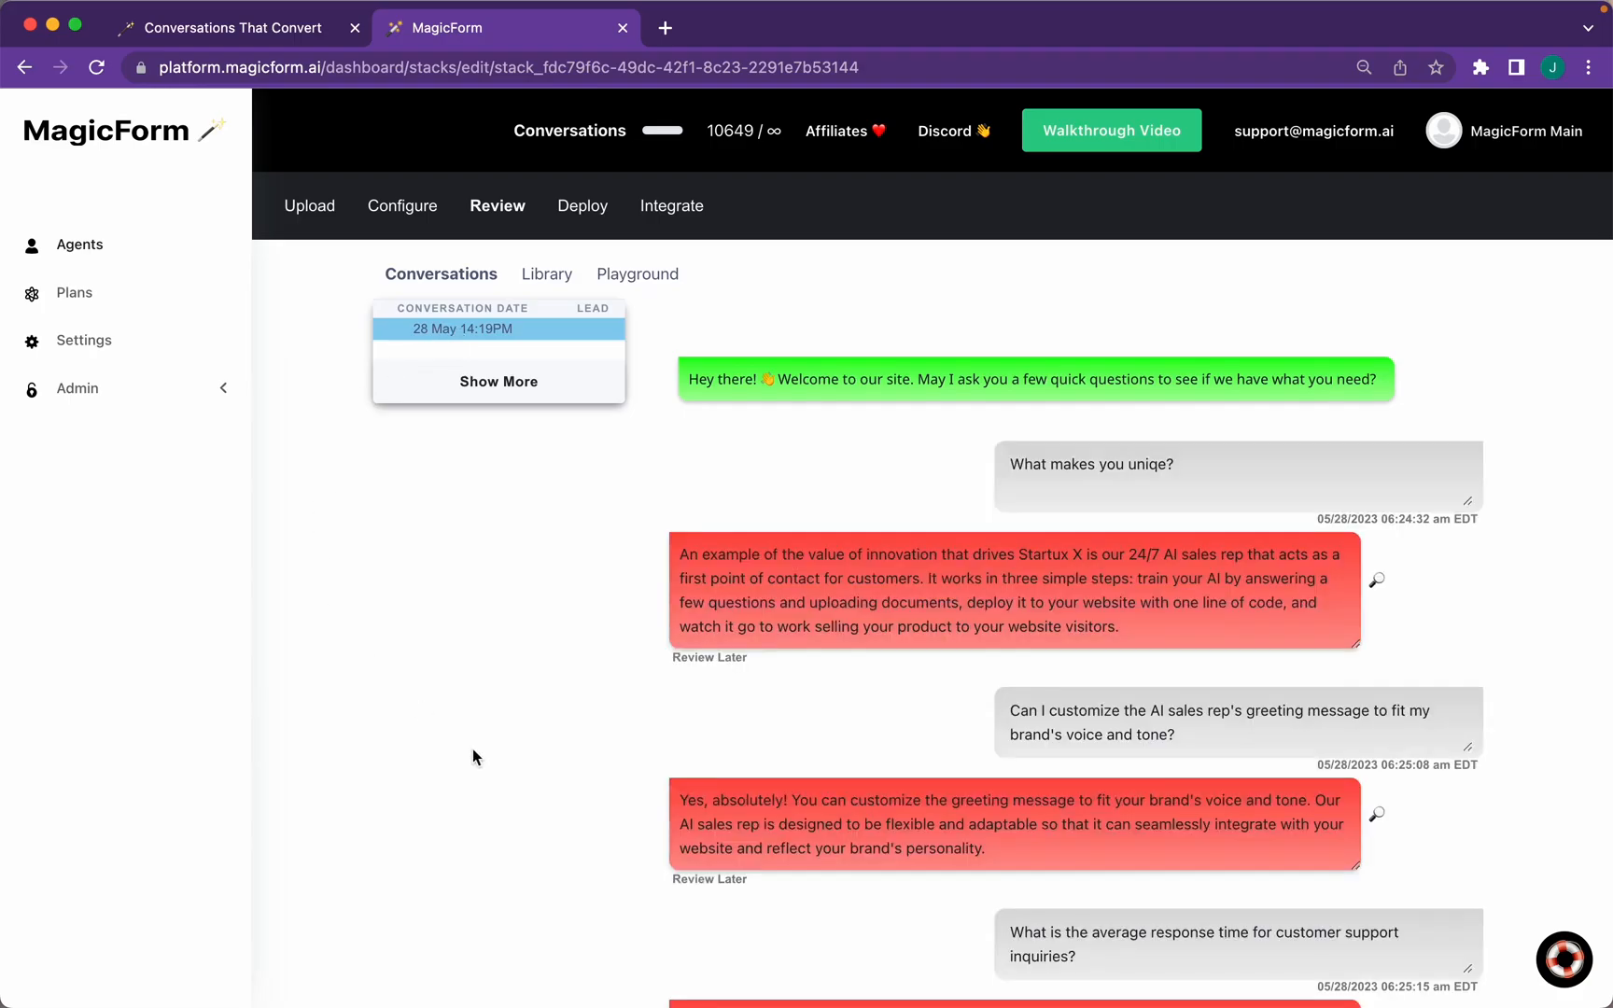
pyautogui.click(1306, 800)
pyautogui.write('in the "Configuration" Tab under F')
pyautogui.write('Personality"')
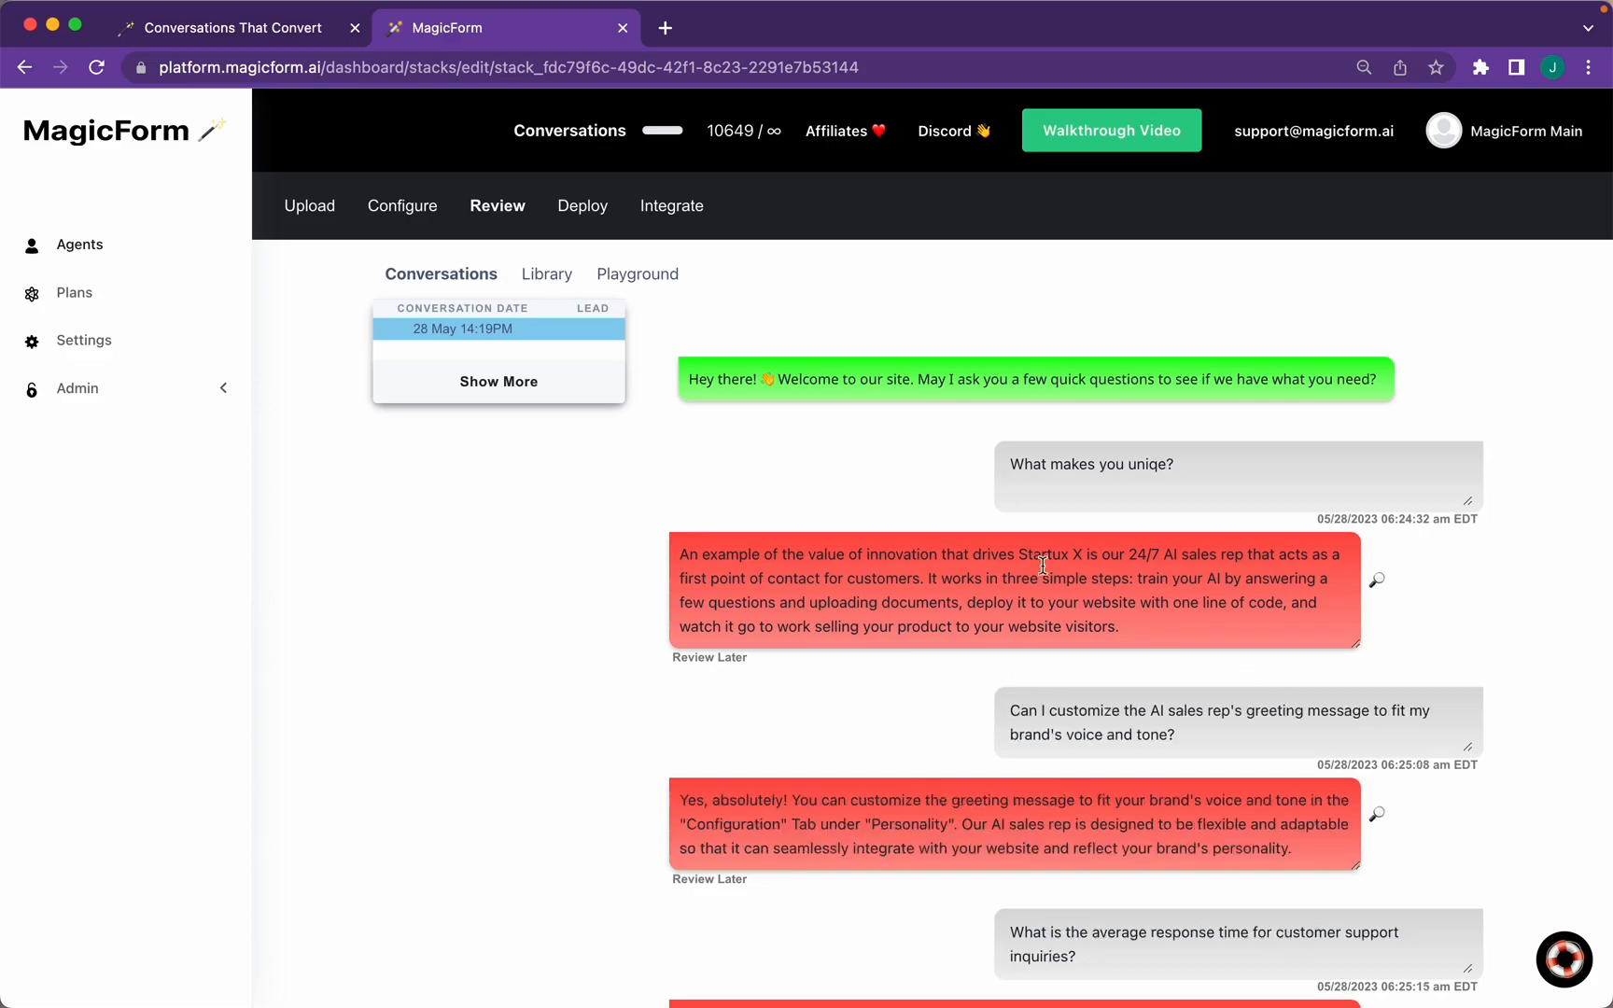
# Check the Library filtered to Live Messages, then review the conversation transcript
pyautogui.click(558, 281)
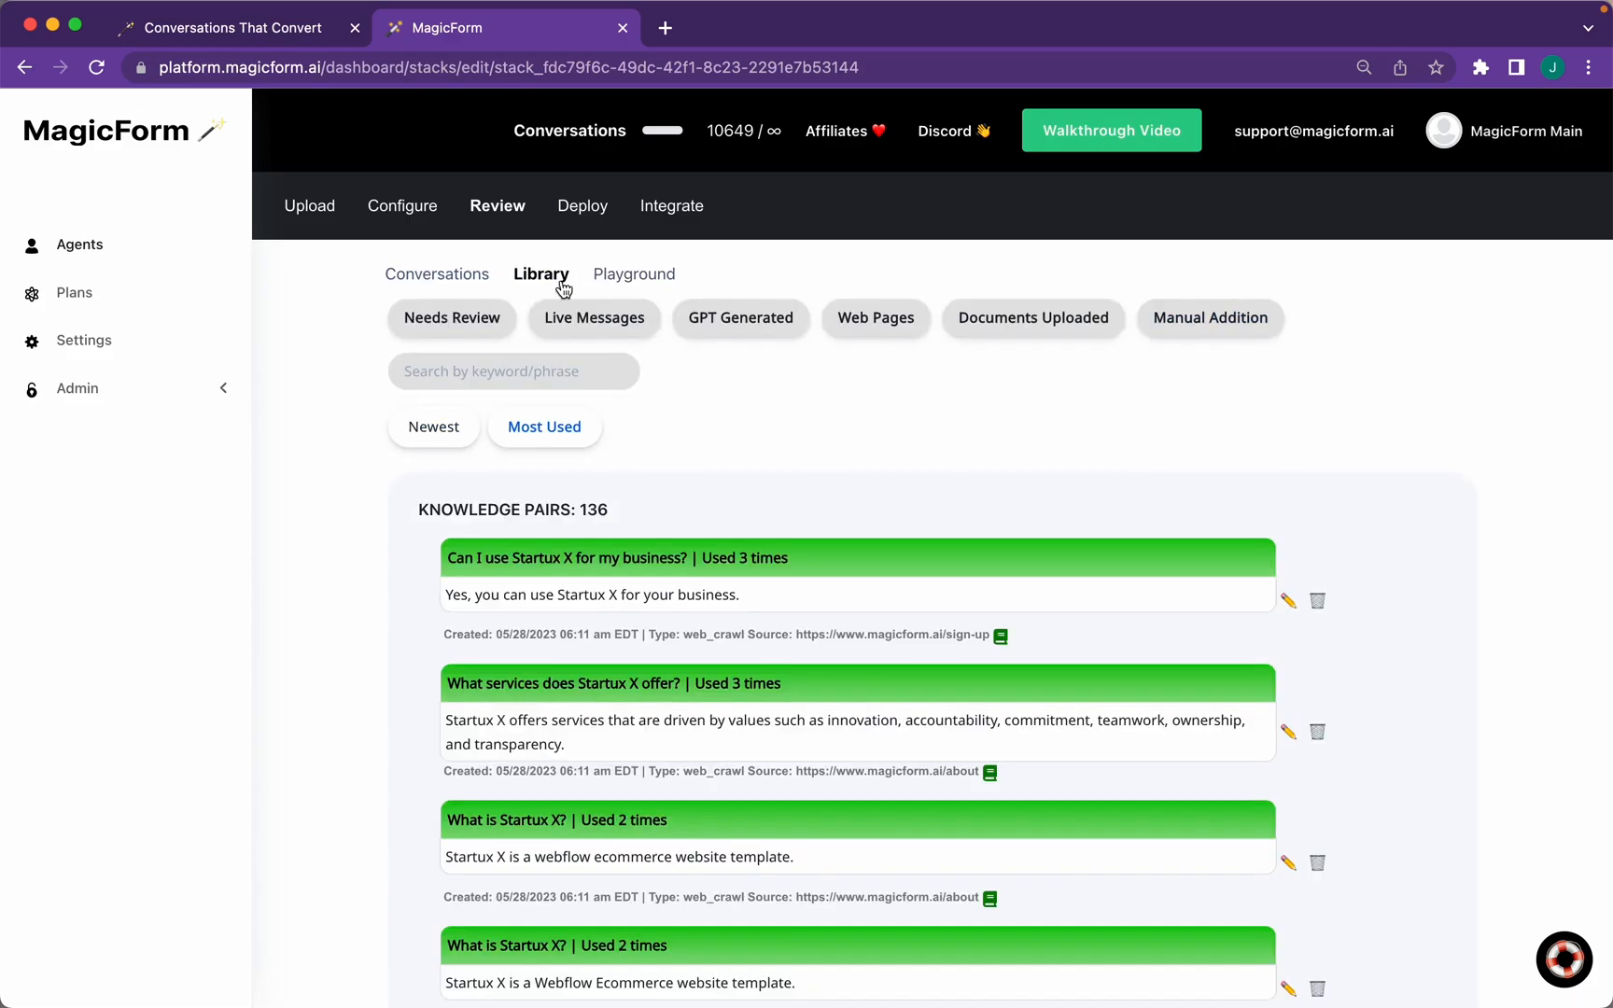
pyautogui.click(610, 333)
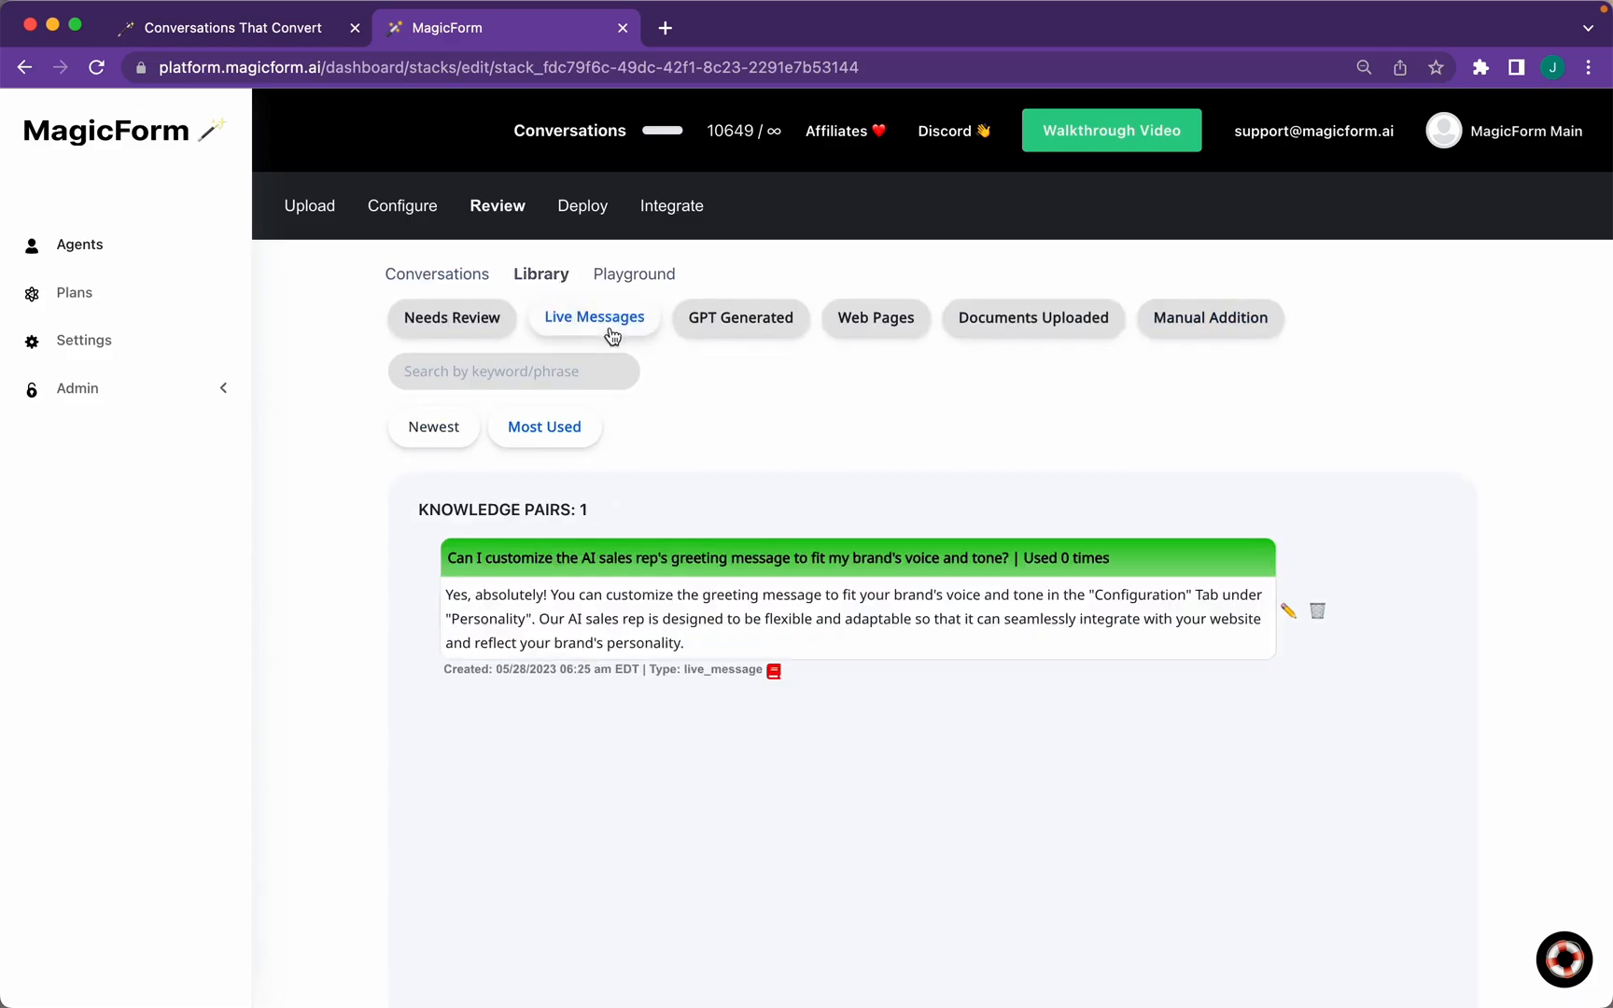
pyautogui.click(458, 278)
pyautogui.scroll(-5, 738, 693)
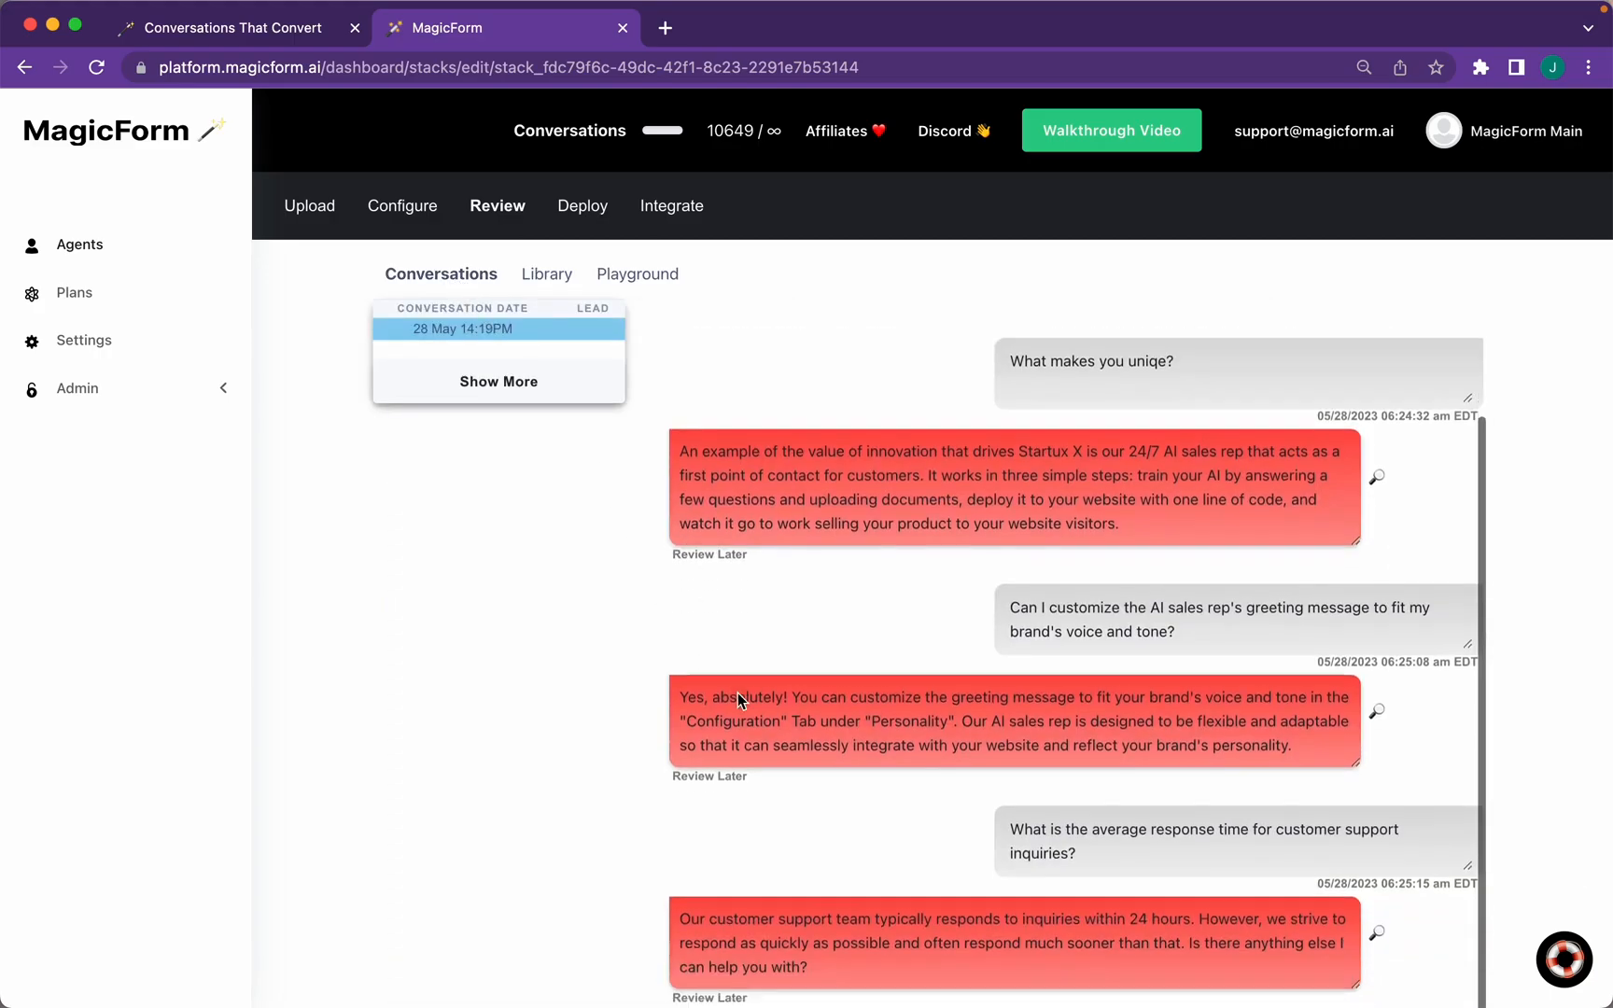
pyautogui.scroll(-10, 737, 693)
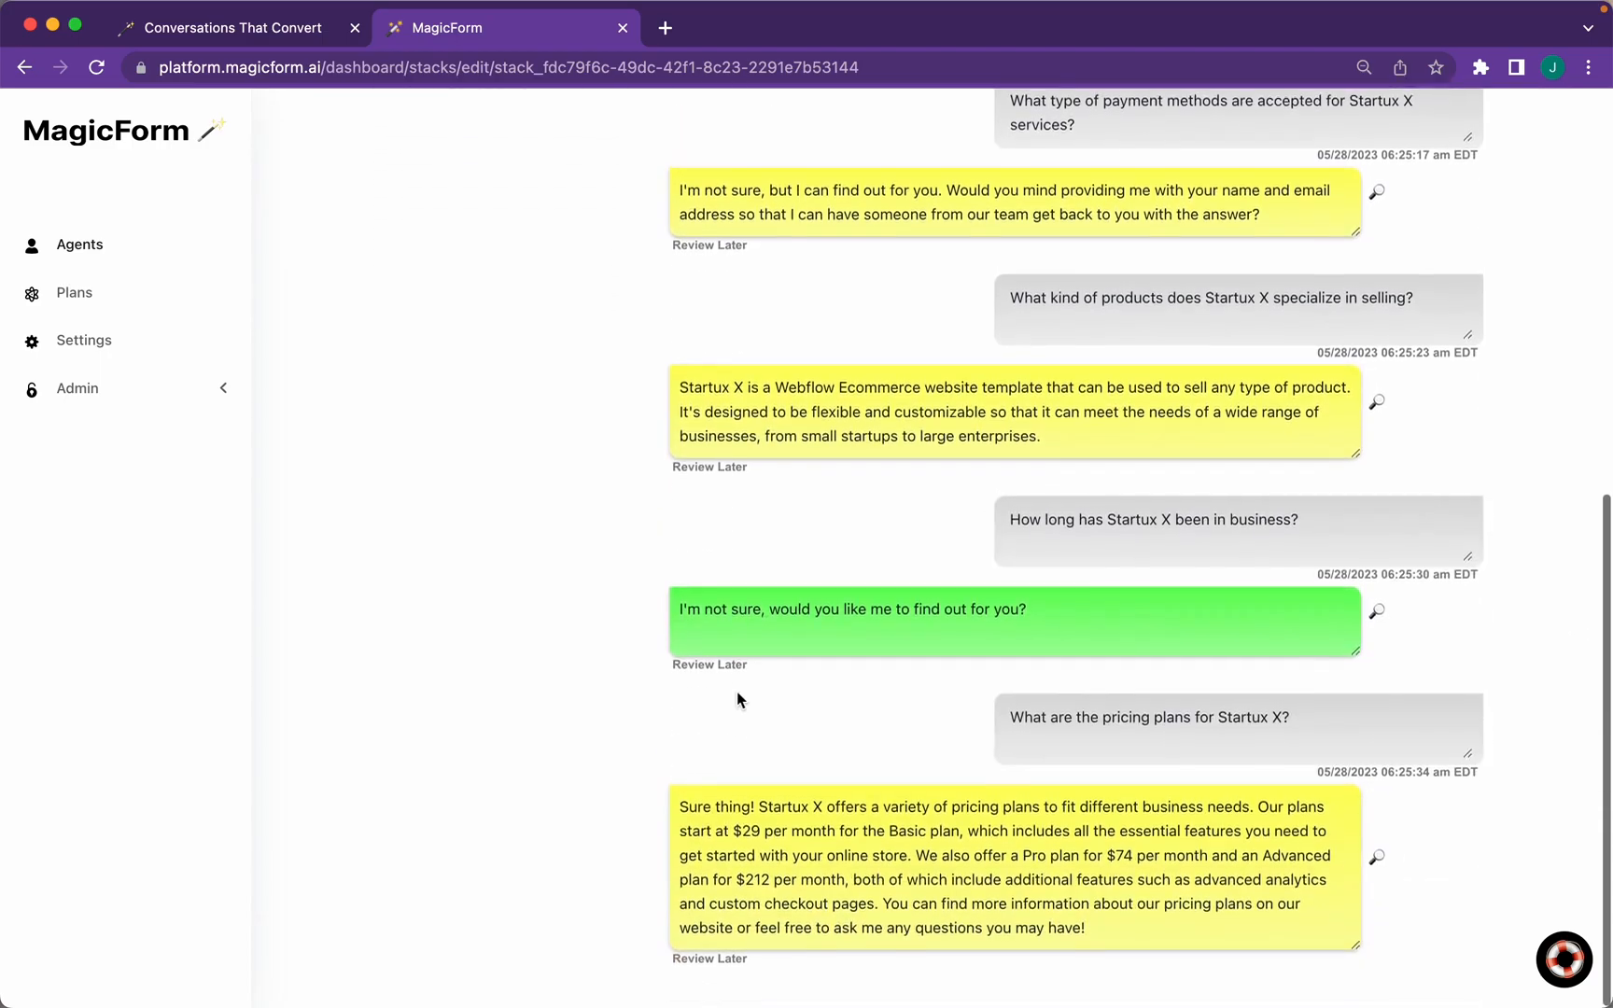
pyautogui.scroll(15, 739, 683)
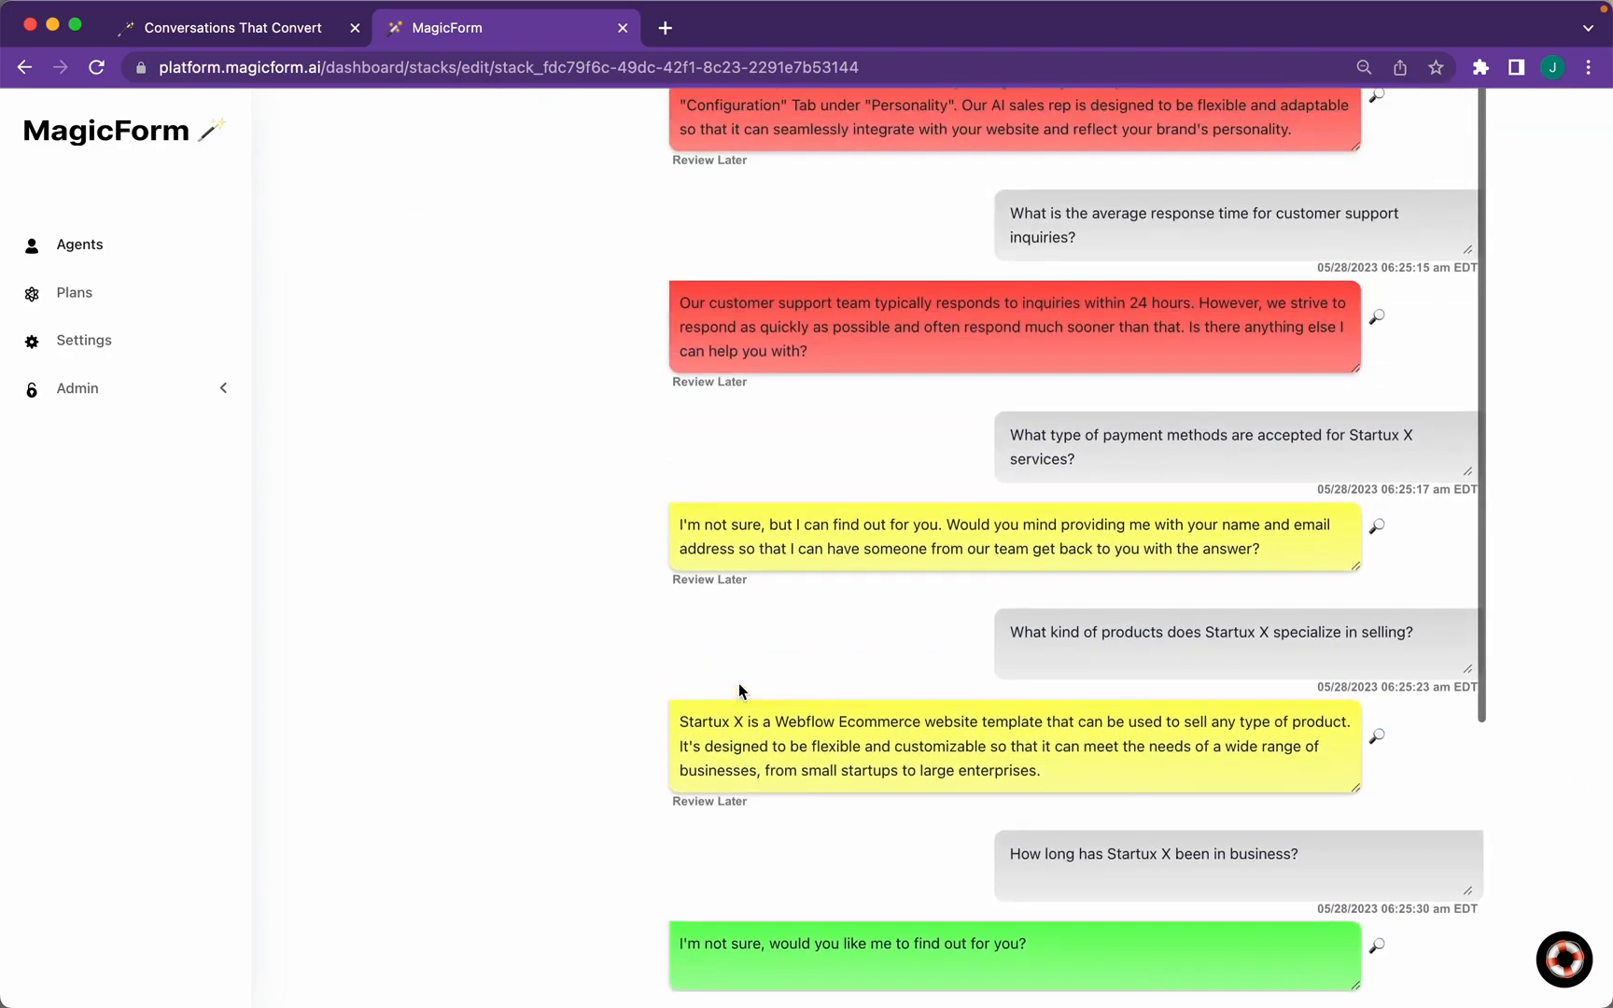
pyautogui.scroll(-15, 739, 683)
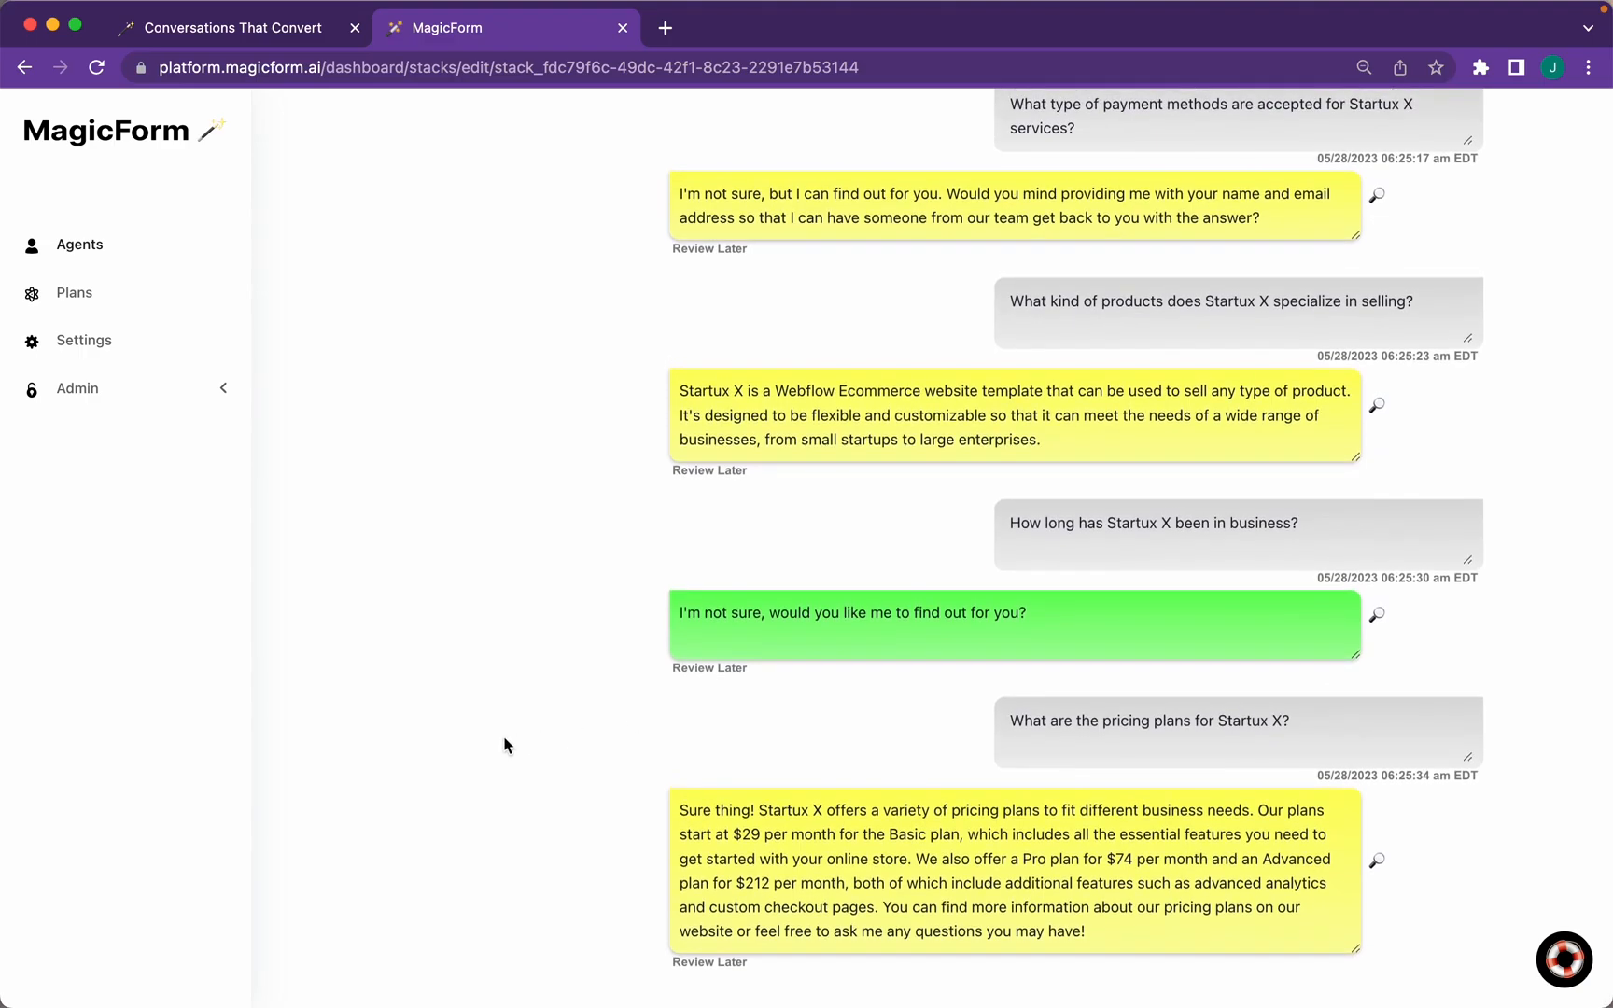
pyautogui.scroll(3, 505, 745)
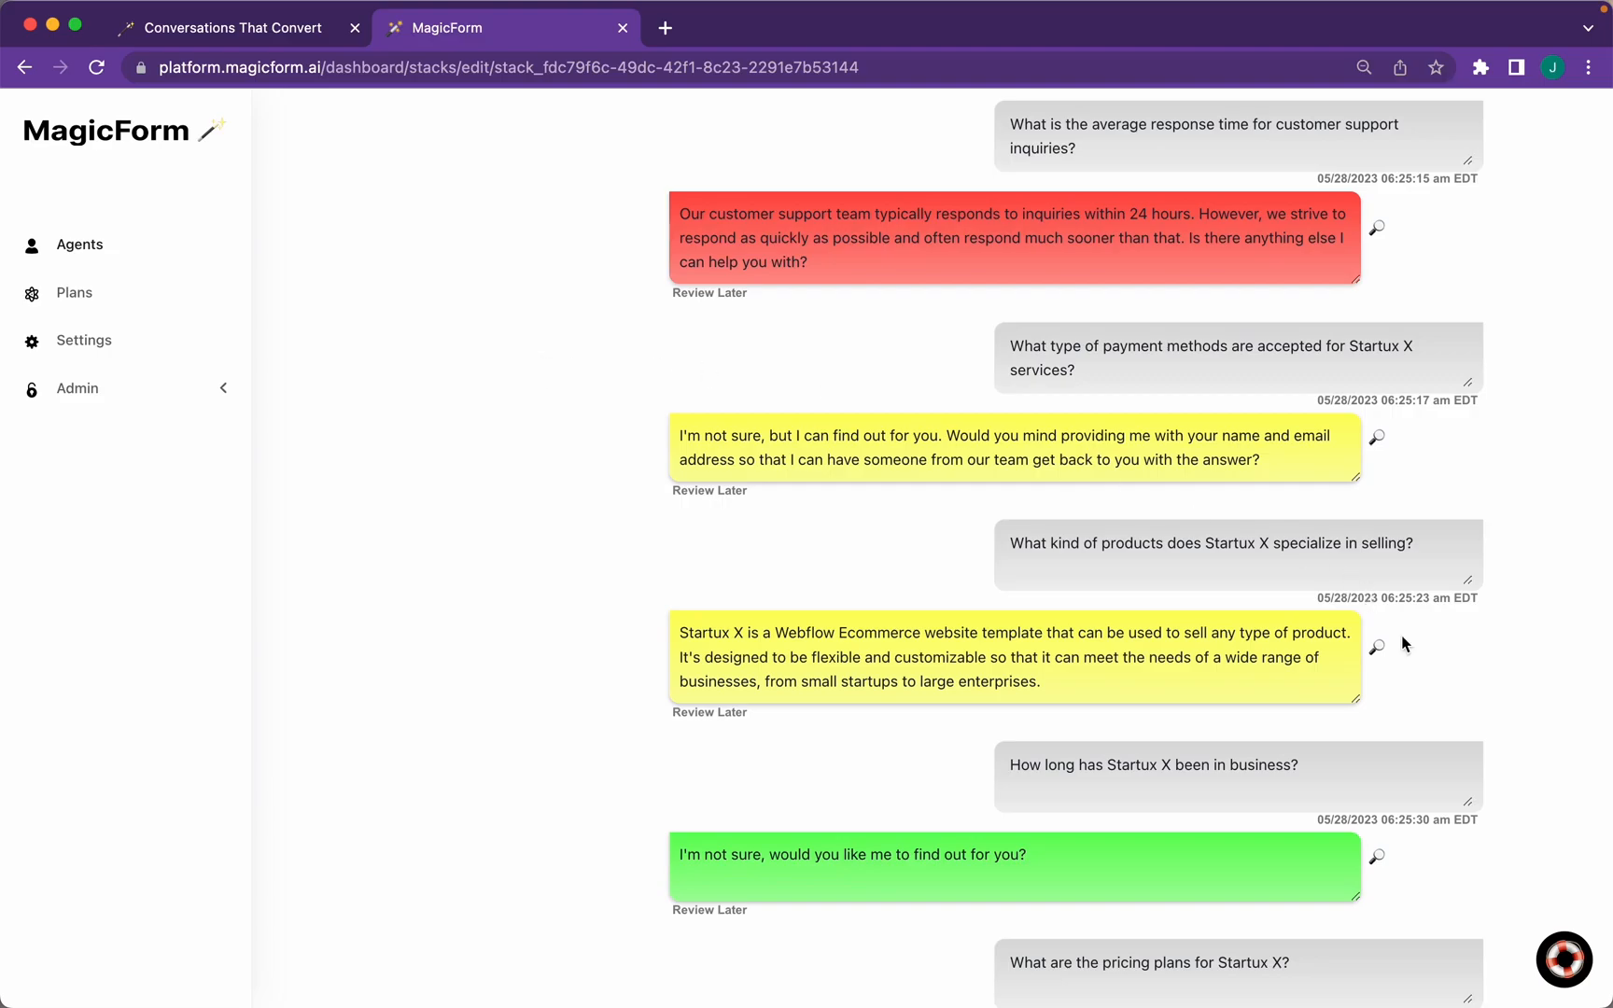
# Replace the first source knowledge answer behind the products reply with 'Changing this response' and save
pyautogui.click(1377, 650)
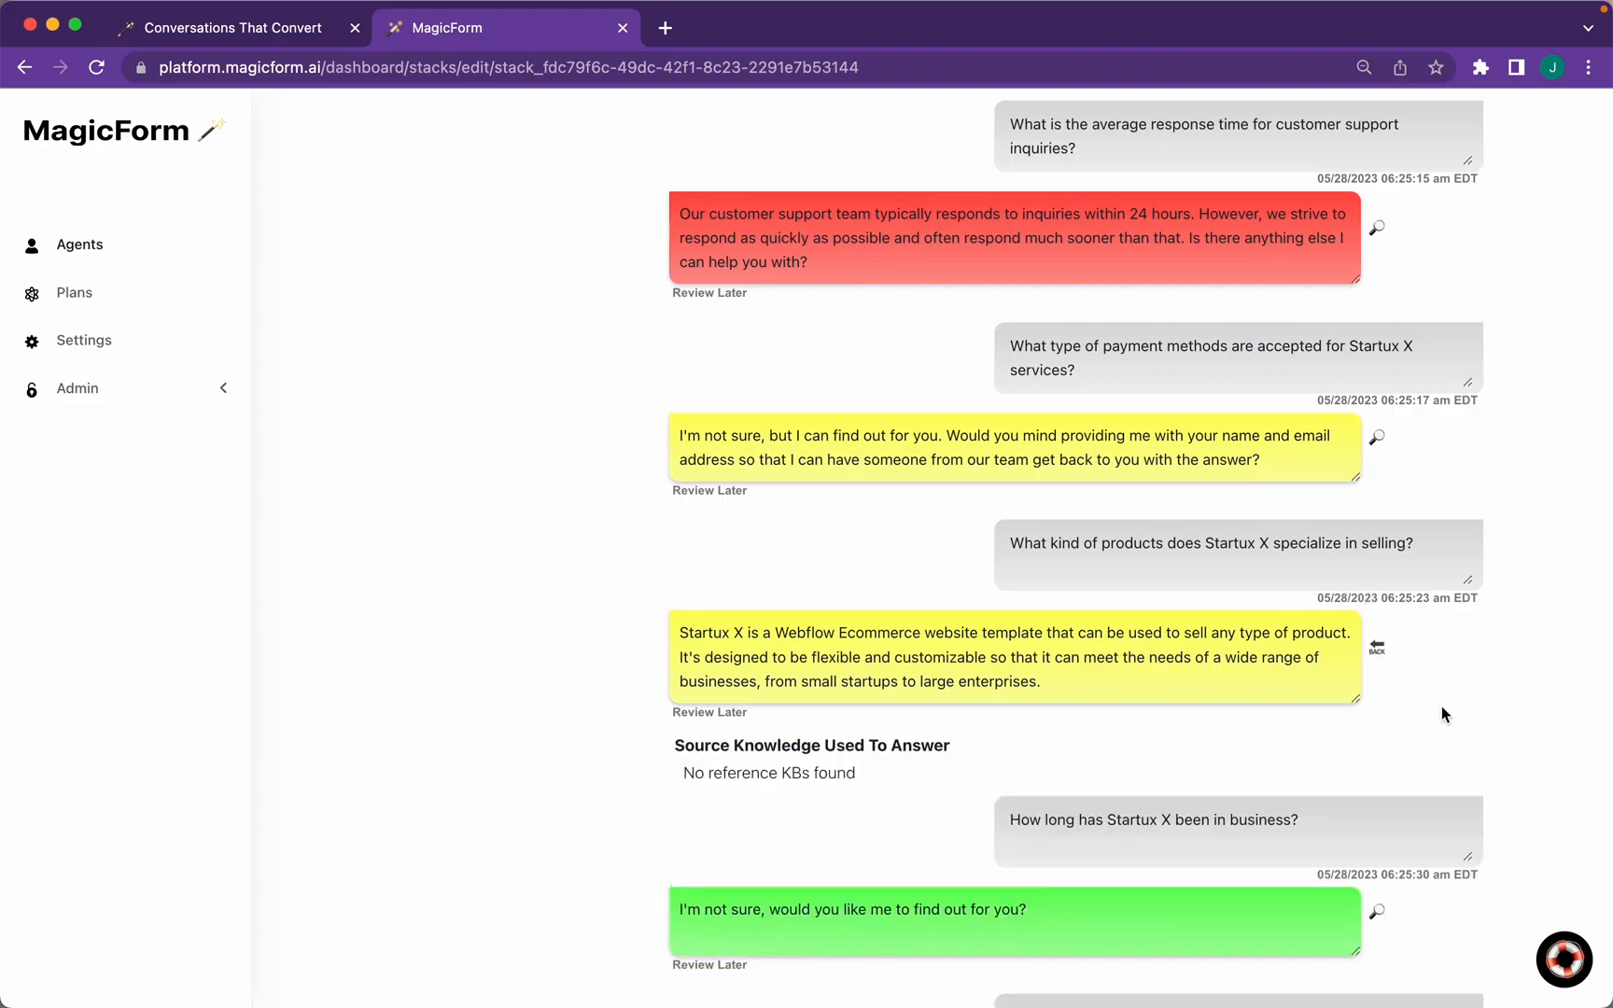
pyautogui.scroll(-4, 1442, 715)
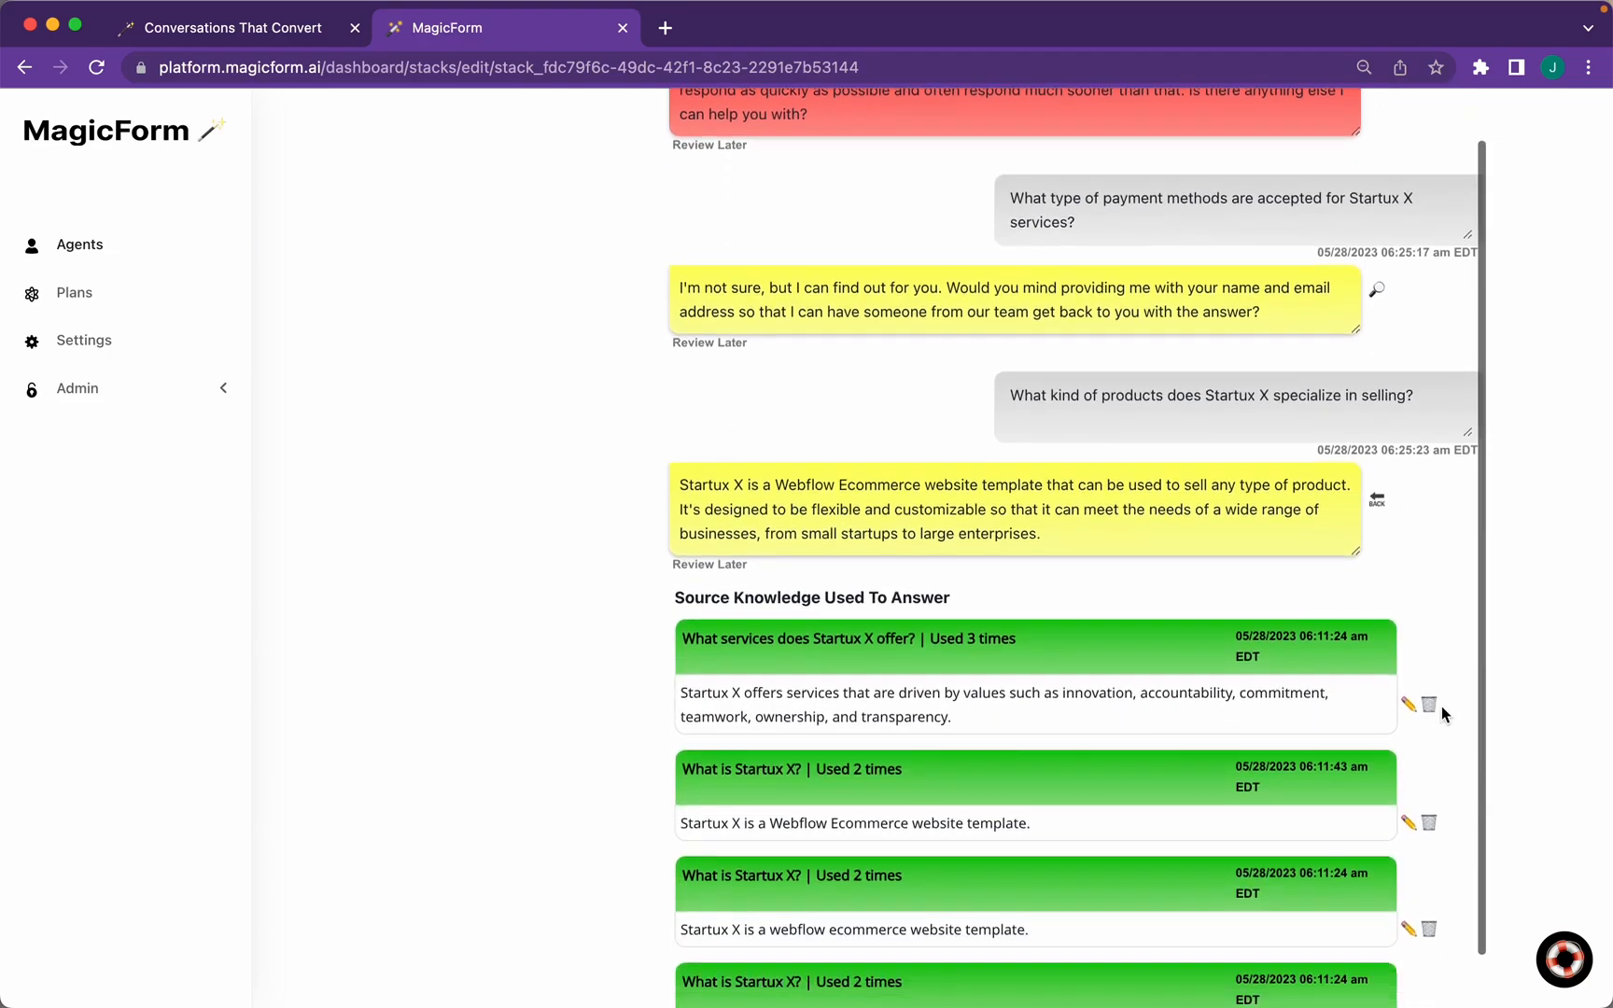
pyautogui.scroll(-1, 1442, 711)
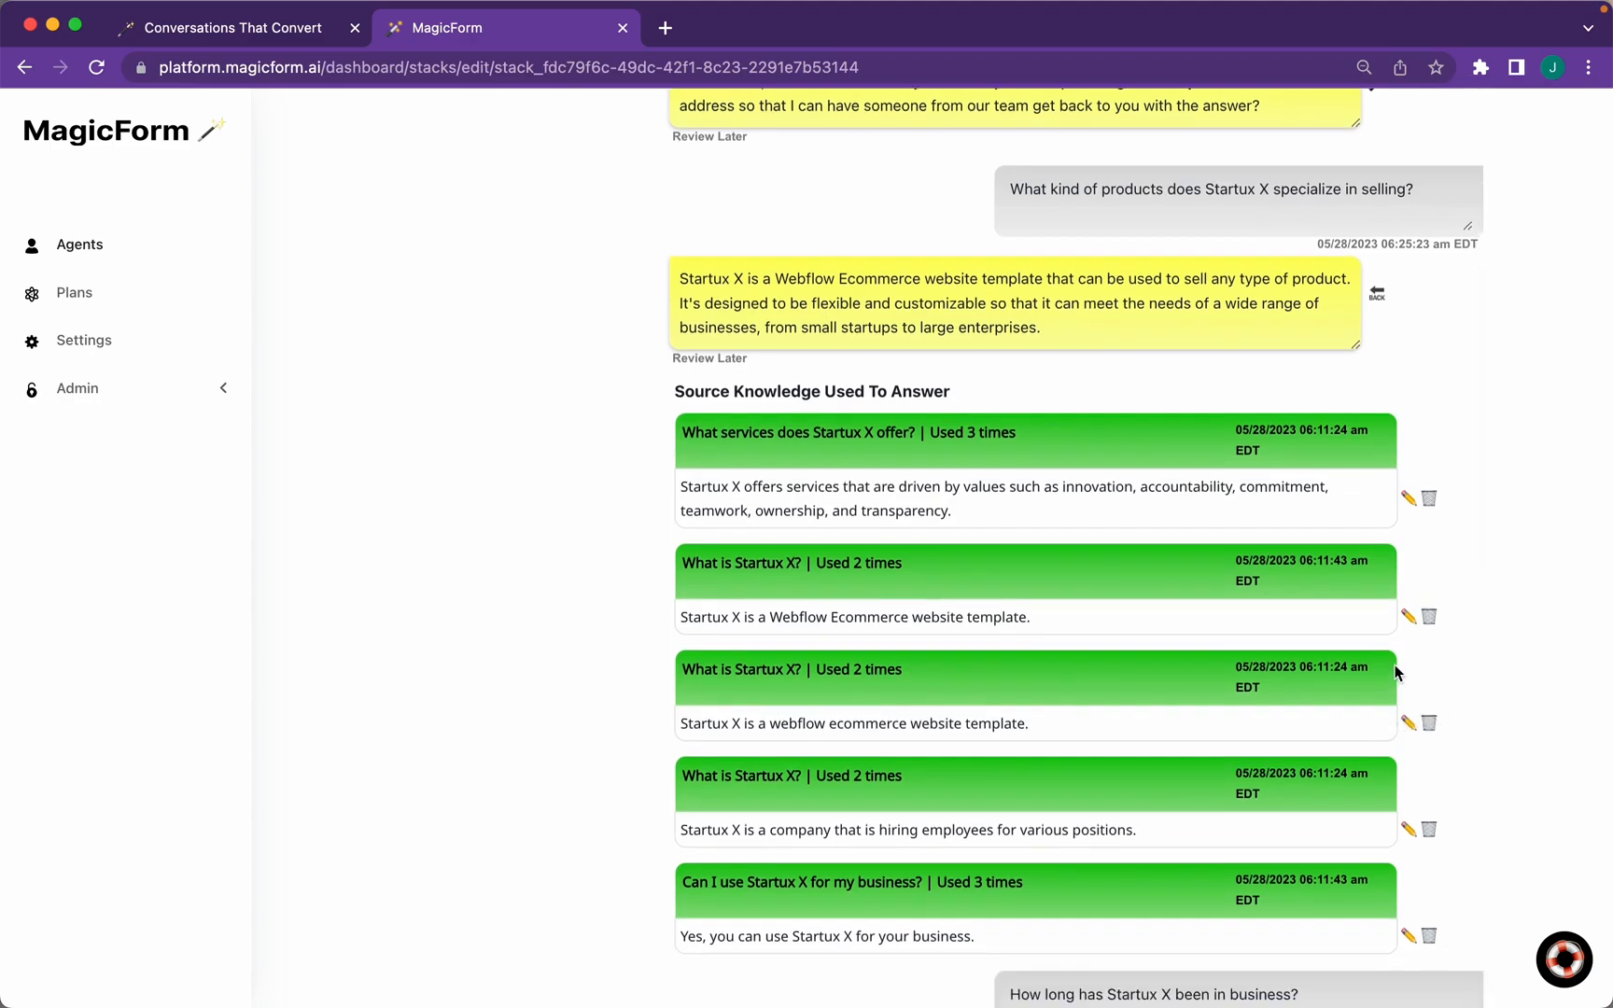
pyautogui.click(1409, 498)
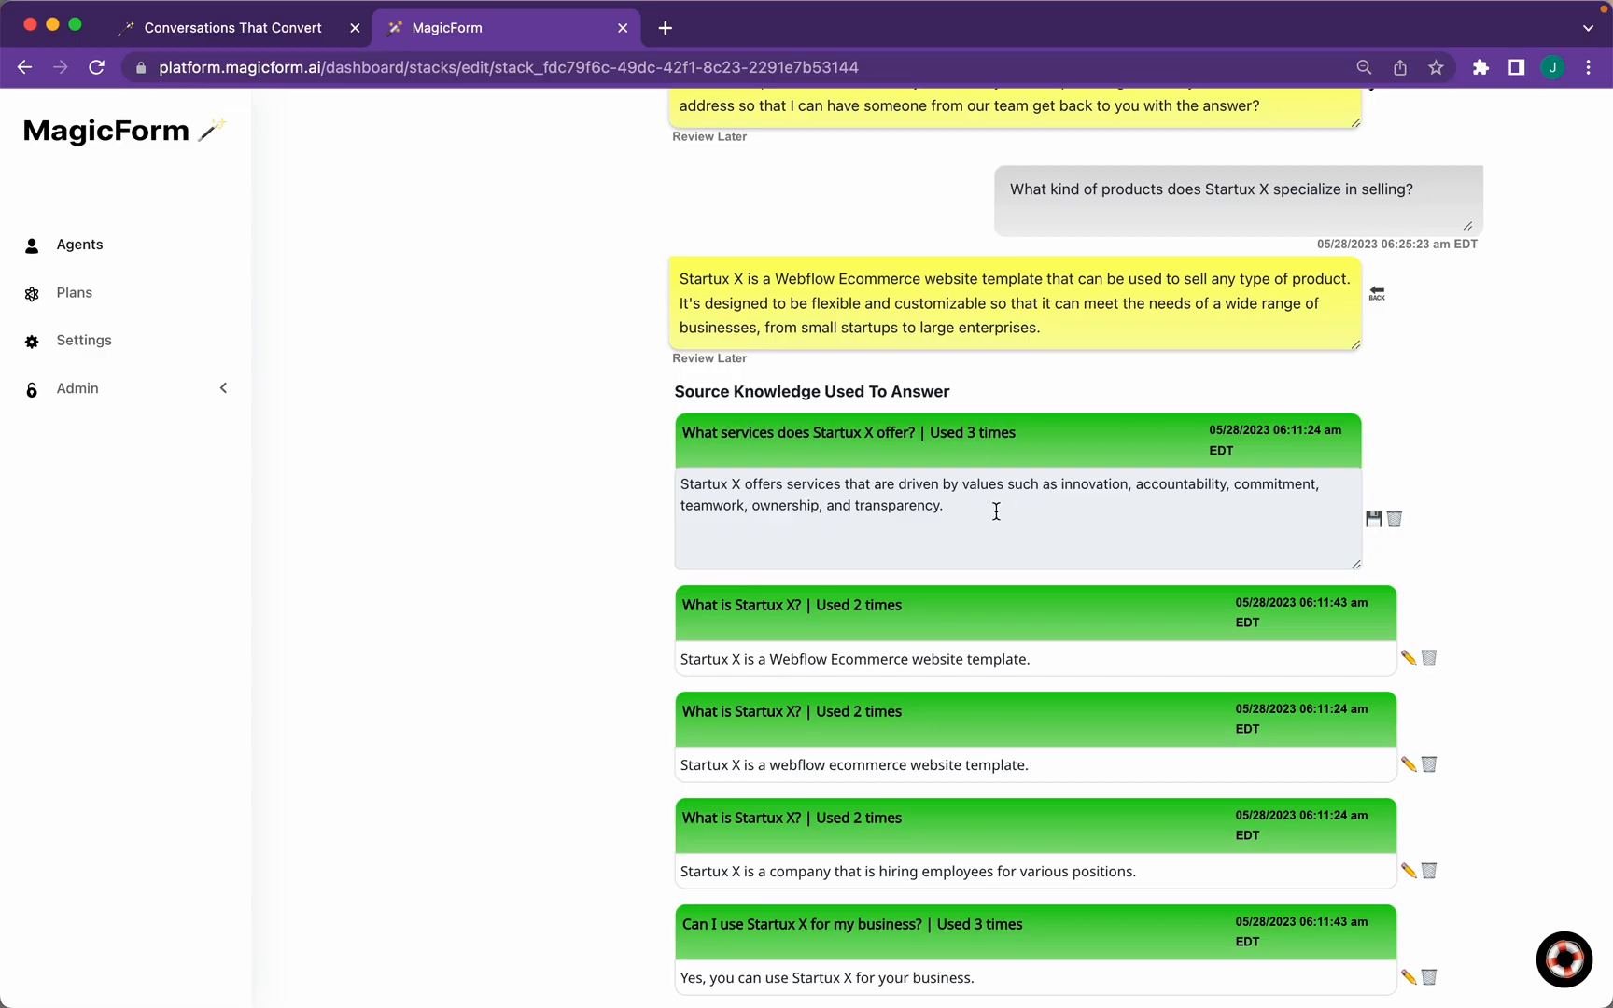
pyautogui.moveTo(996, 512); pyautogui.dragTo(659, 476)
pyautogui.write('Changing this response.')
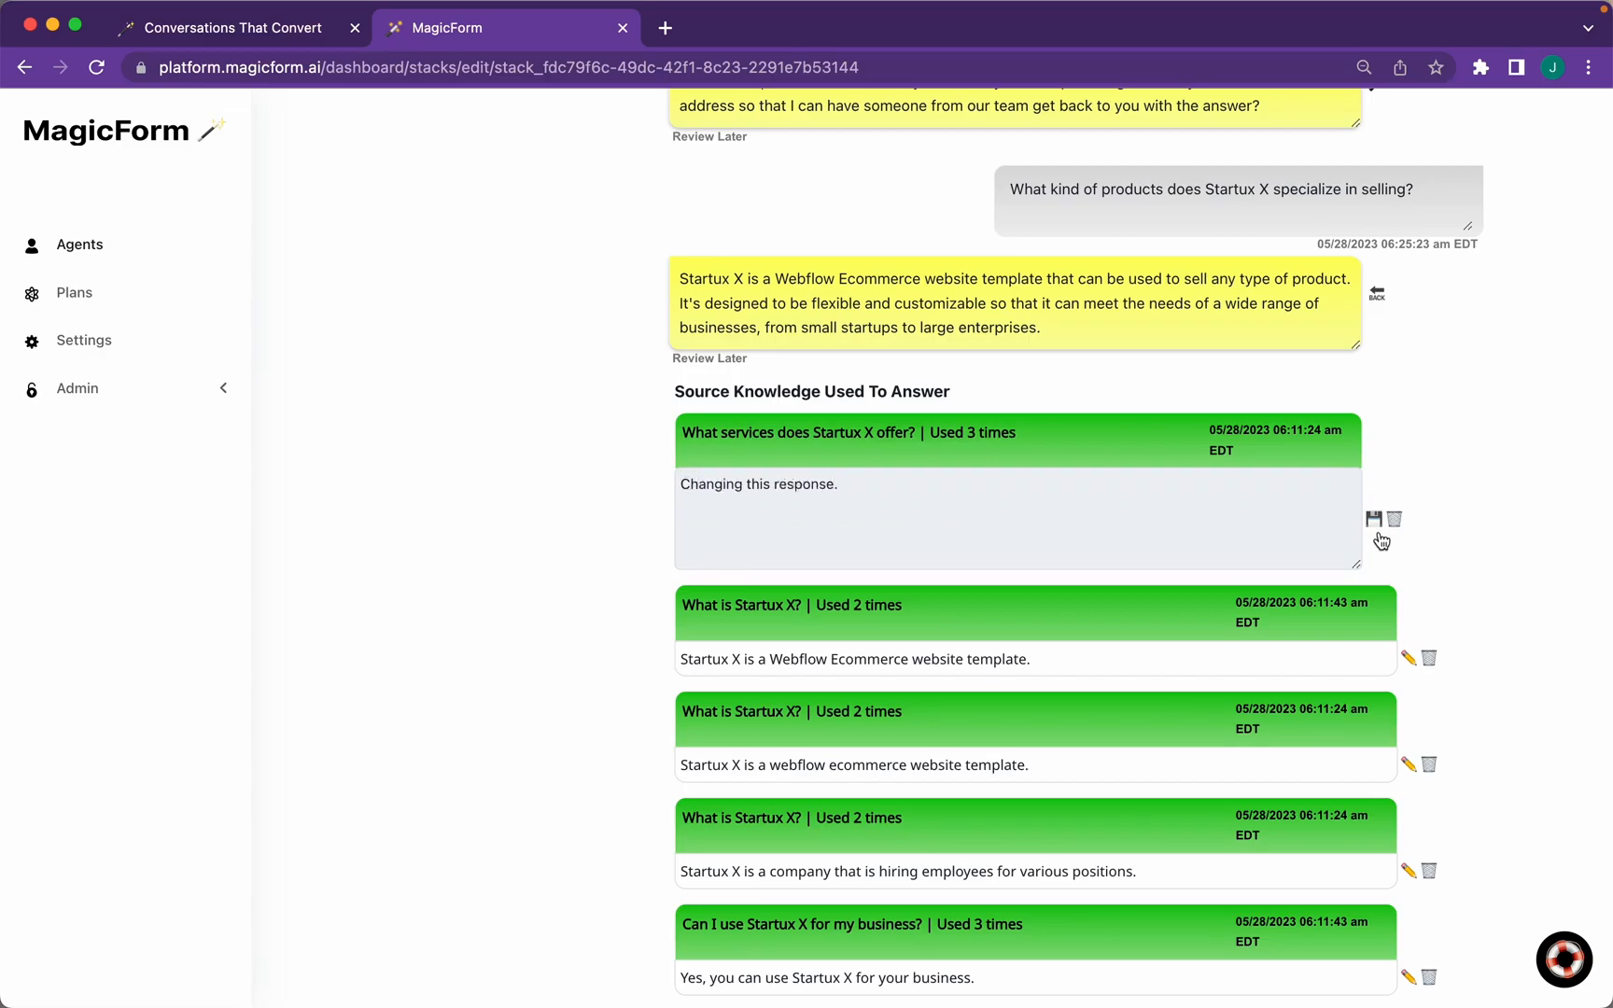
pyautogui.click(1375, 521)
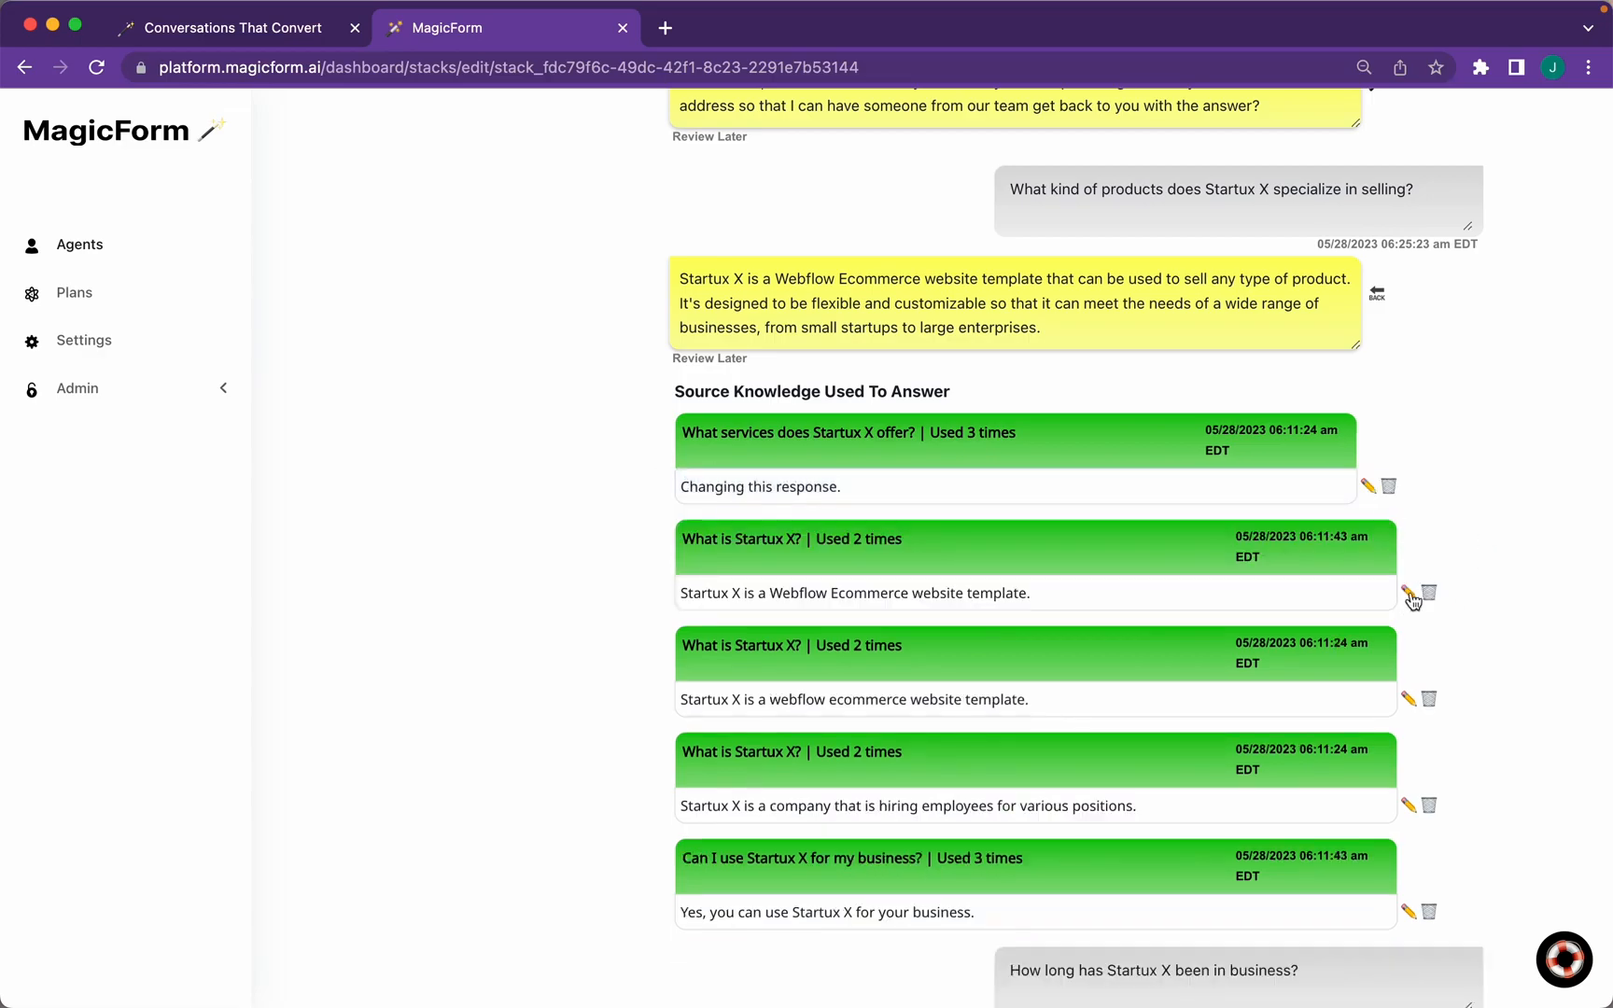
pyautogui.scroll(7, 1461, 612)
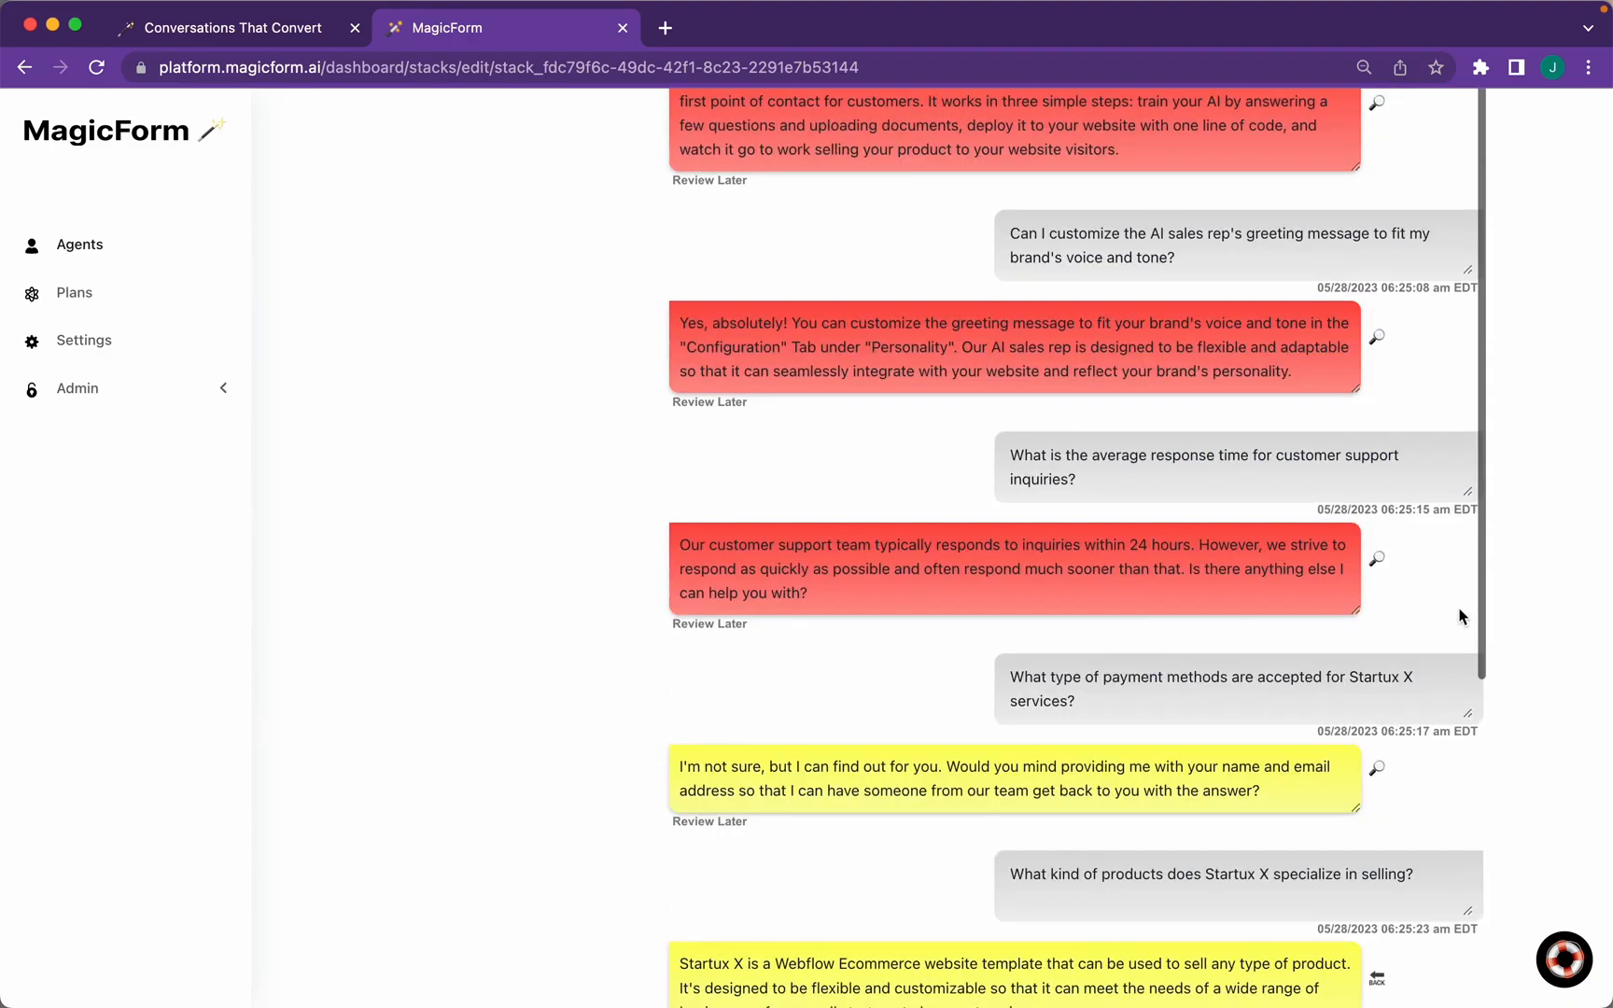
pyautogui.scroll(5, 1461, 616)
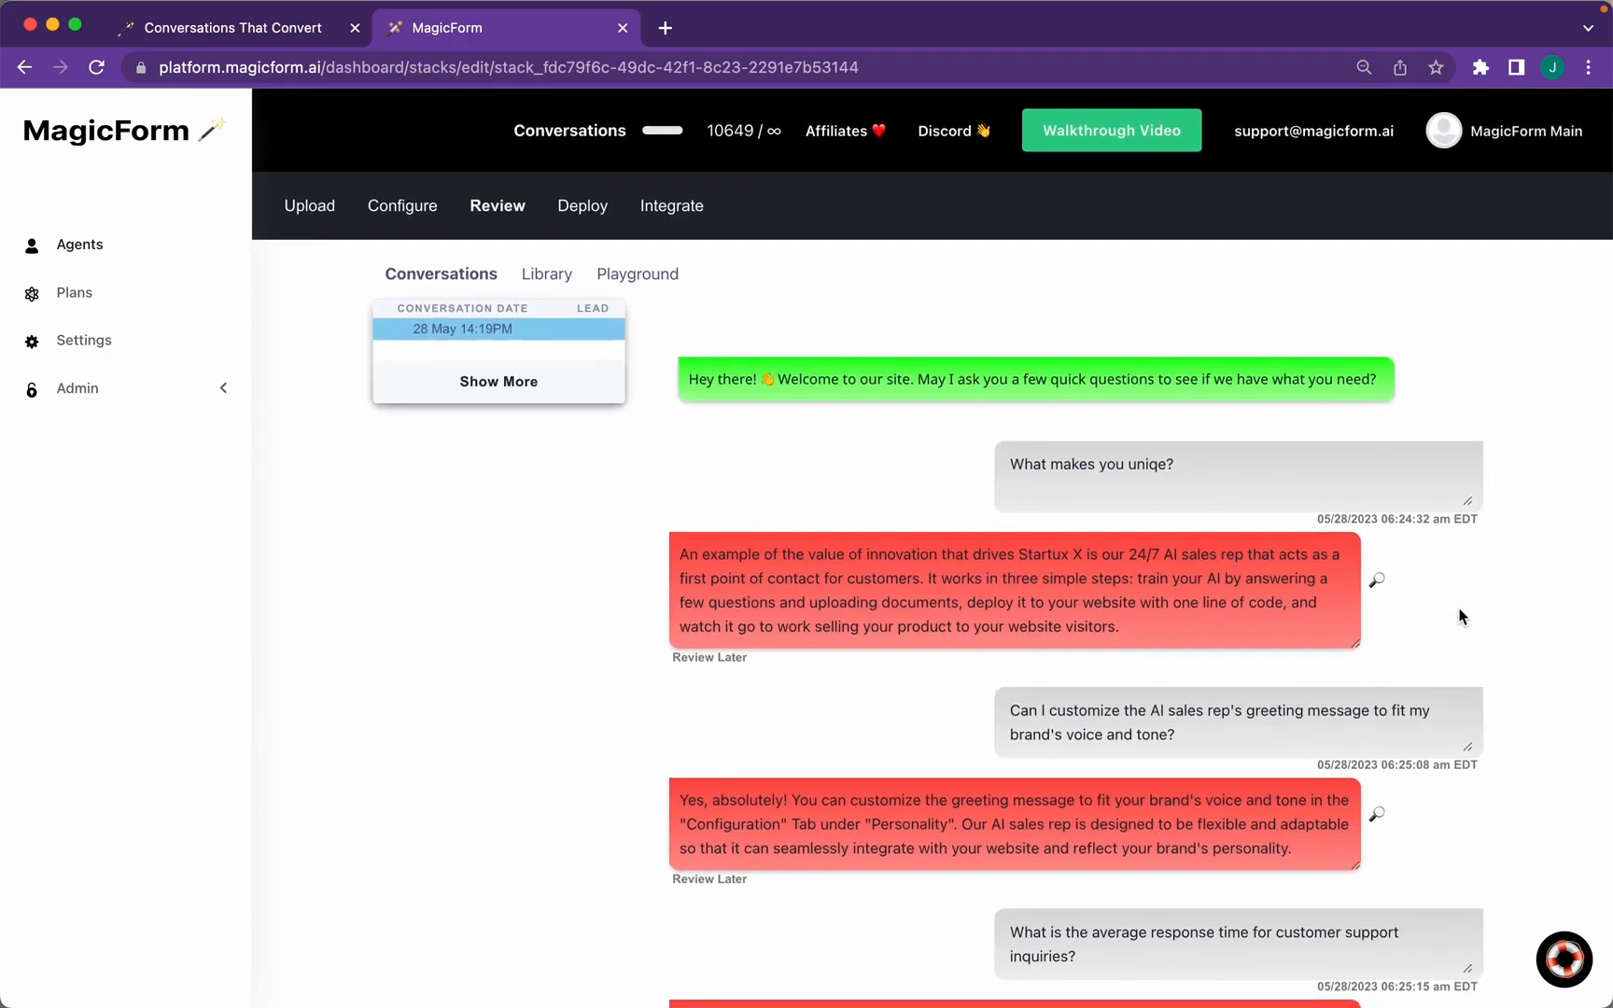
# In deployment settings, preview the chat widget and change its colour to bright blue
pyautogui.click(588, 210)
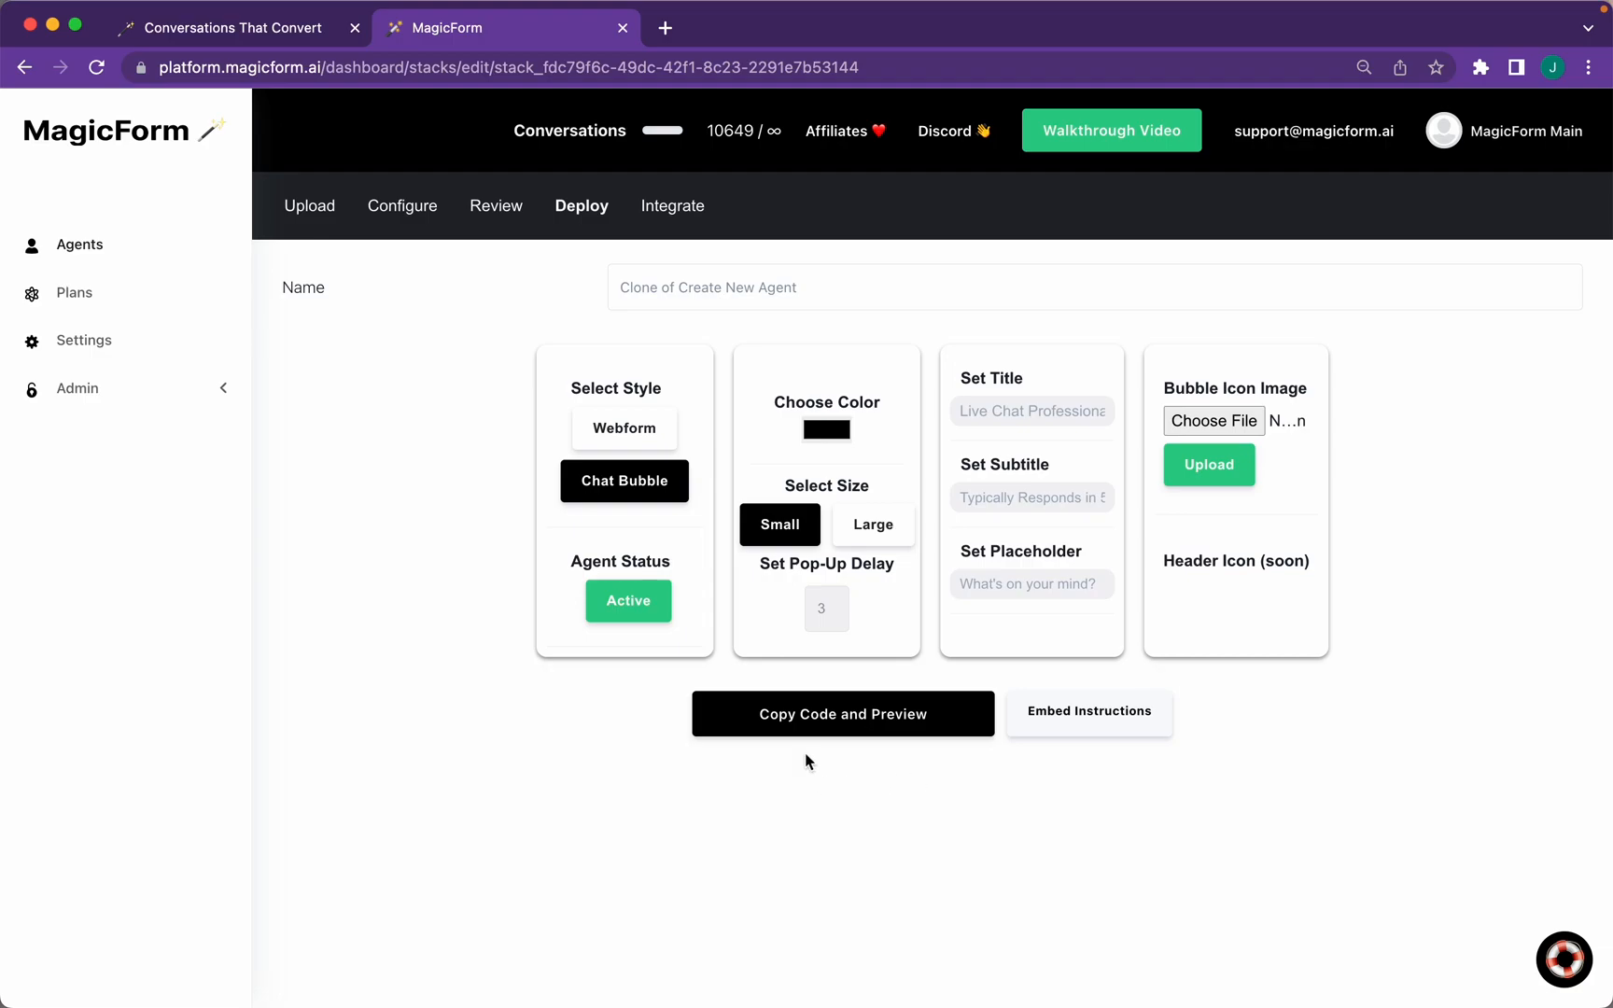
pyautogui.click(814, 716)
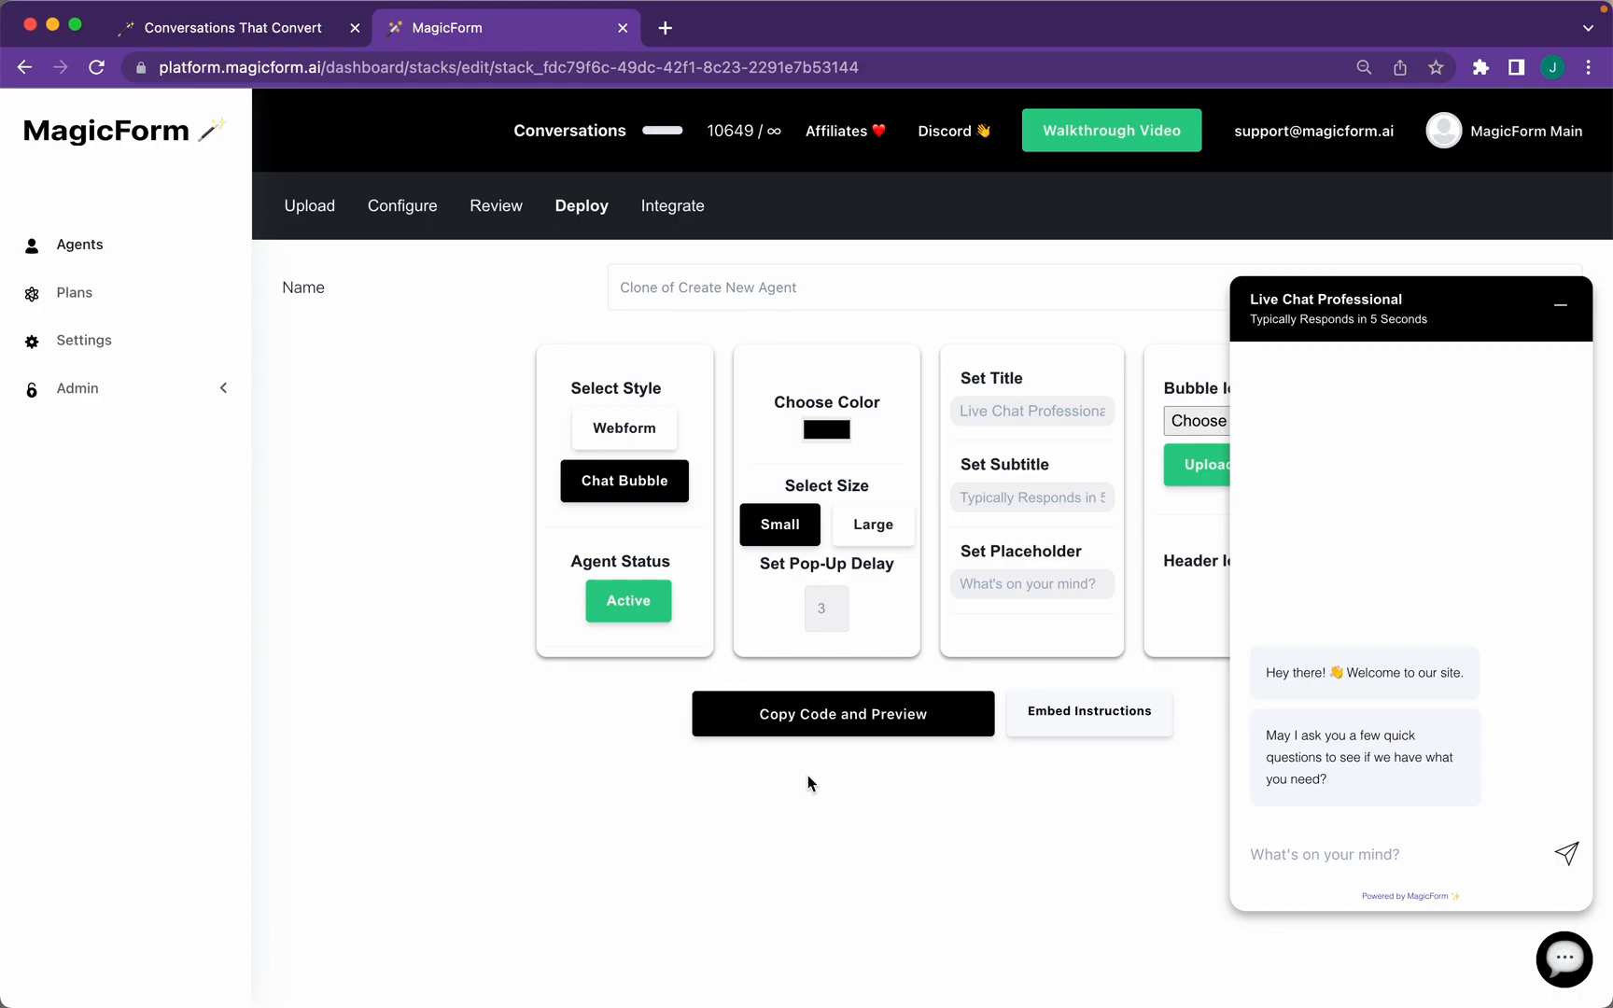
pyautogui.click(827, 430)
pyautogui.click(963, 518)
pyautogui.click(941, 605)
pyautogui.moveTo(959, 518); pyautogui.dragTo(980, 457)
pyautogui.click(780, 623)
# Set widget title 'MagicForm AI' with 'Instant, Human-Like Responses', placeholder 'Ask away!!', pop-up delay 1; copy the code
pyautogui.click(1027, 410)
pyautogui.write('MagicForm AIInstant, Human-Like Responses')
pyautogui.press('Tab')
pyautogui.write('Ask away!!')
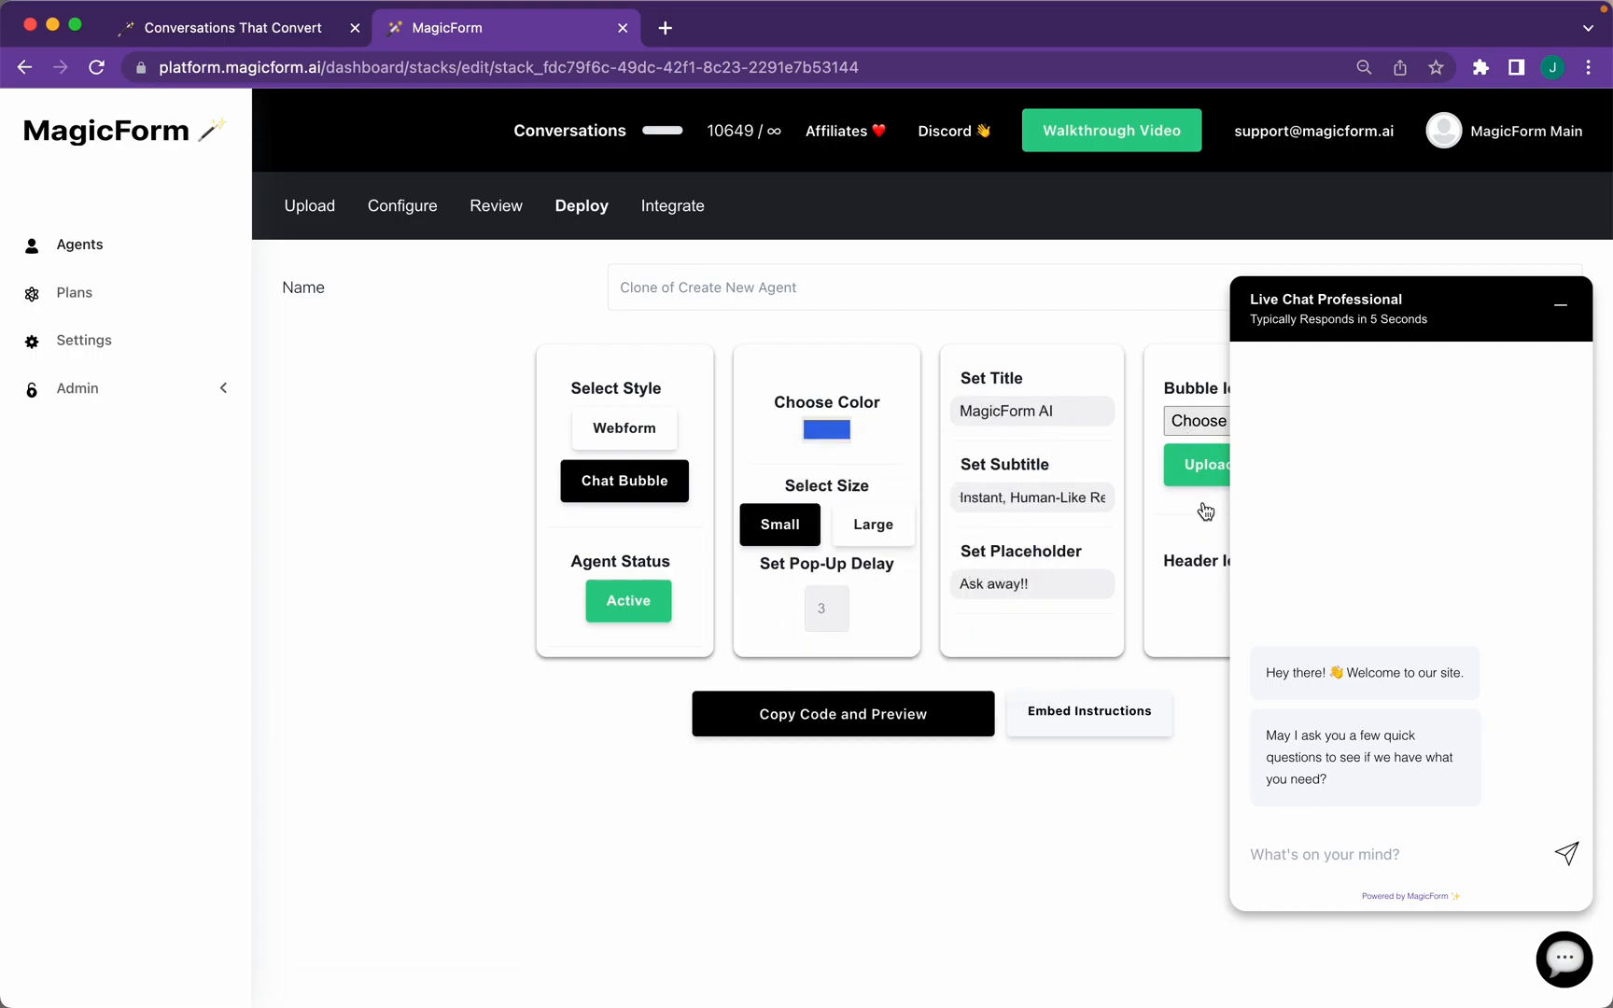
pyautogui.click(1564, 958)
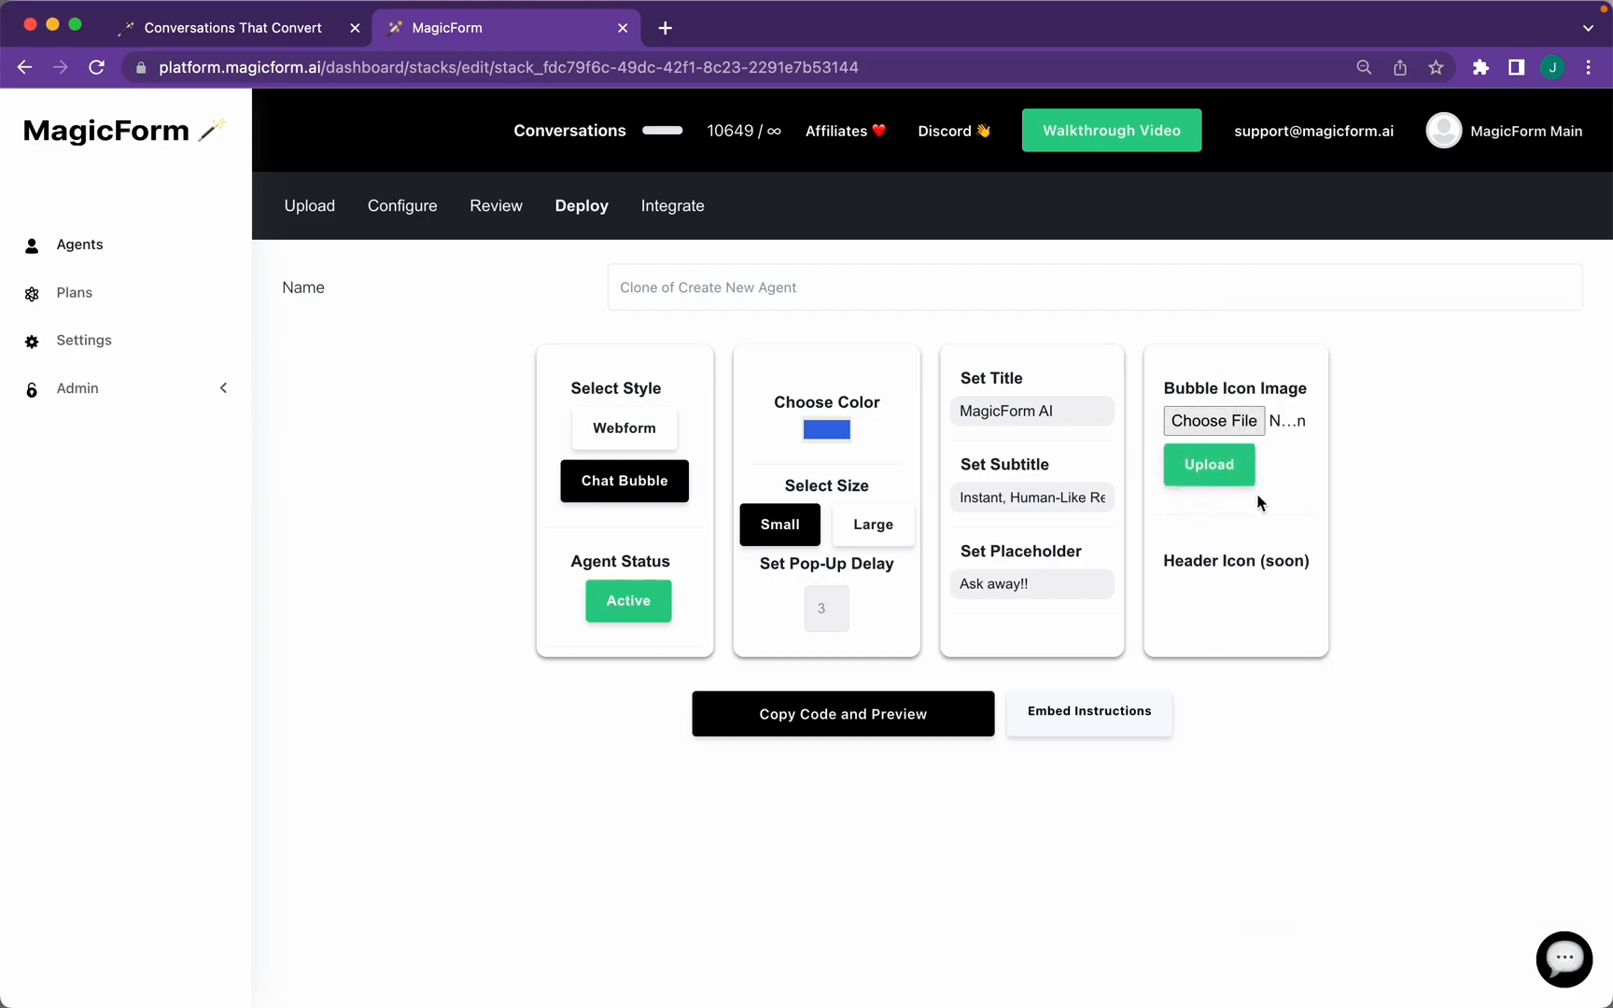
pyautogui.moveTo(838, 614); pyautogui.dragTo(774, 623)
pyautogui.click(777, 723)
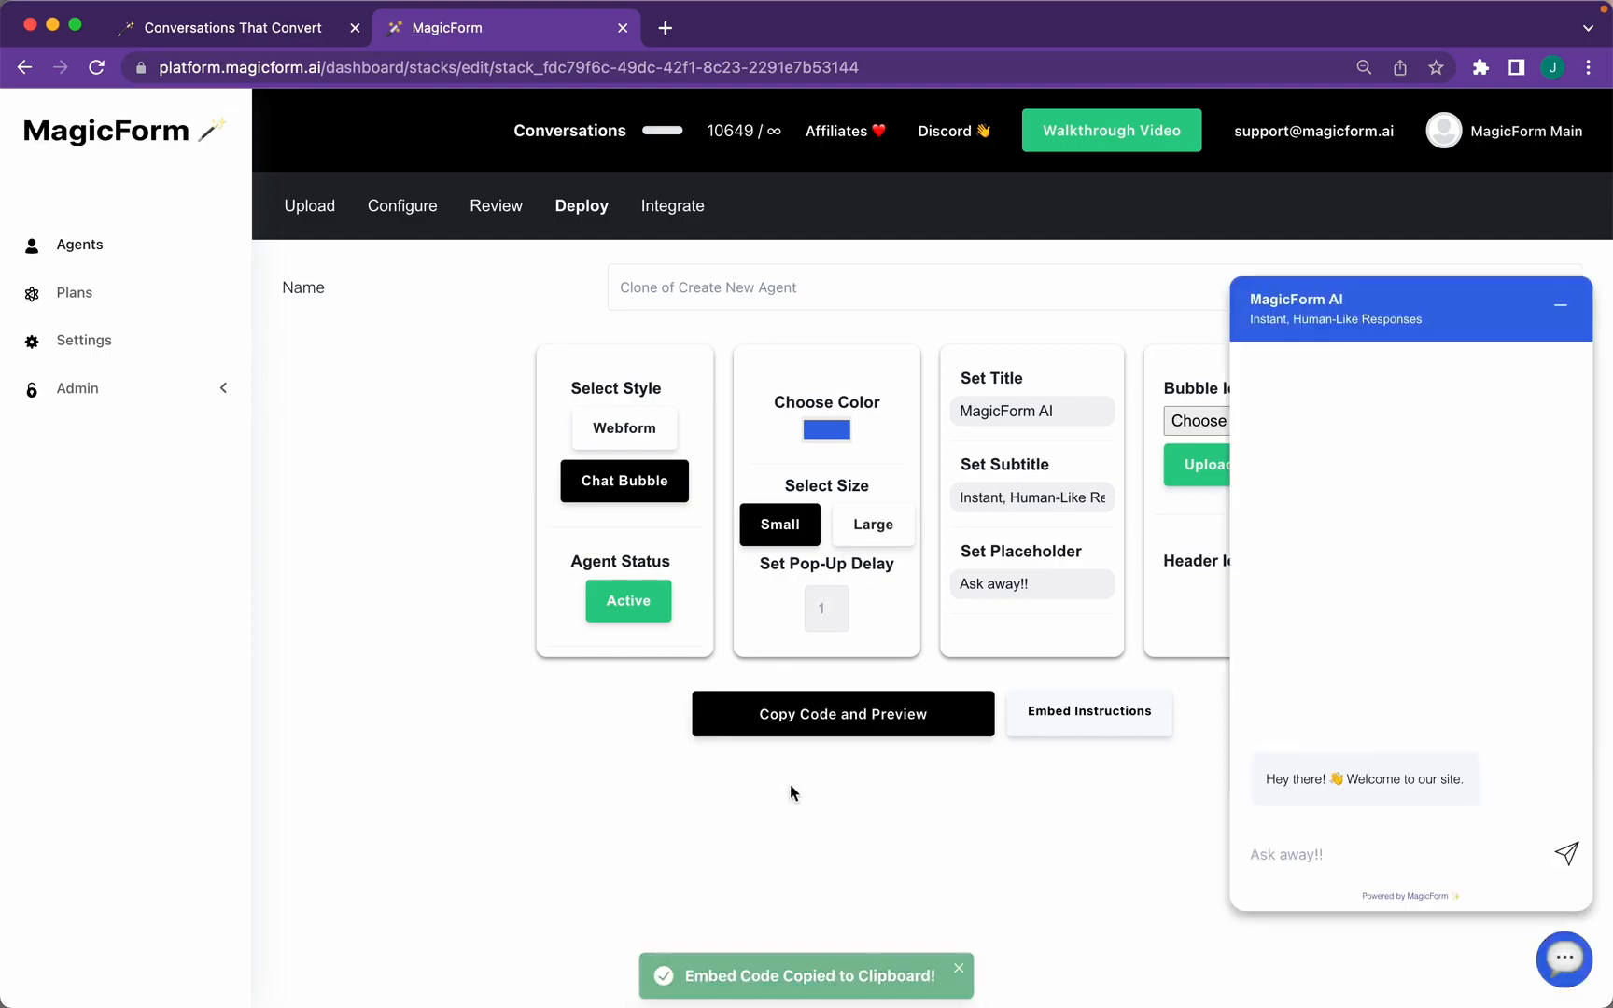
# Send 'test' to the bot in the chat preview
pyautogui.click(1280, 827)
pyautogui.write('test')
pyautogui.press('Return')
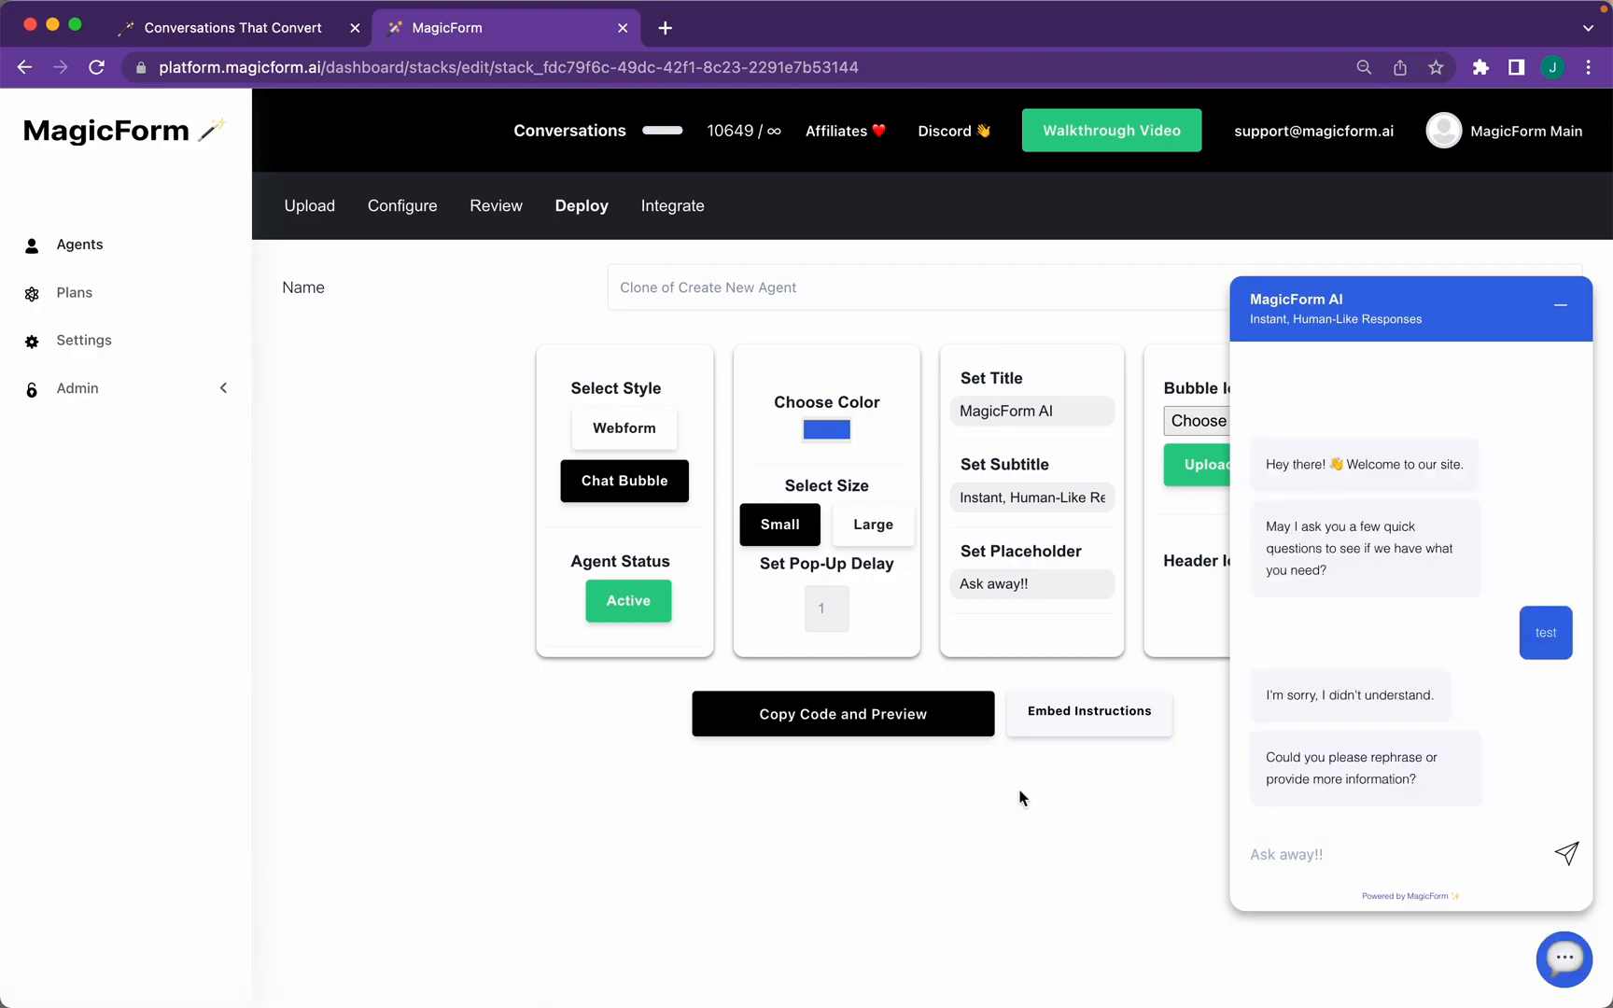
# Preview the widget as a webform, then at the Large size
pyautogui.click(633, 439)
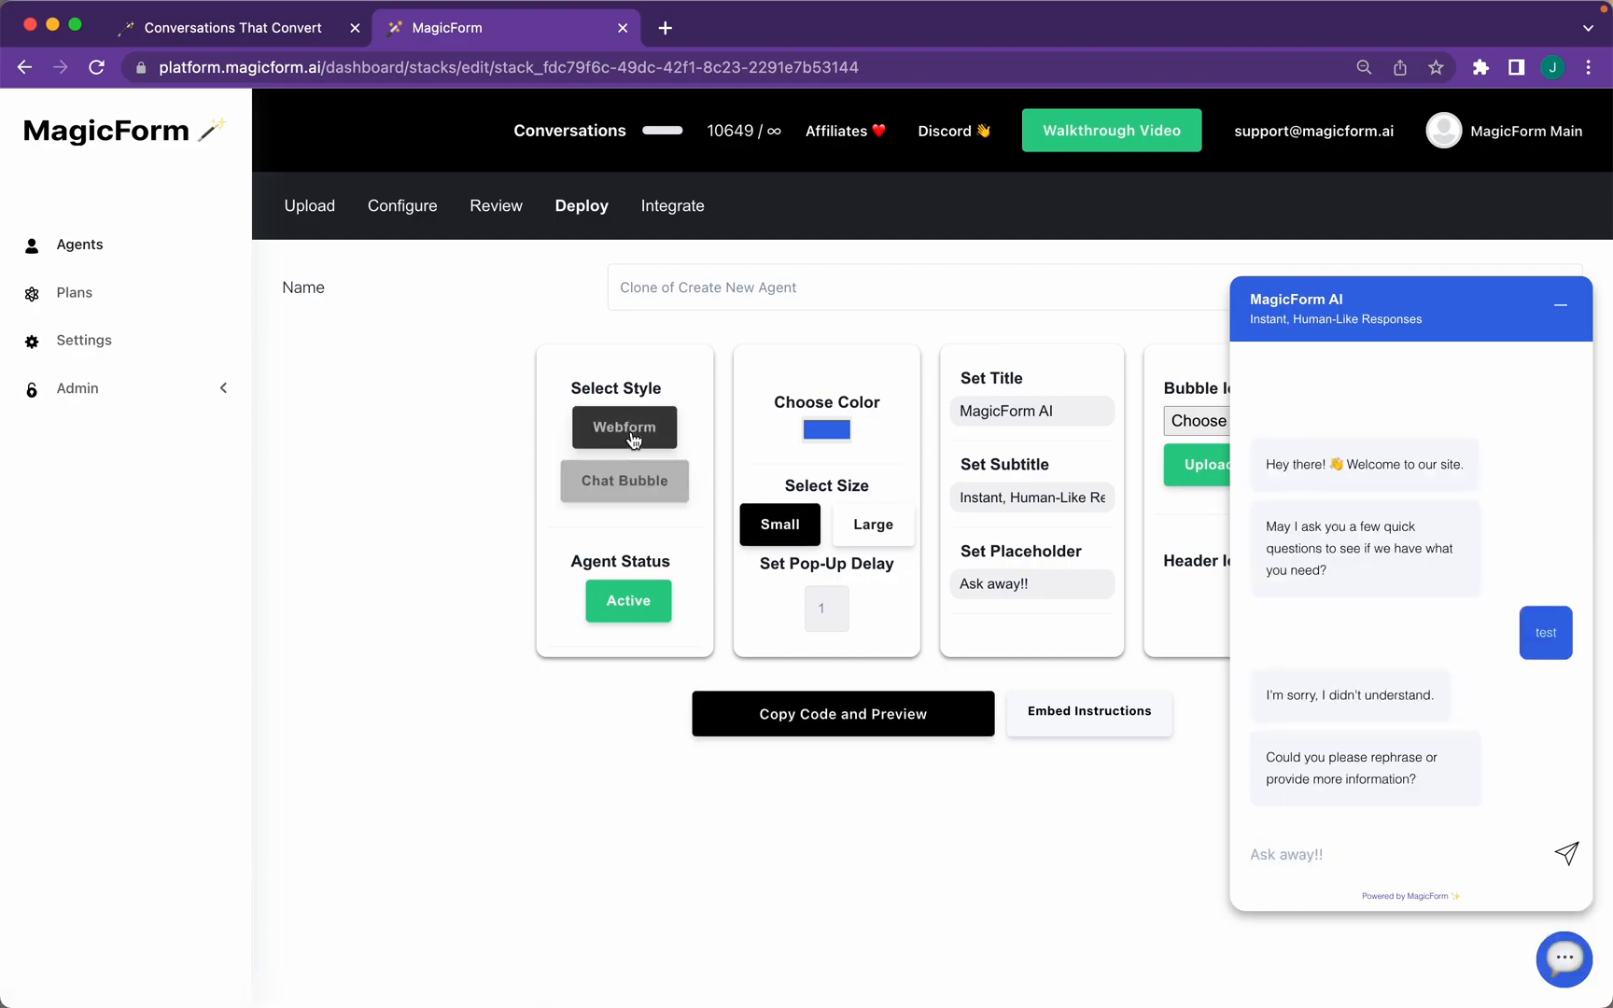
pyautogui.click(788, 720)
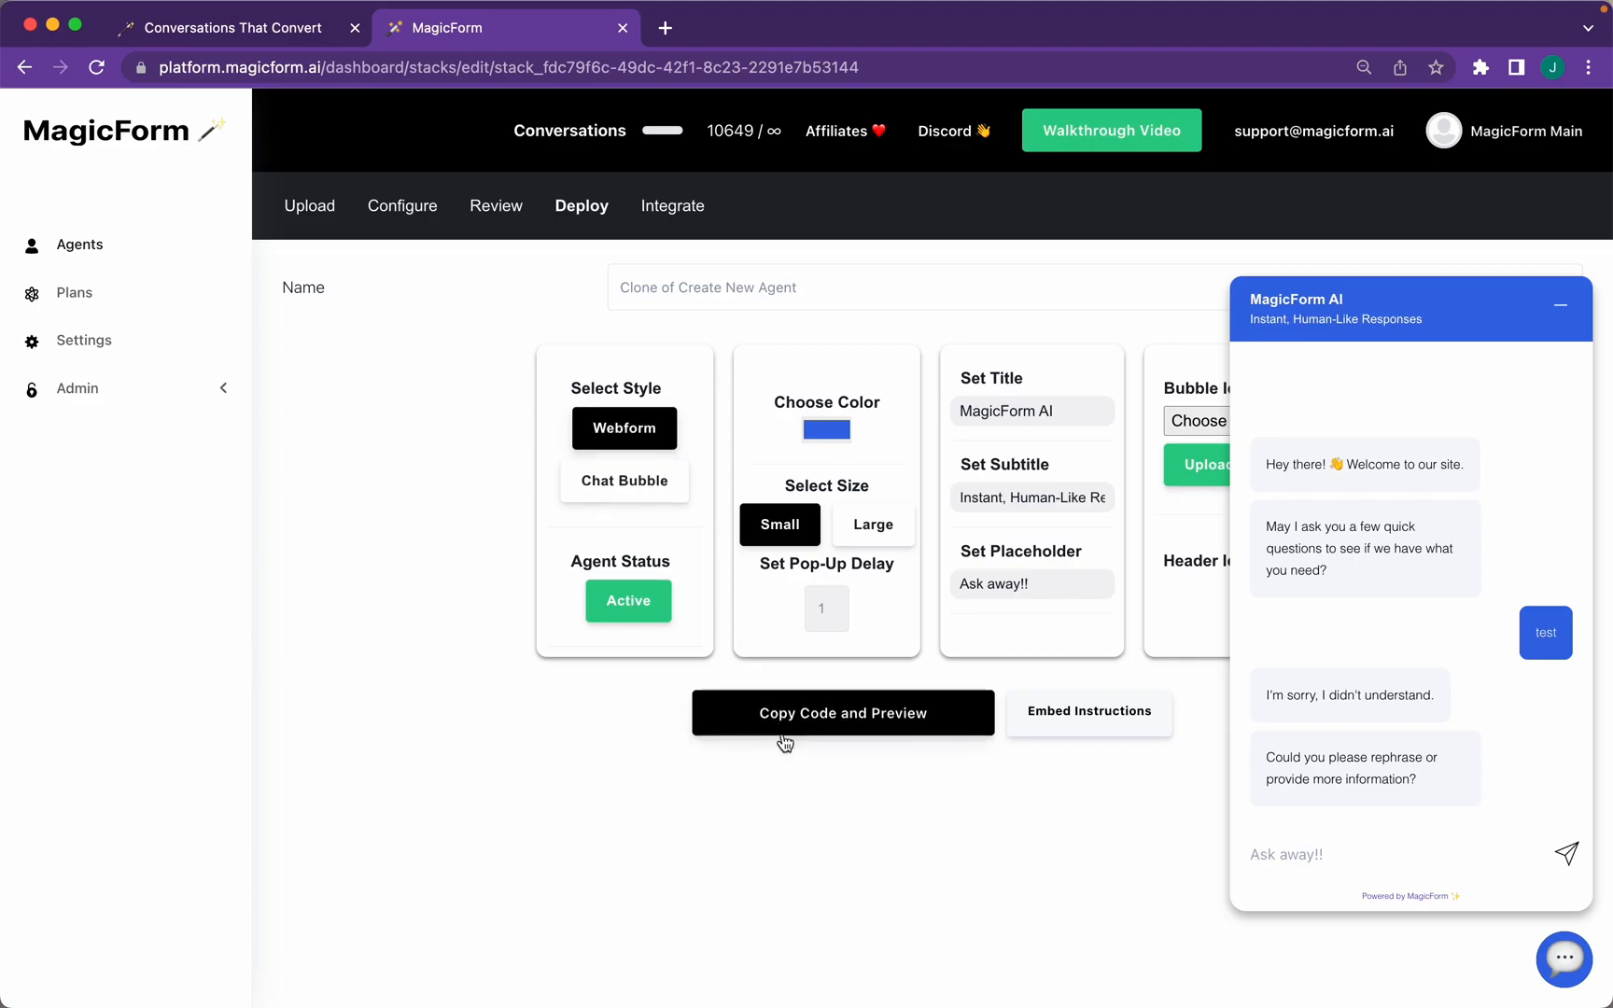
pyautogui.scroll(-2, 1008, 805)
pyautogui.scroll(-3, 1008, 805)
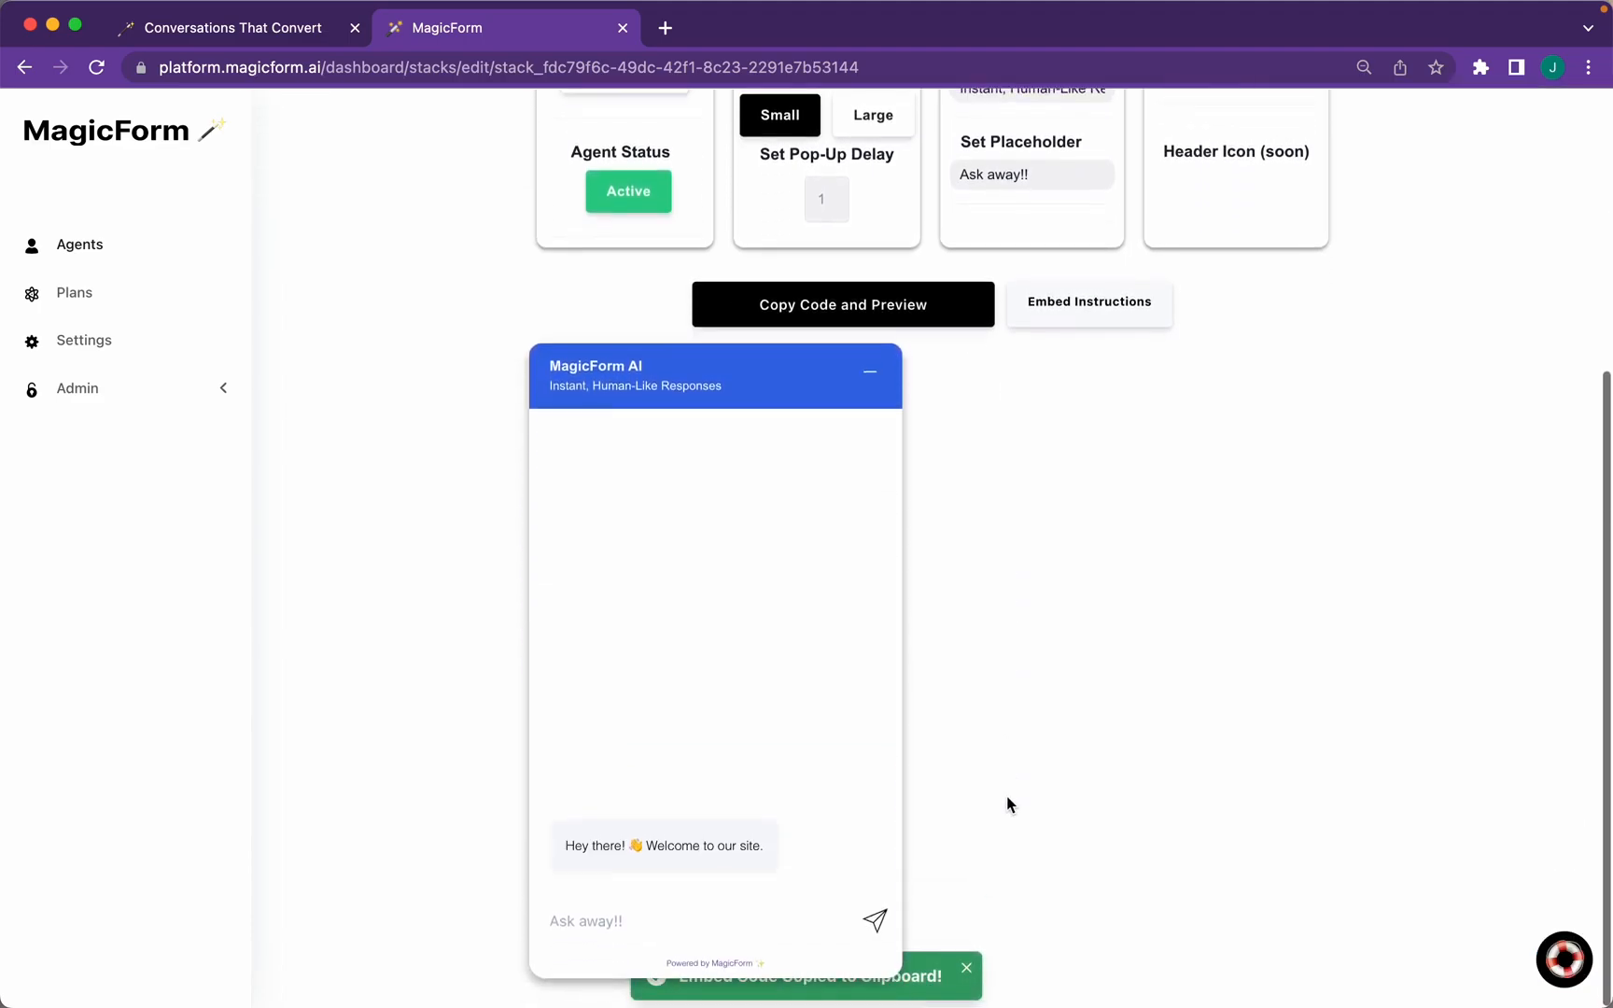
pyautogui.scroll(3, 1008, 805)
pyautogui.click(864, 373)
pyautogui.click(822, 574)
pyautogui.scroll(-2, 972, 717)
pyautogui.scroll(-4, 972, 717)
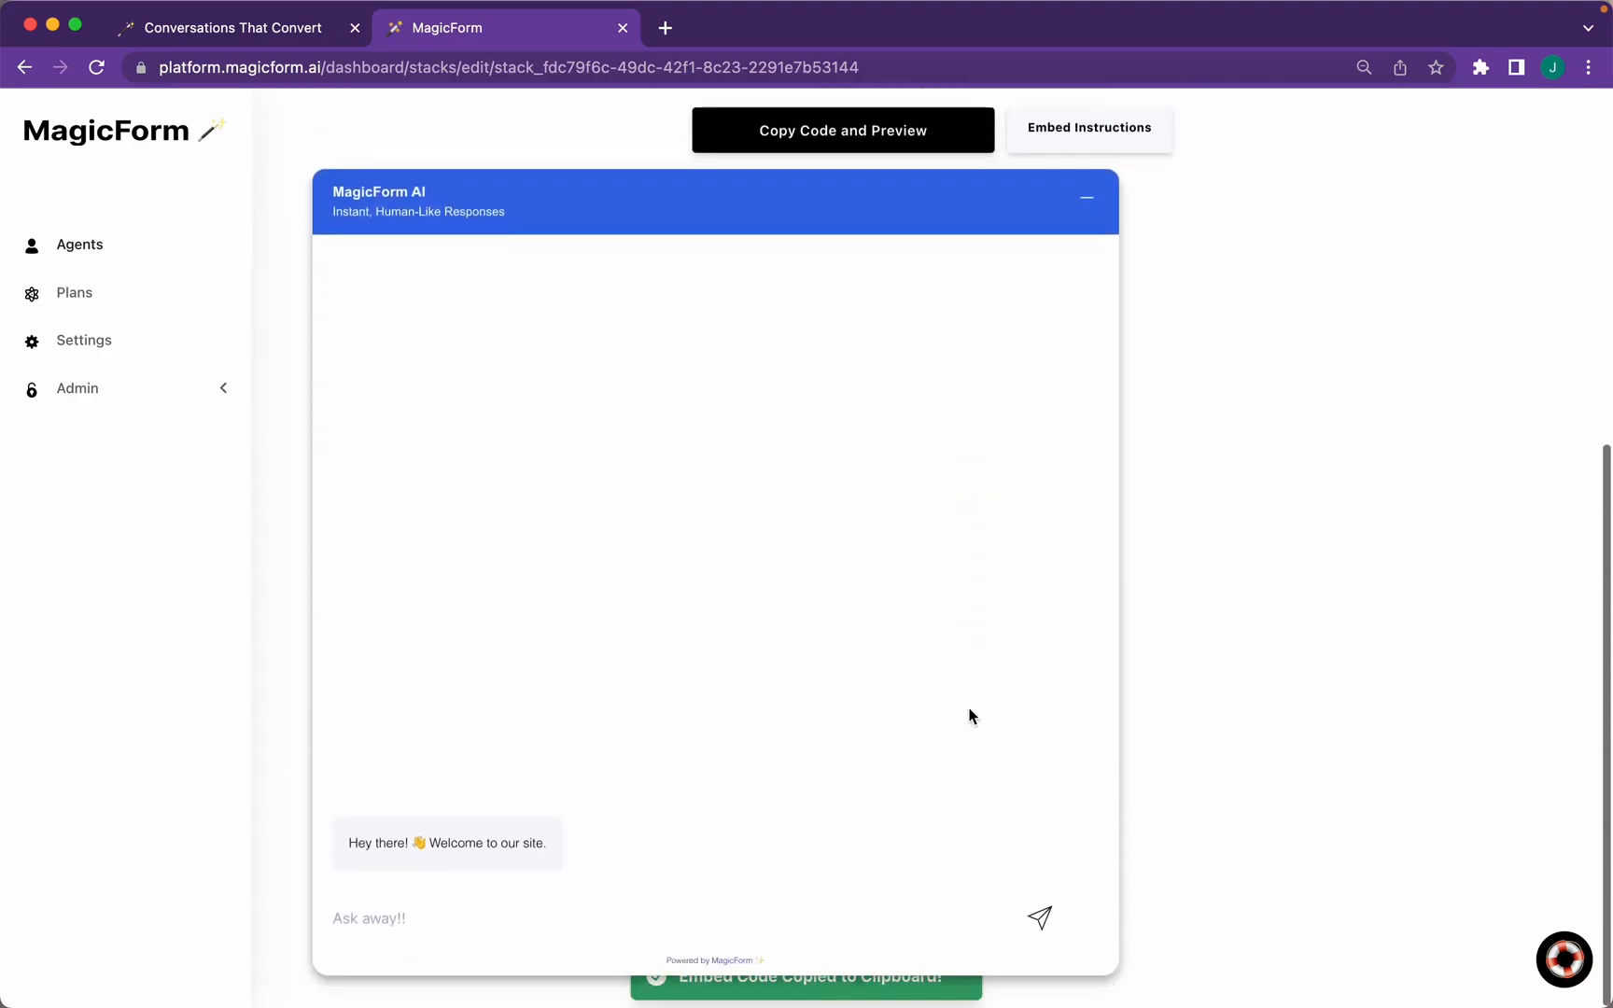
pyautogui.scroll(2, 969, 714)
pyautogui.scroll(4, 969, 716)
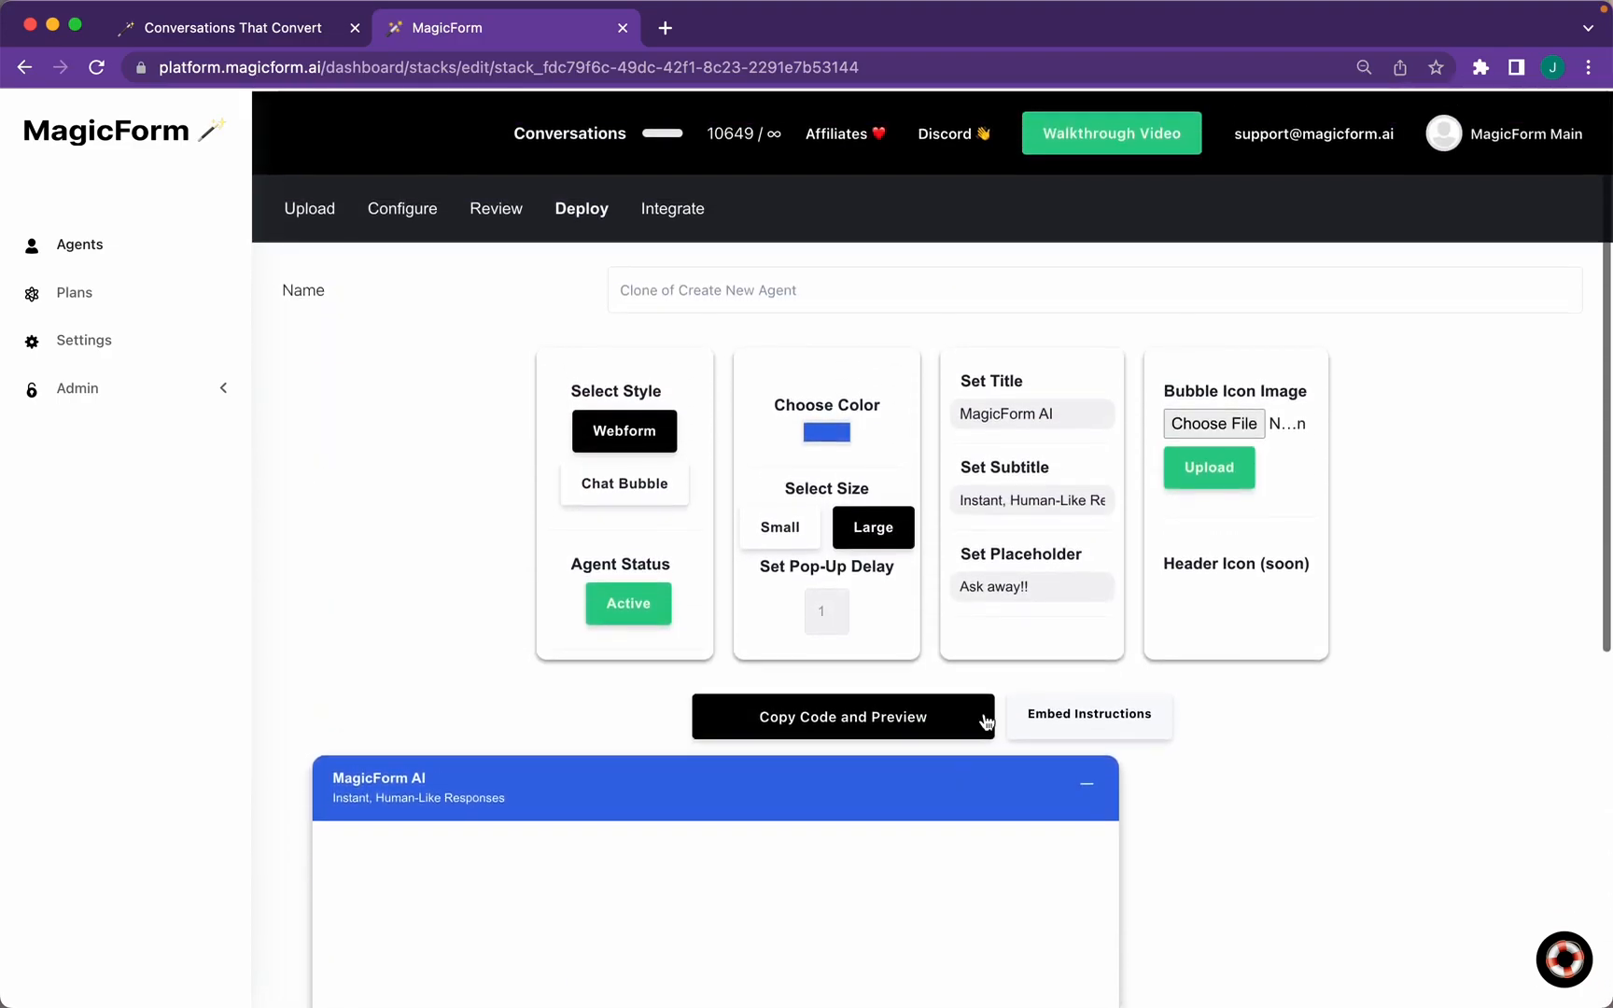
# Switch back to a Small chat bubble and paste its embed code into a new note
pyautogui.click(638, 495)
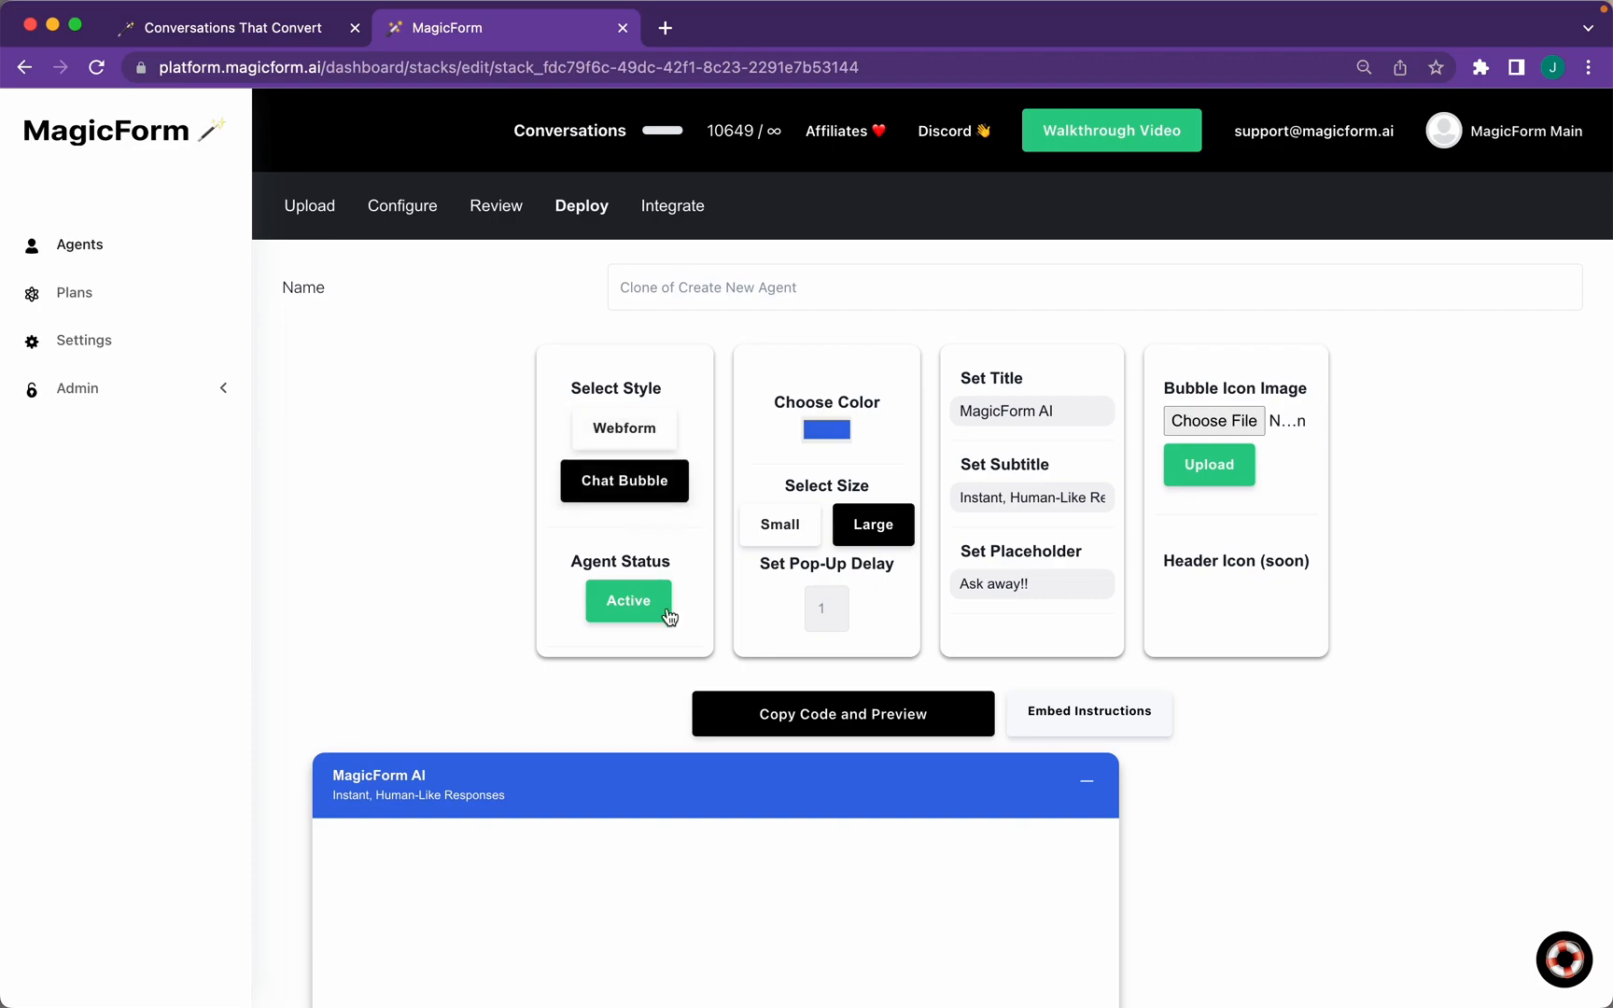
pyautogui.click(779, 523)
pyautogui.click(806, 736)
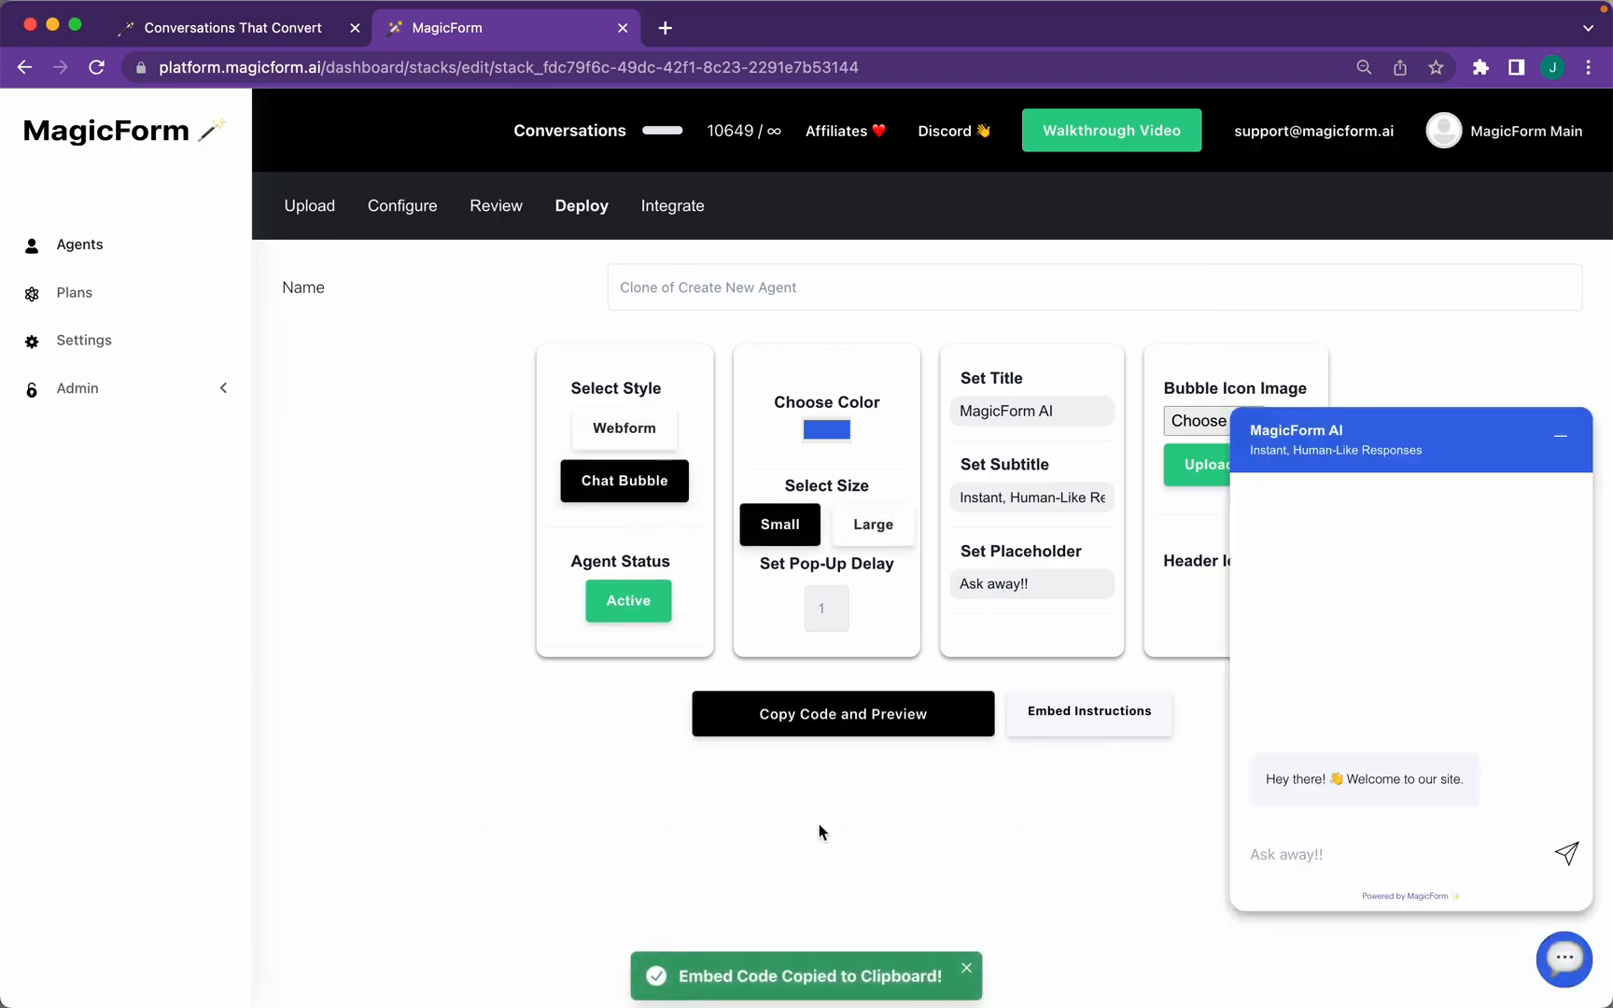
pyautogui.moveTo(764, 1004)
pyautogui.click(632, 966)
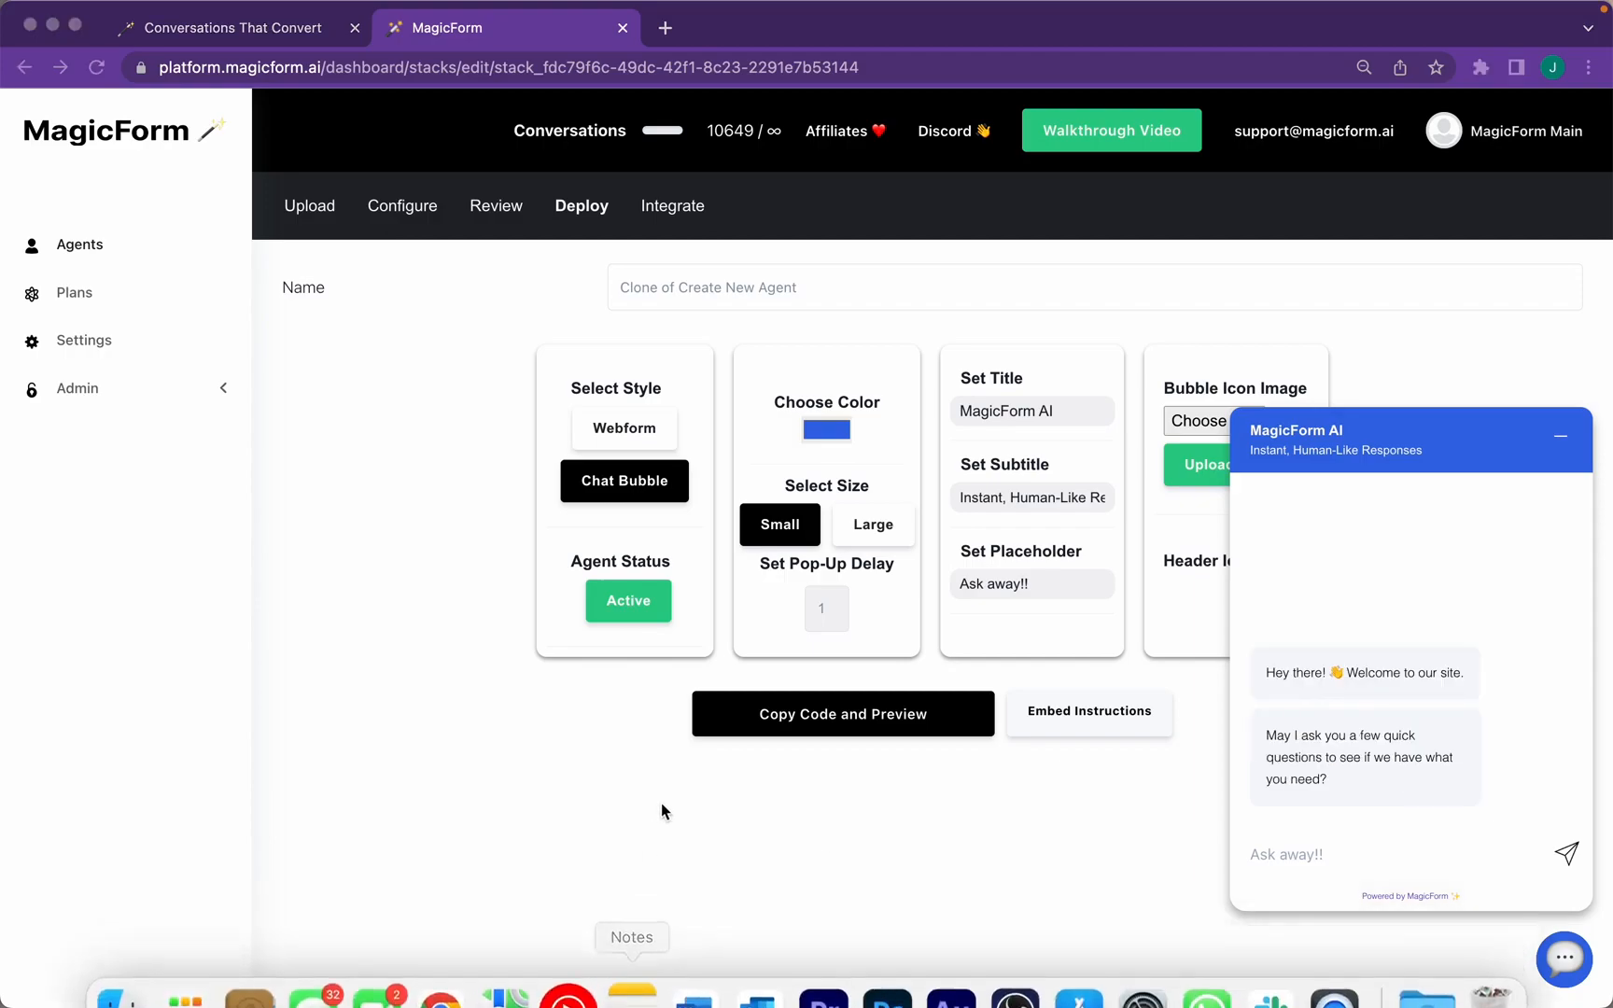
pyautogui.press('super+v')
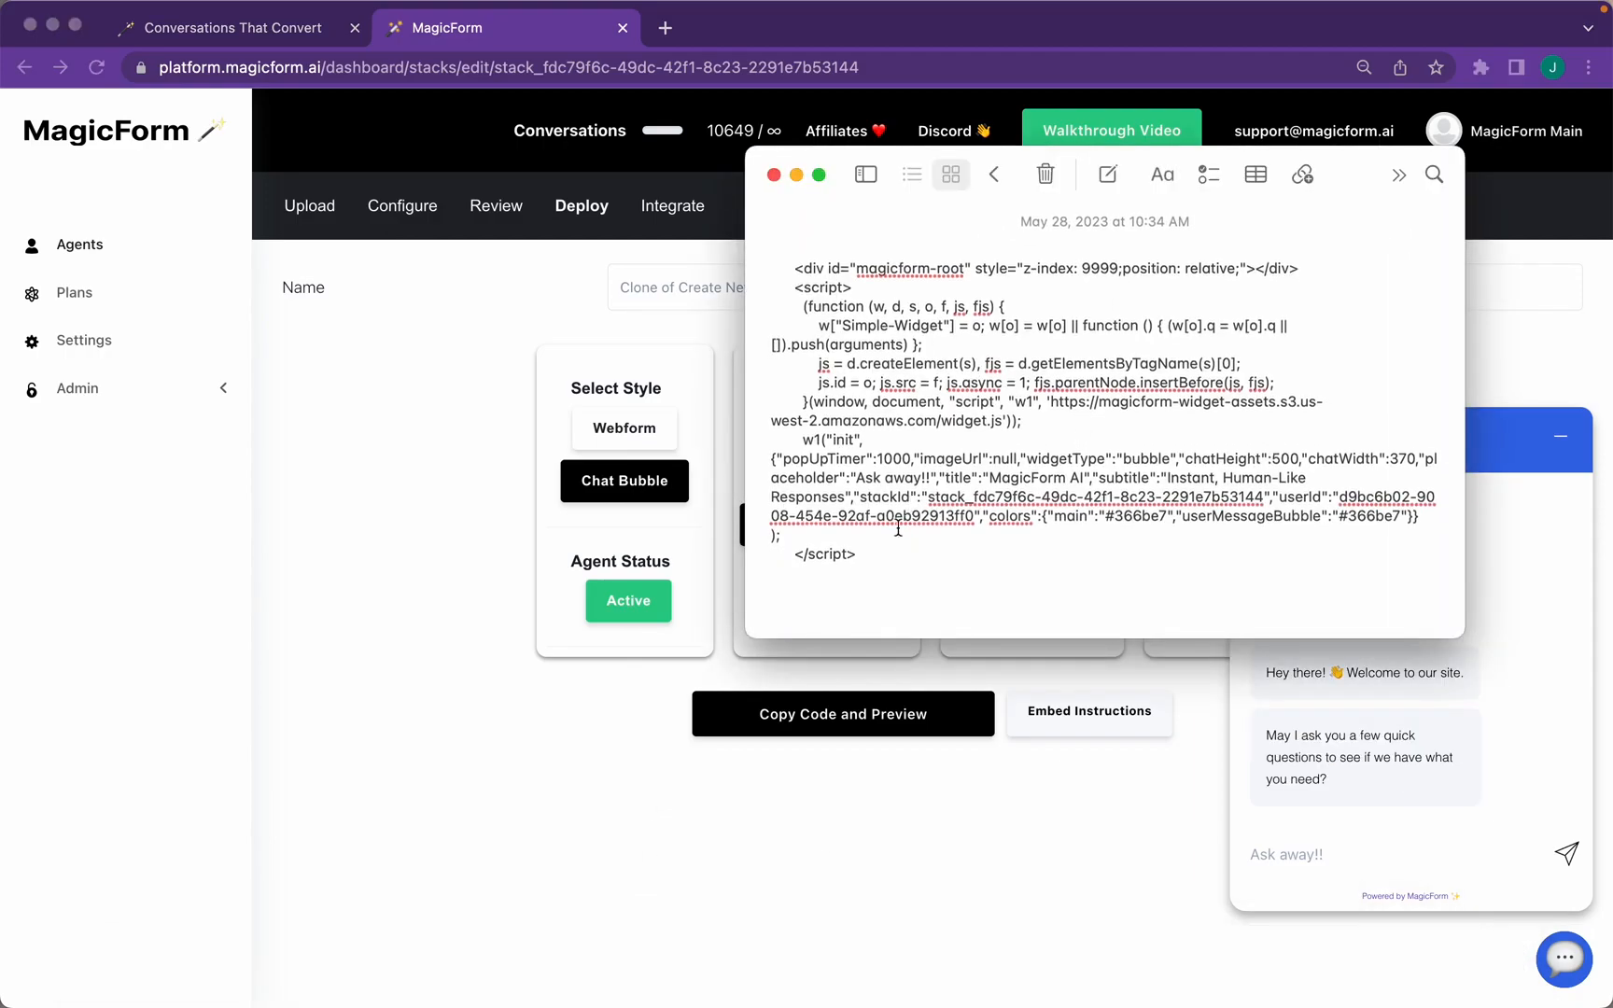
pyautogui.press('super+a')
pyautogui.click(555, 642)
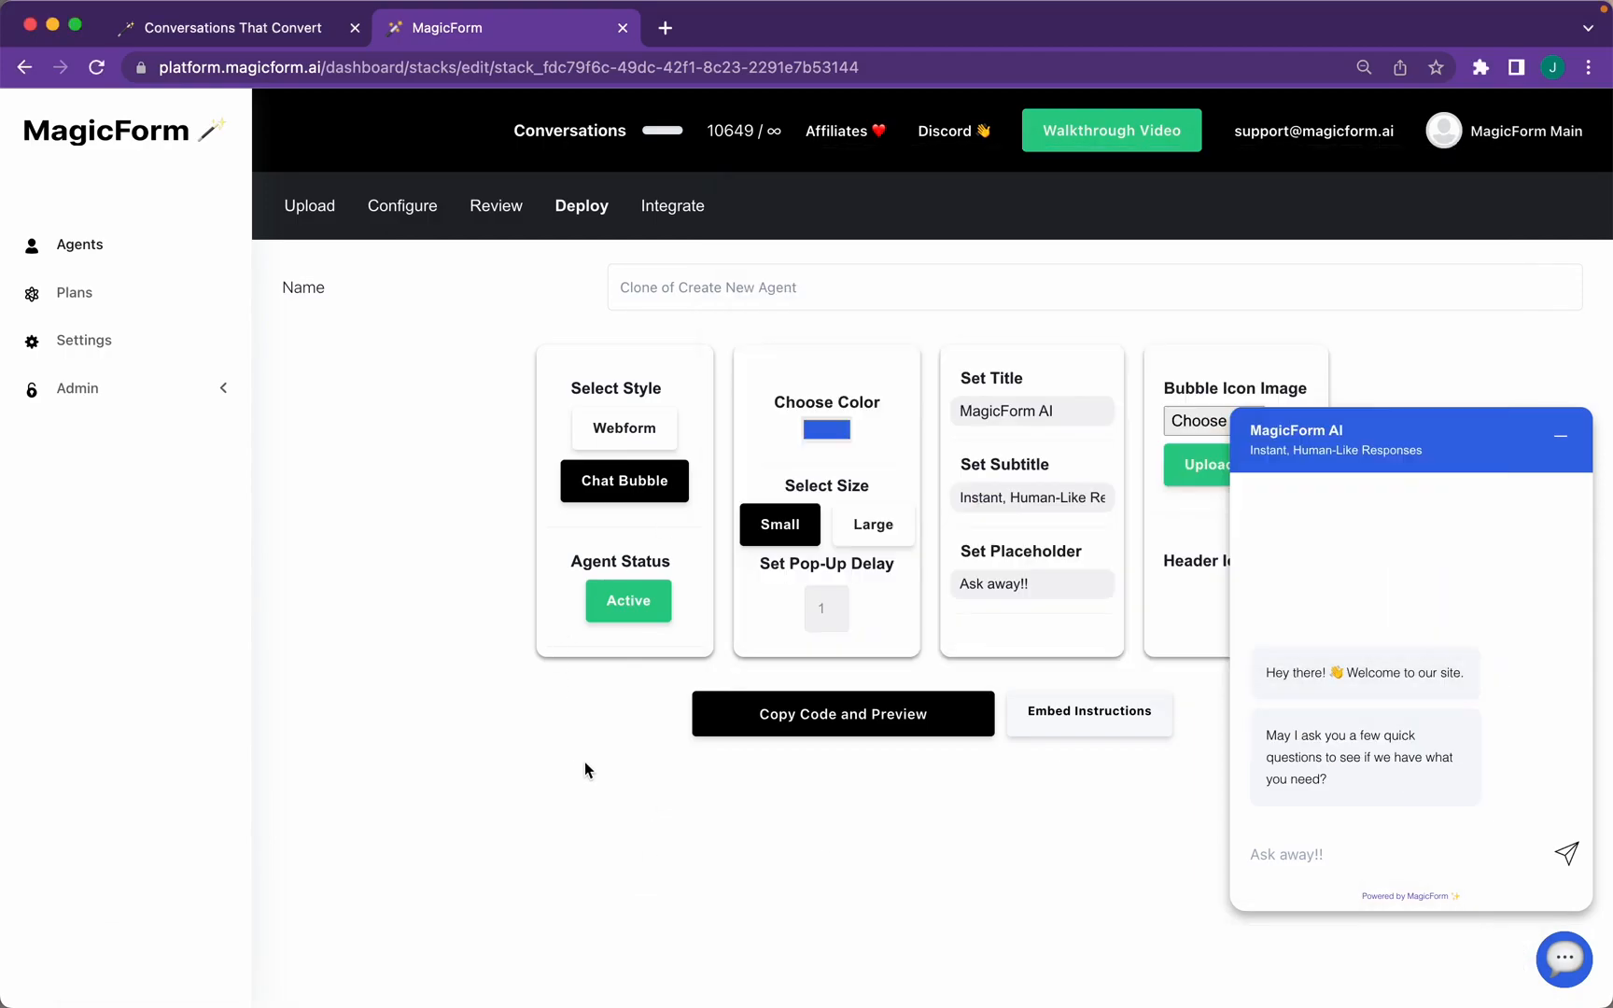
# Read the Wix, WordPress, Webflow, Shopify and HubSpot sections of the Embed Instructions page
pyautogui.click(1075, 720)
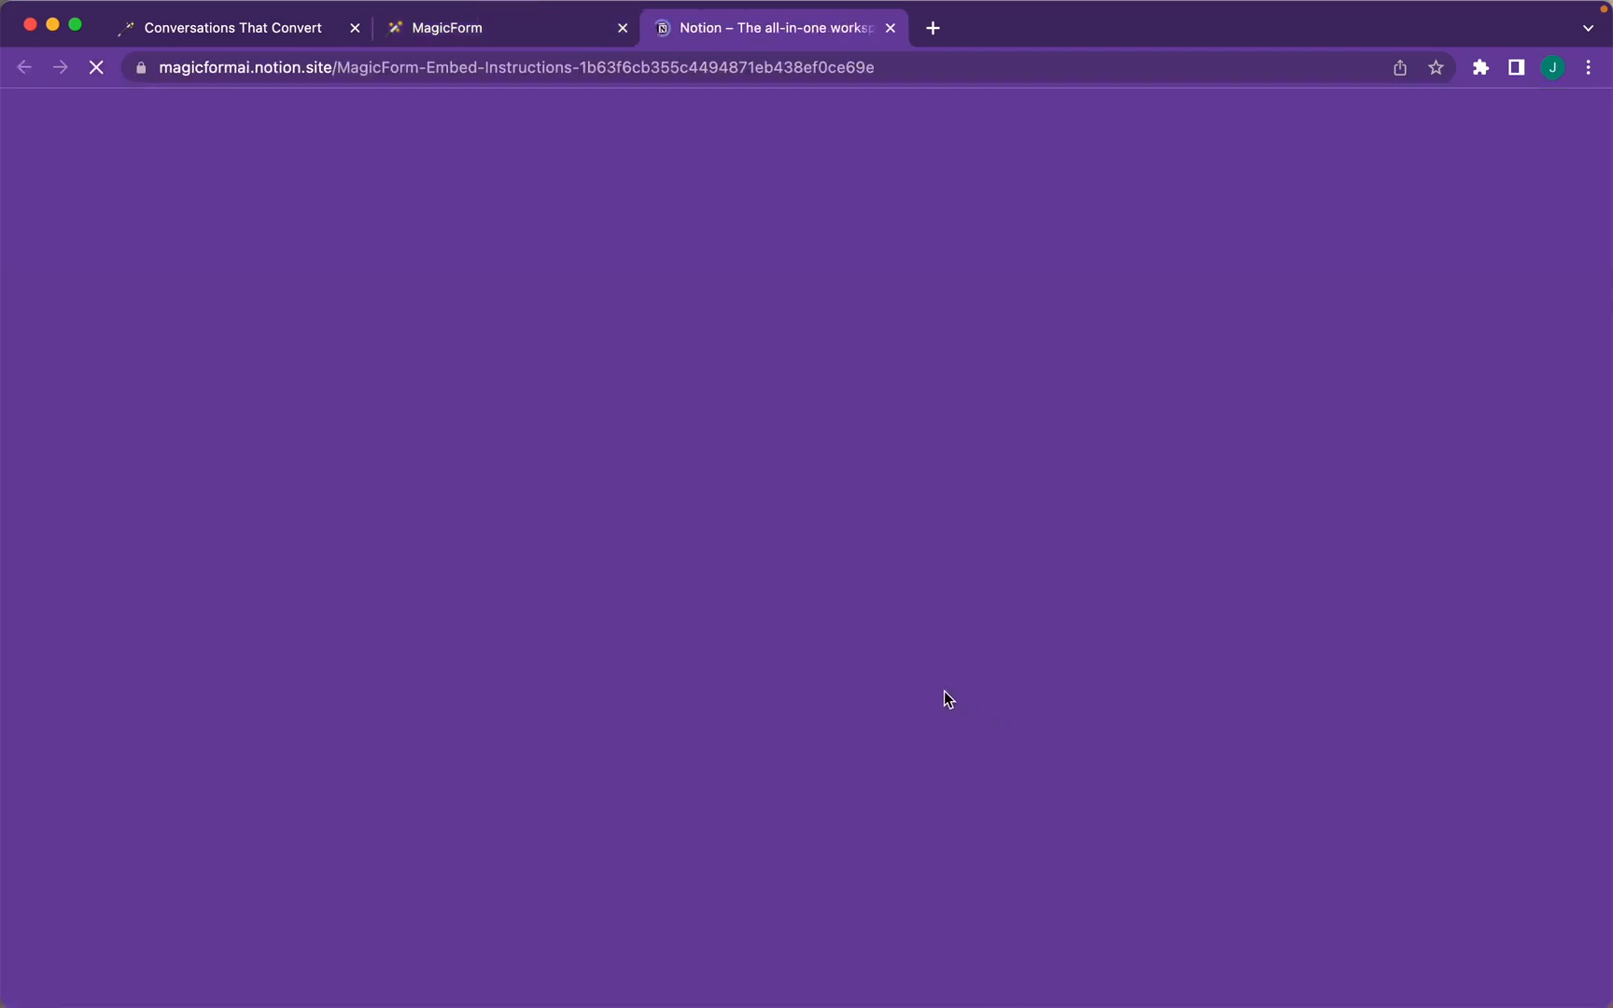
pyautogui.scroll(-8, 945, 691)
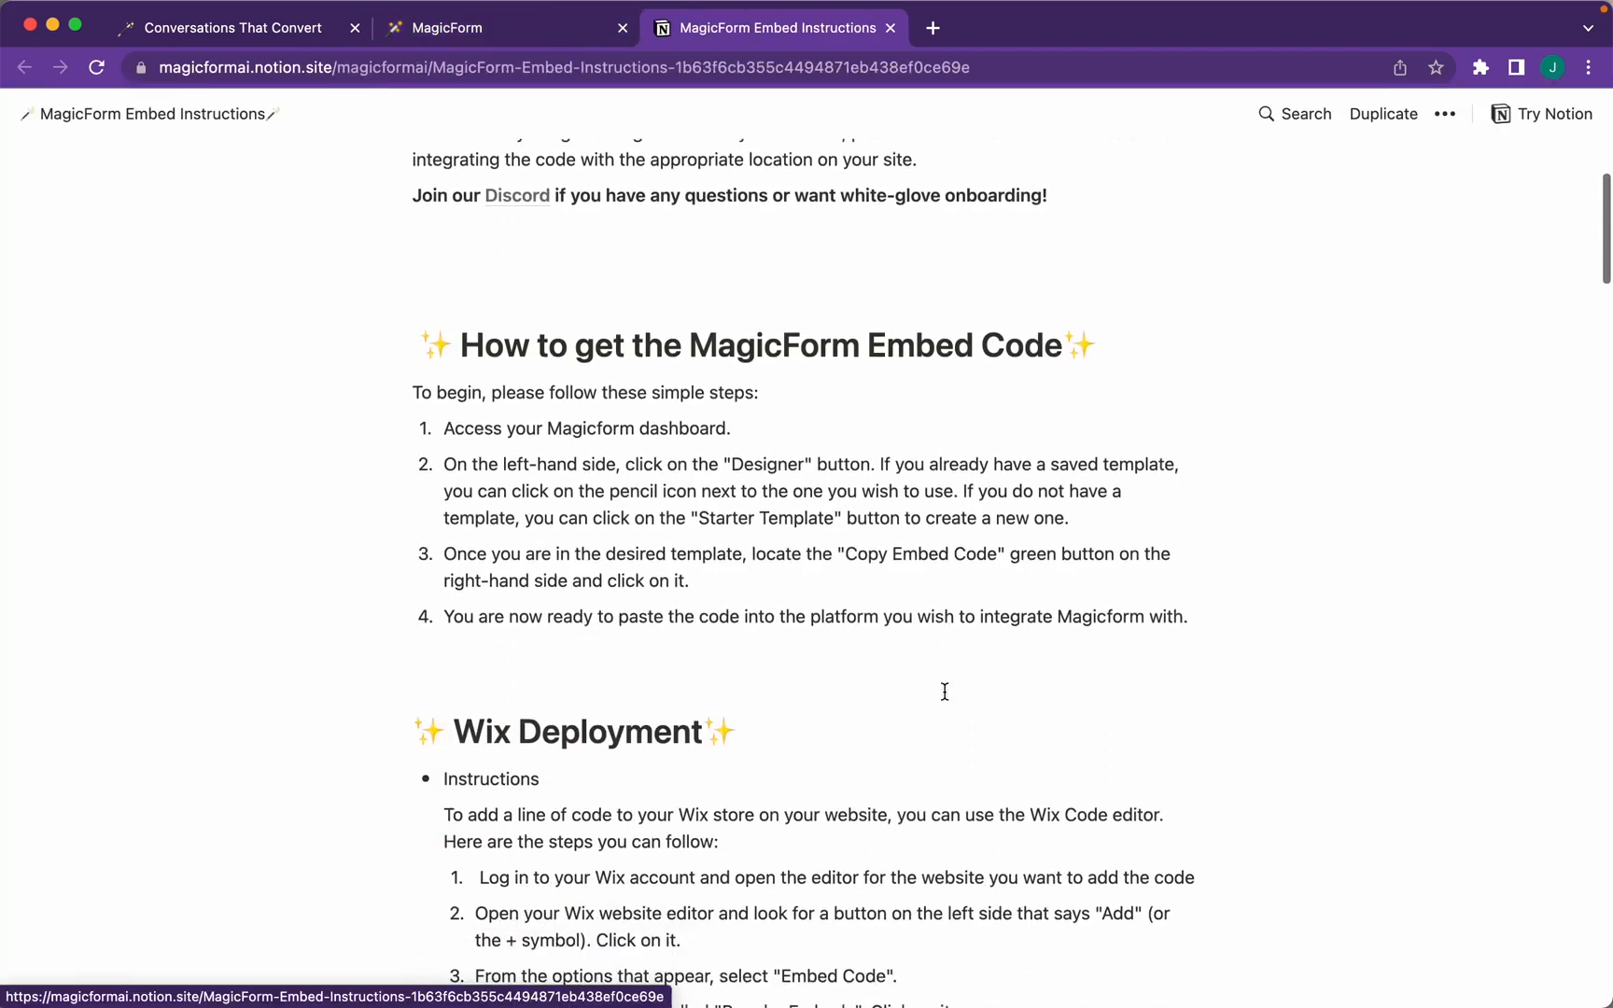
pyautogui.scroll(-5, 945, 692)
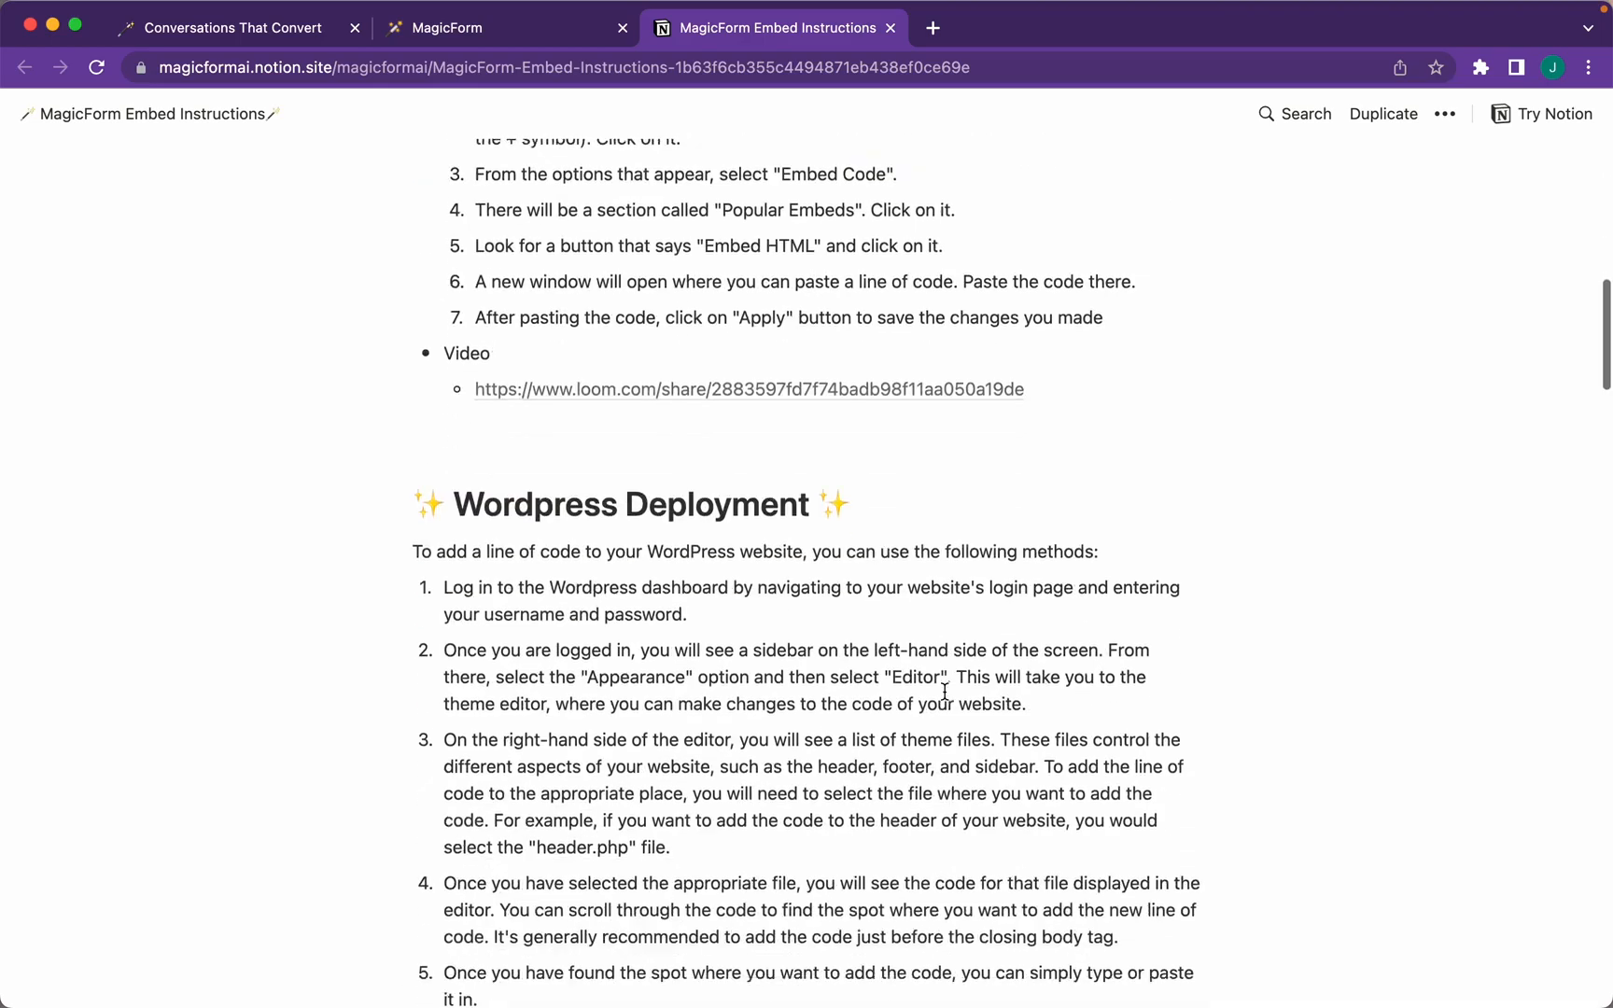
pyautogui.scroll(-10, 945, 692)
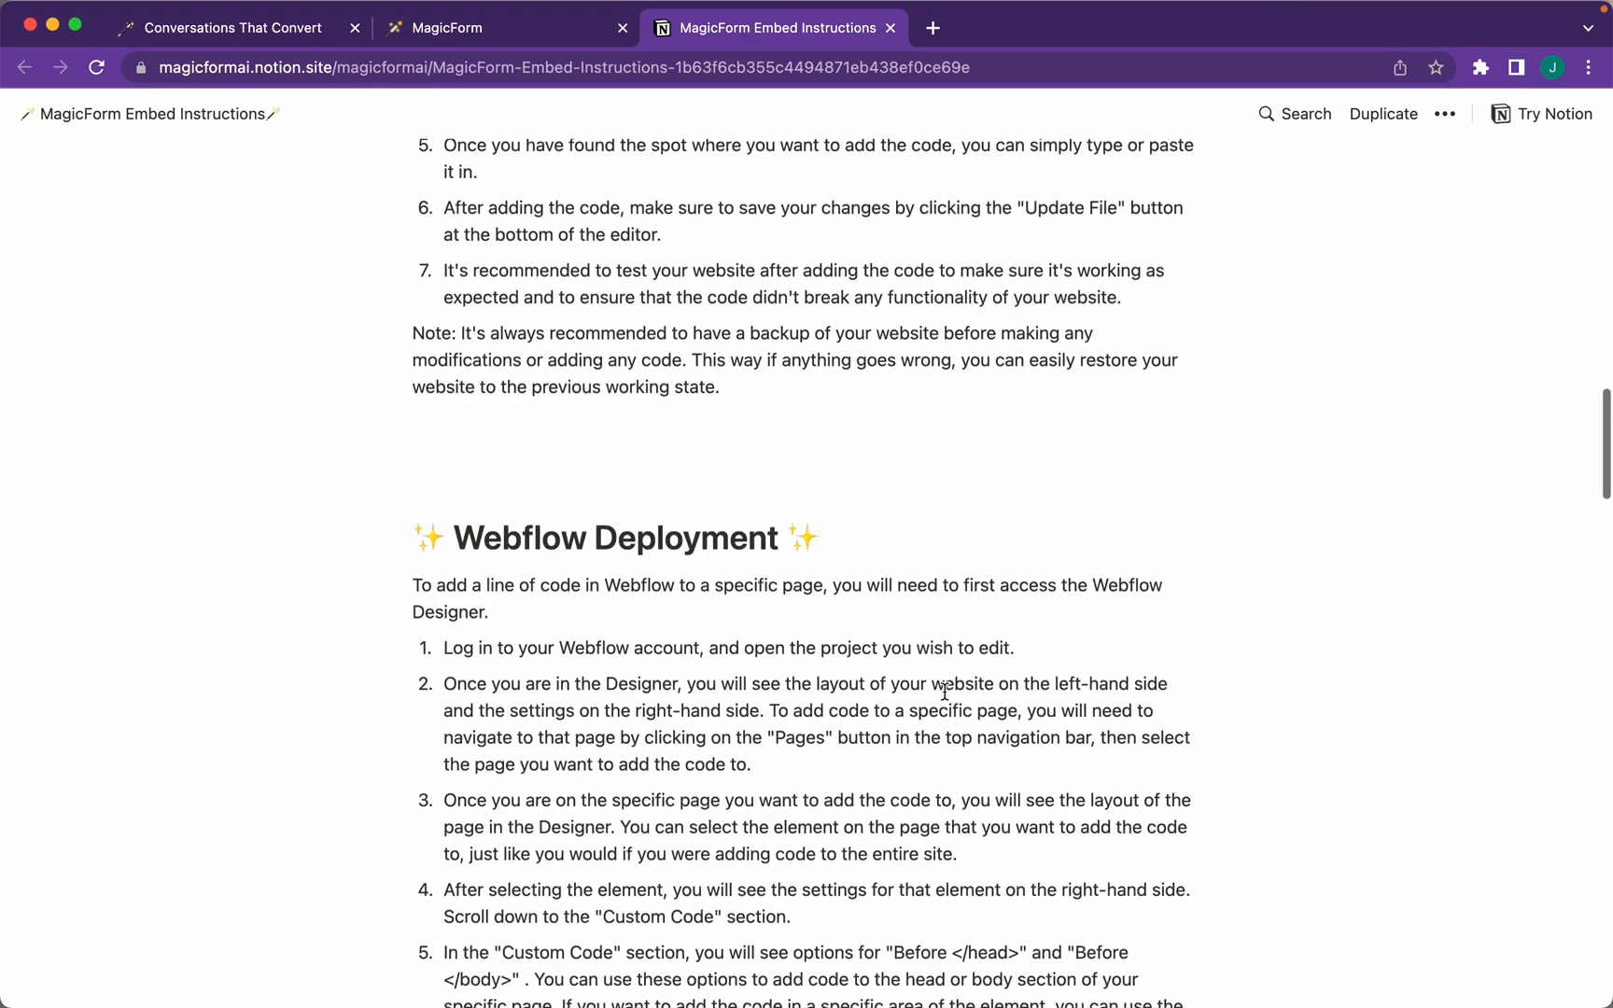
pyautogui.scroll(-10, 945, 691)
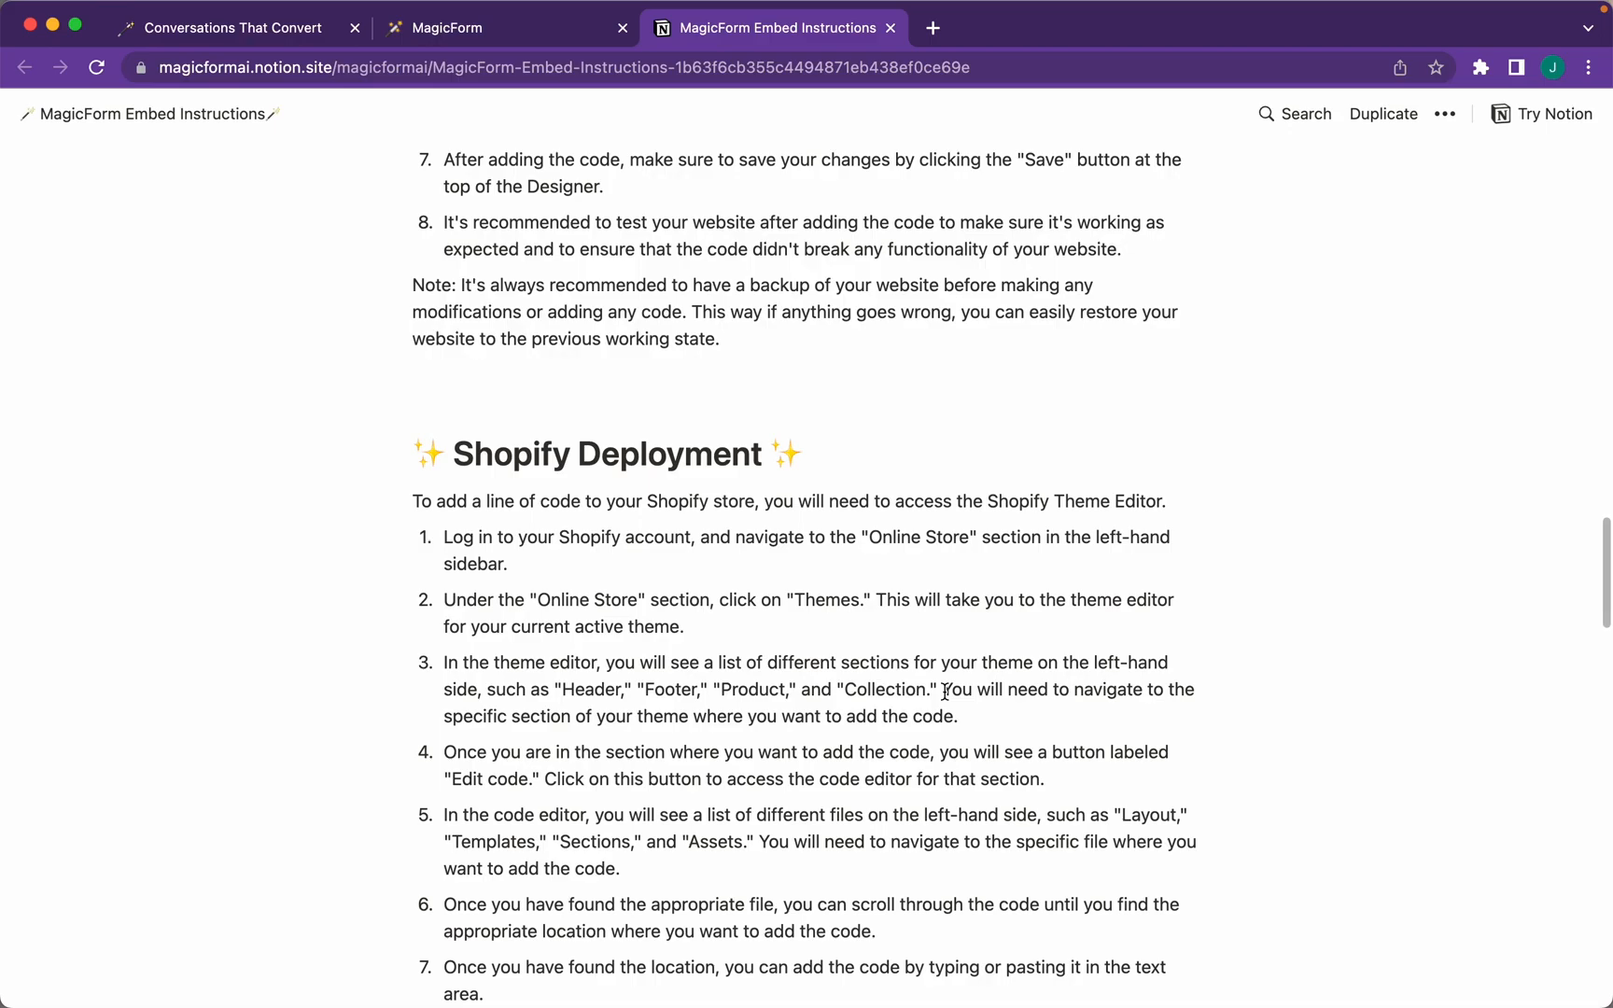
pyautogui.scroll(-8, 945, 692)
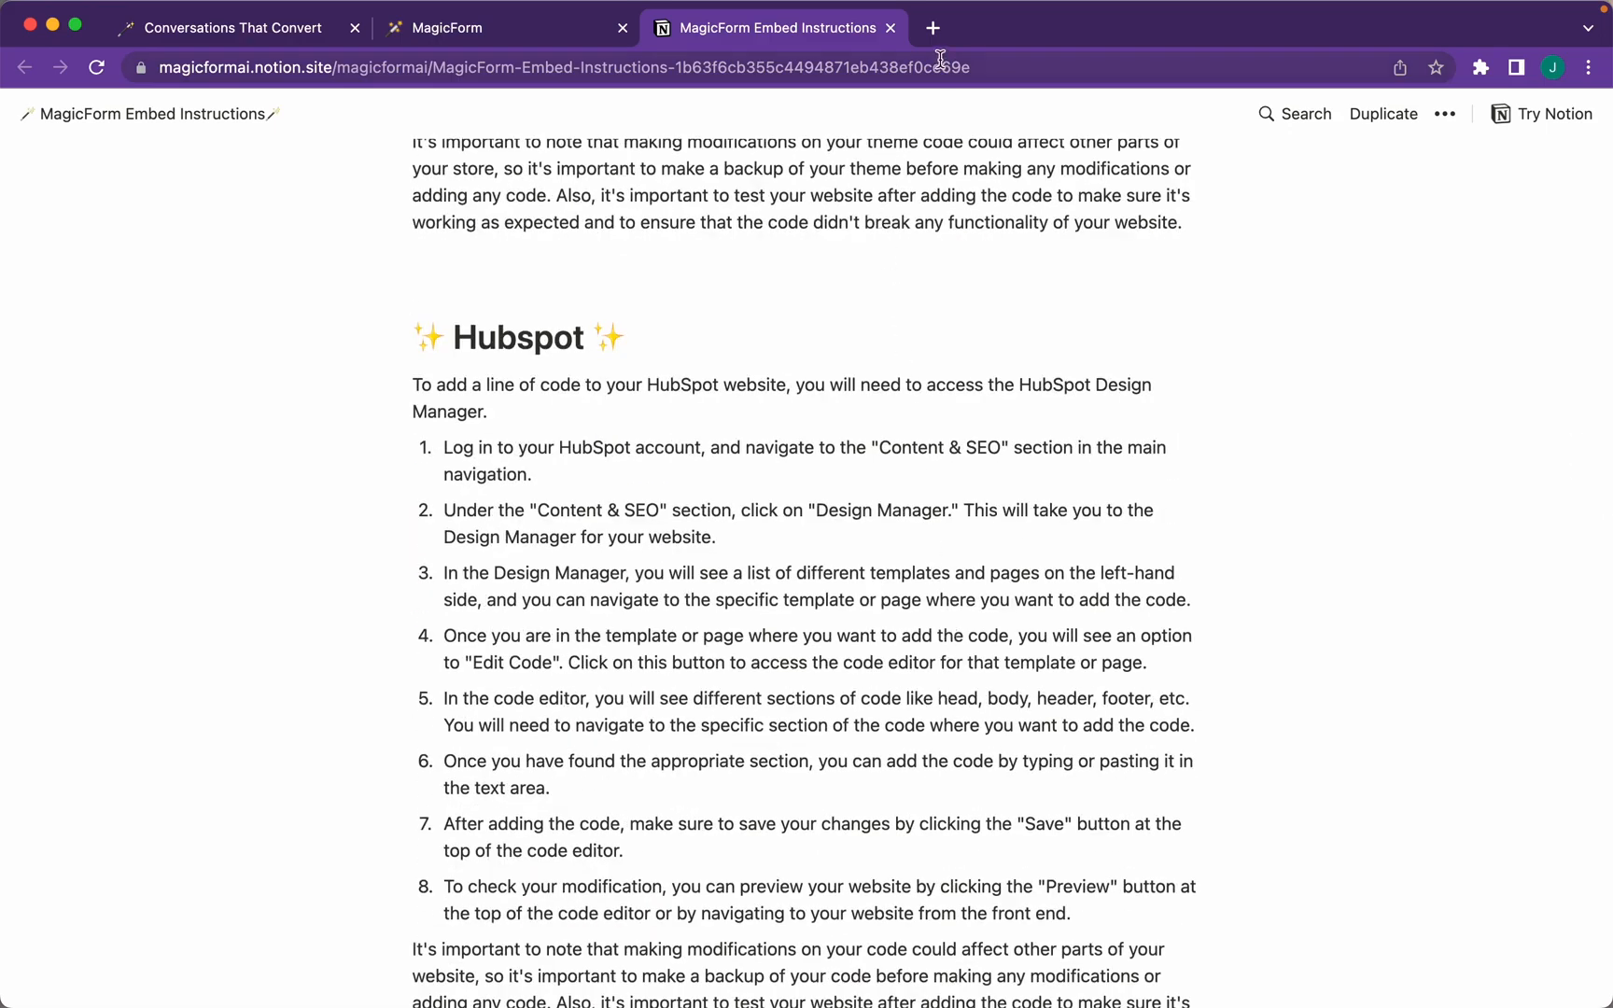
# Close the Notion guide and request MagicForm Zapier trigger access from the Integrate page
pyautogui.click(891, 31)
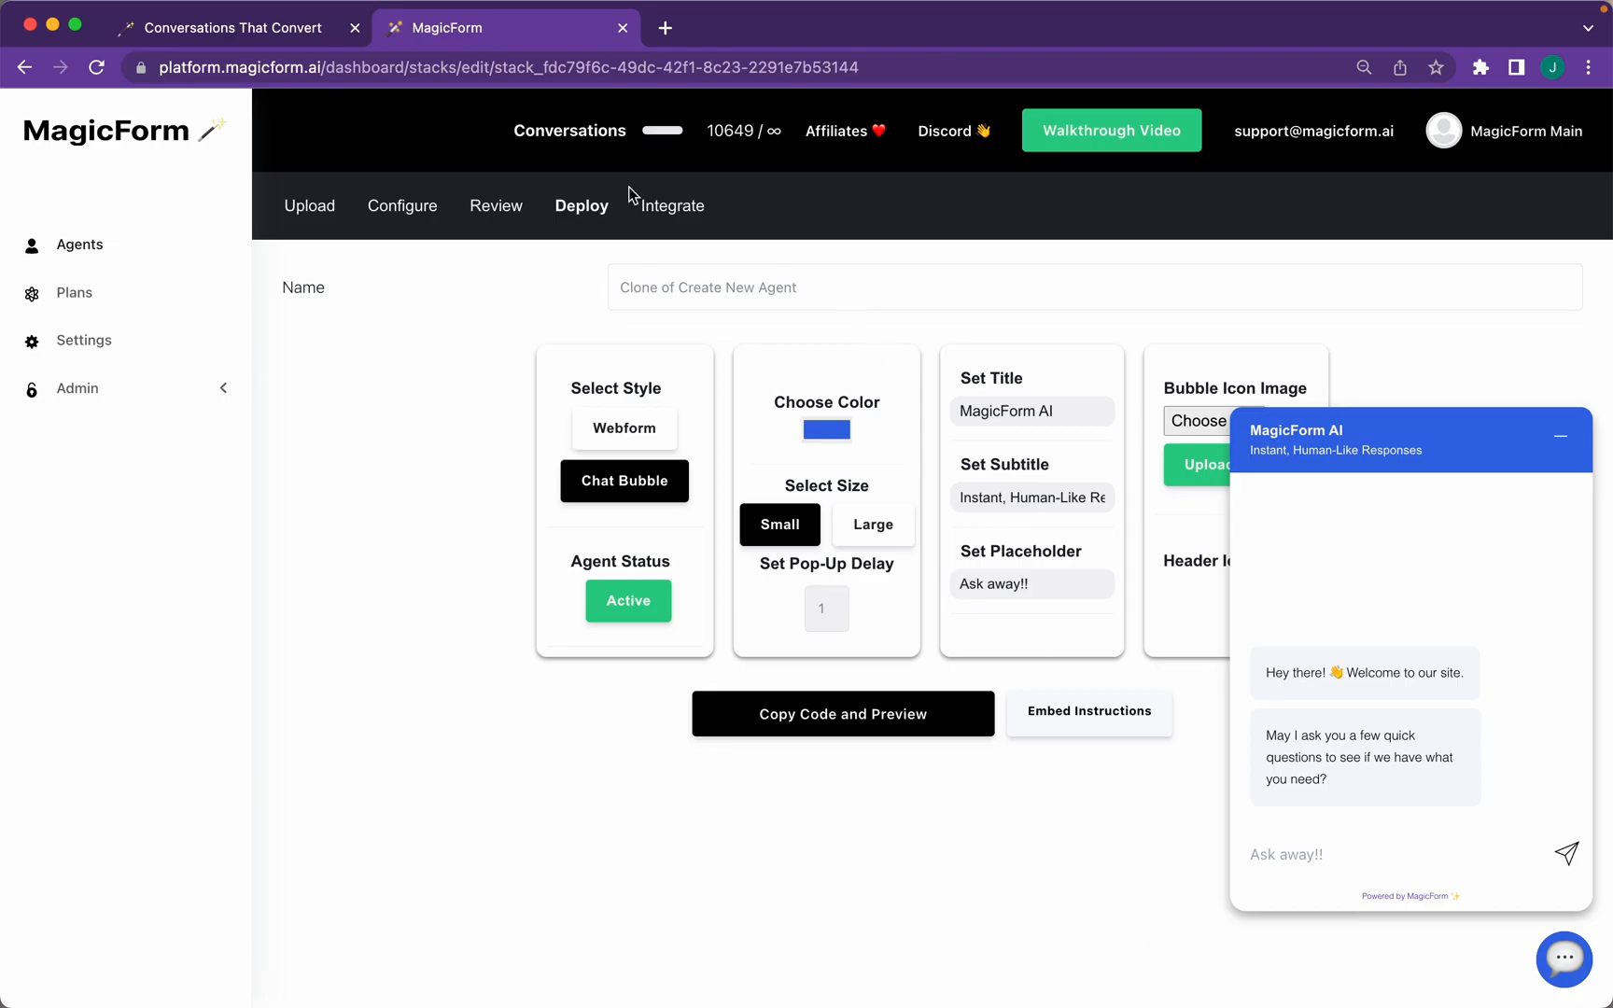
pyautogui.click(663, 211)
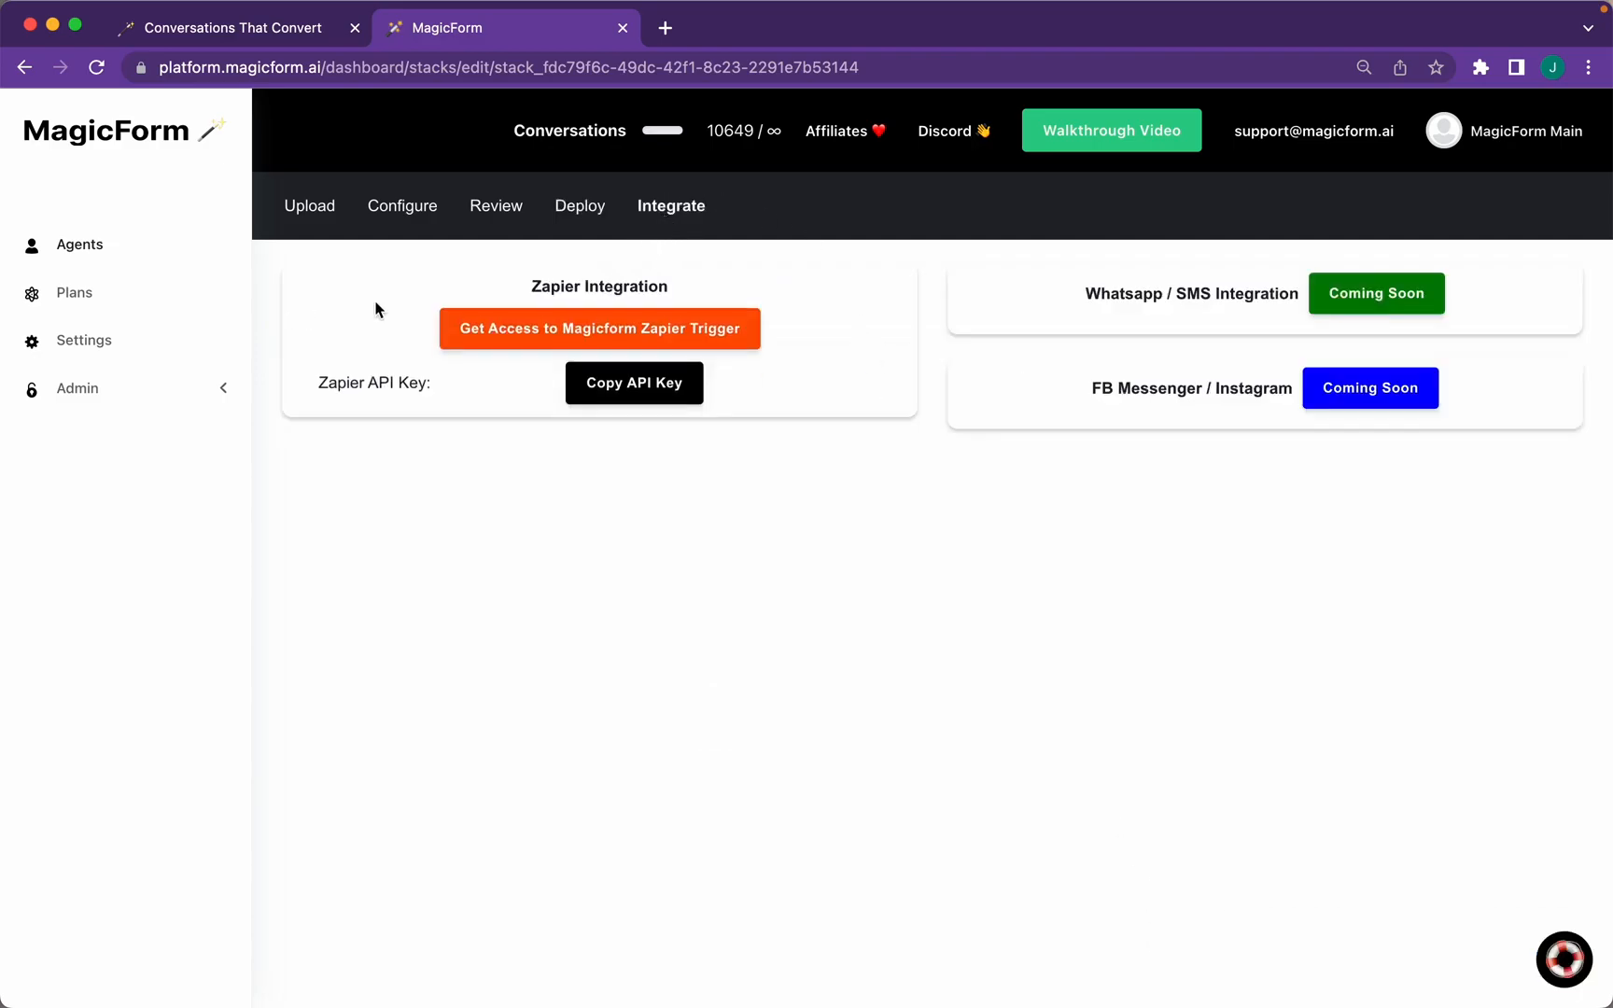
pyautogui.click(492, 322)
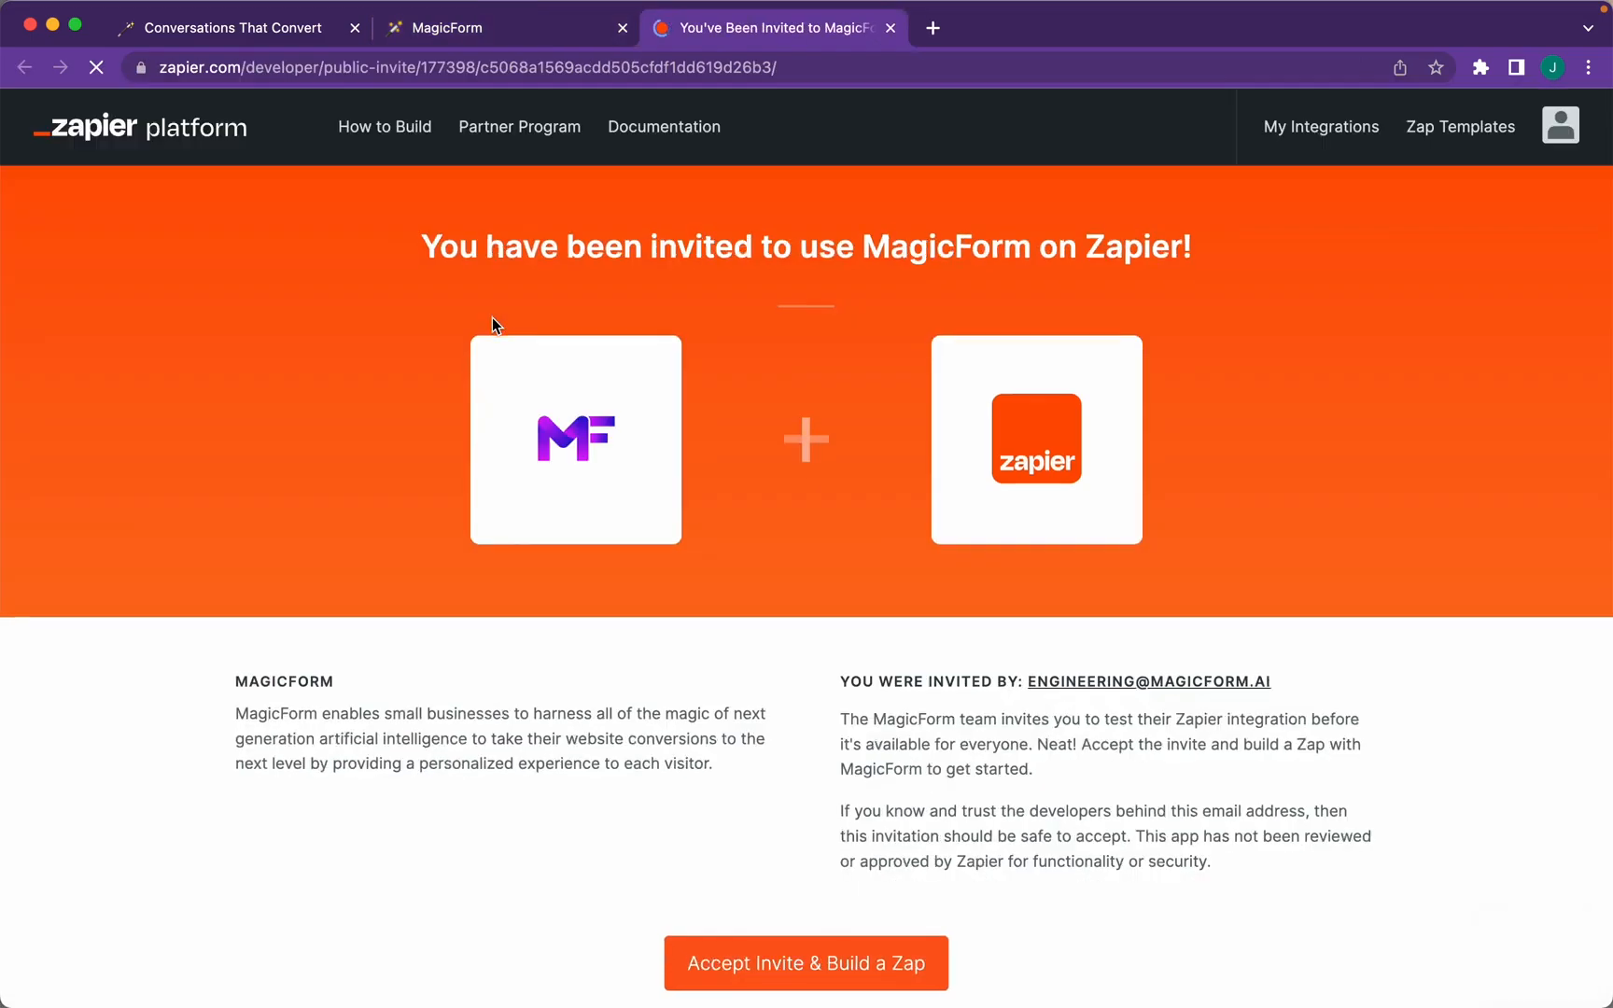
# Accept the Zapier invite and pick MagicForm (2.0.0) as the new Zap's trigger app
pyautogui.scroll(-3, 614, 728)
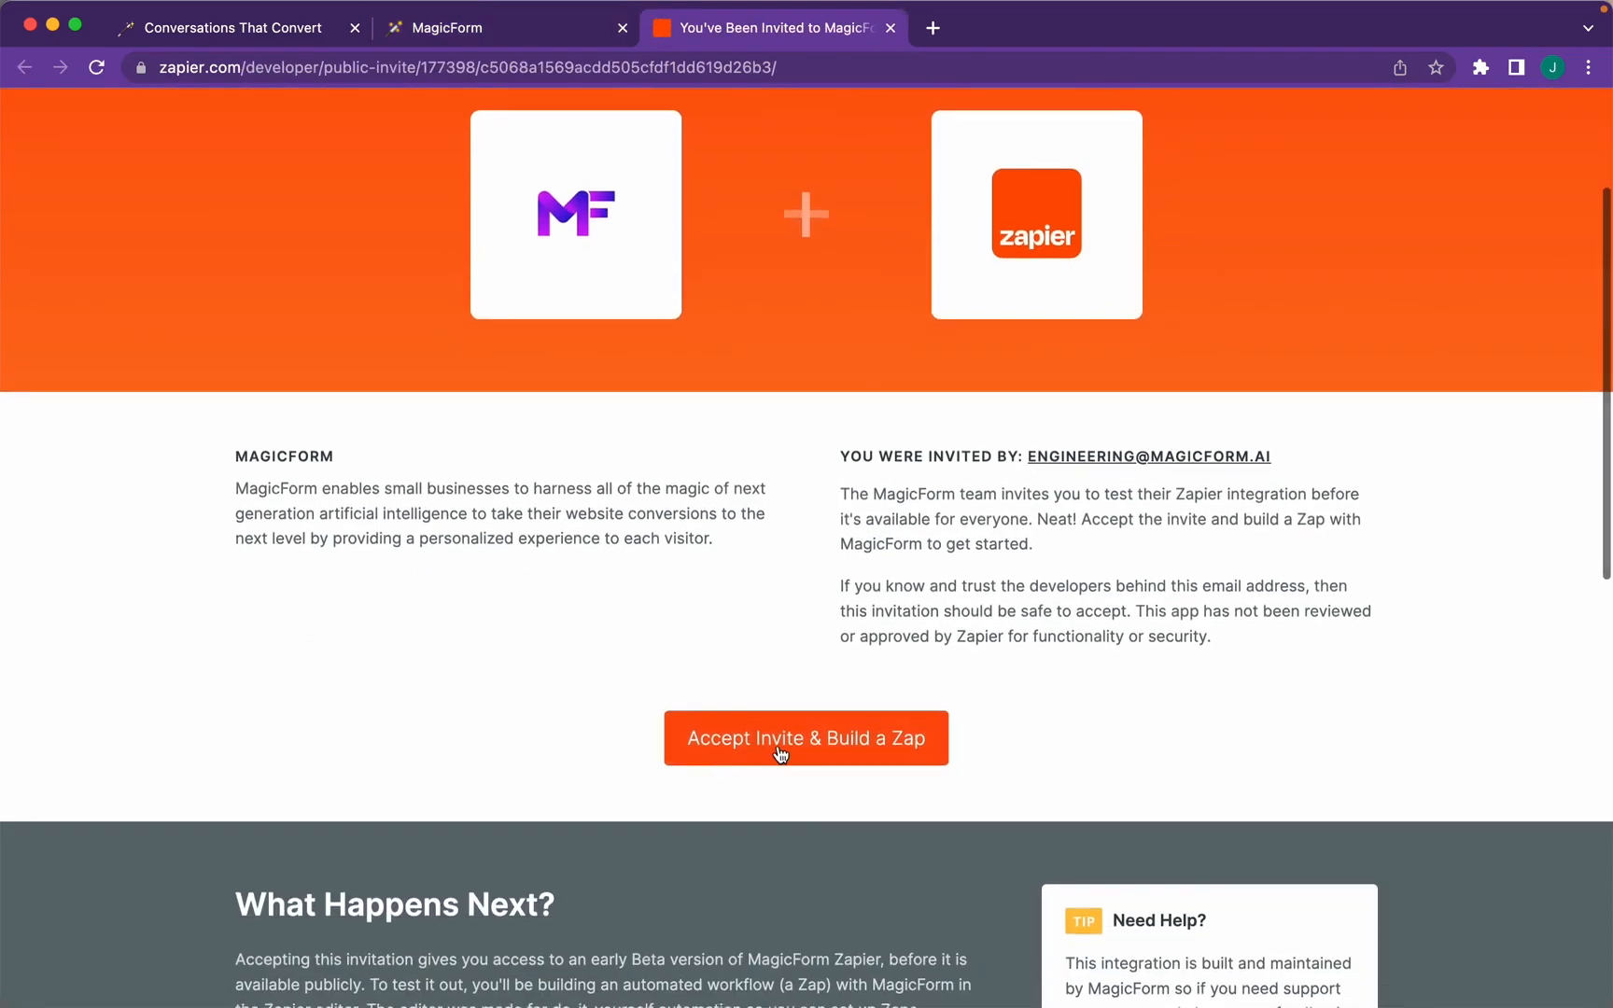
pyautogui.click(832, 752)
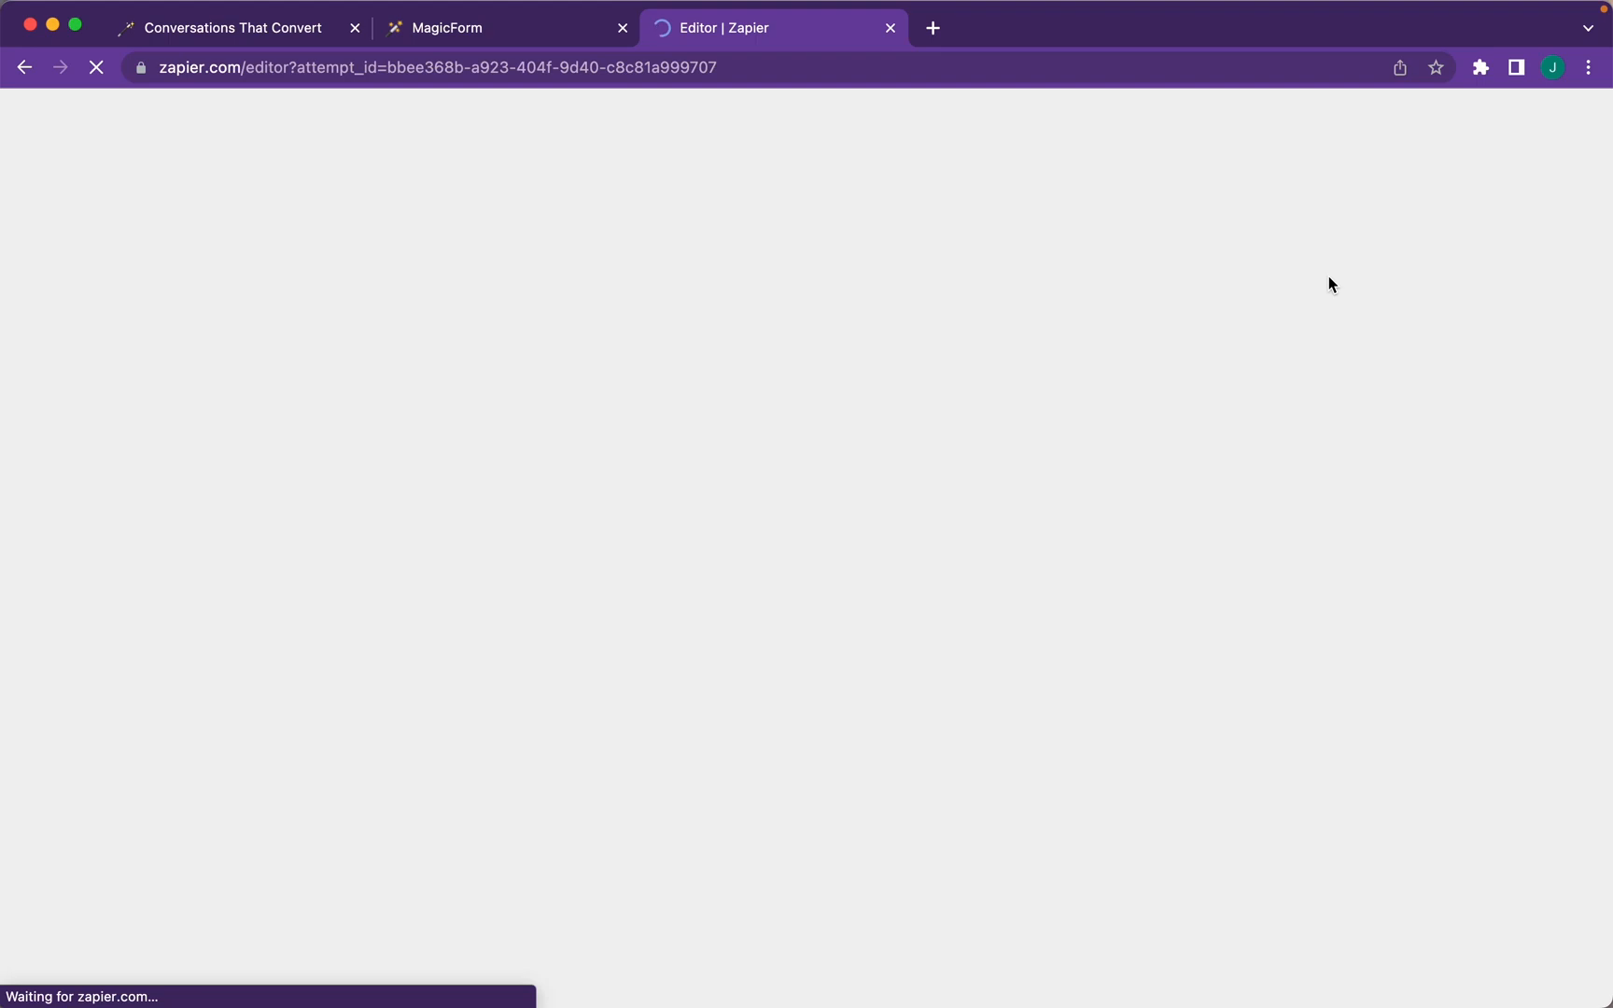
pyautogui.write('maicf')
pyautogui.press('BackSpace')
pyautogui.press('BackSpace')
pyautogui.press('BackSpace')
pyautogui.write('gicform')
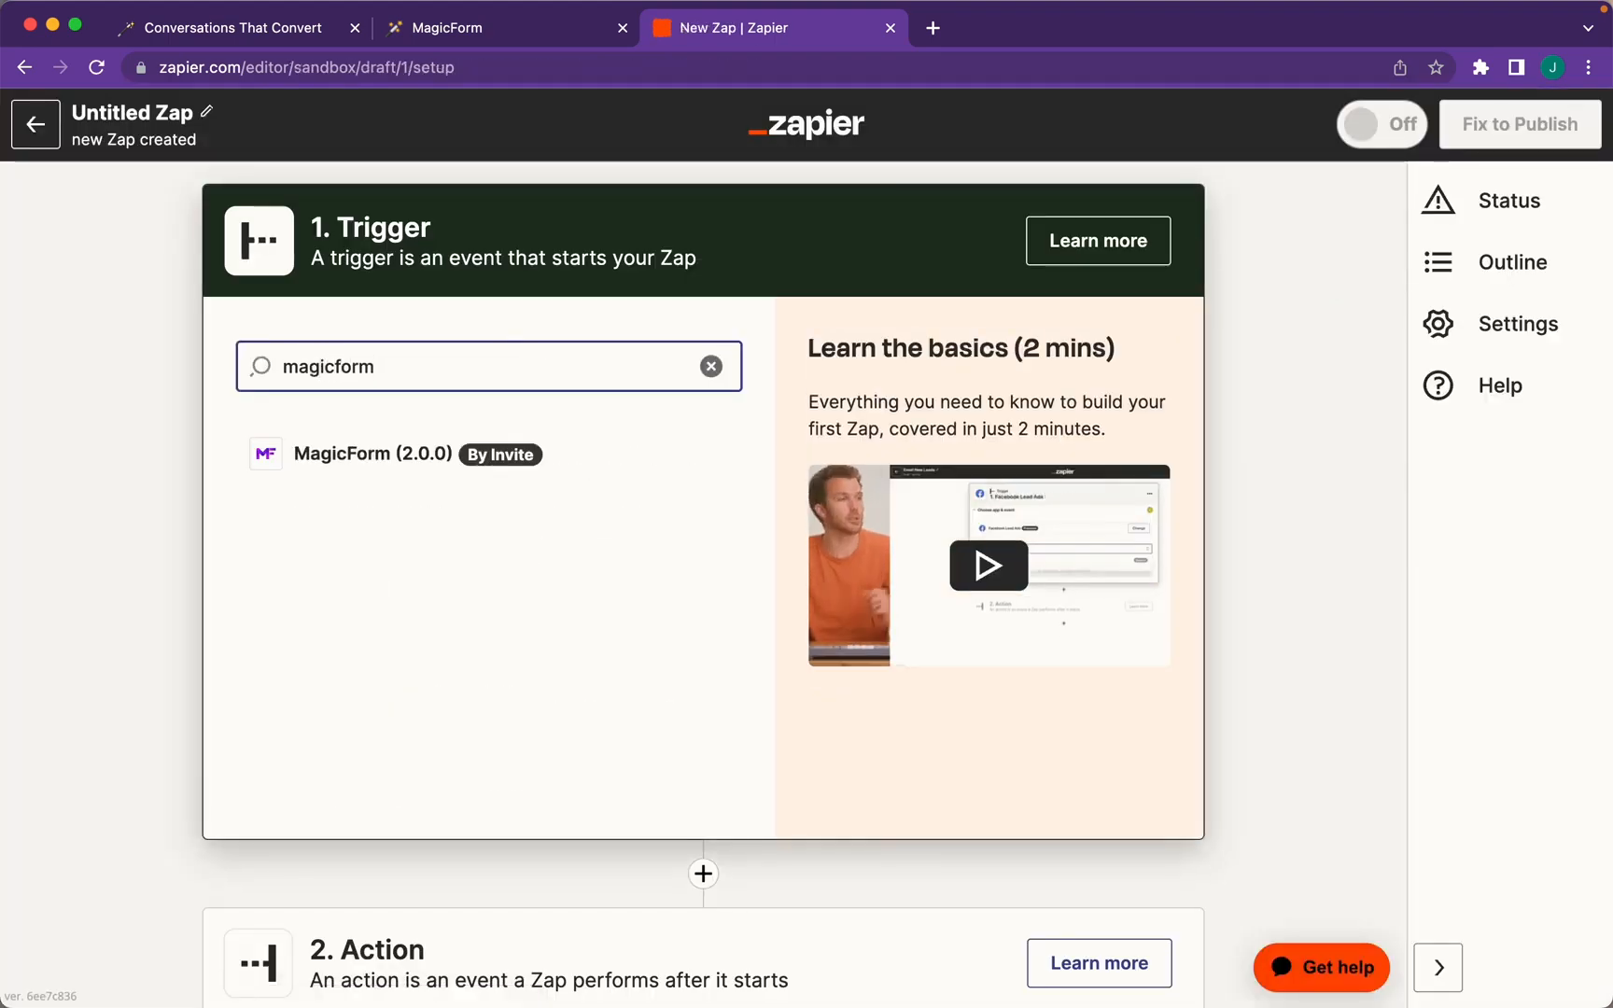
pyautogui.click(366, 459)
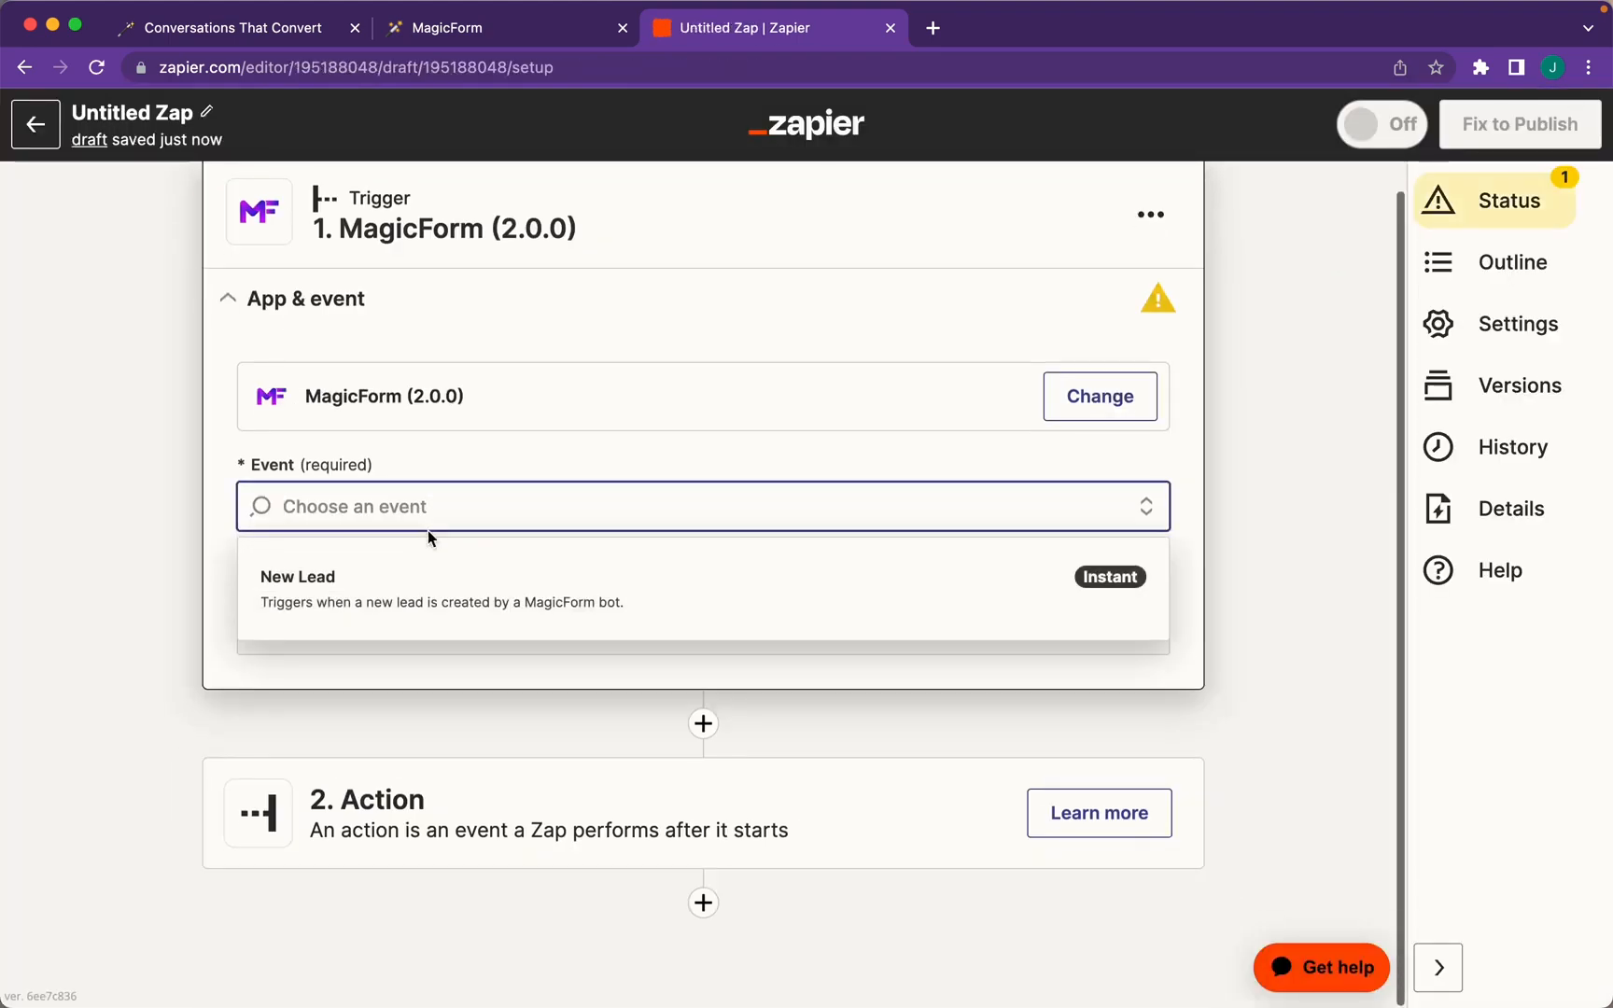
# Use New Lead as the trigger event and Mailchimp Add/Update Subscriber as the action
pyautogui.click(405, 581)
pyautogui.write('mailchimp')
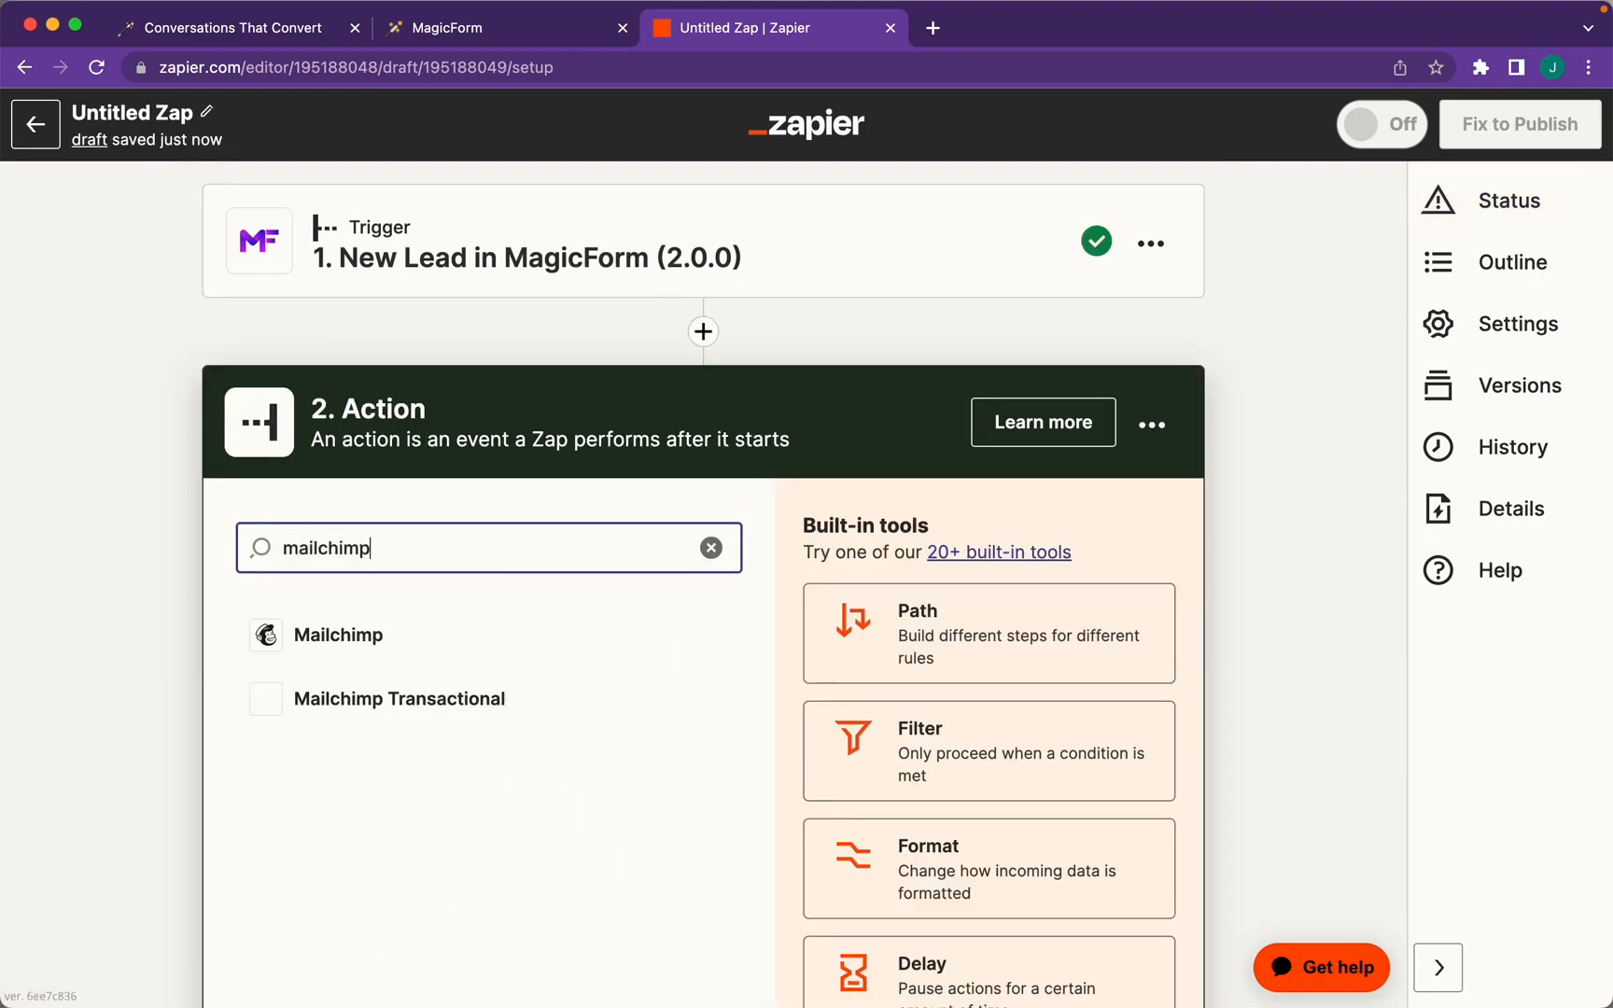
pyautogui.click(326, 636)
pyautogui.click(396, 716)
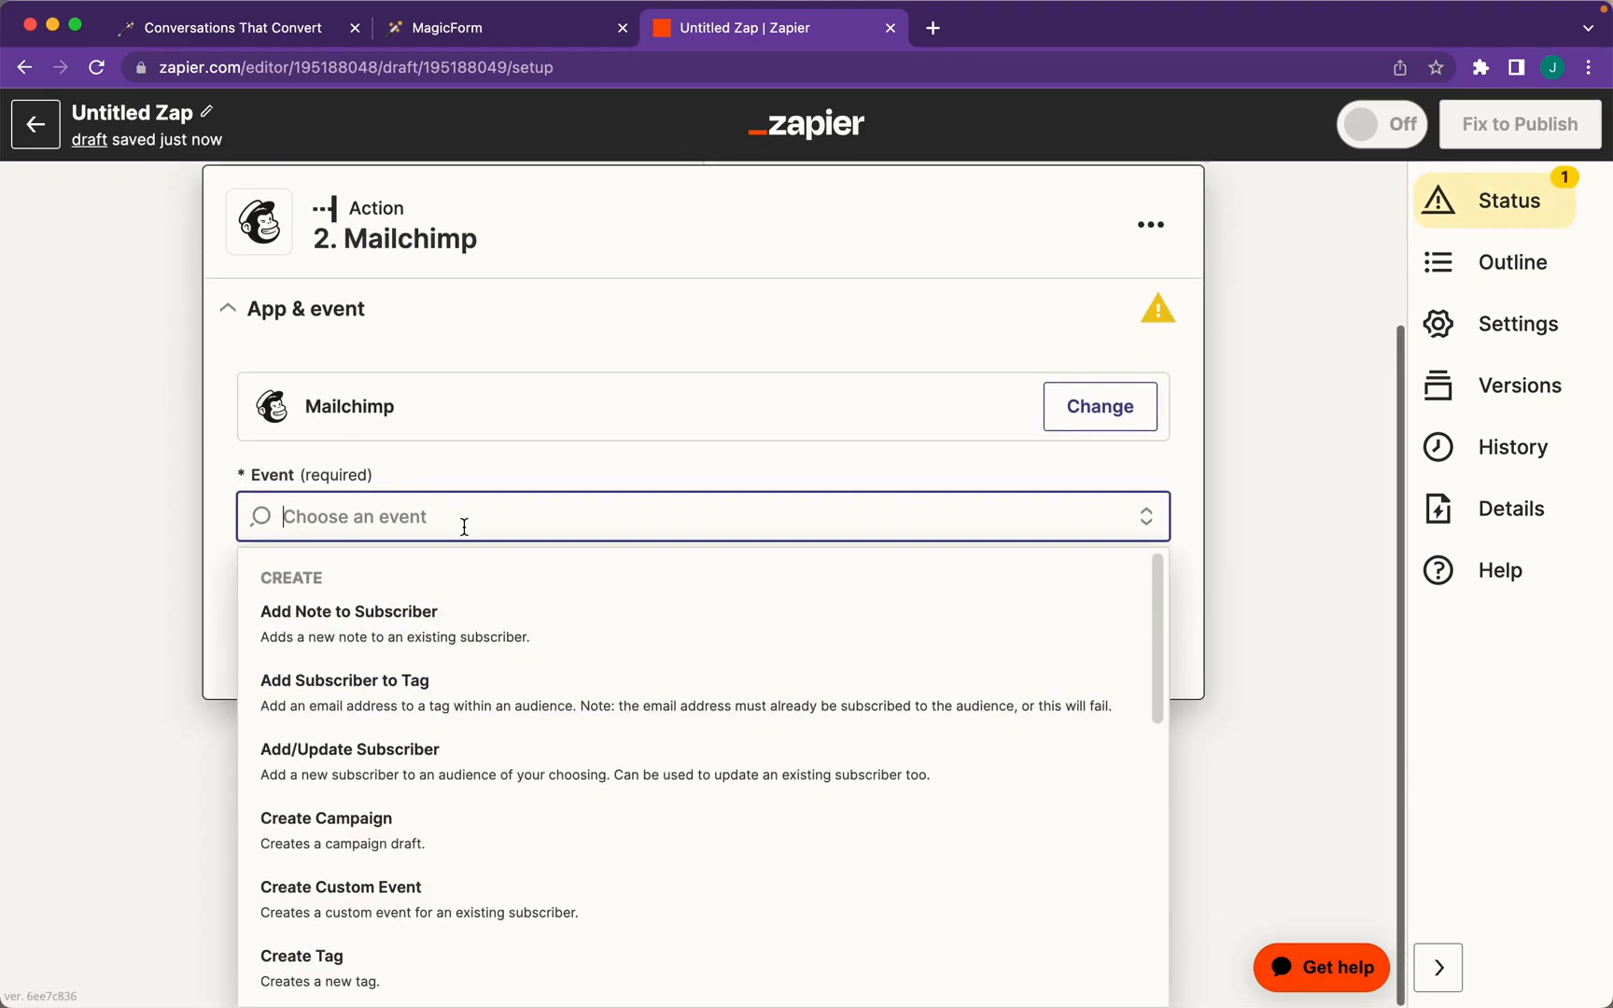
pyautogui.click(487, 768)
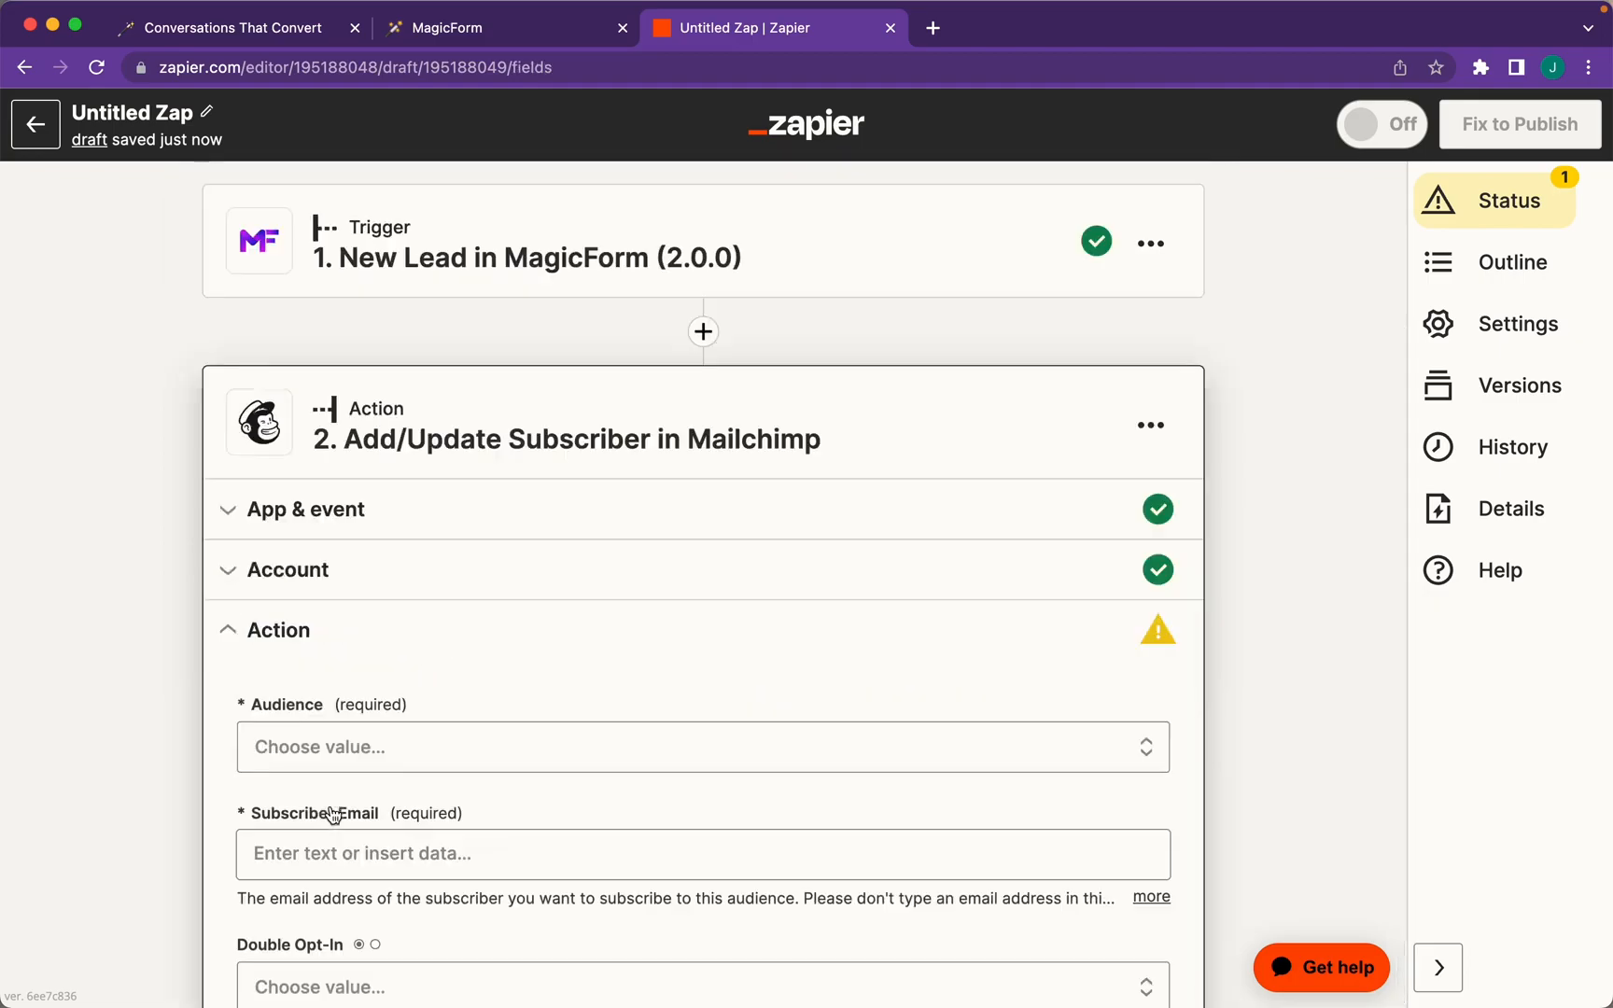
# Target the Magic Form audience and map the lead's Email to Subscriber Email
pyautogui.scroll(-5, 332, 815)
pyautogui.click(401, 427)
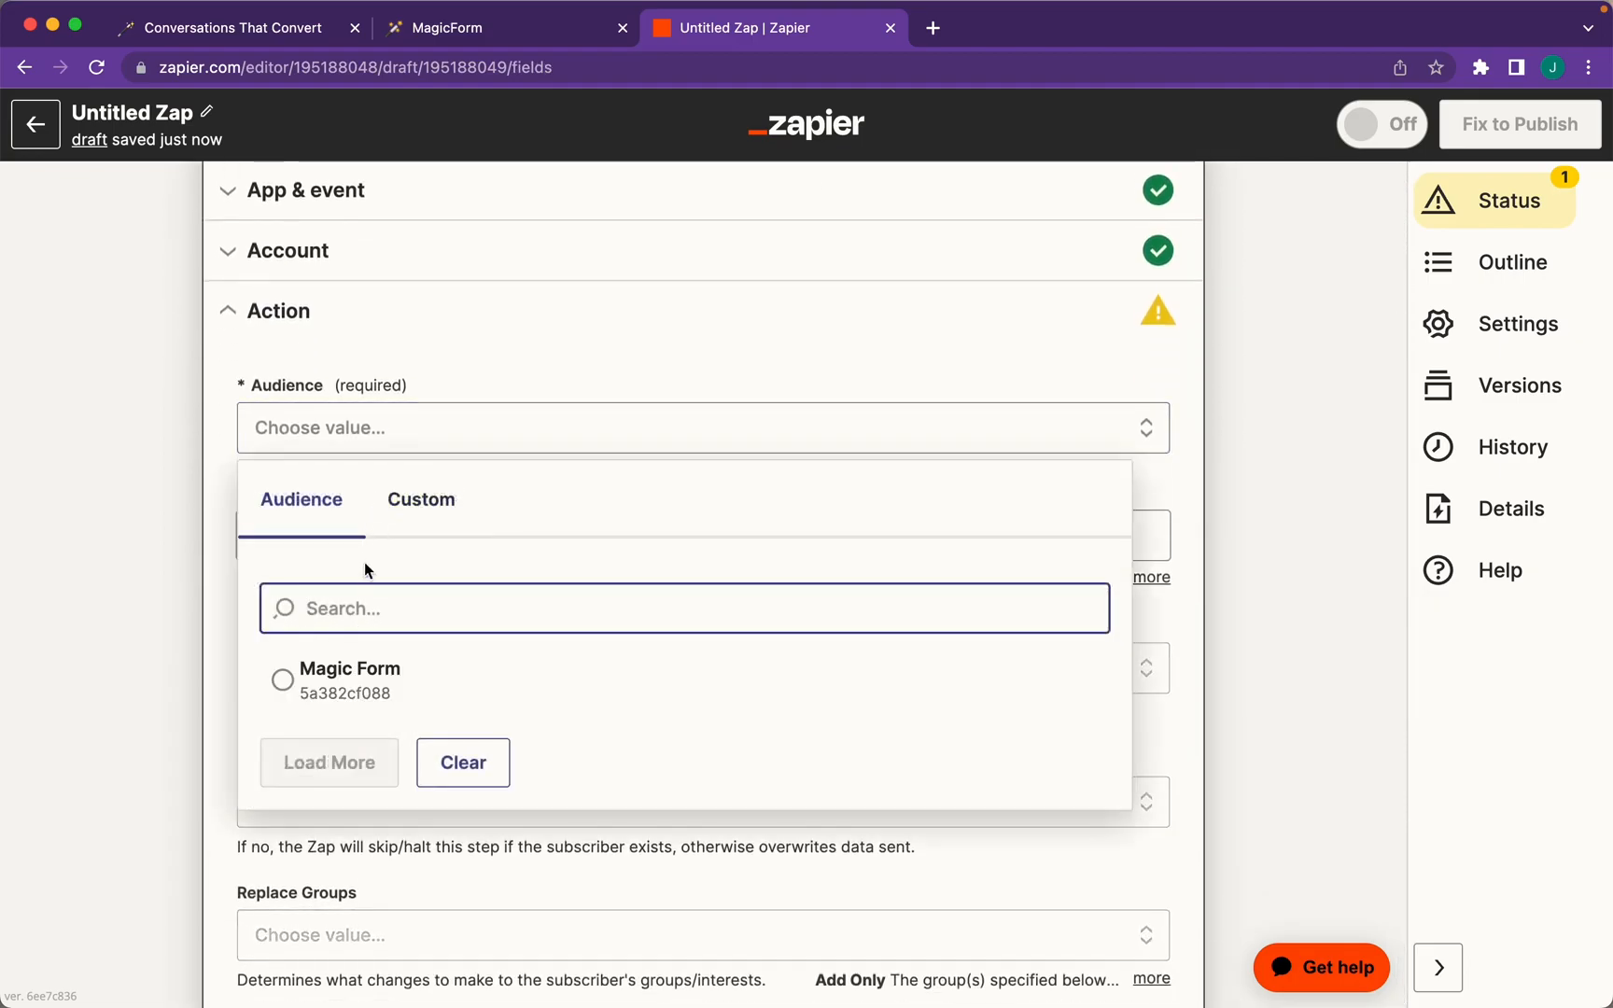
pyautogui.click(402, 674)
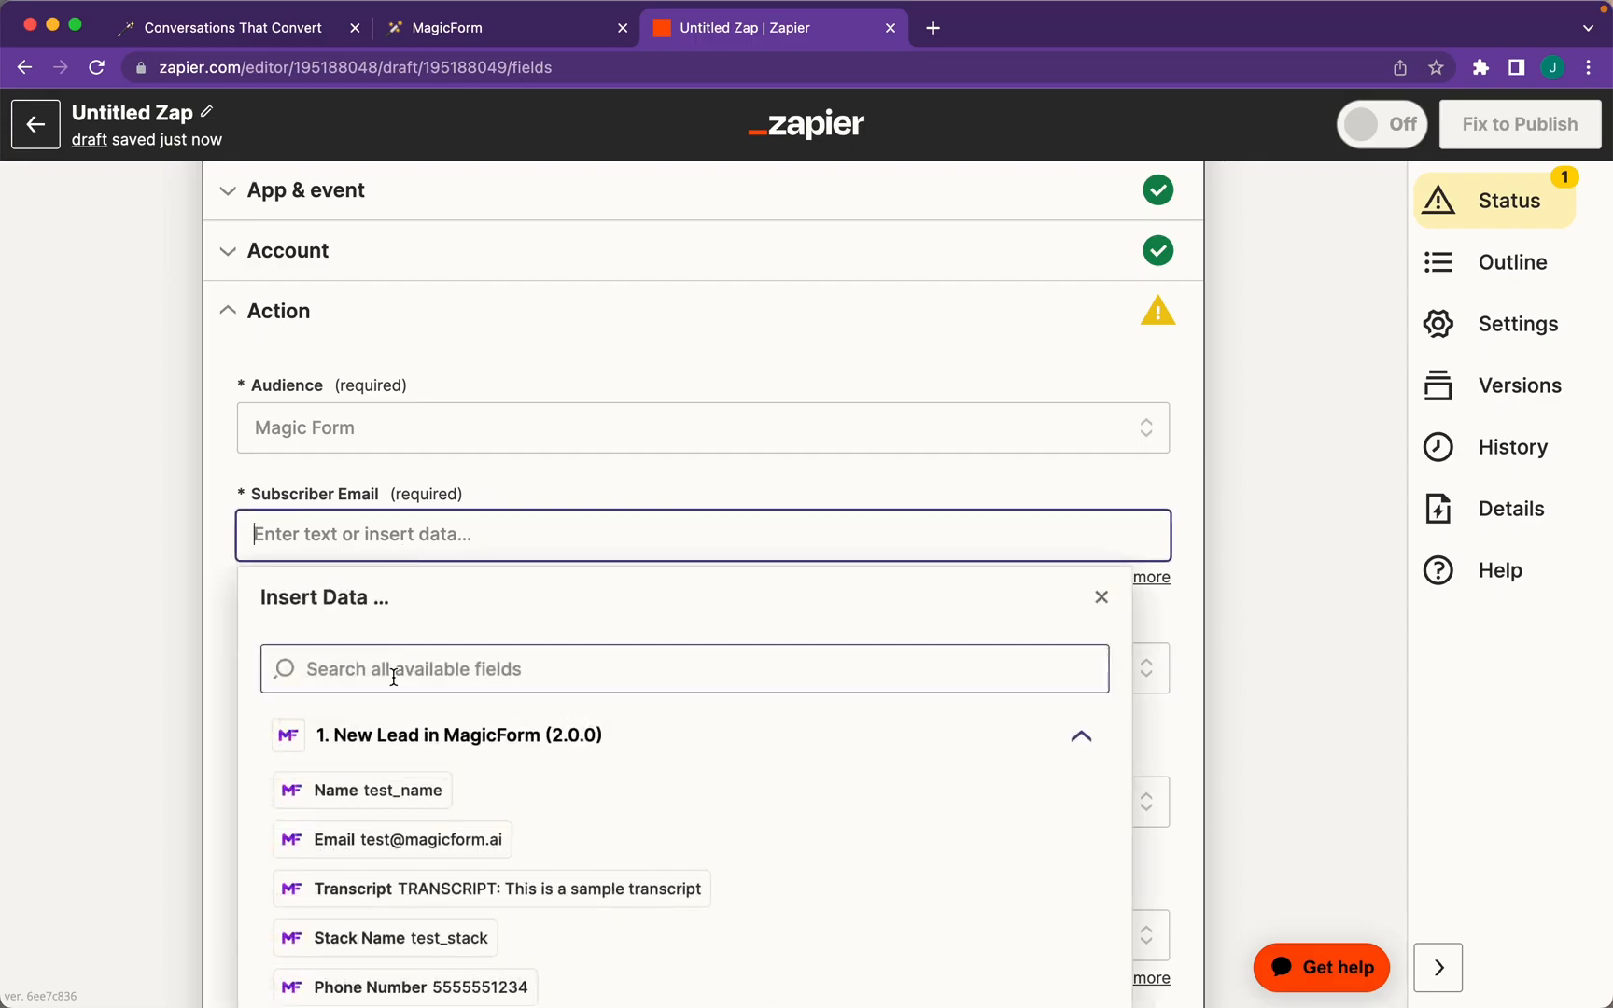
pyautogui.scroll(-3, 395, 672)
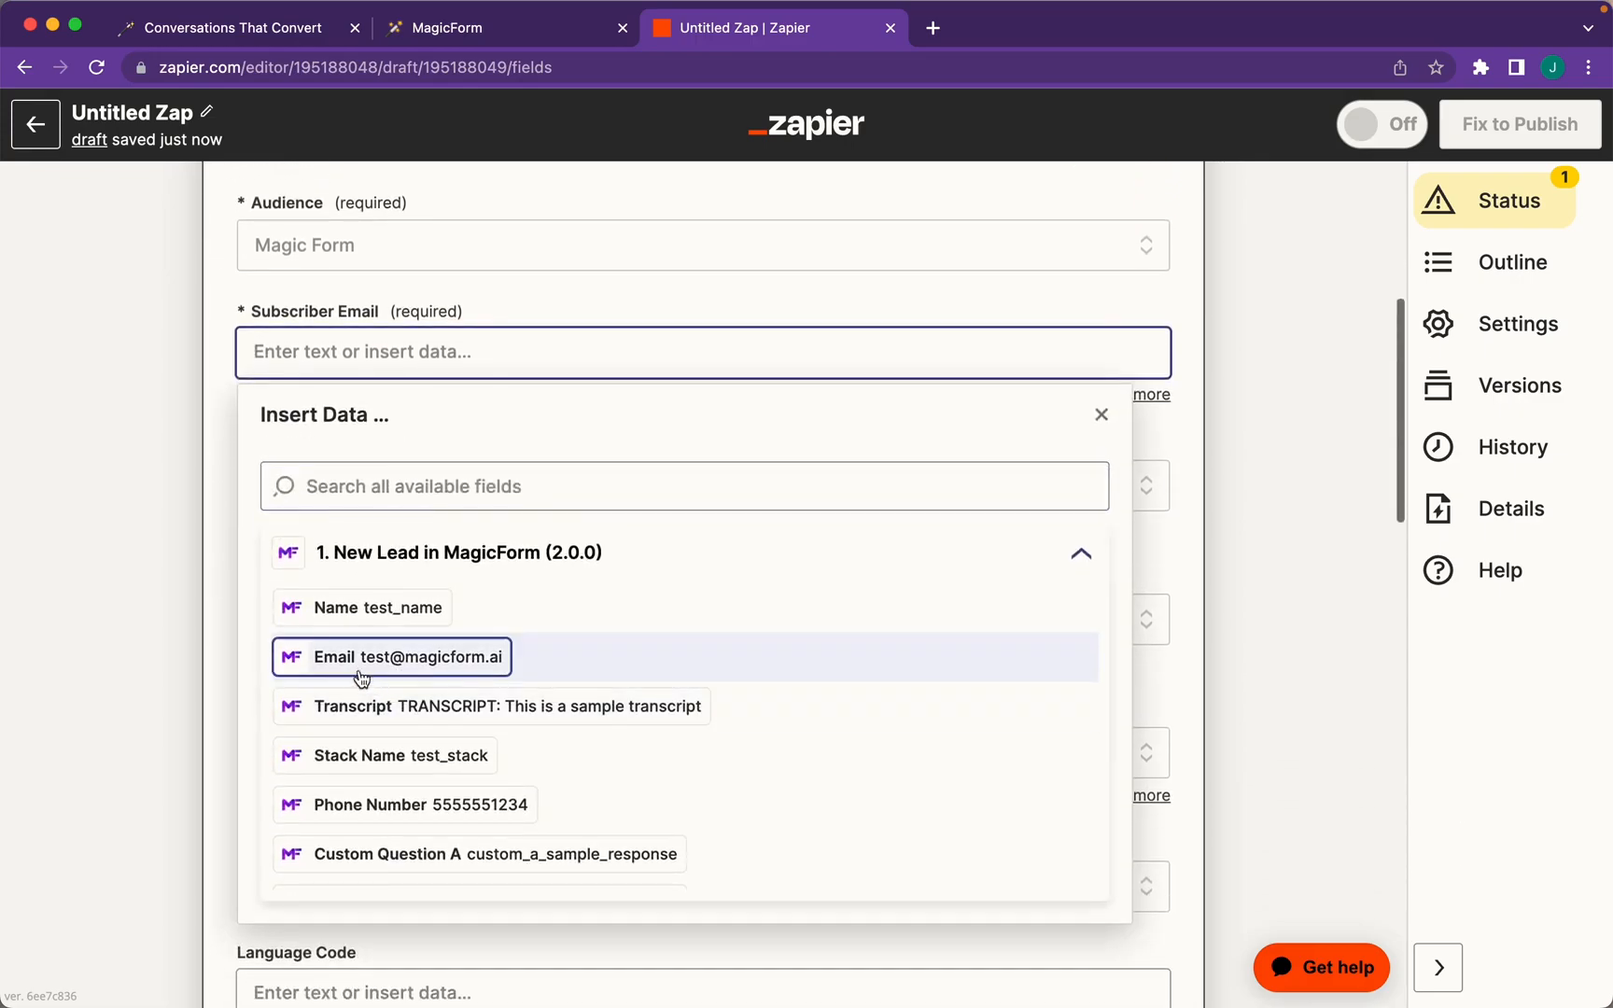
pyautogui.click(425, 671)
pyautogui.click(216, 430)
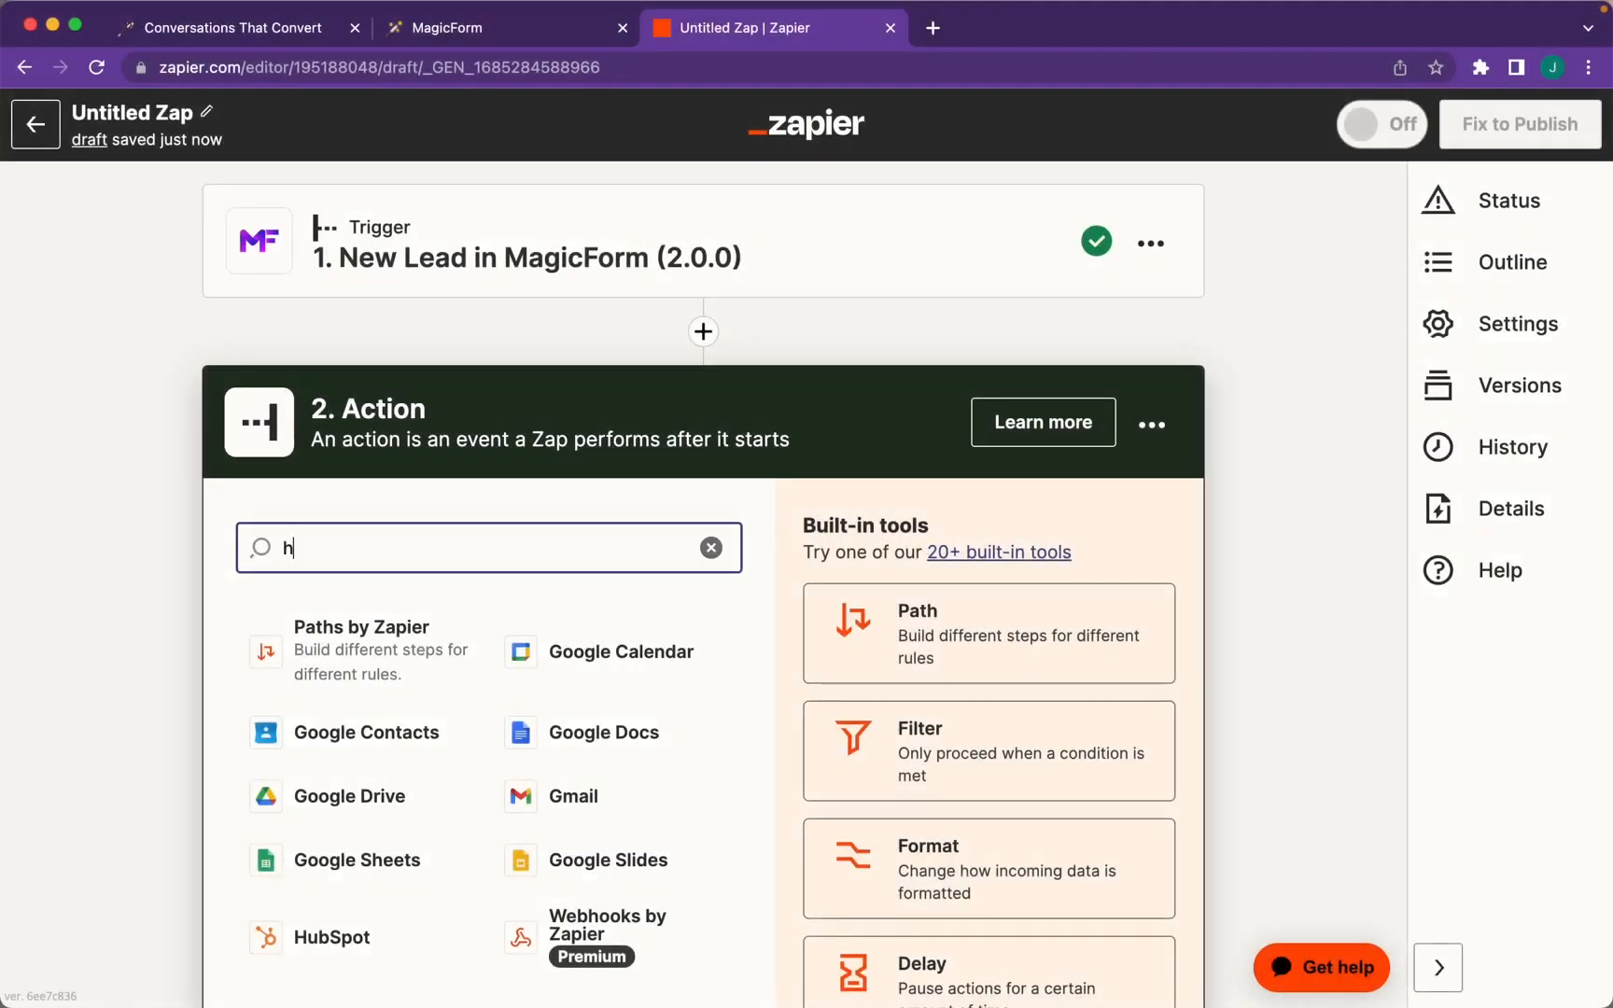
# Add a HubSpot create-engagement action of type Task and choose its assignee
pyautogui.write('ubspot')
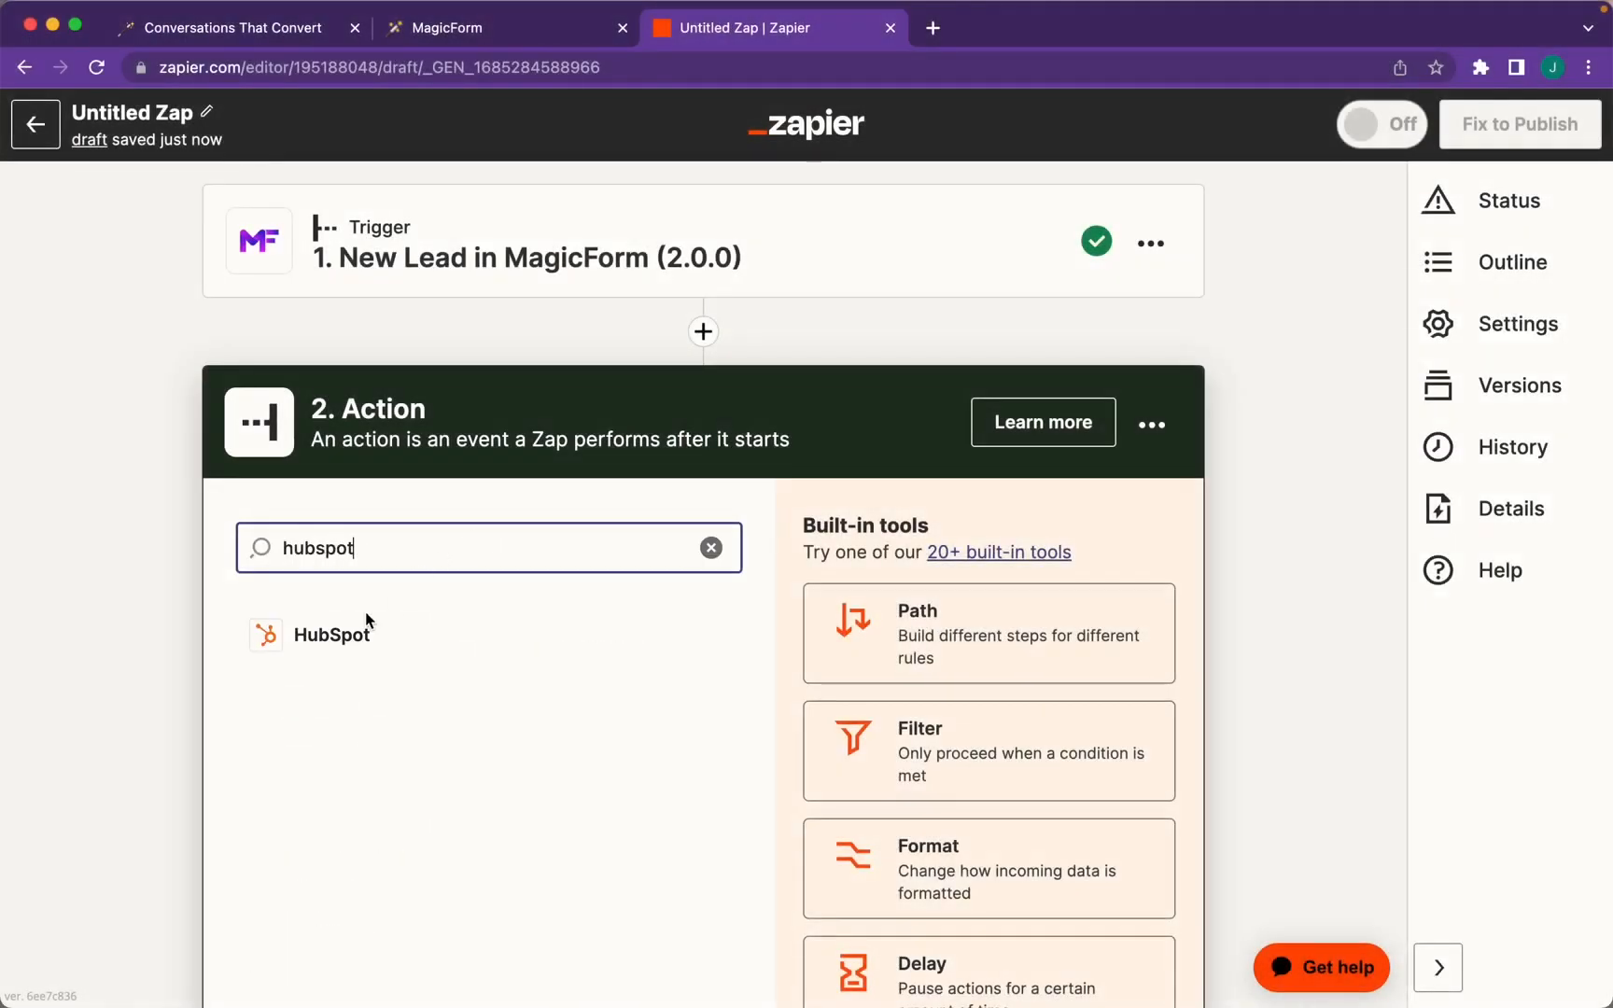
pyautogui.click(331, 638)
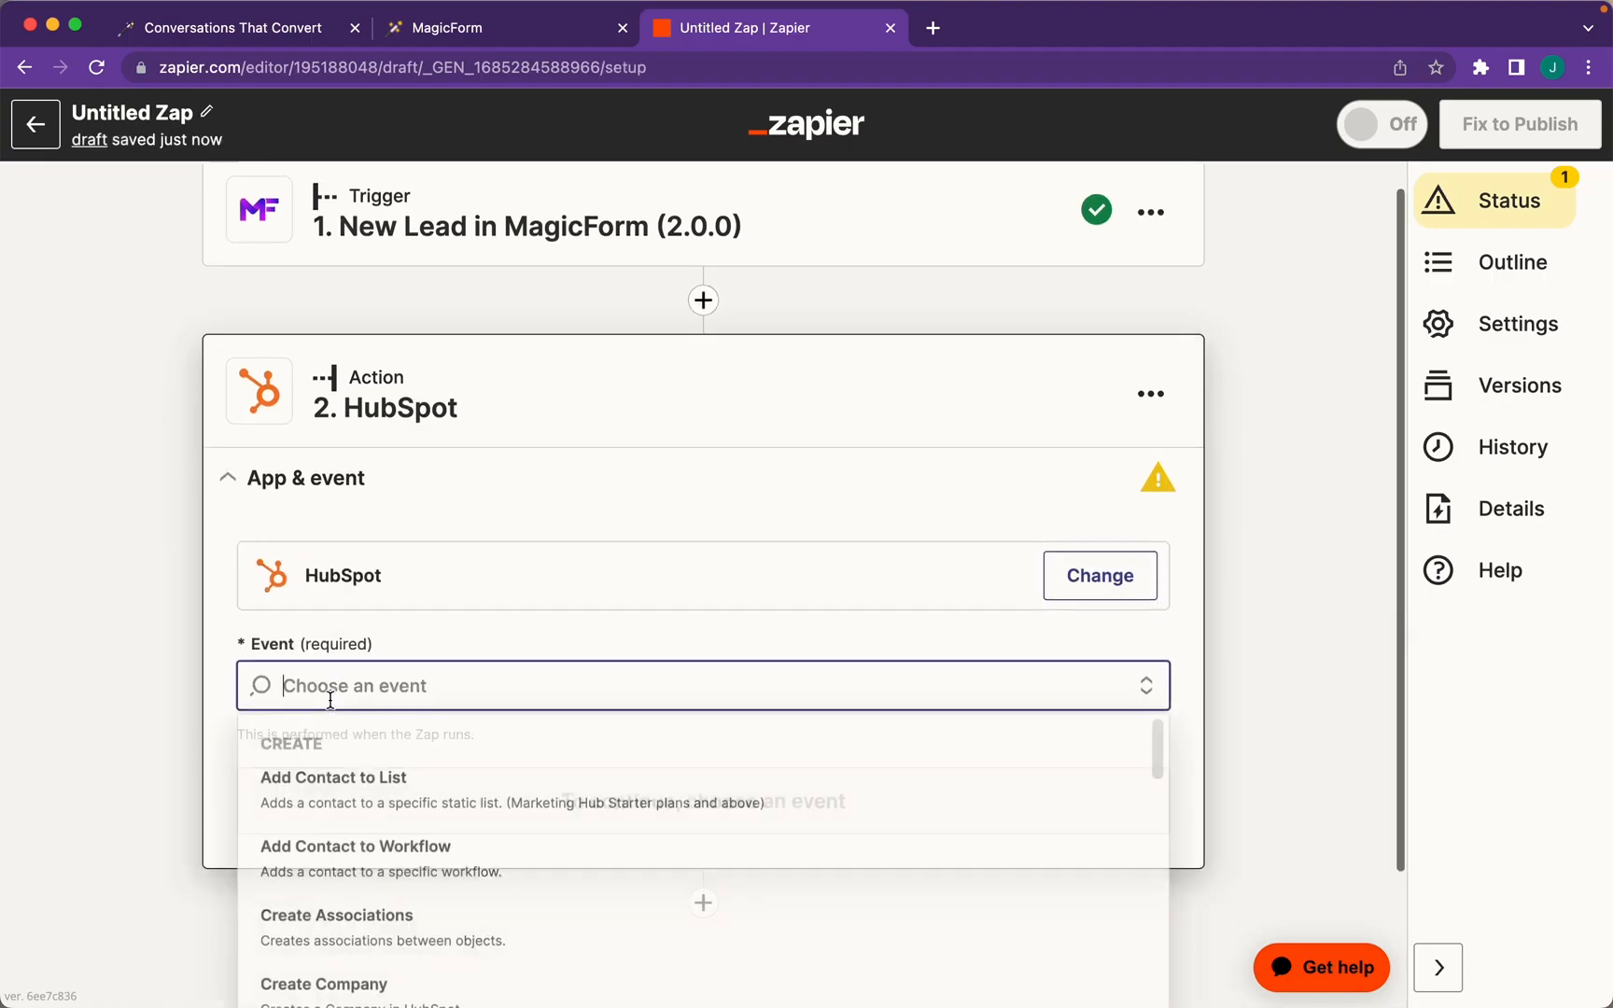
pyautogui.scroll(-3, 378, 658)
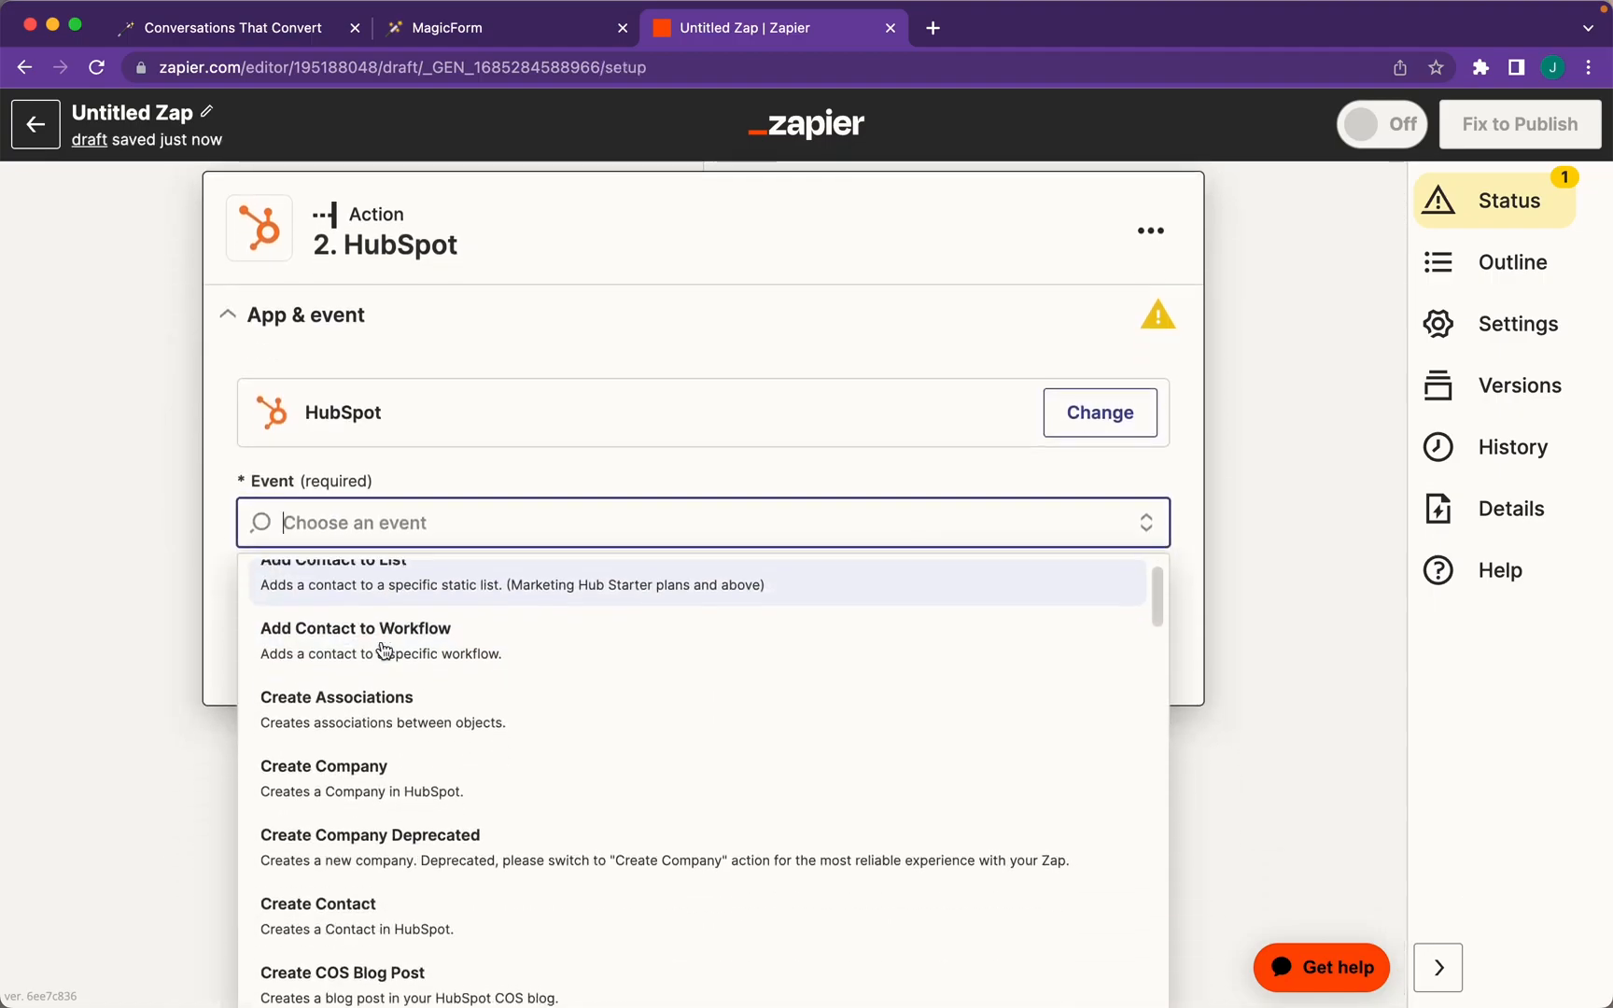
pyautogui.click(342, 836)
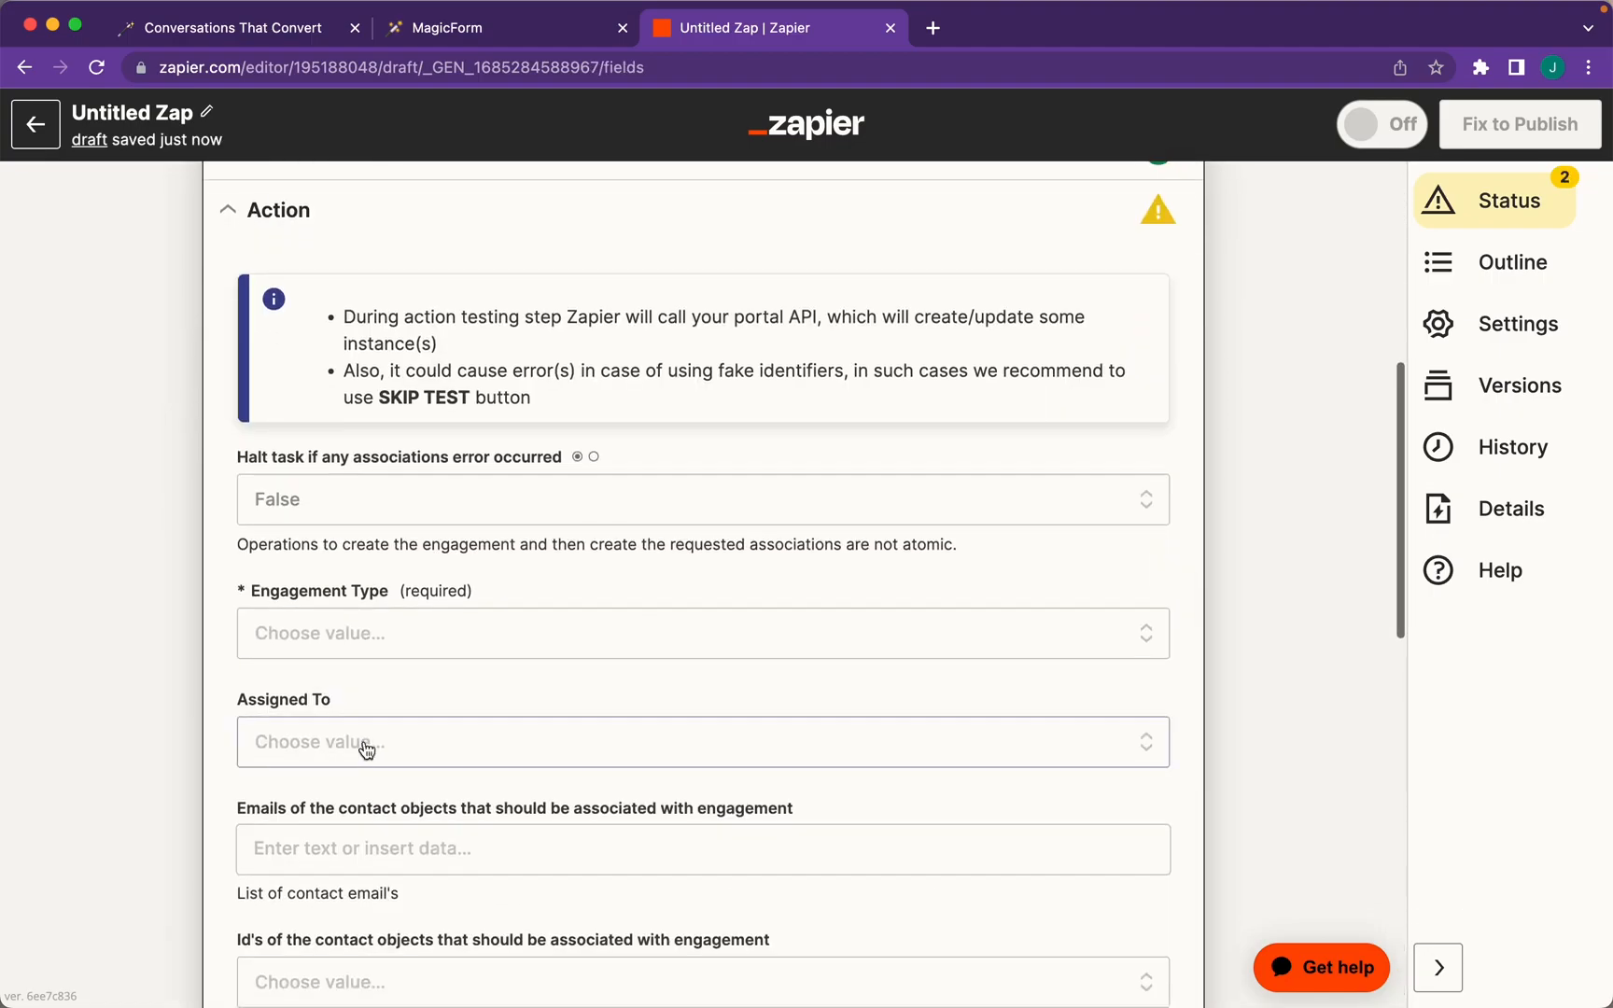
pyautogui.click(399, 634)
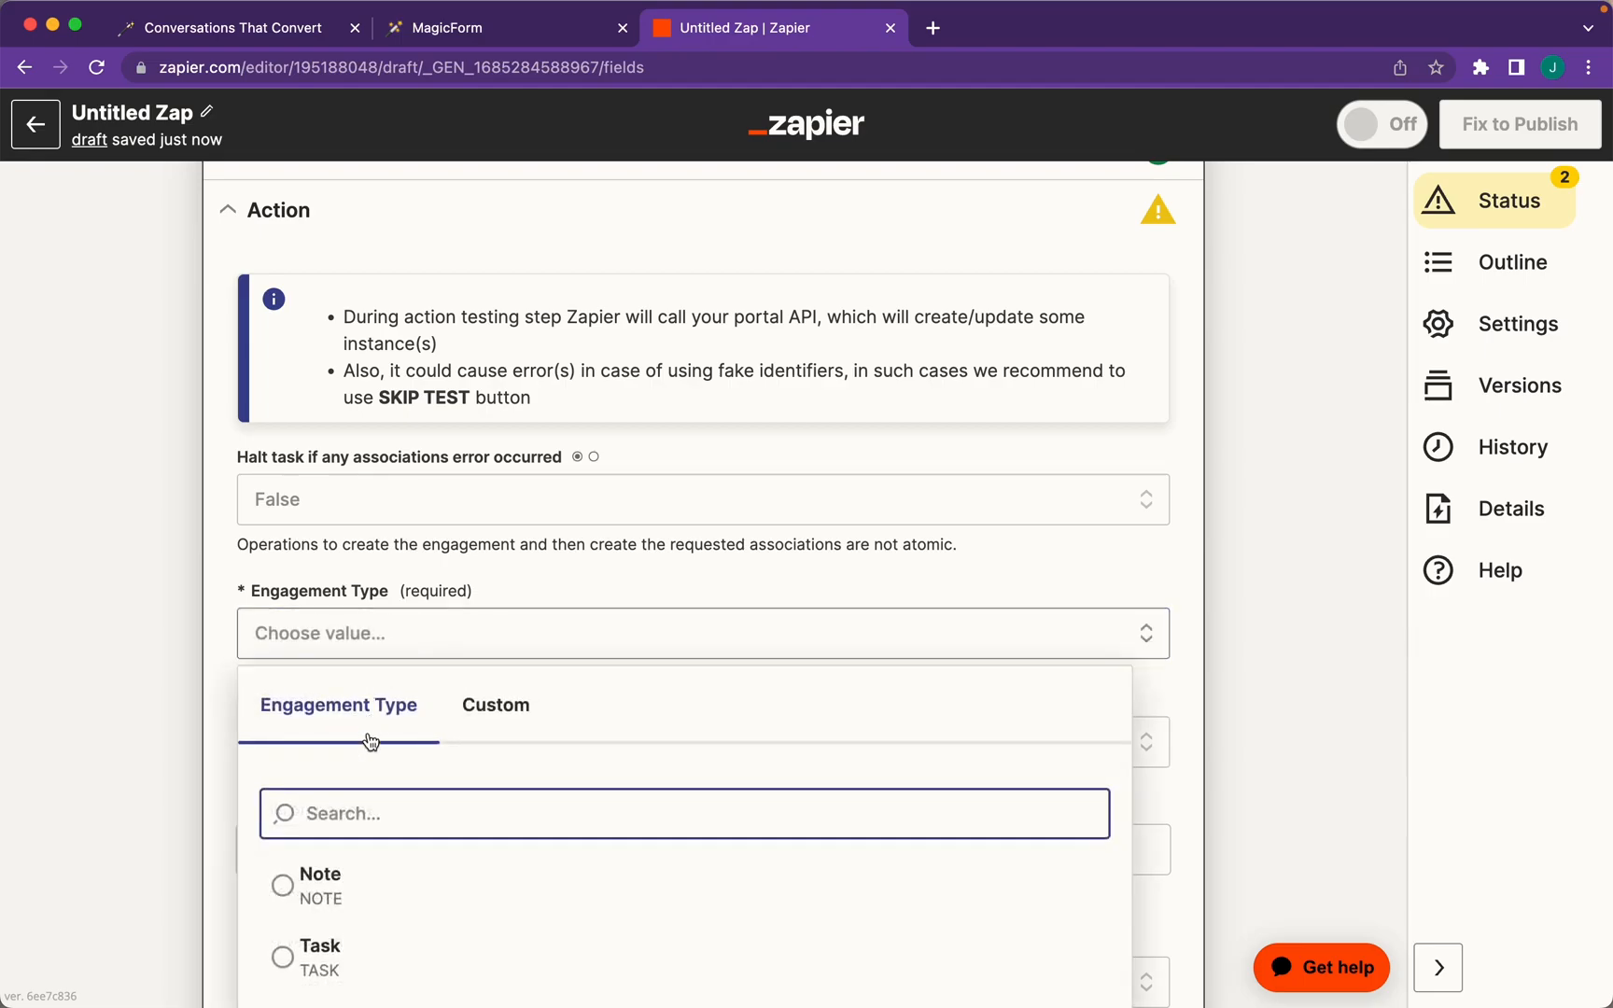
pyautogui.click(338, 945)
pyautogui.scroll(-3, 241, 708)
pyautogui.click(328, 461)
pyautogui.click(289, 731)
# Set subject 'Follow Up!With this Lead', description 'Here's their conversation:' plus Transcript, status Not Started
pyautogui.click(355, 571)
pyautogui.write('Follow Up!')
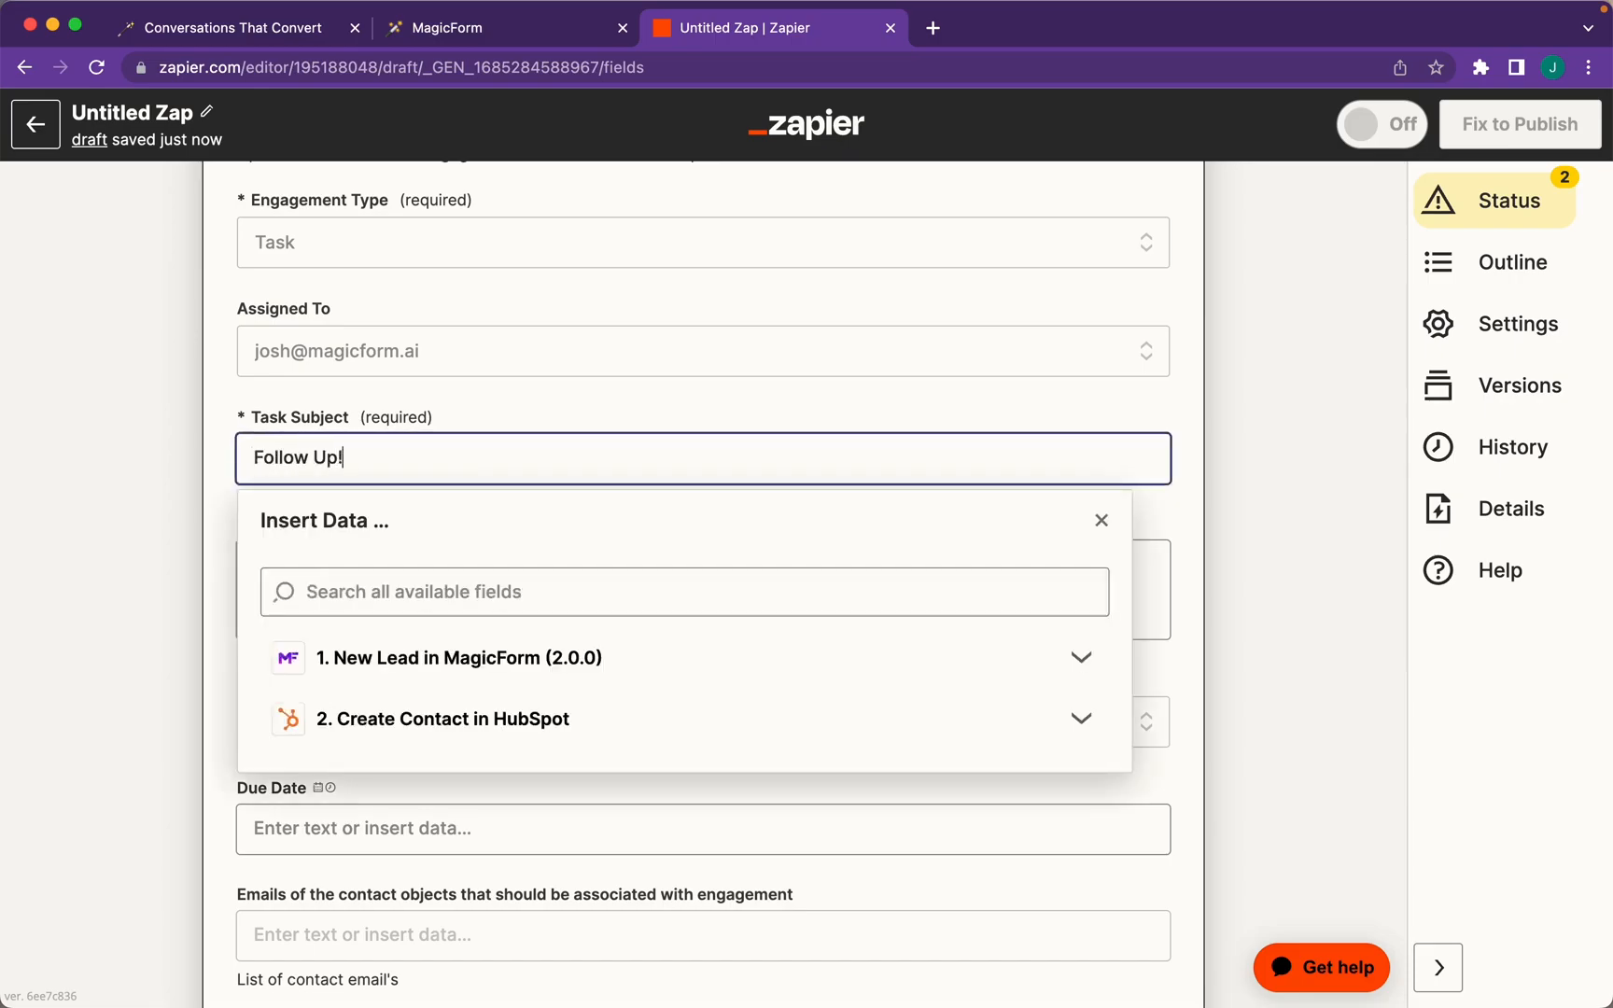
pyautogui.write('With this Lead')
pyautogui.click(374, 435)
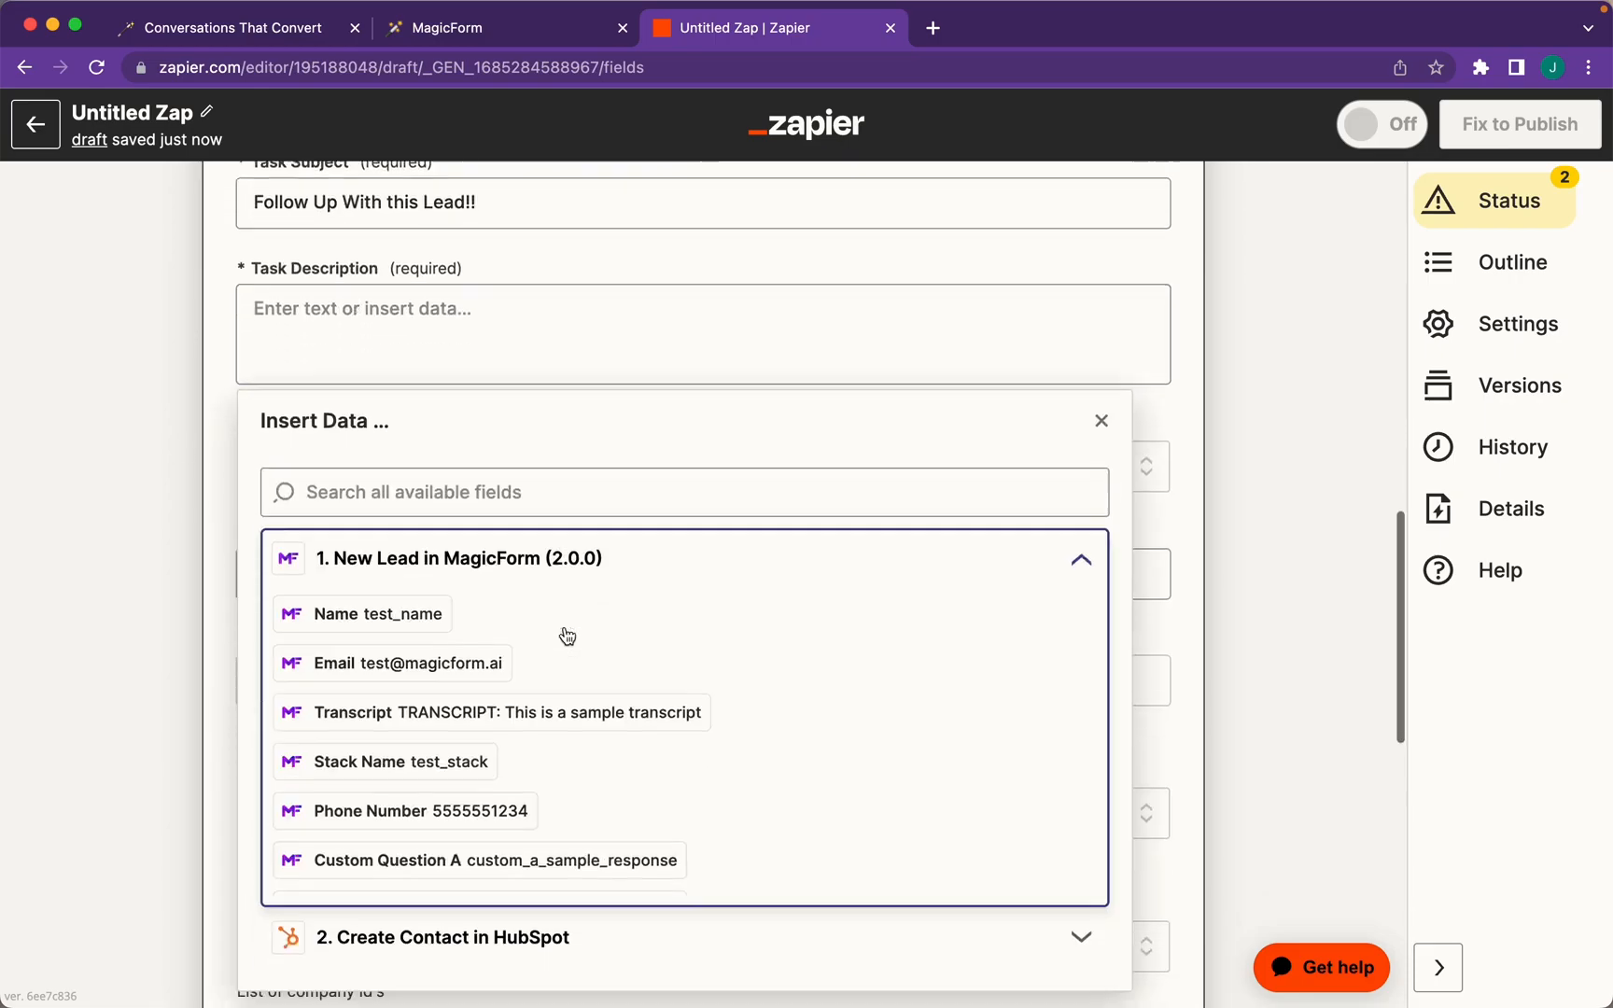
pyautogui.click(504, 594)
pyautogui.write("Here's their conversation: 1. Transcript: TRANSCRIPT: Th...mple transcript")
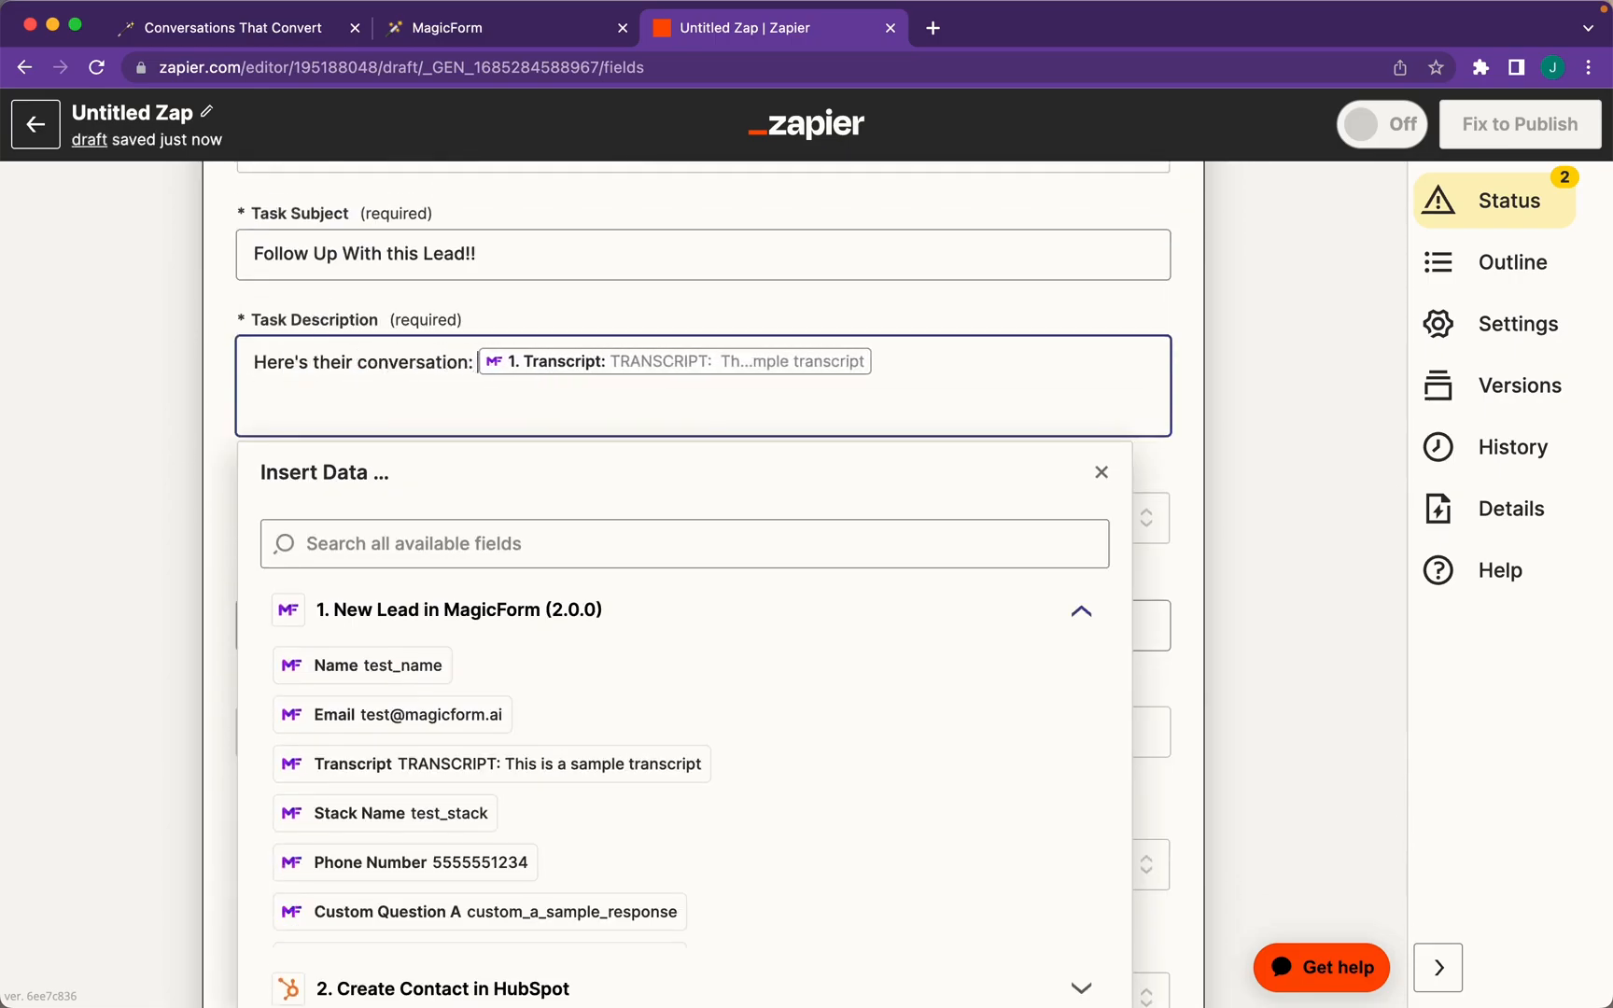
pyautogui.press('Return')
pyautogui.click(634, 304)
pyautogui.scroll(-2, 634, 303)
pyautogui.click(523, 439)
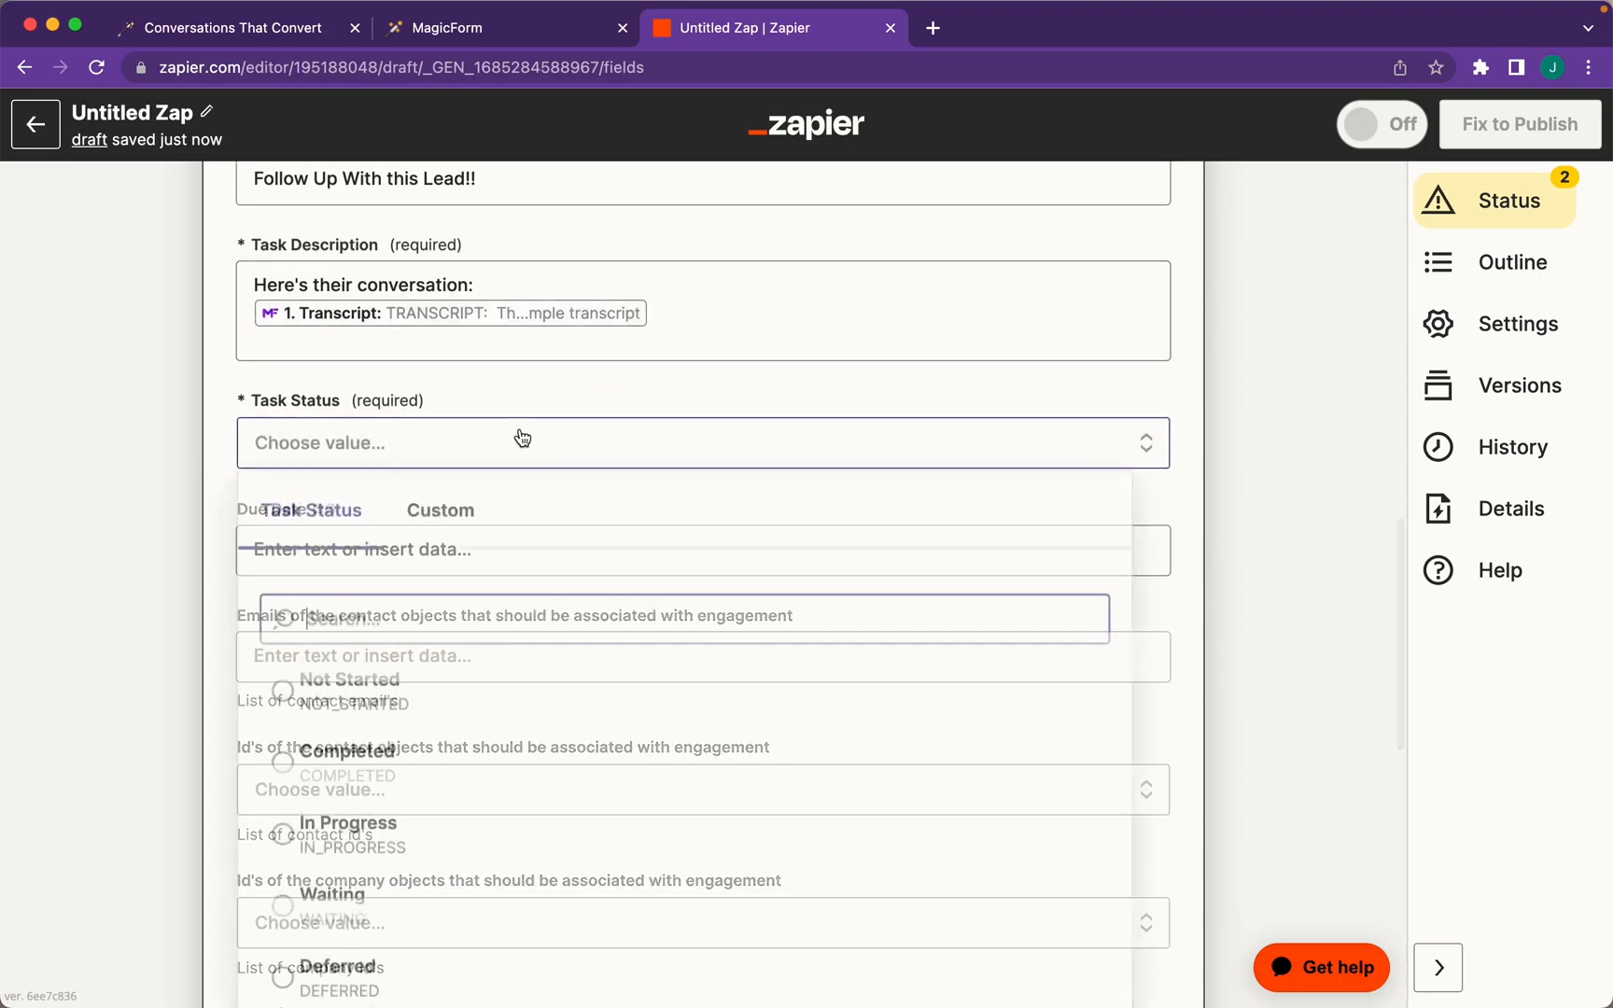
pyautogui.click(385, 712)
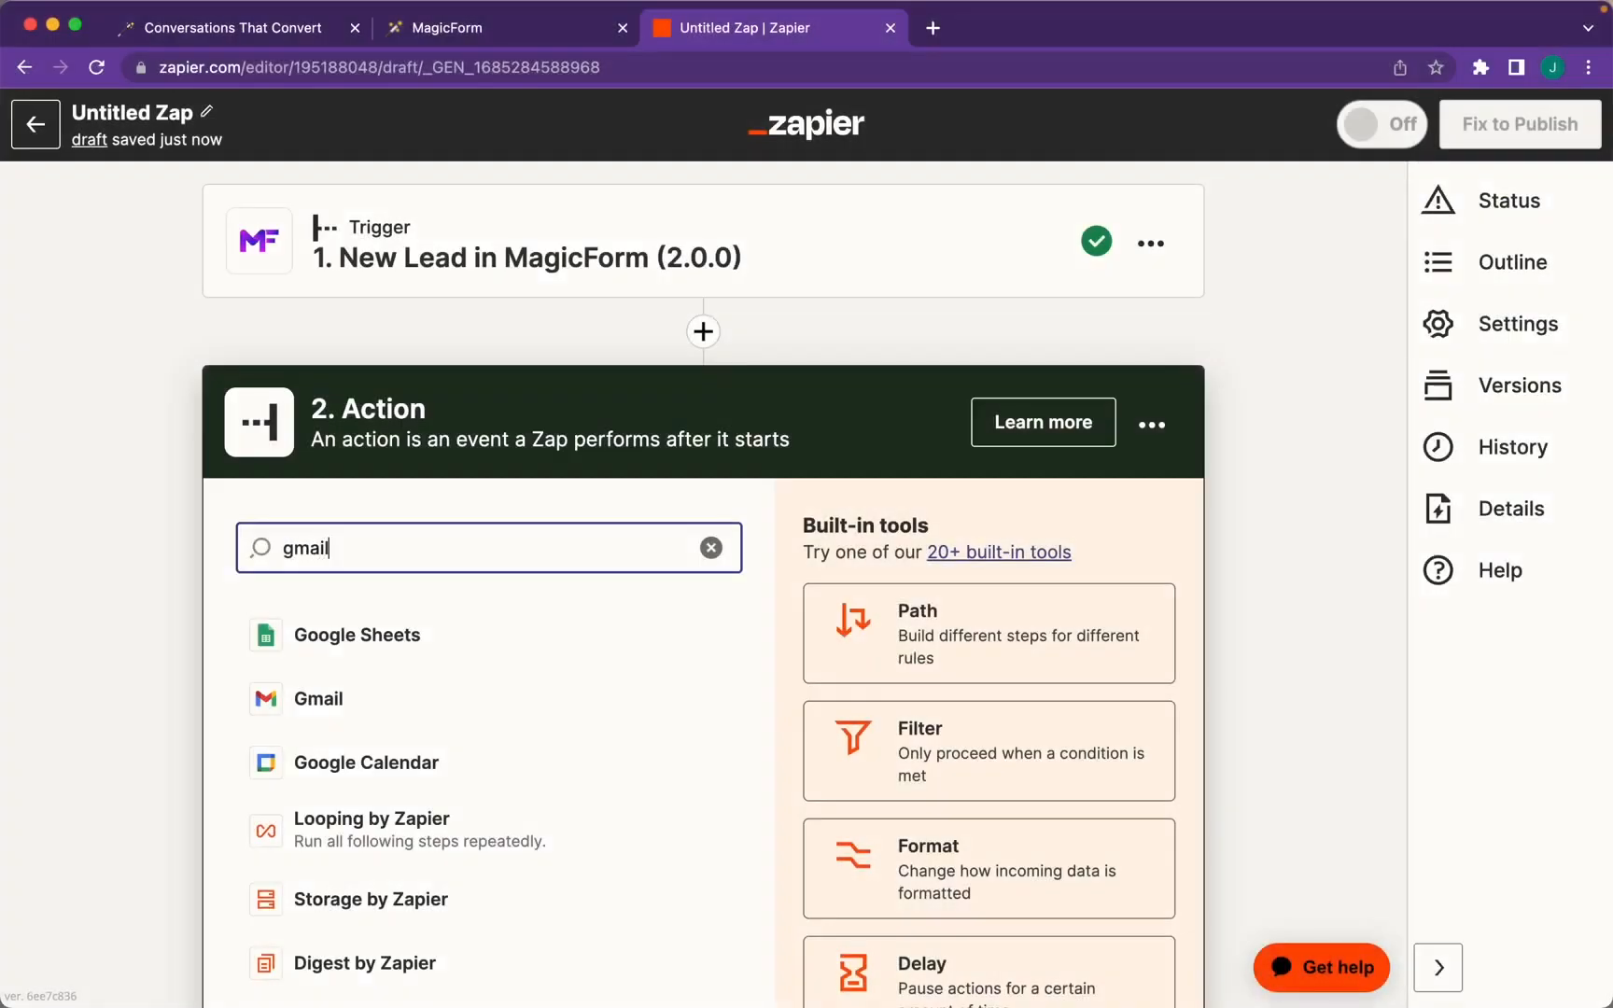
# Add a Gmail Send Email action addressed to the recipient's e-mail address
pyautogui.click(329, 635)
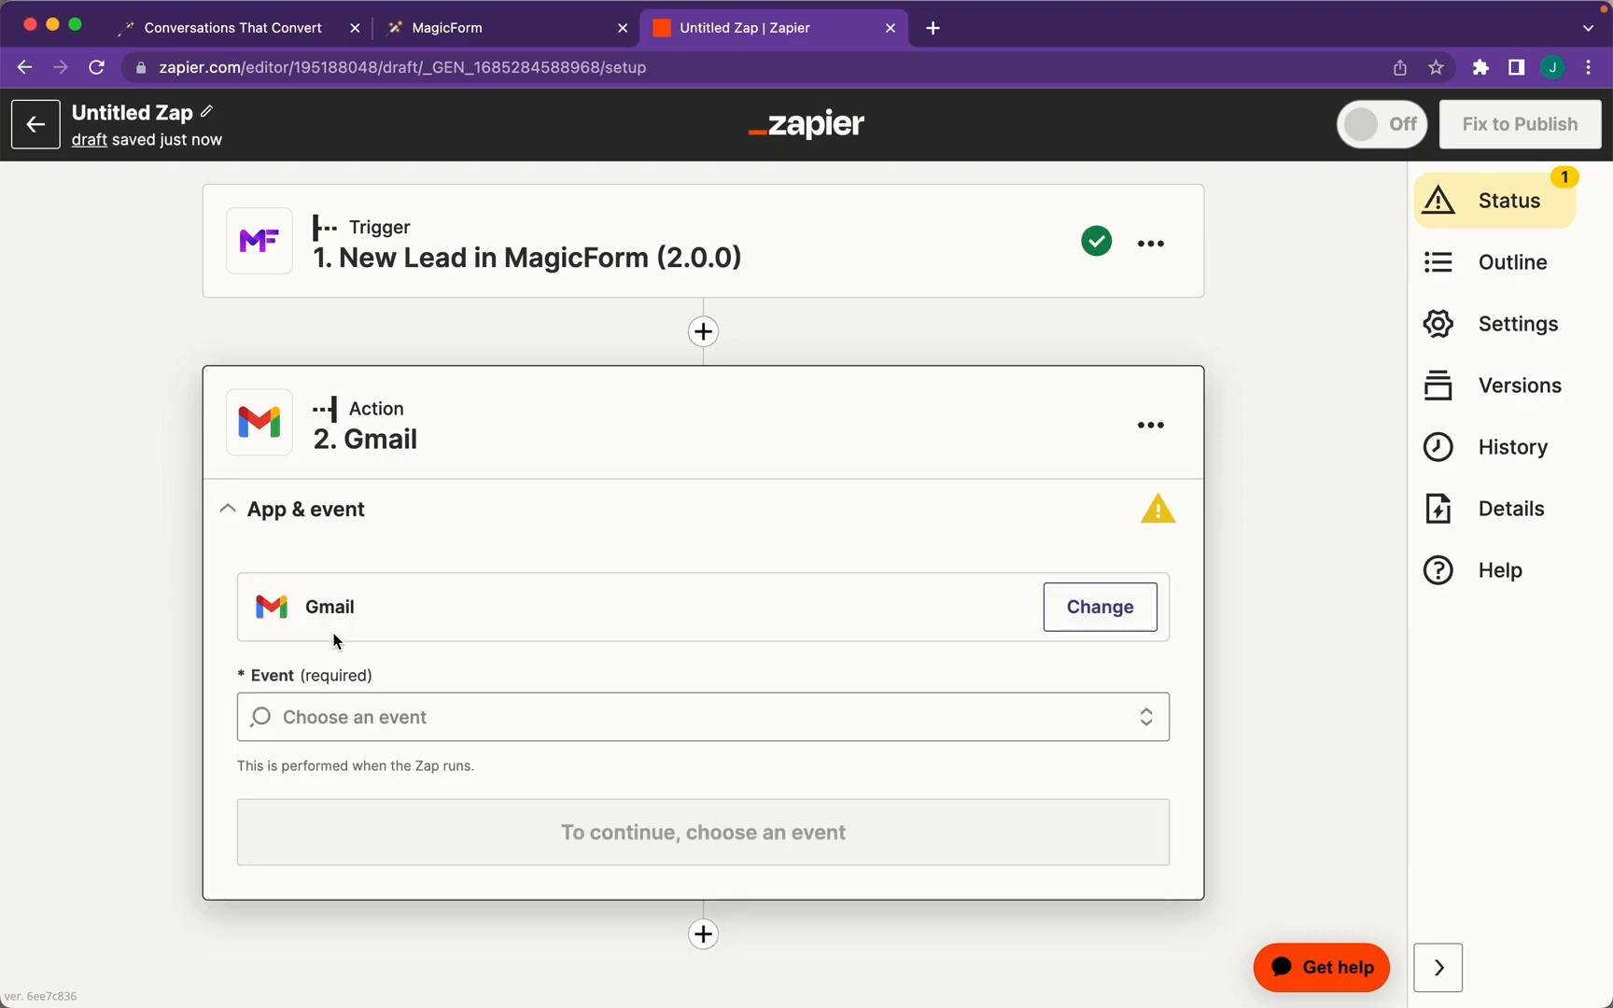
pyautogui.click(353, 719)
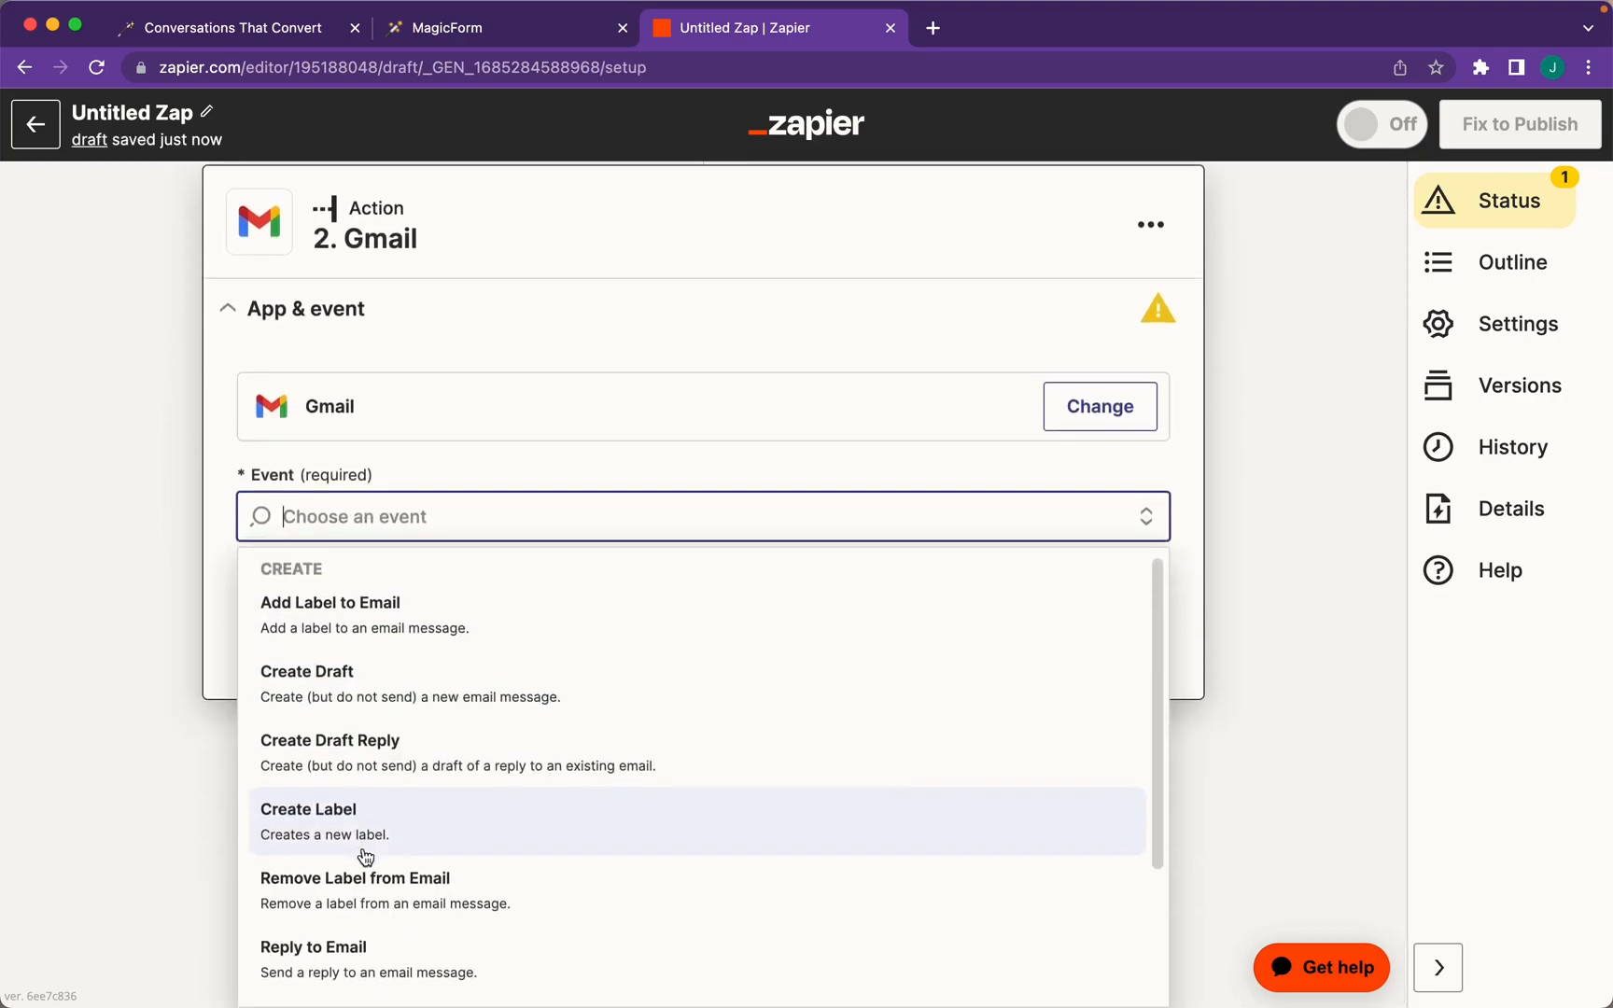
pyautogui.scroll(-5, 365, 857)
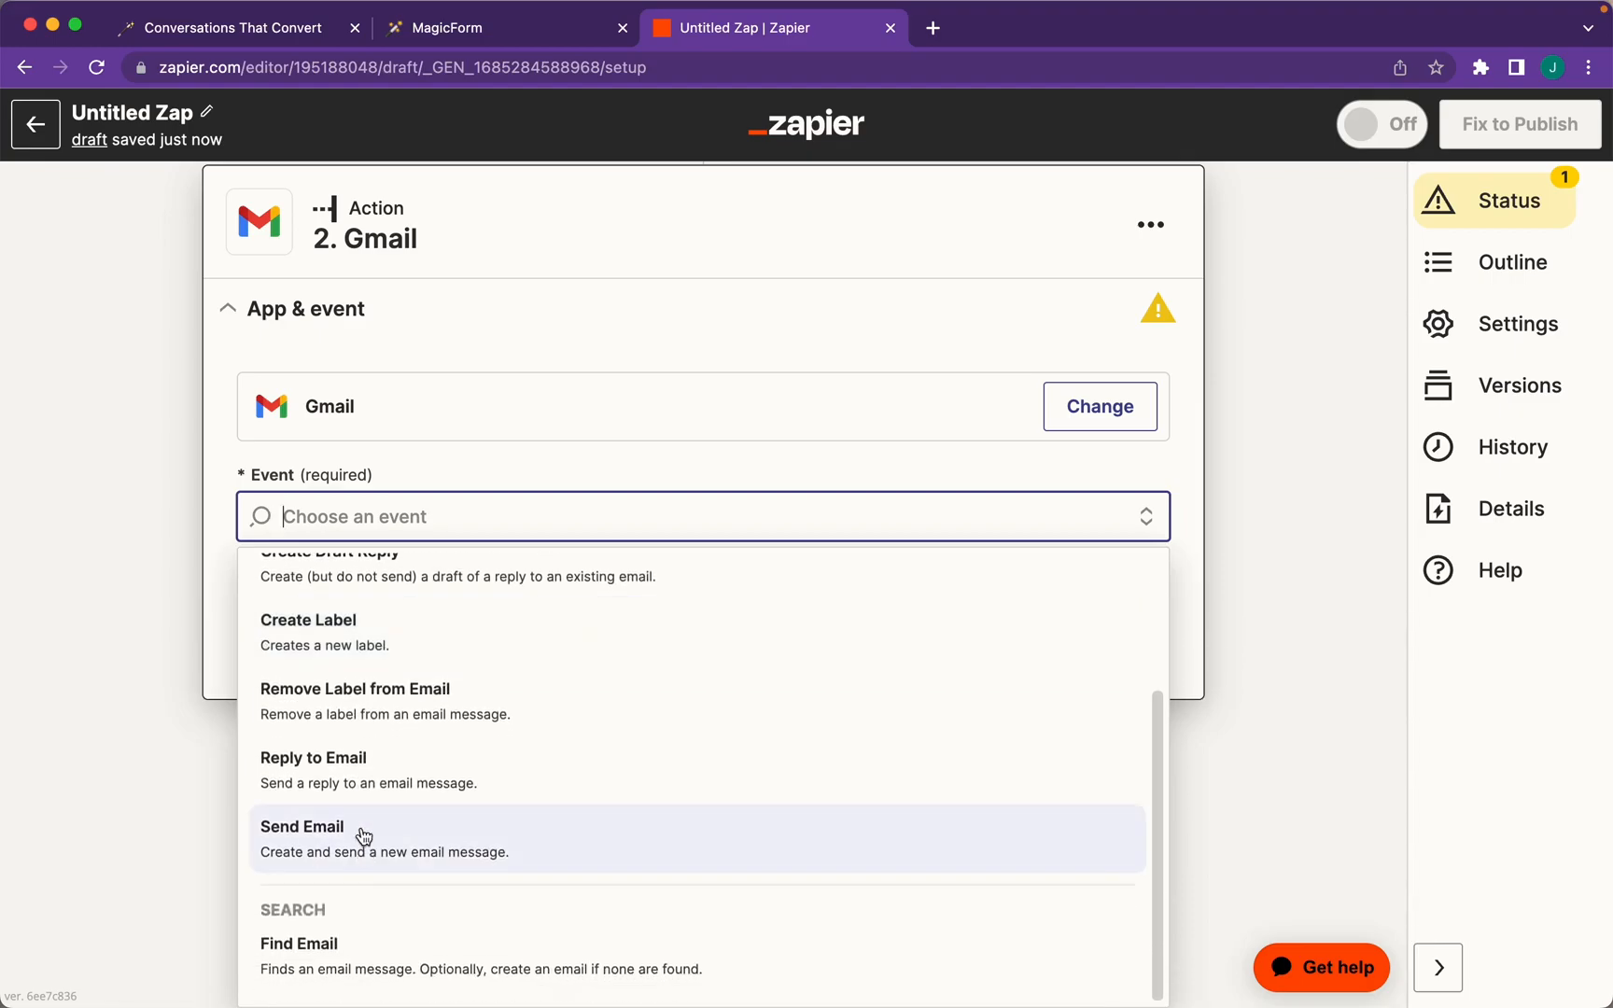
pyautogui.click(365, 840)
pyautogui.click(411, 656)
# Map the sender to the lead's Email and the From Name to the lead's Name
pyautogui.scroll(-5, 411, 655)
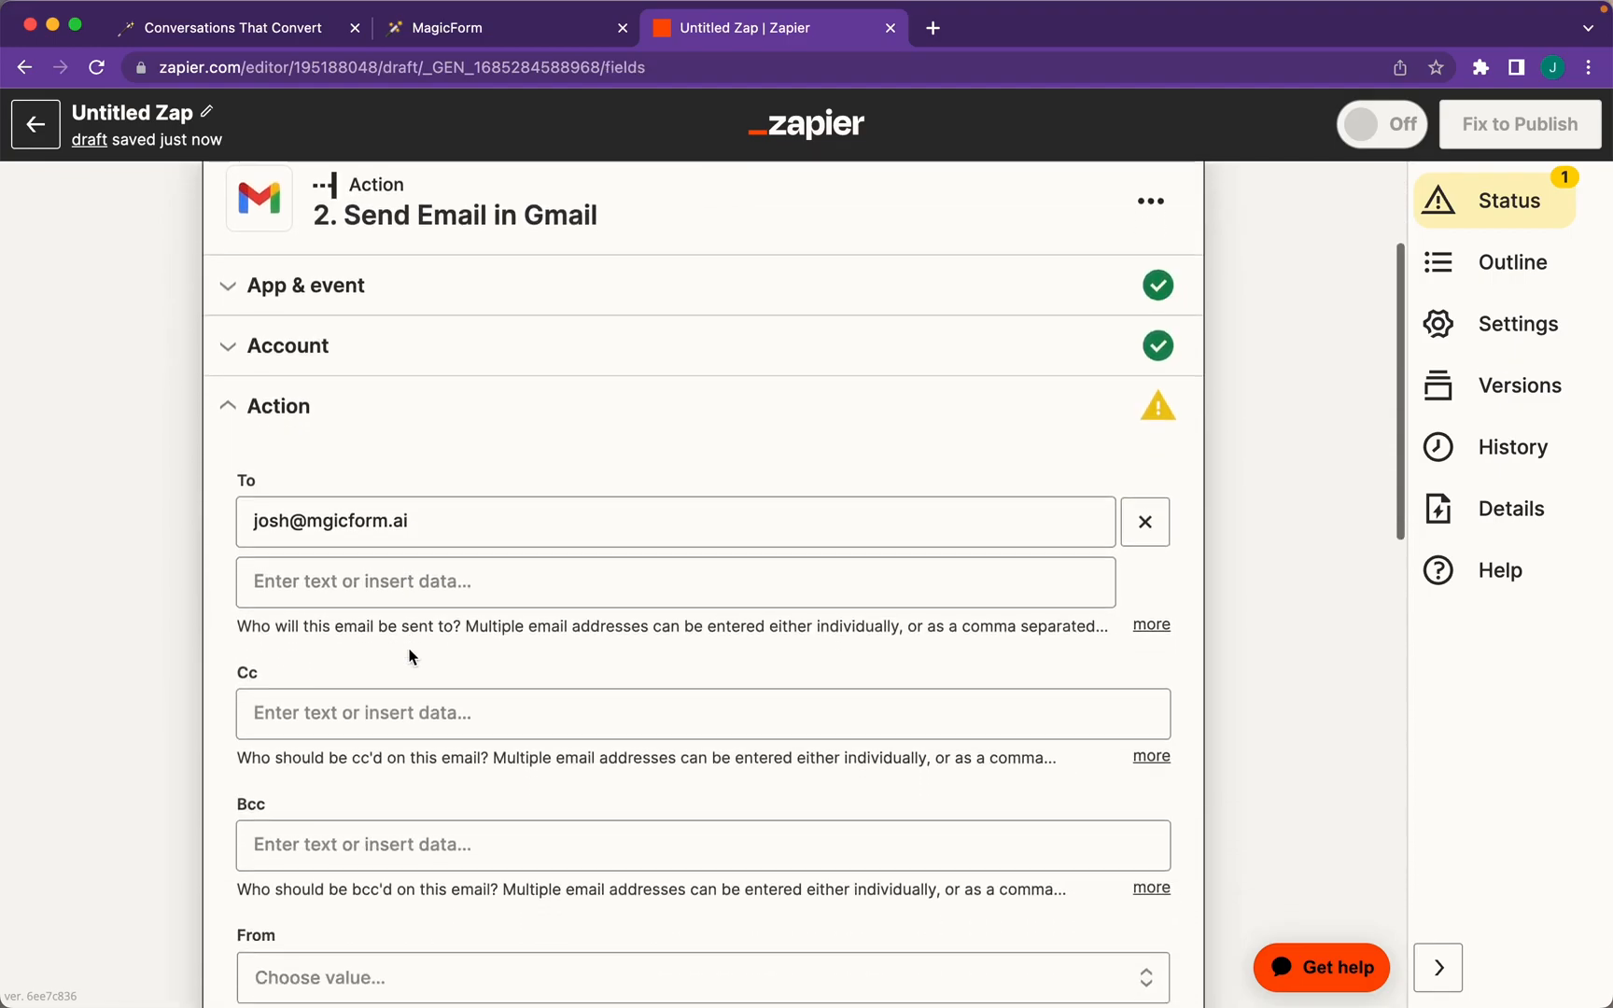
pyautogui.scroll(-3, 411, 656)
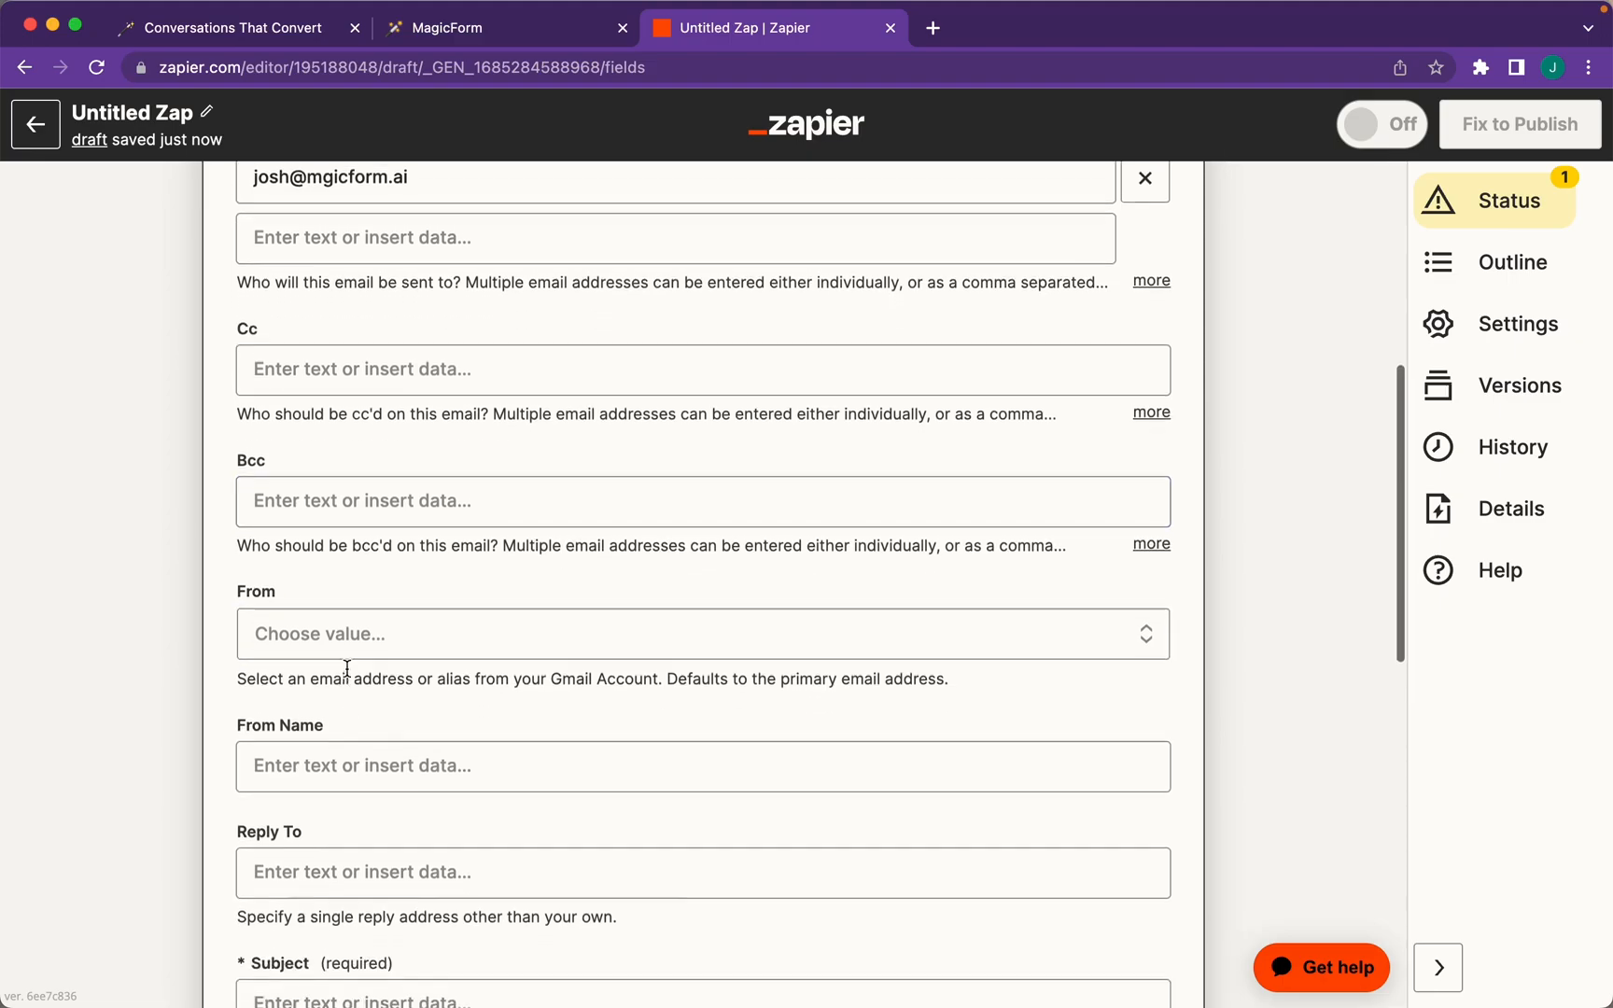
pyautogui.click(348, 635)
pyautogui.scroll(-3, 351, 766)
pyautogui.scroll(-3, 358, 775)
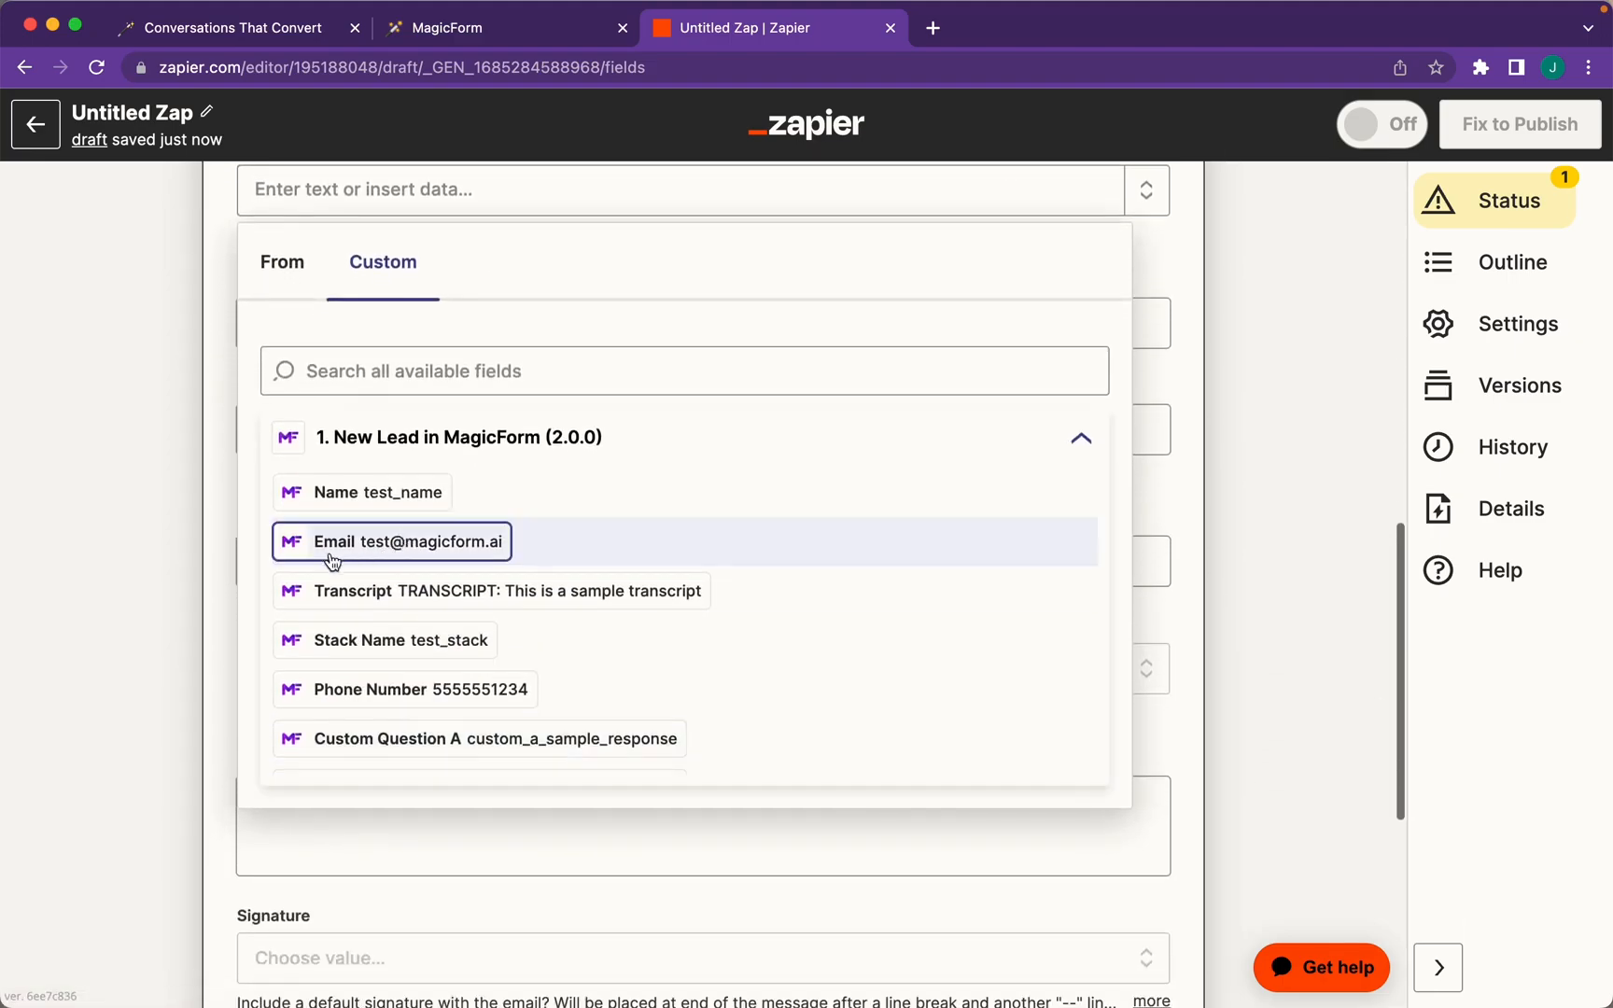
pyautogui.click(426, 557)
pyautogui.scroll(3, 374, 534)
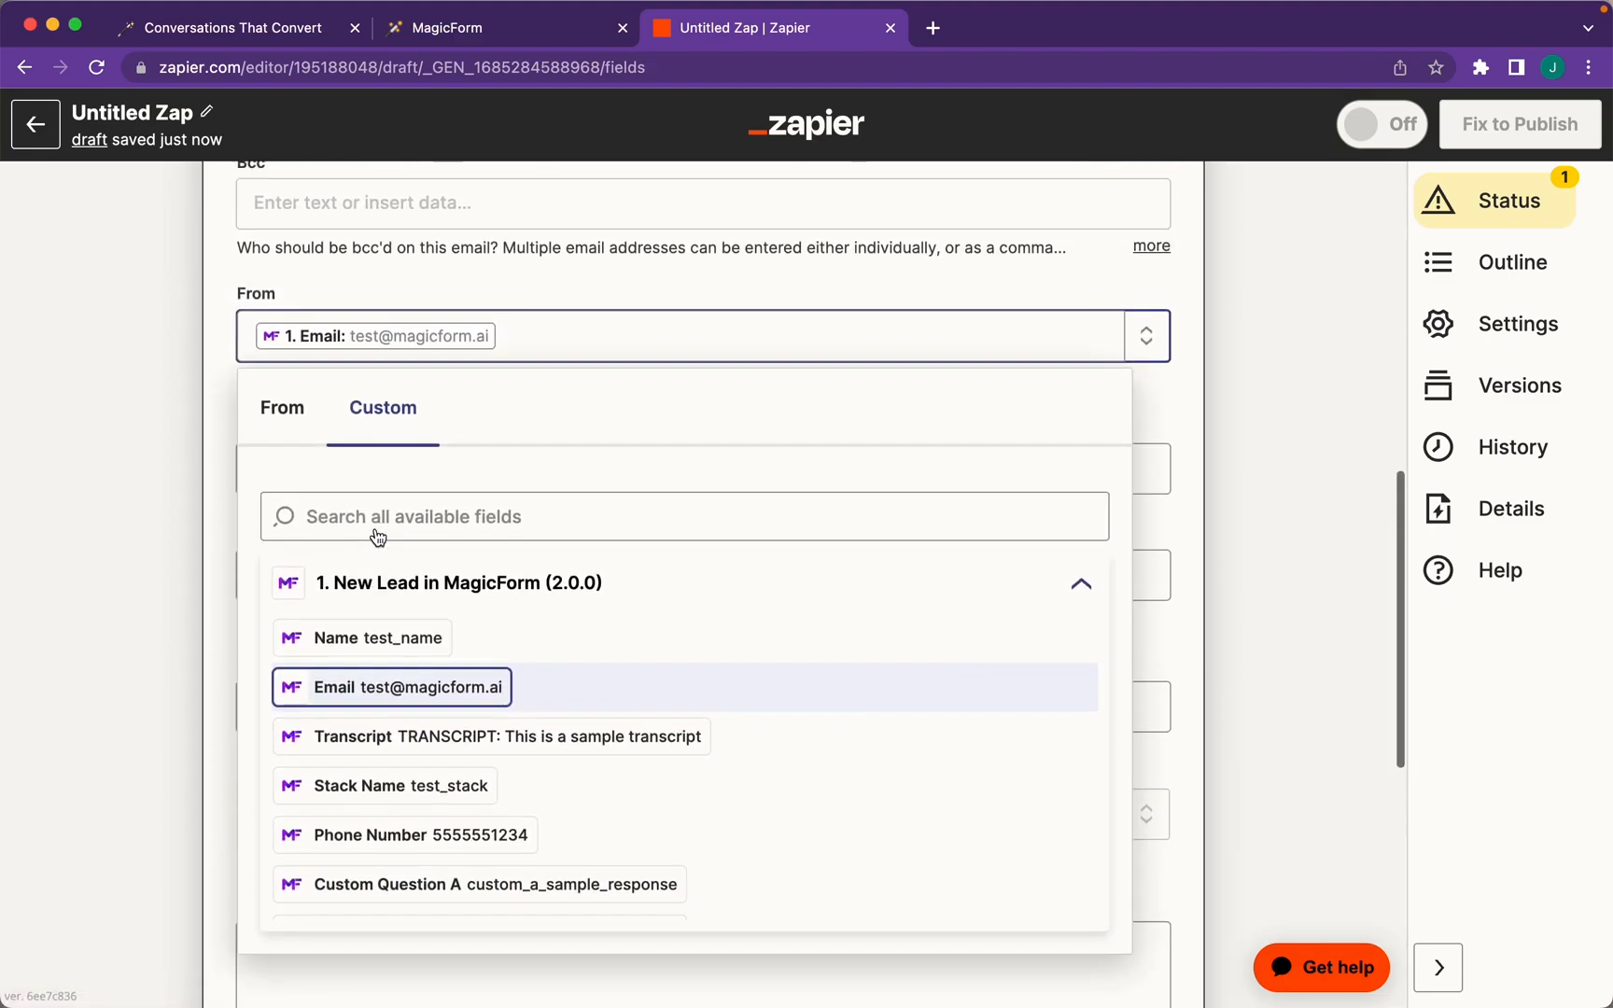
pyautogui.click(592, 308)
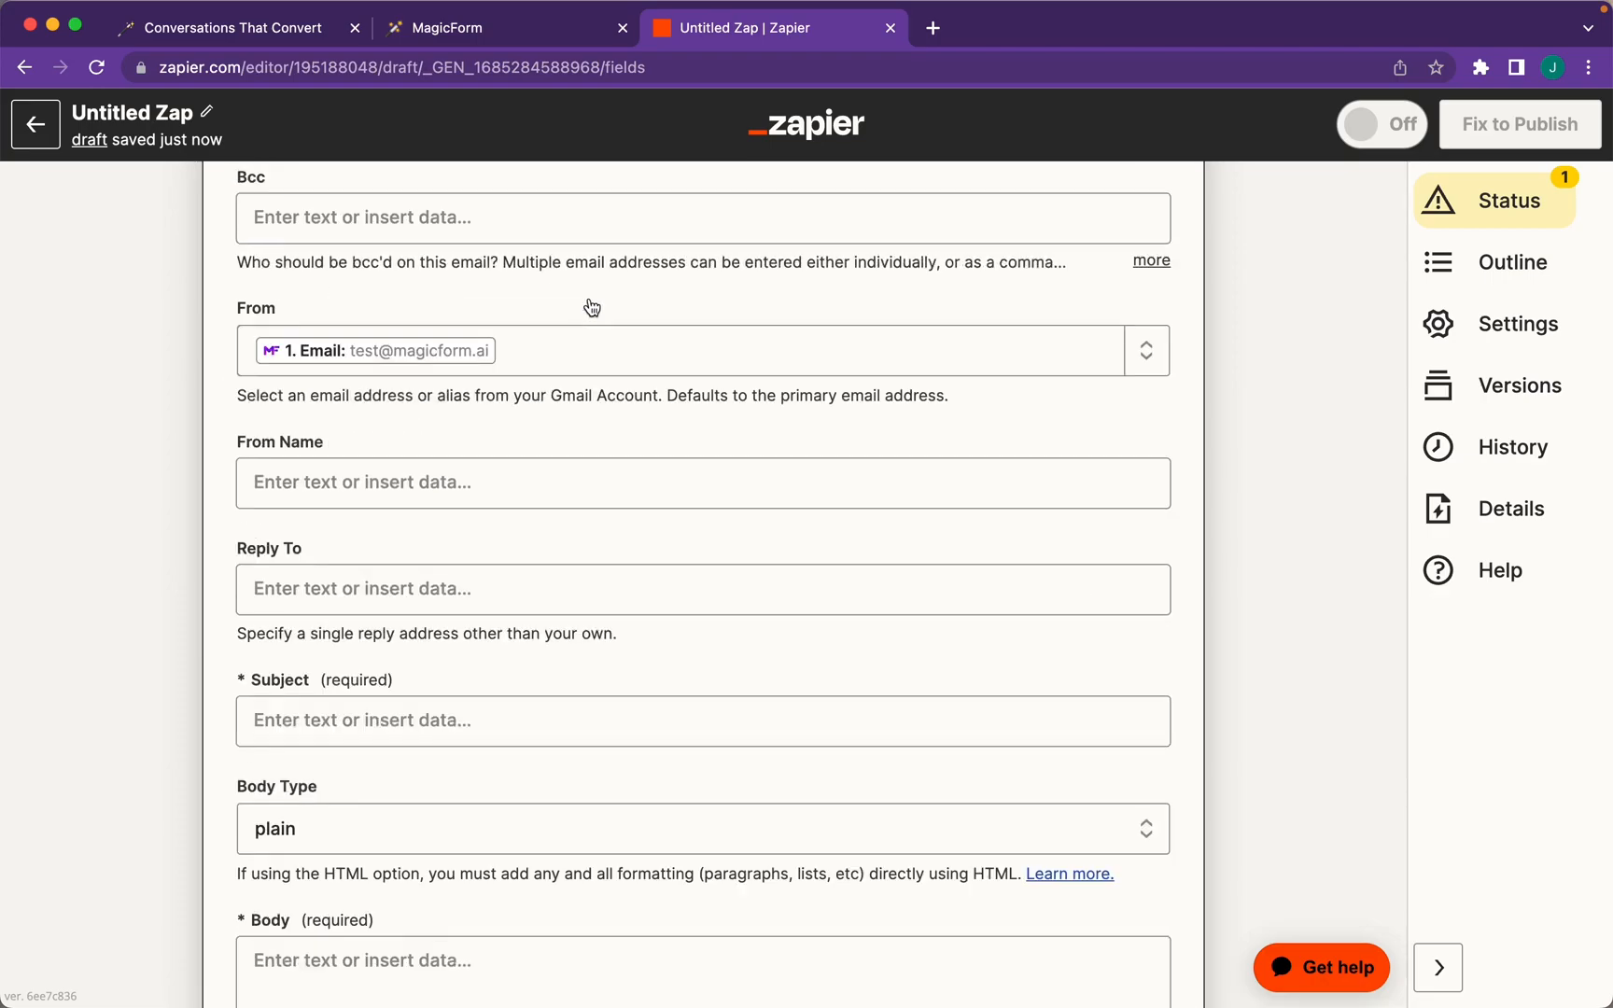
pyautogui.click(511, 481)
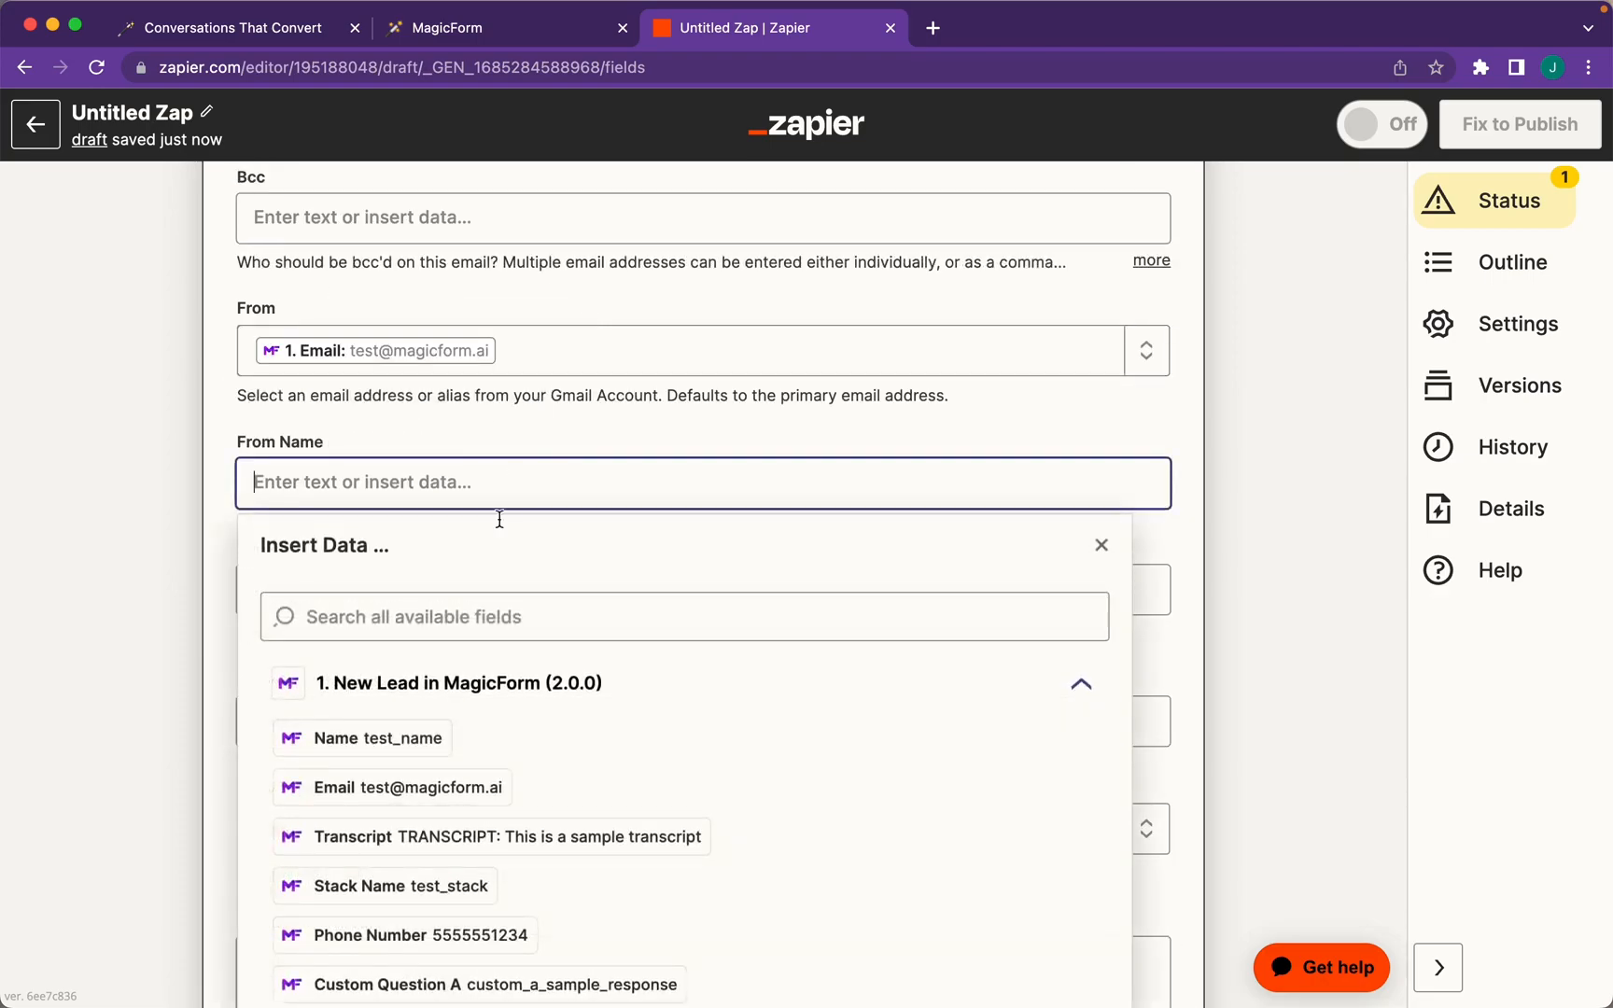
pyautogui.click(418, 735)
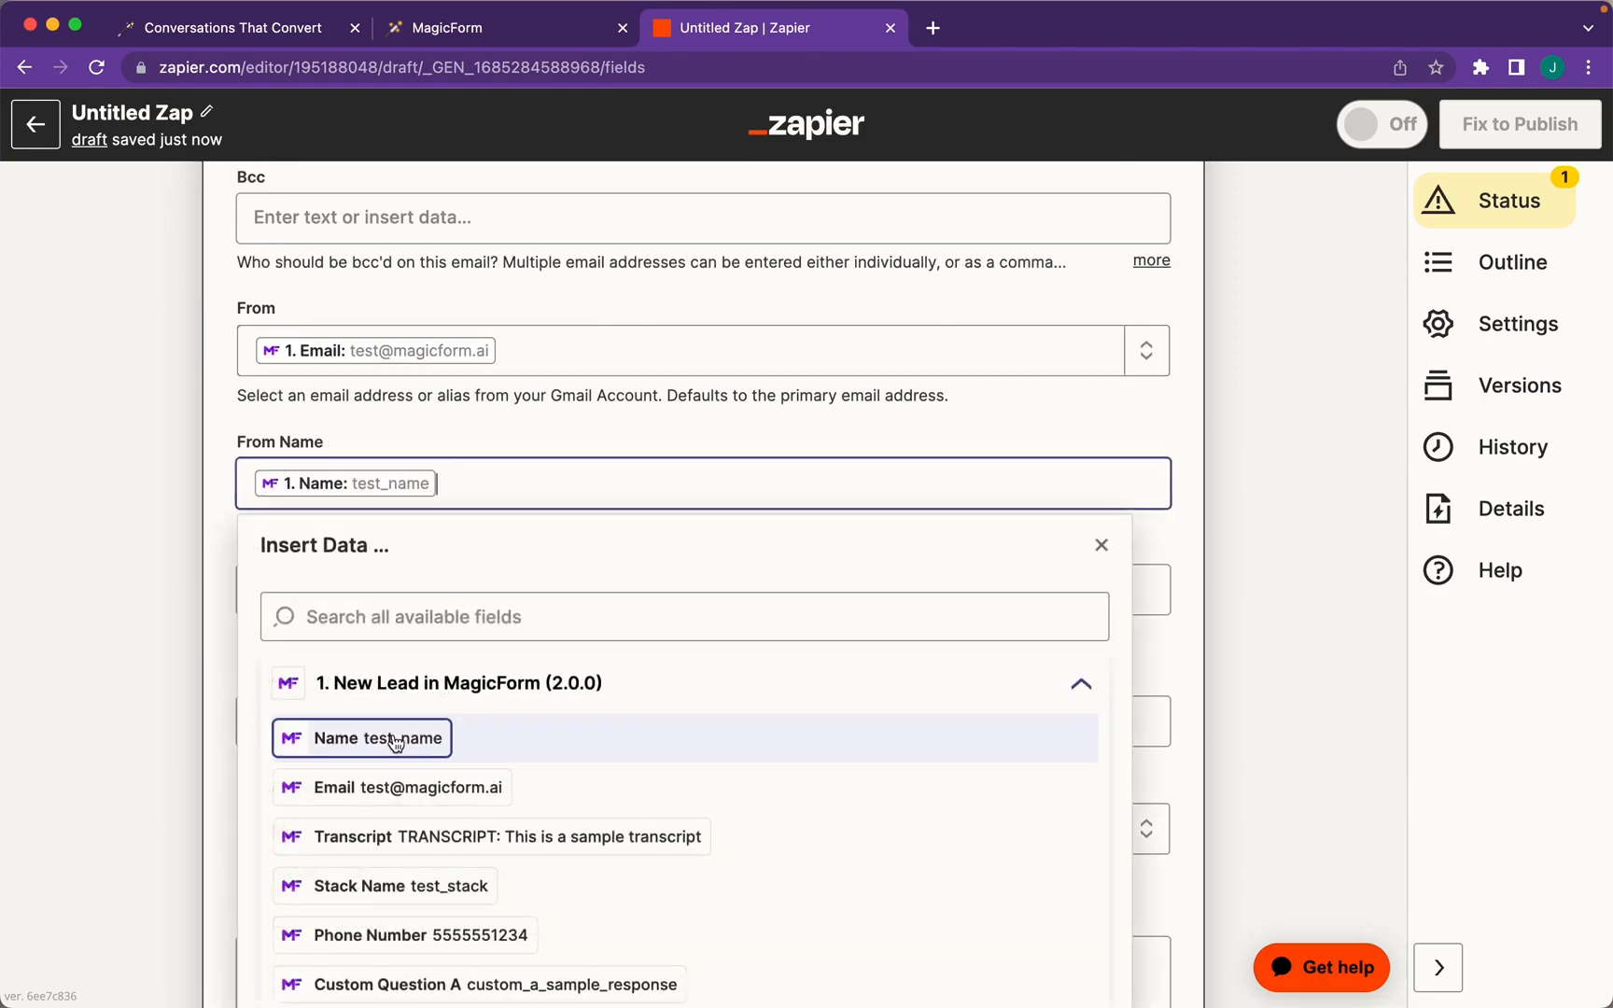
pyautogui.click(588, 412)
# Set the subject to 'Escalated Support Conversation' and insert the lead's Transcript into the body
pyautogui.scroll(-1, 551, 533)
pyautogui.click(546, 624)
pyautogui.write('Escalated Support Conversation')
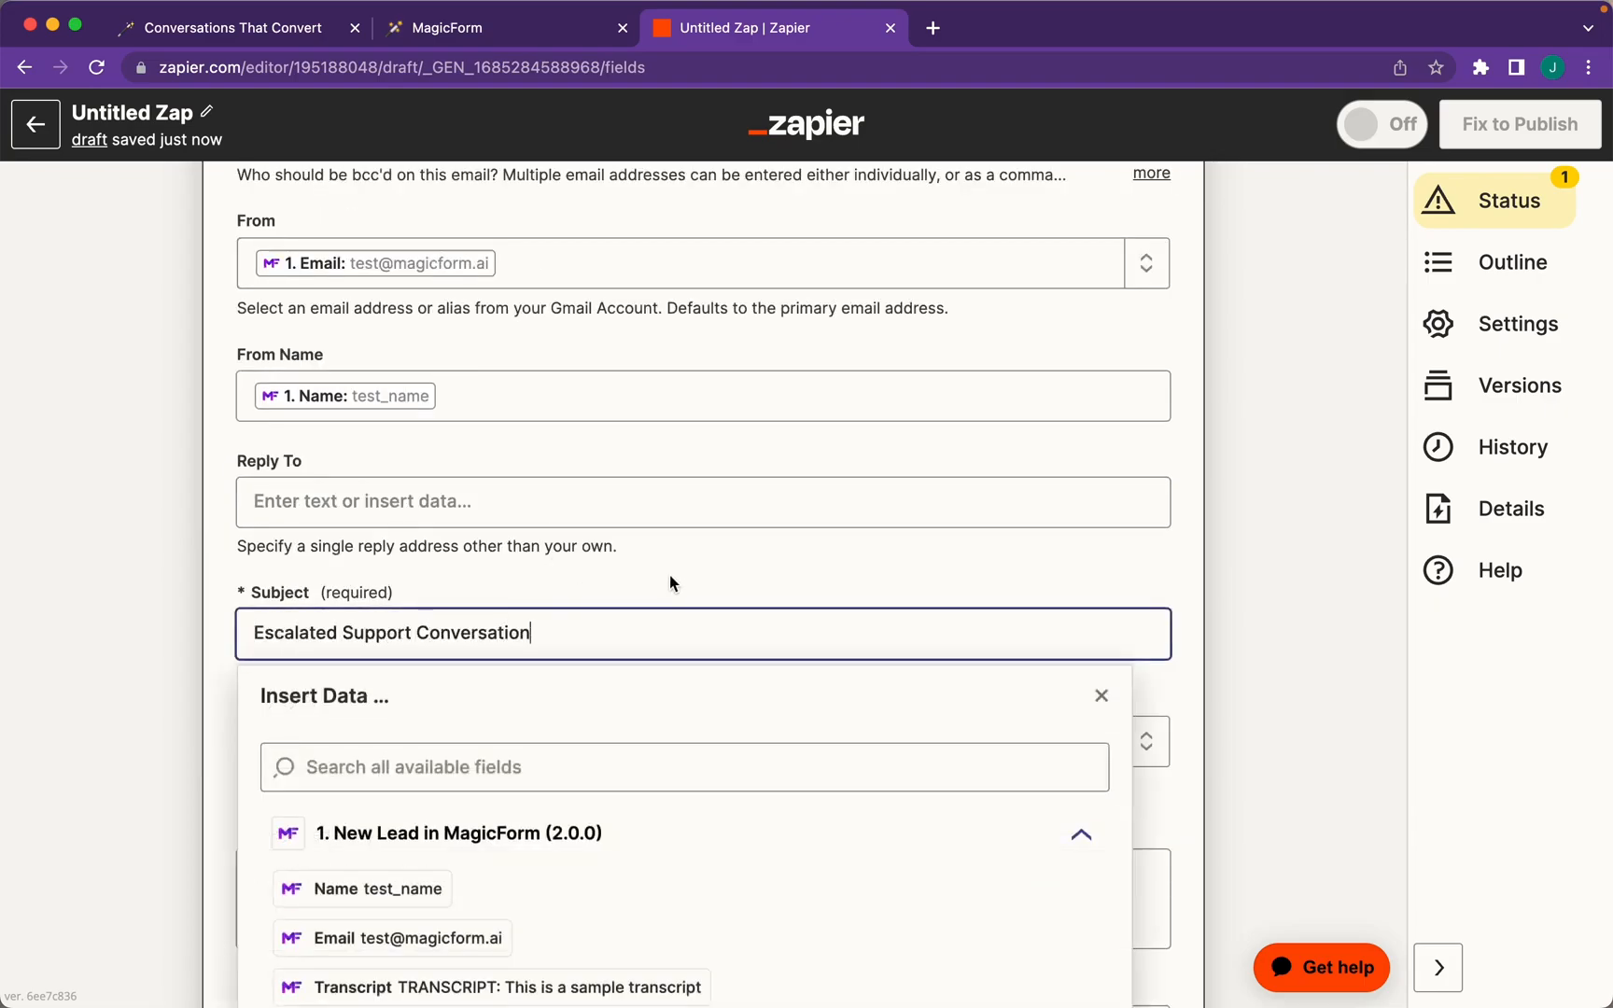
pyautogui.click(670, 576)
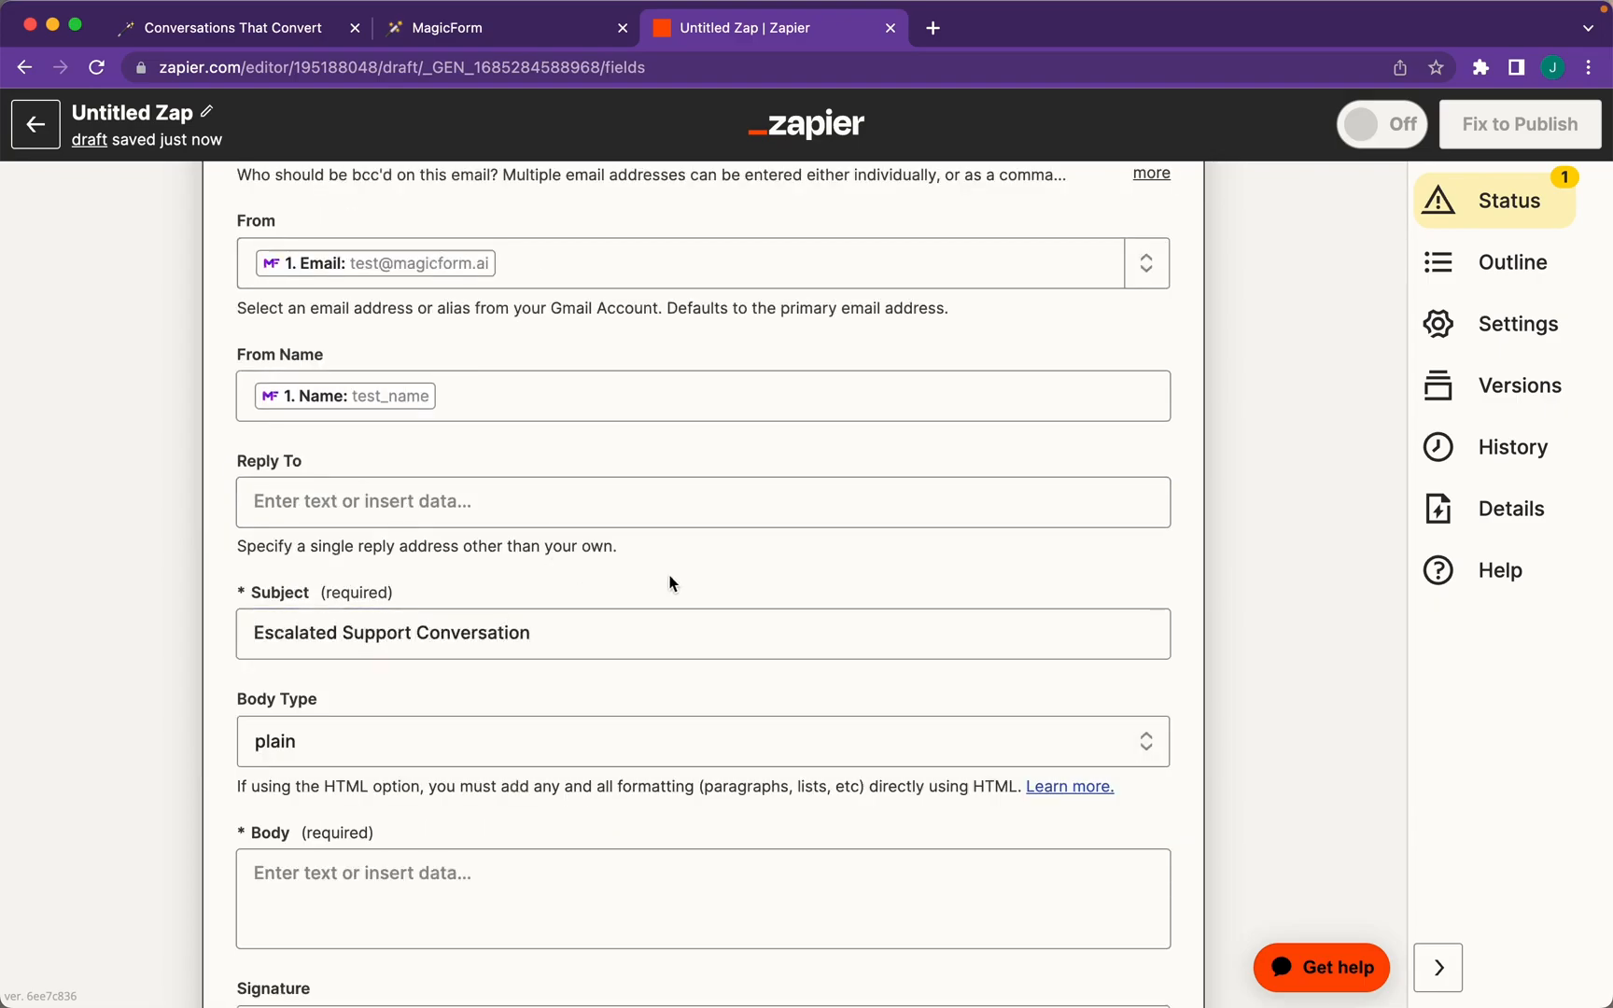
pyautogui.scroll(-3, 418, 792)
pyautogui.click(421, 655)
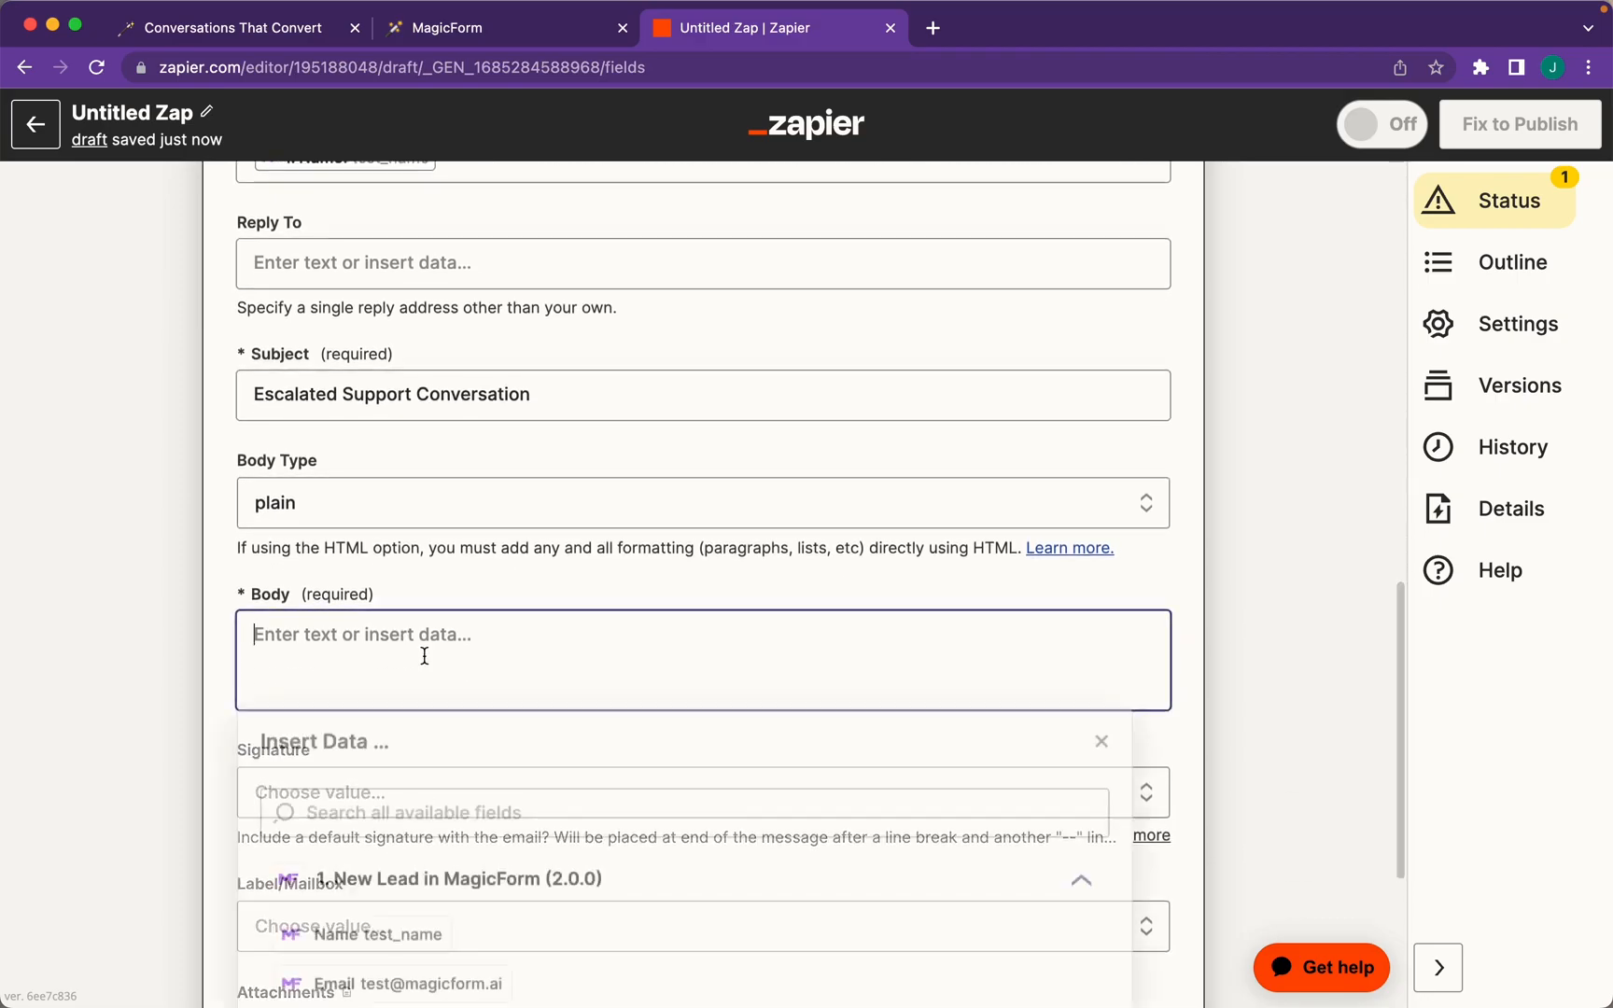
pyautogui.write("Here's the conversation:")
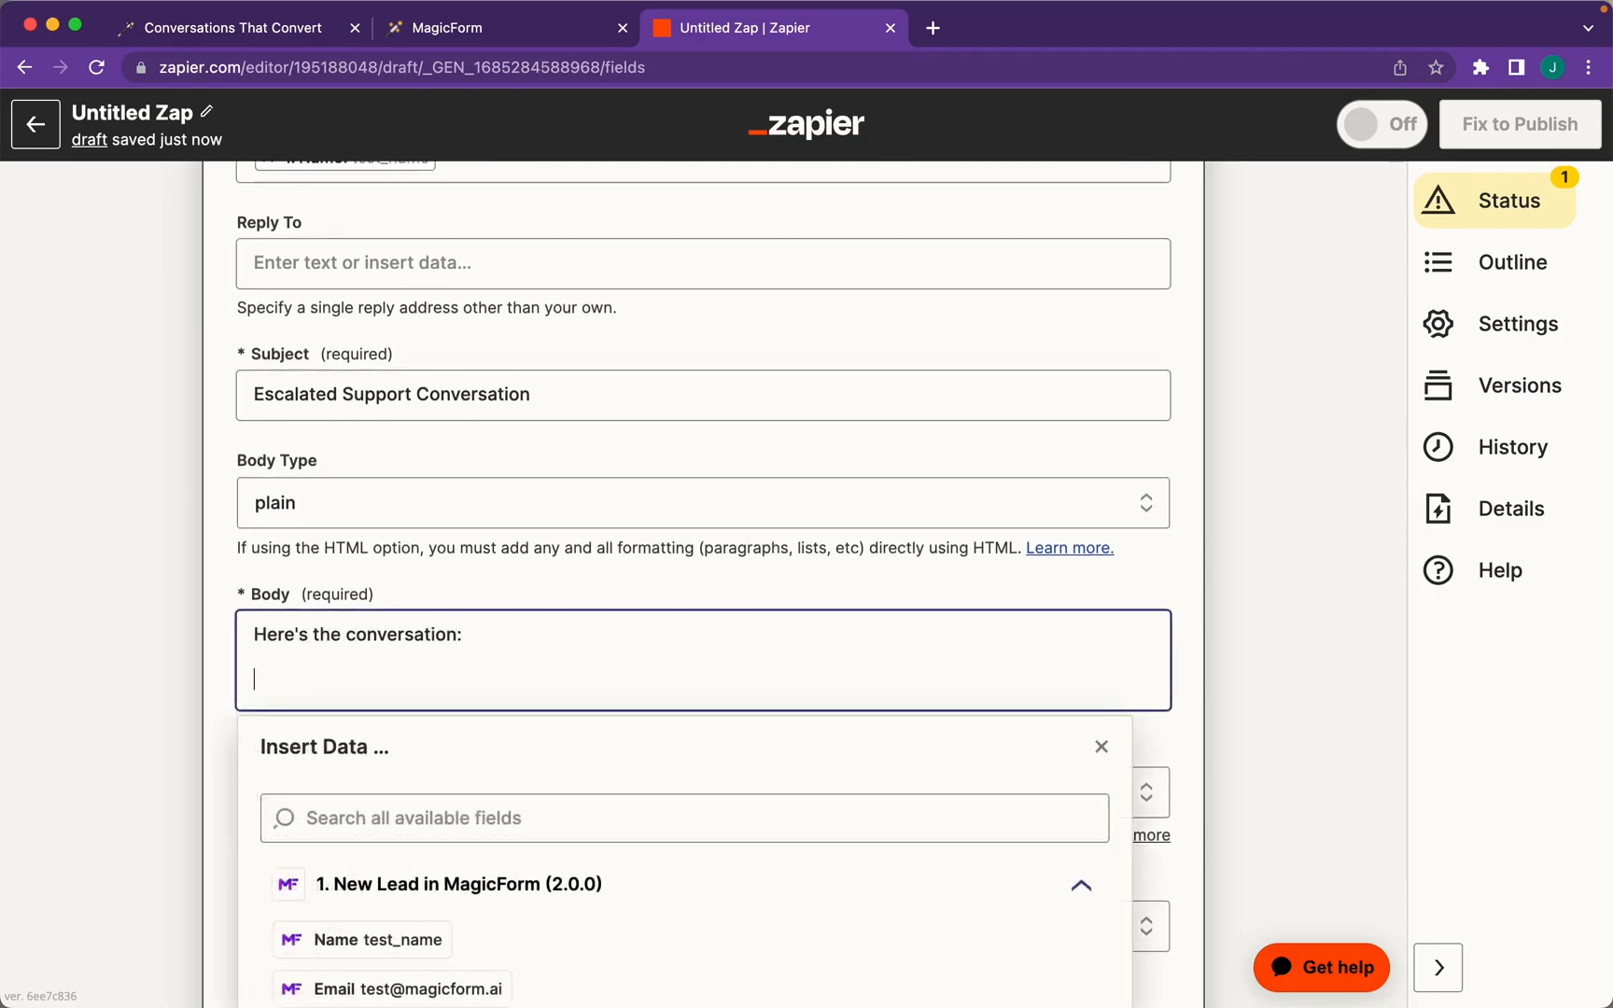
pyautogui.scroll(-3, 430, 954)
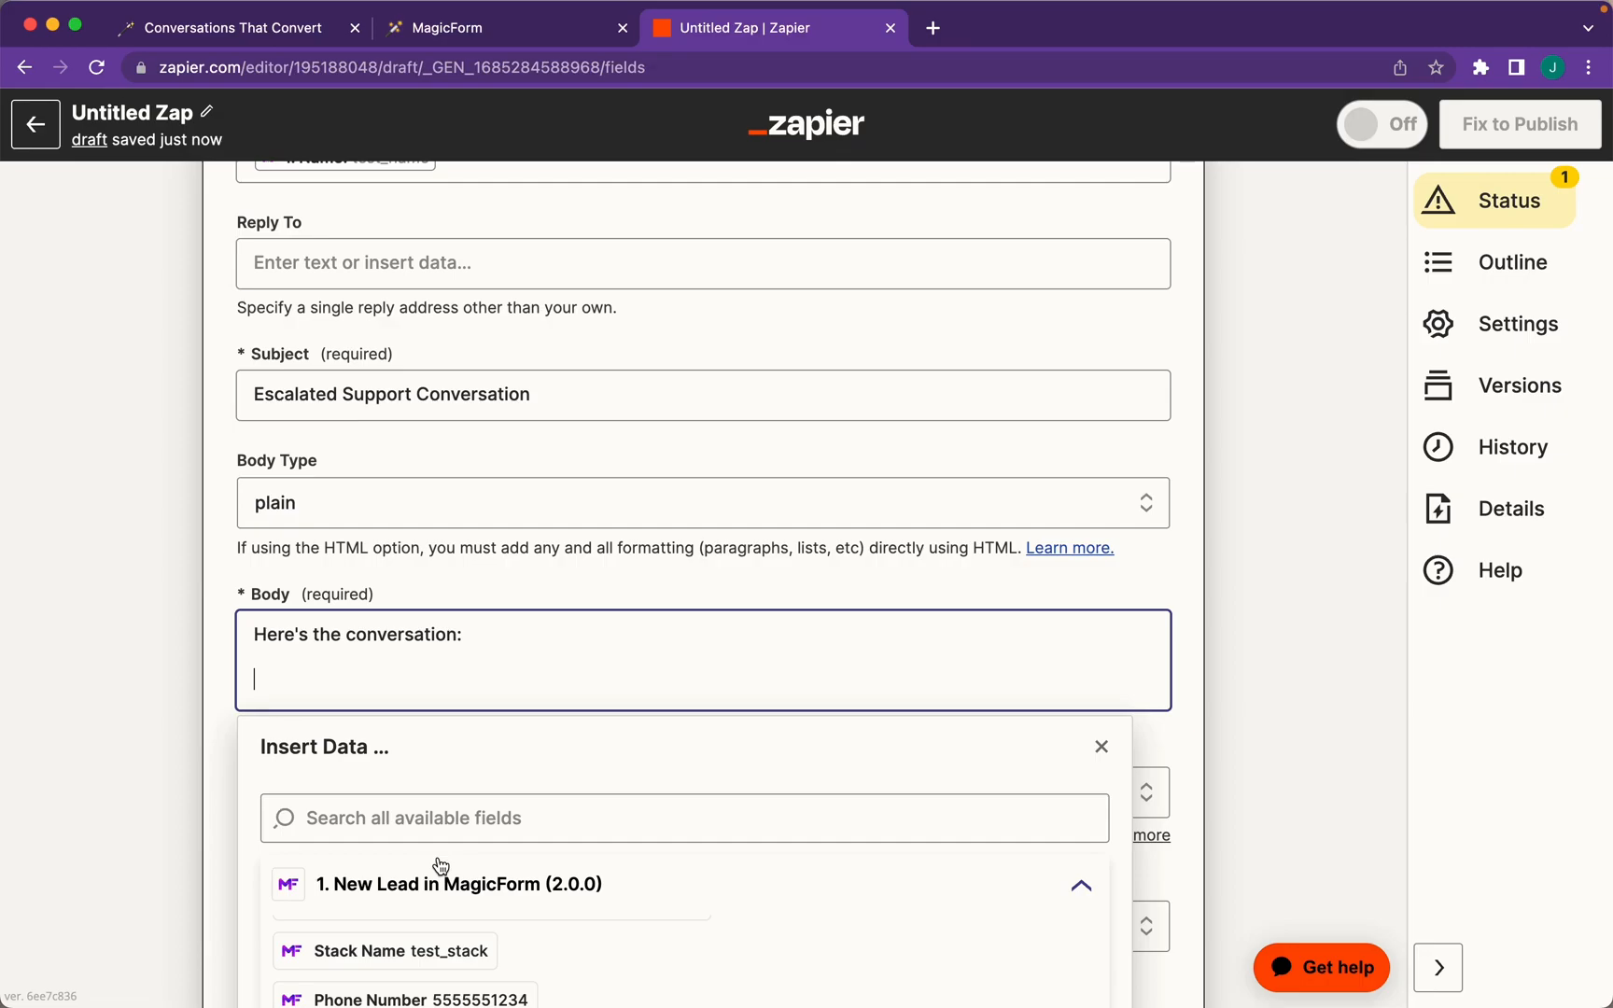
pyautogui.scroll(-4, 440, 865)
pyautogui.scroll(3, 435, 788)
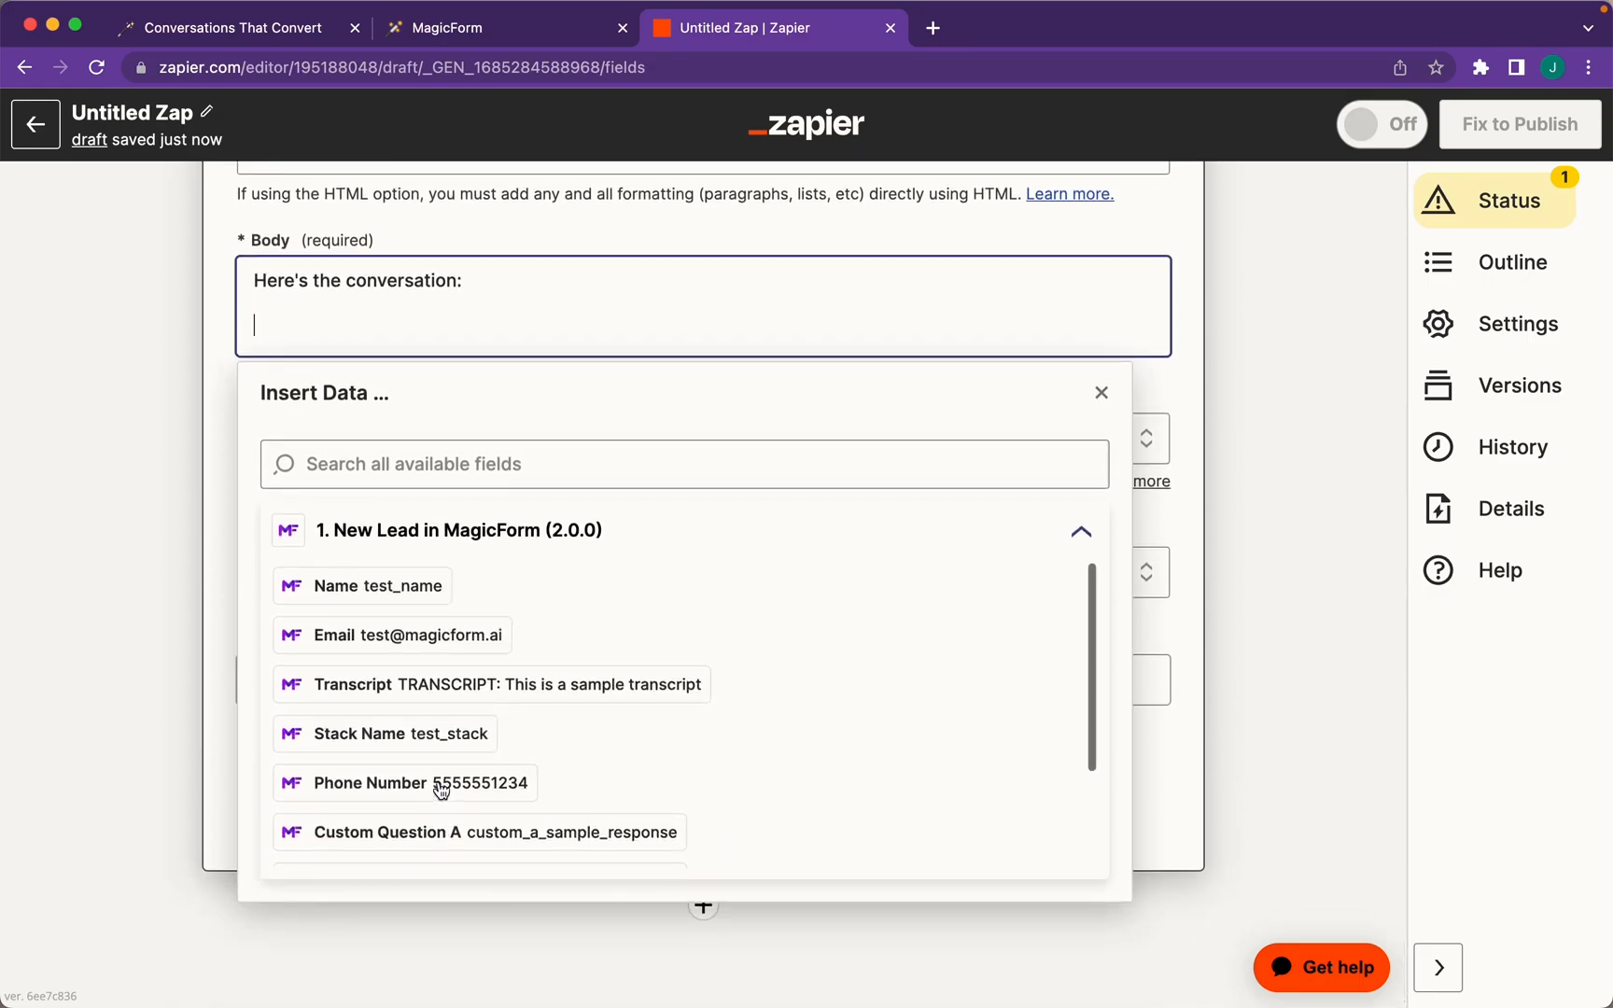
pyautogui.click(535, 691)
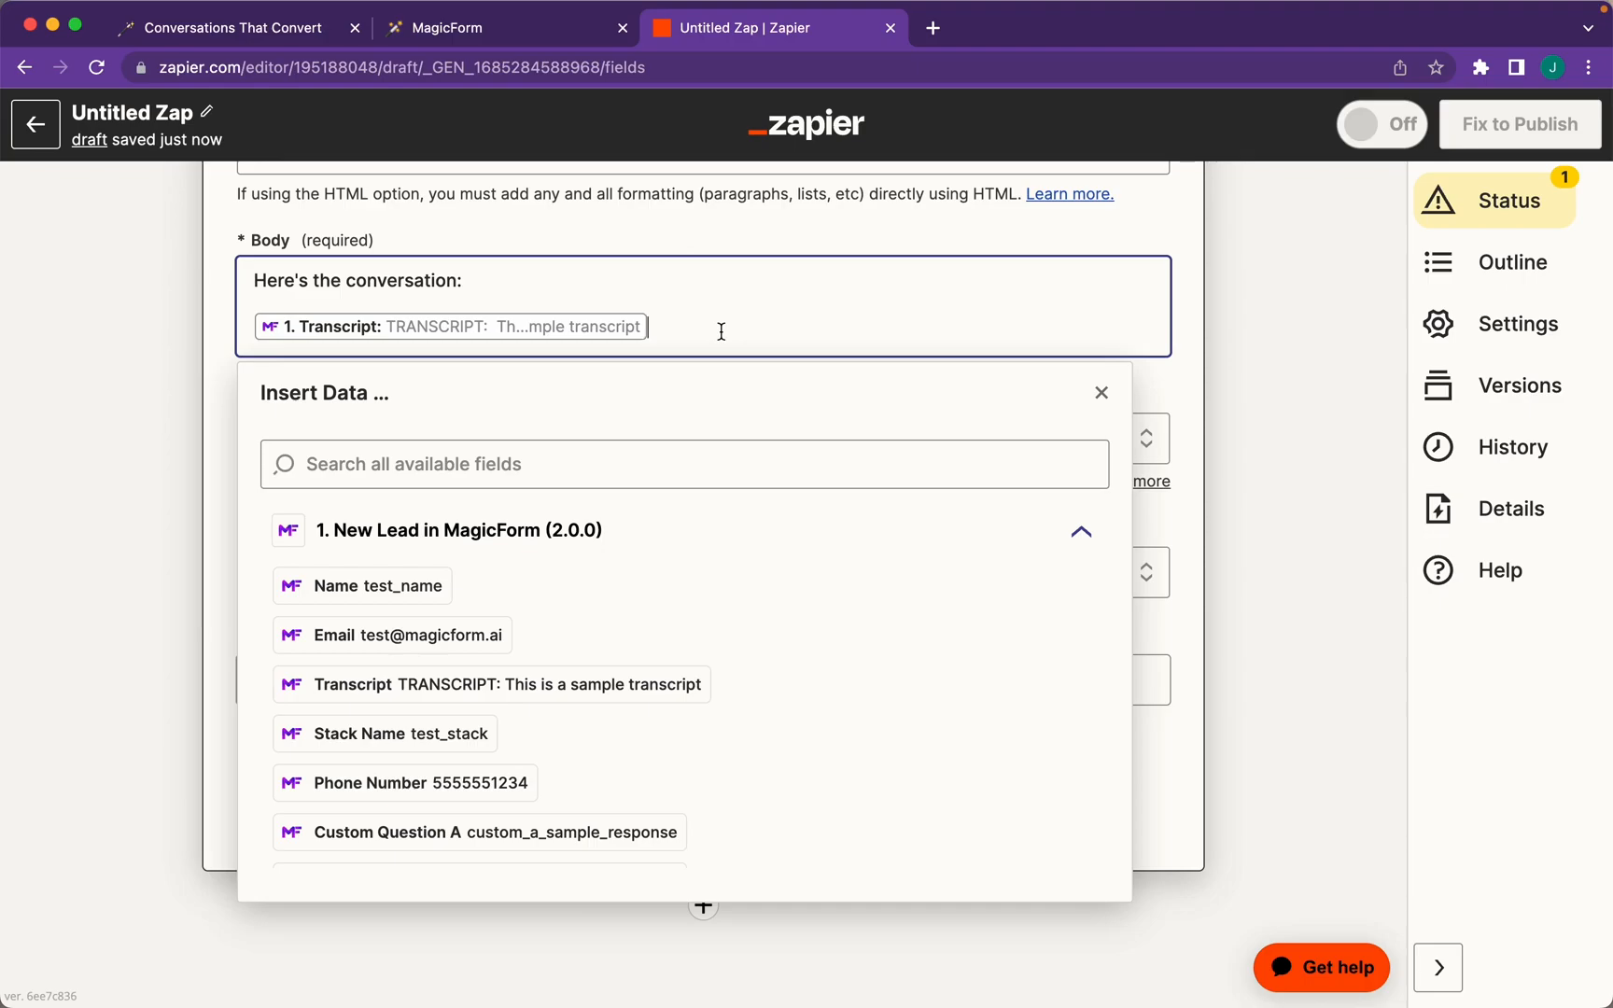
pyautogui.click(1185, 338)
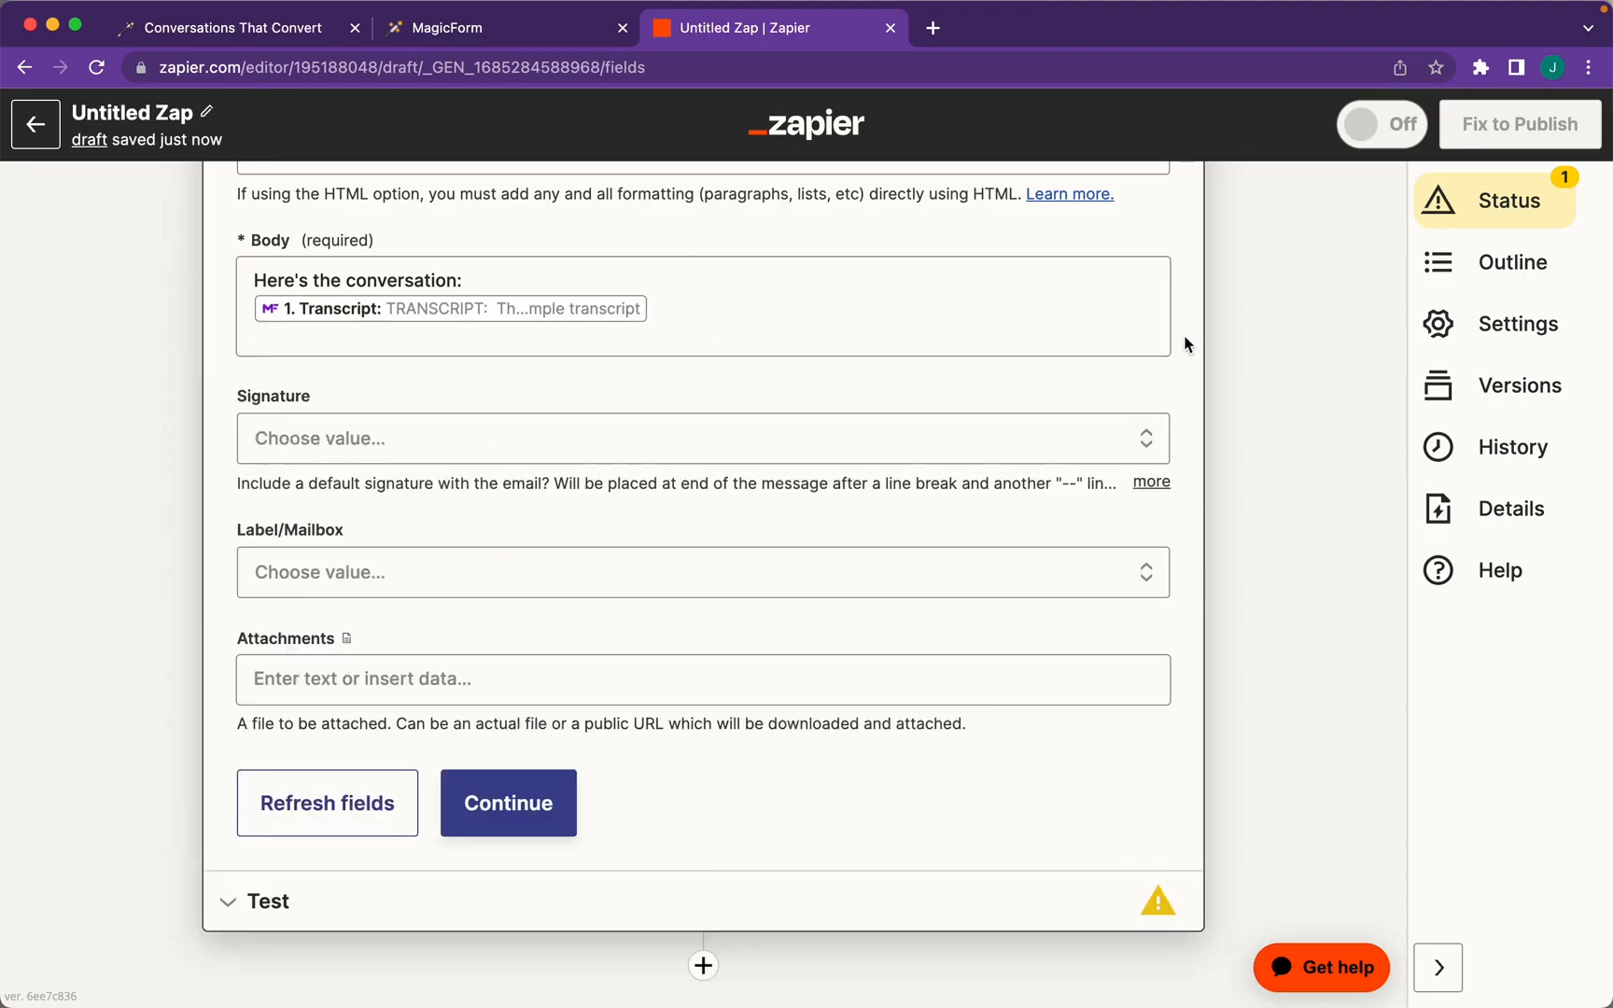
pyautogui.click(487, 30)
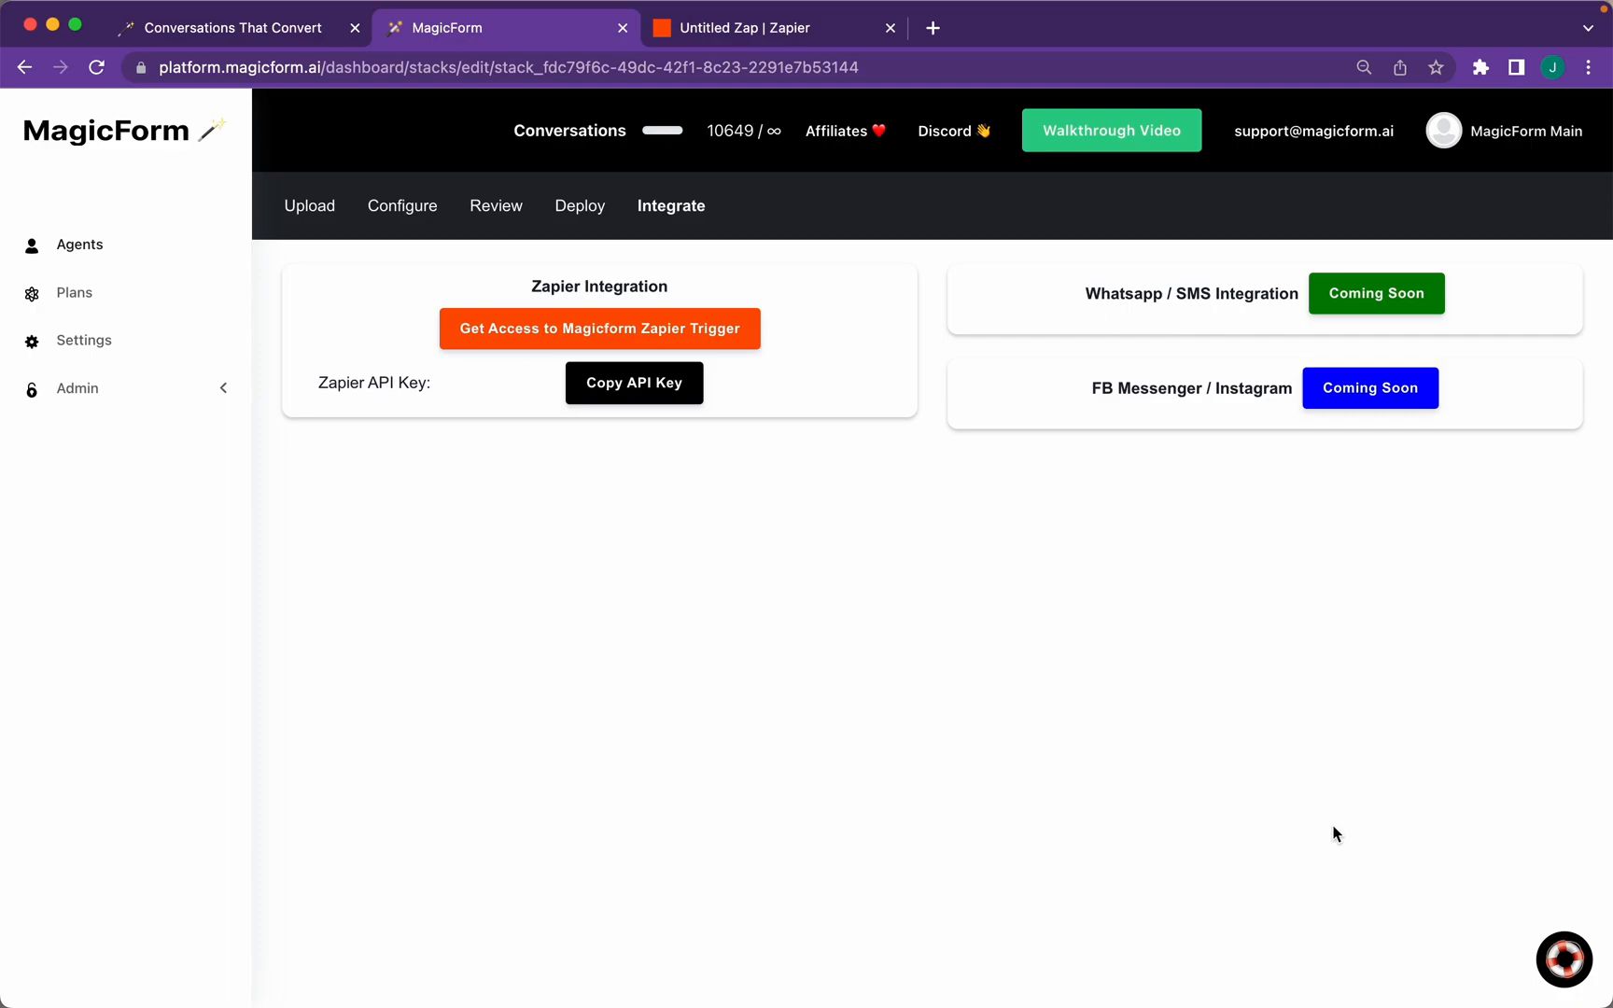
# Open the AI Support chat bubble at the bottom right of the Integrate page
pyautogui.click(1569, 960)
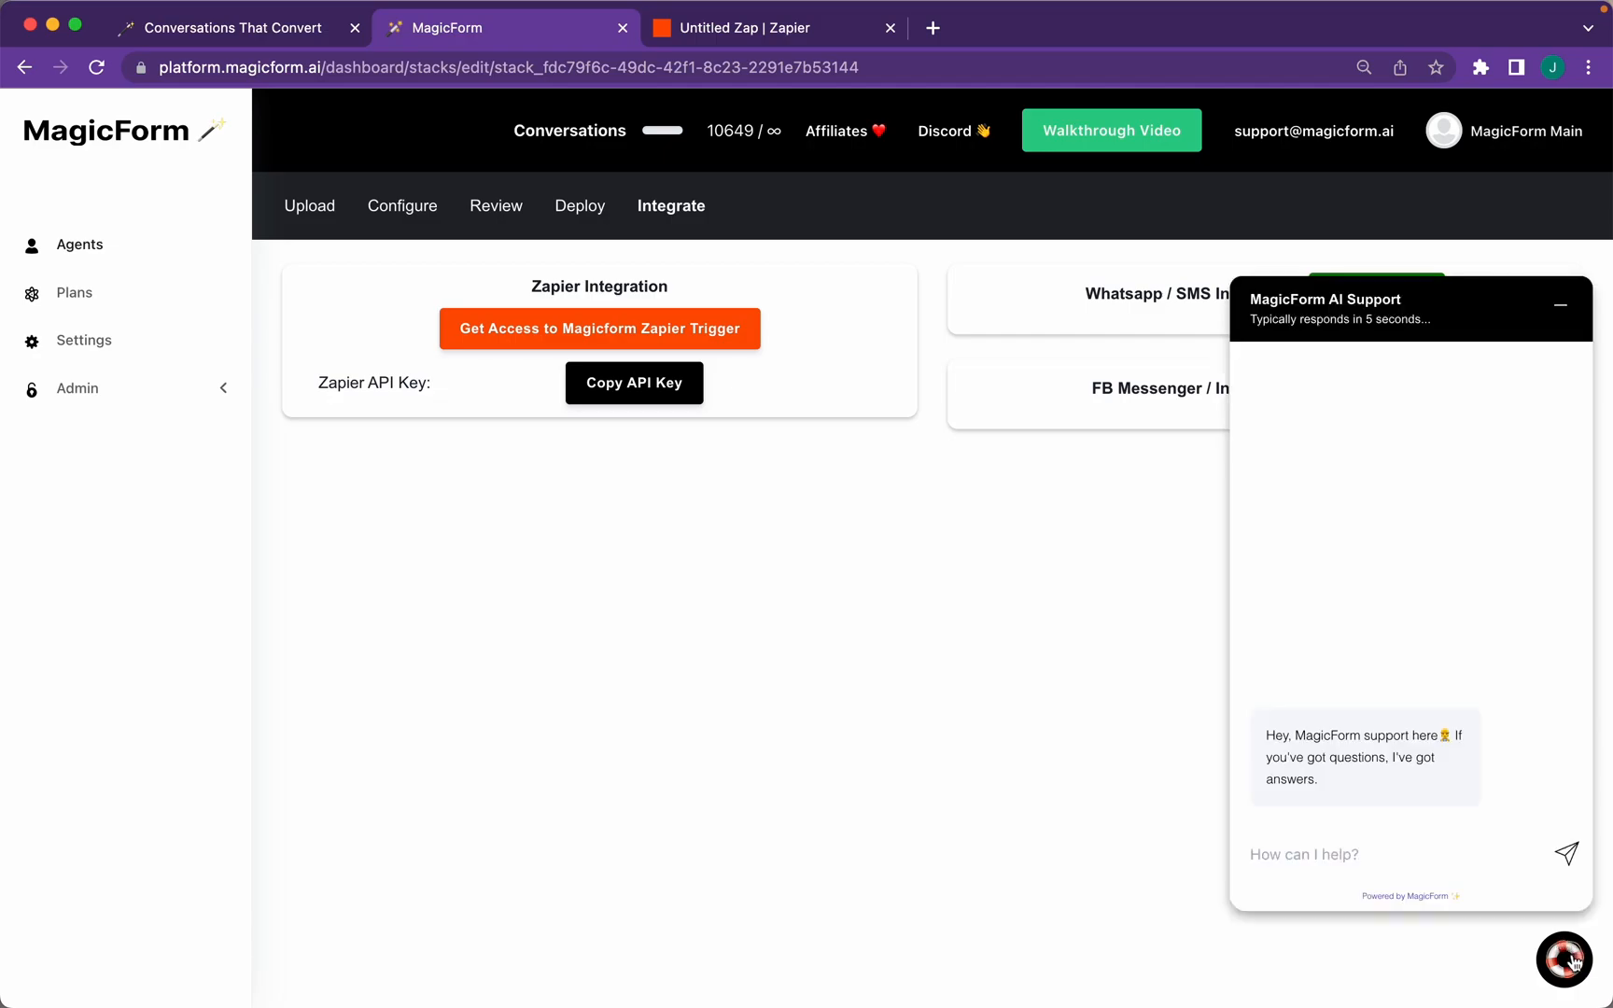